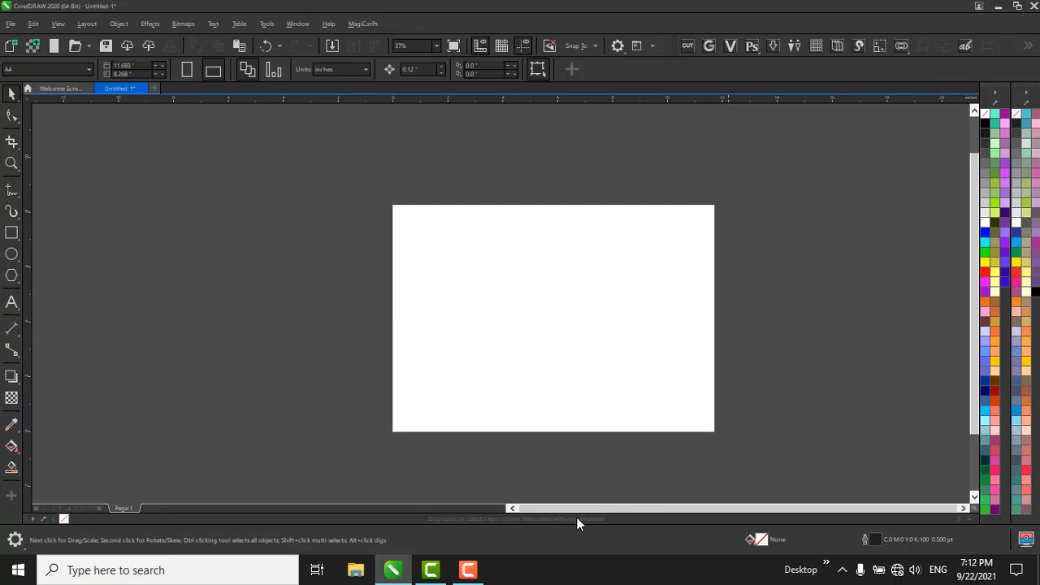
click(469, 571)
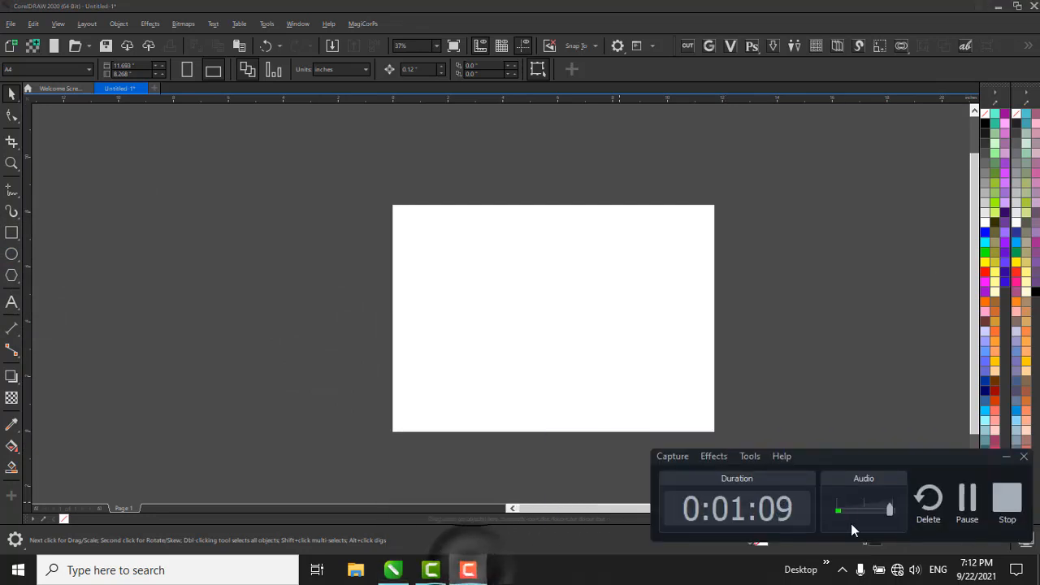
click(964, 499)
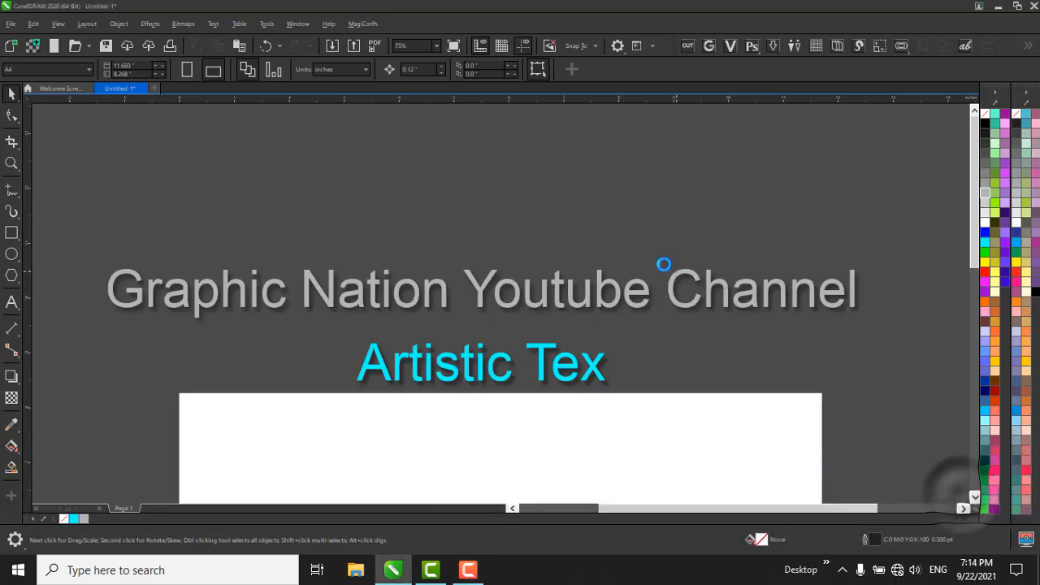
scroll(671, 264, down, 2)
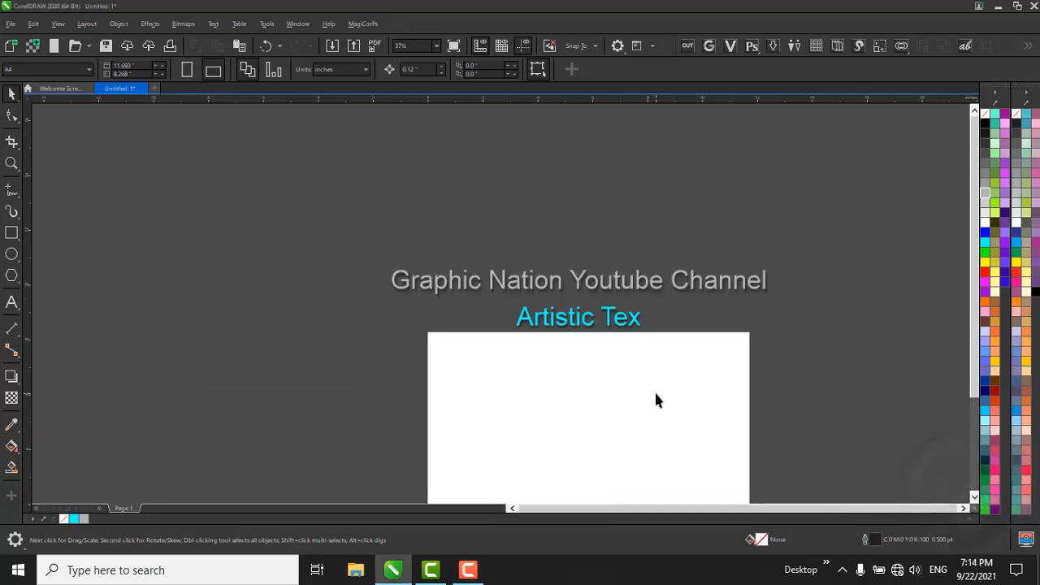
scroll(650, 390, up, 2)
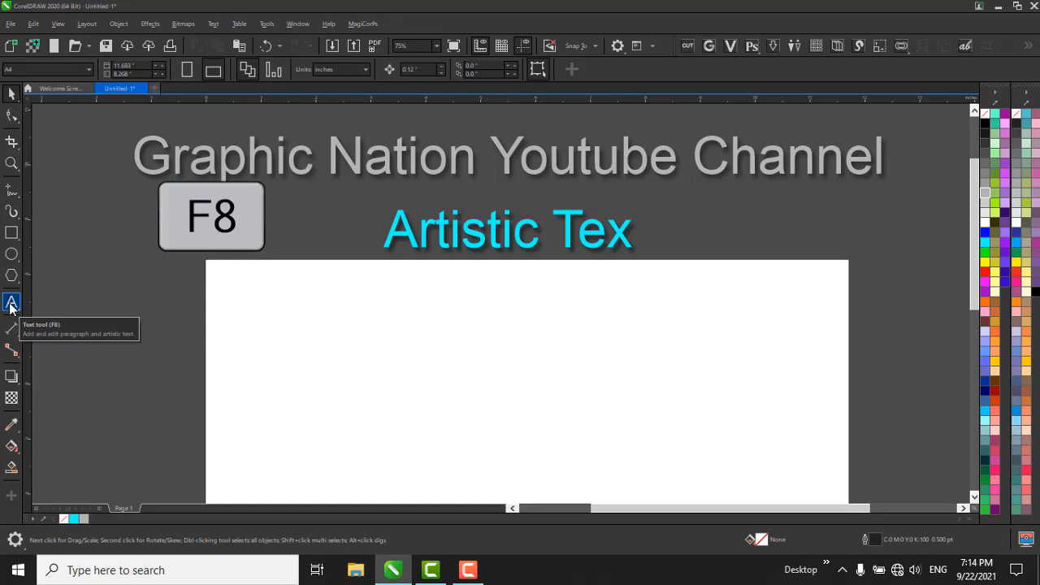
Add the artistic text "I am a good boy" in the upper part of the page.
click(10, 303)
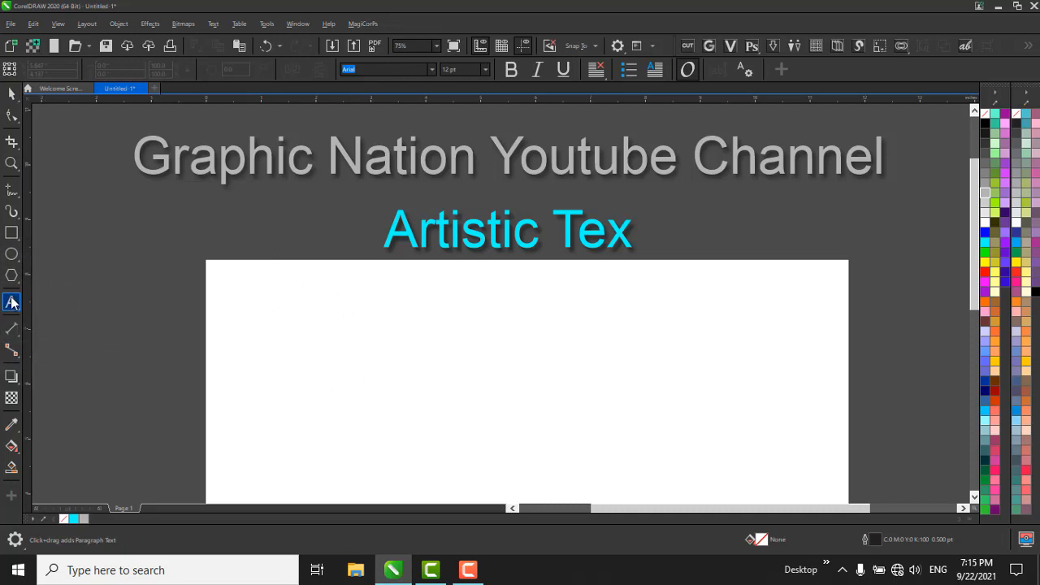
scroll(329, 161, down, 2)
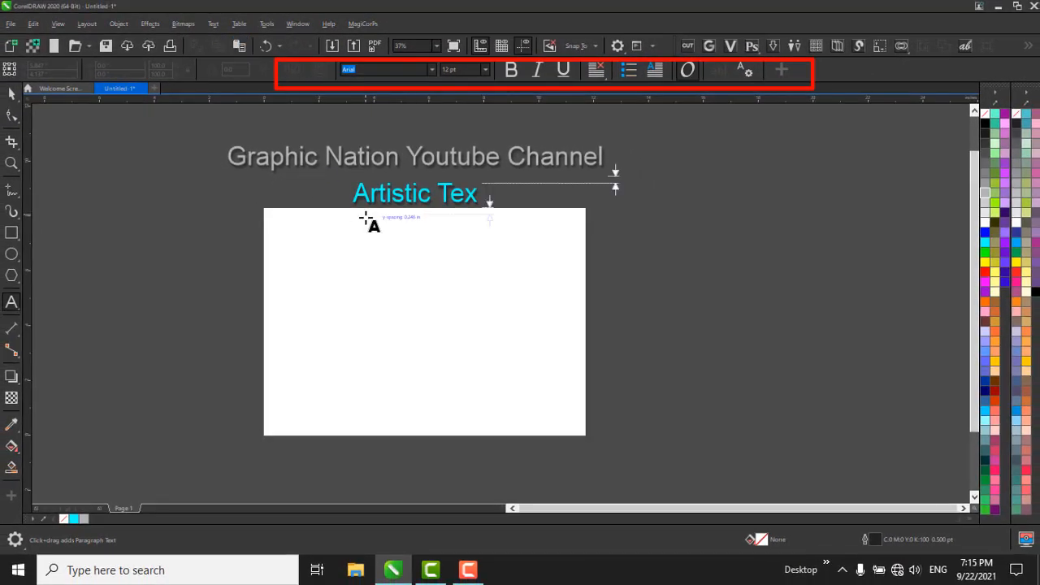
scroll(366, 220, up, 2)
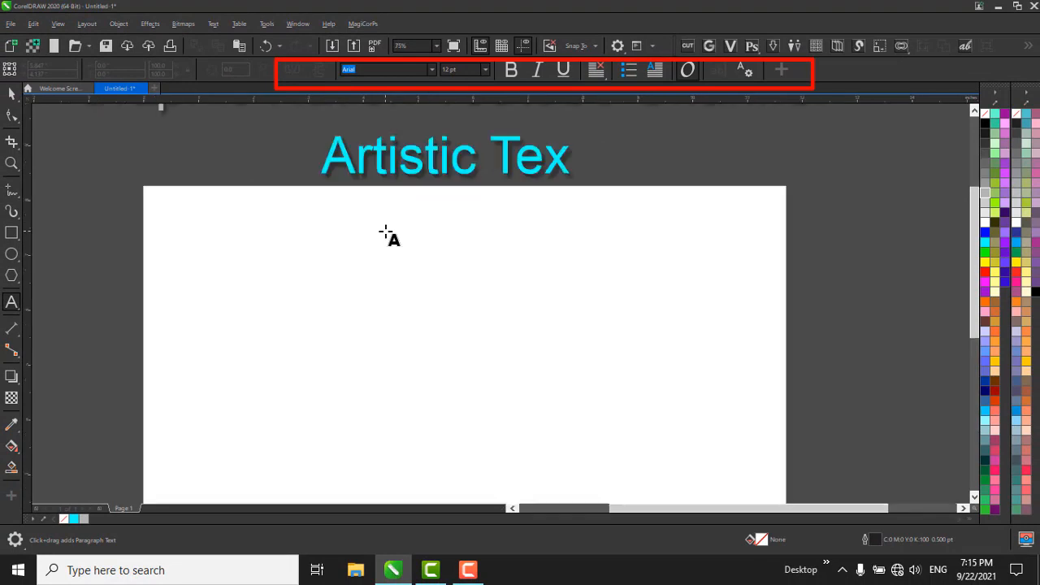
click(241, 278)
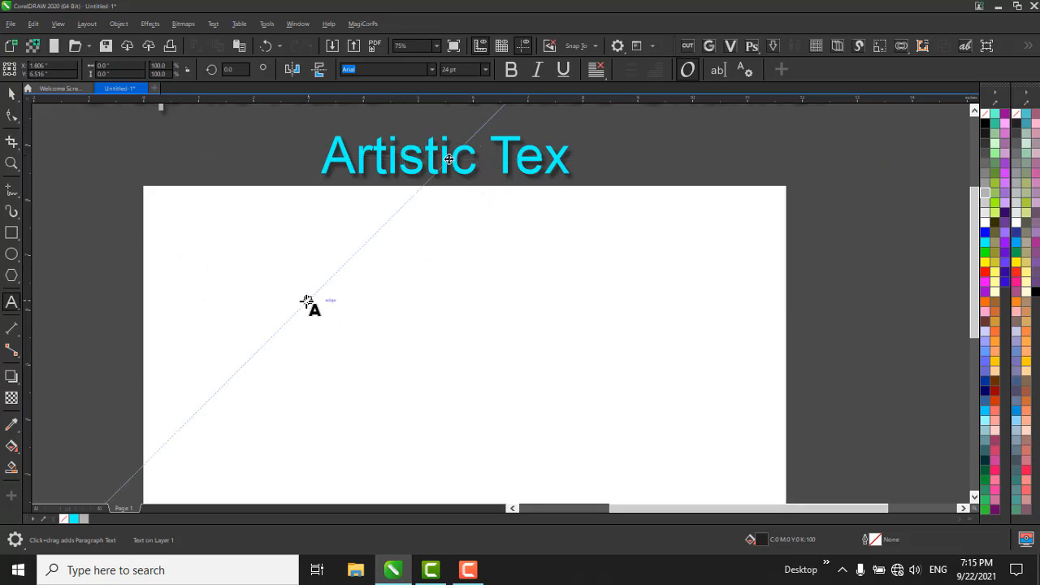
click(261, 300)
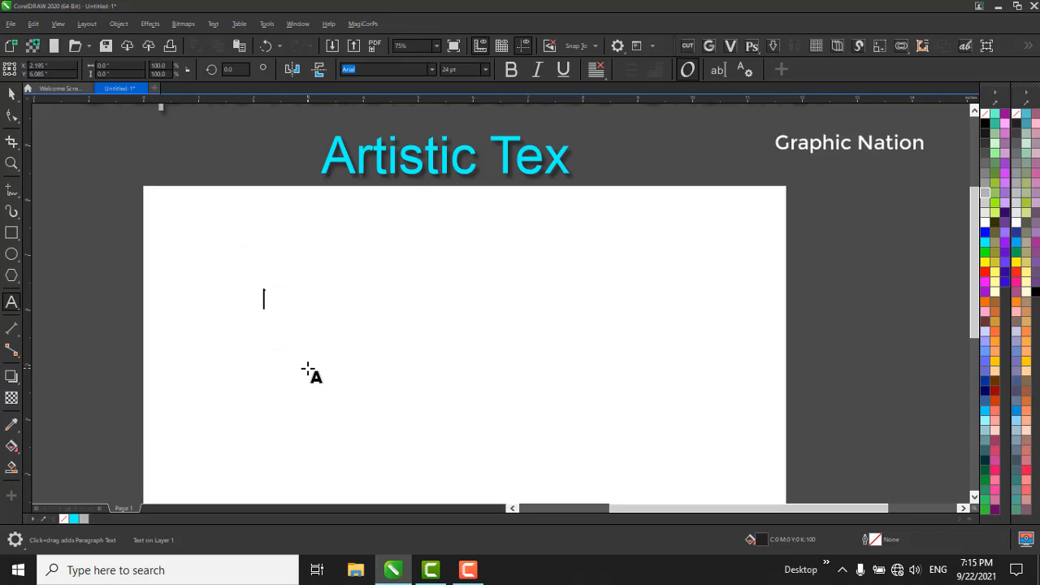
text(I)
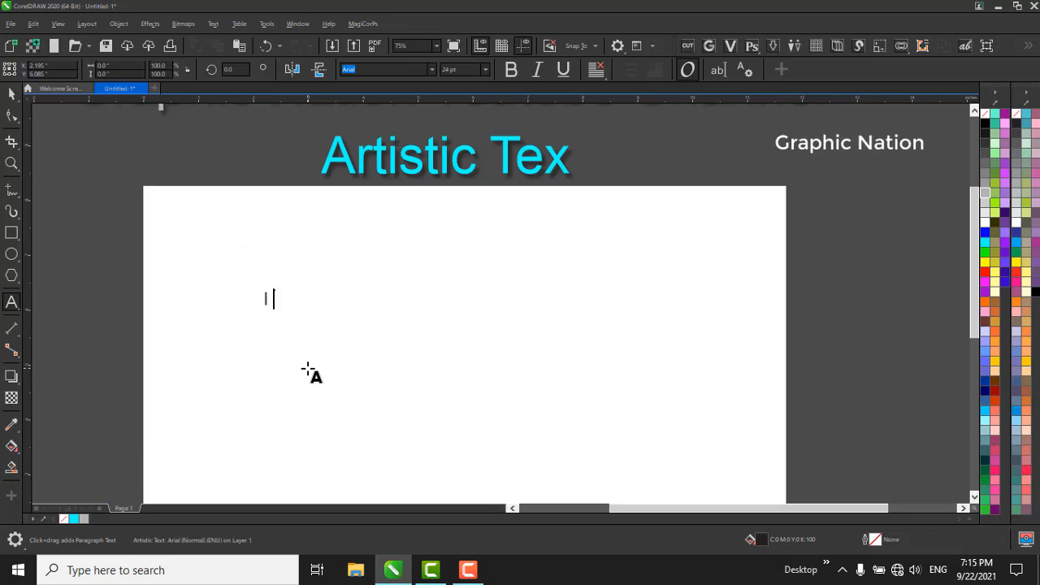
text( am A)
key(BackSpace)
text(a good boy)
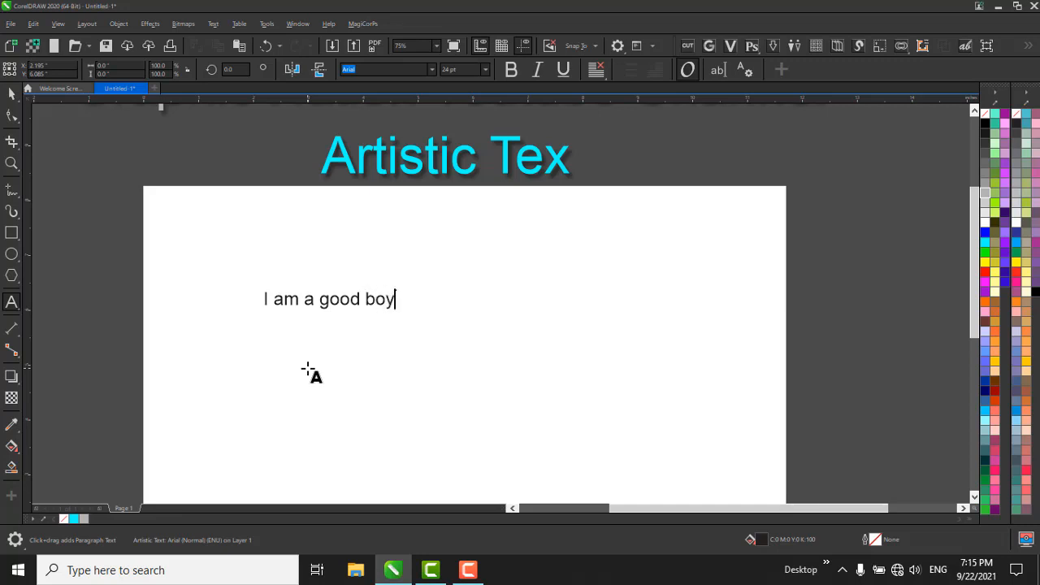
key(ctrl+space)
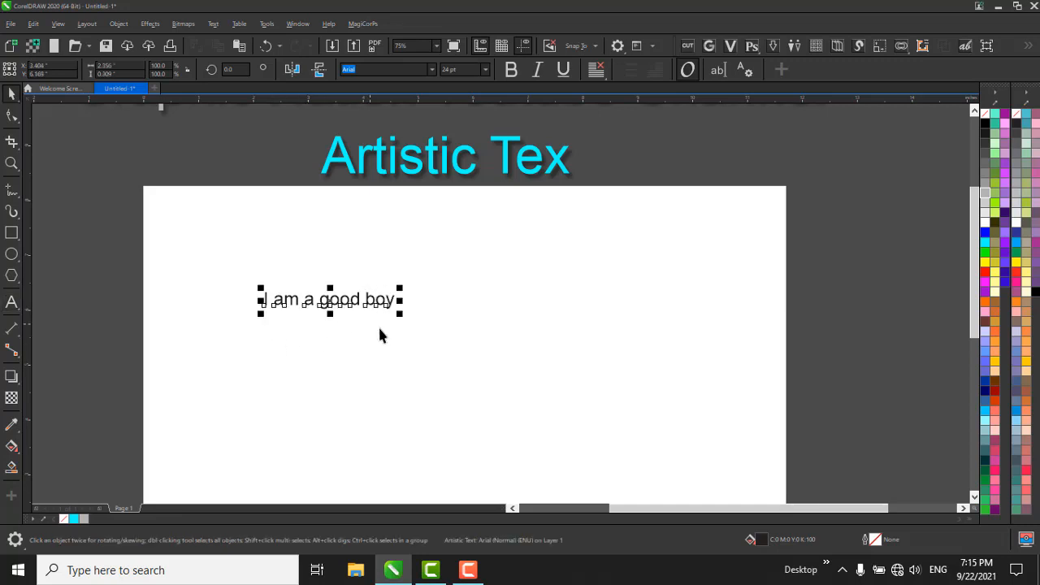
Enlarge the "I am a good boy" text to about 66 pt and move it close to the page's upper edge.
drag(404, 307, 621, 390)
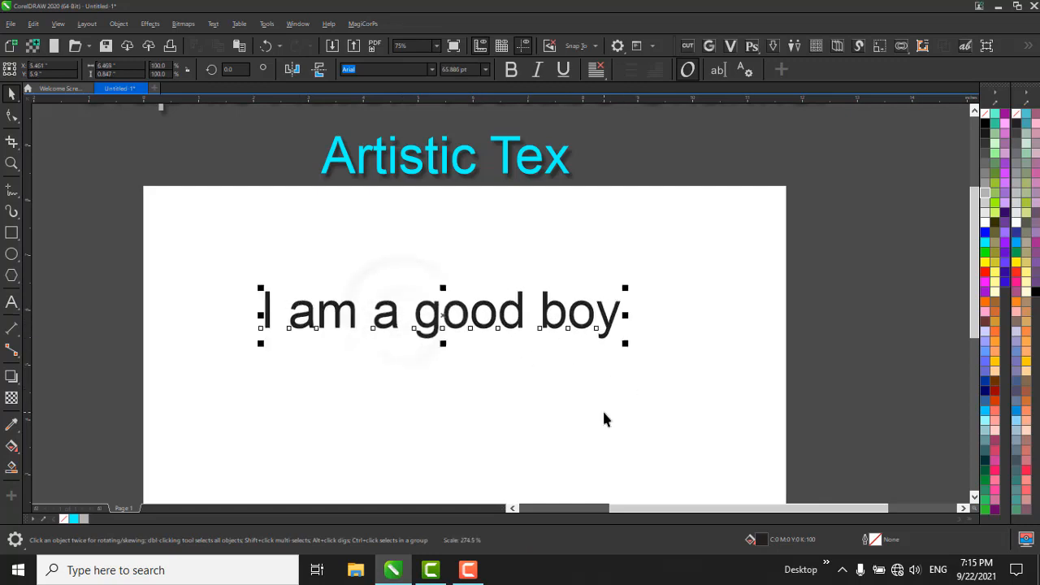
click(600, 409)
click(485, 319)
drag(491, 317, 507, 241)
click(485, 267)
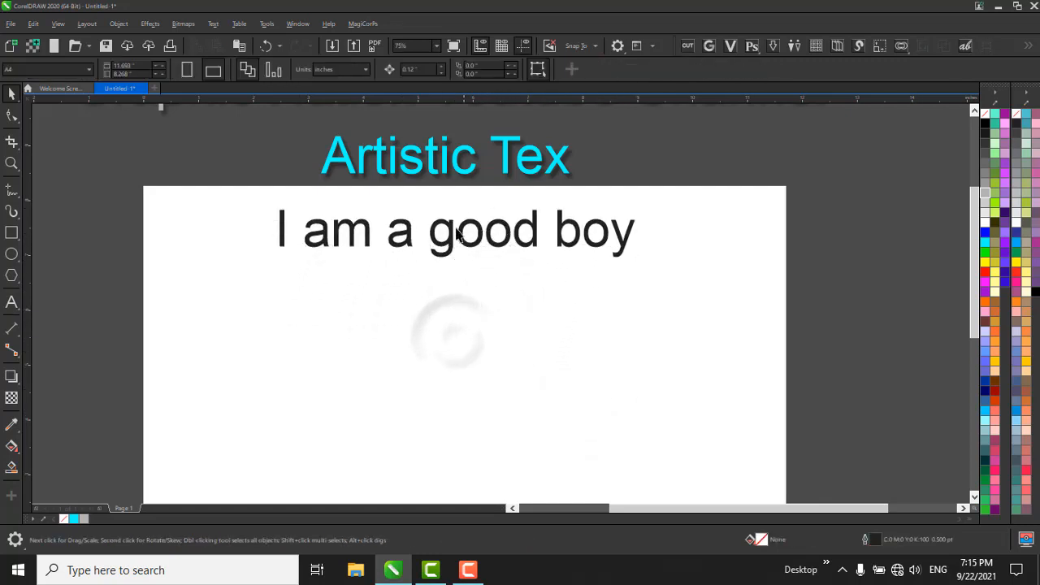
click(467, 239)
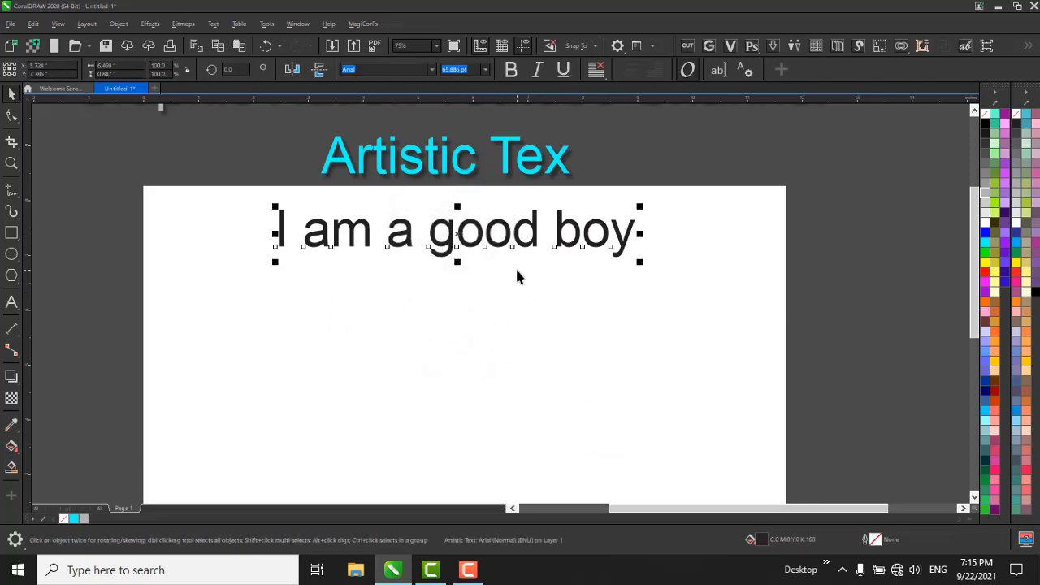
Move the "I am a good boy" text off the page into the empty area to its right.
click(457, 275)
drag(186, 144, 785, 417)
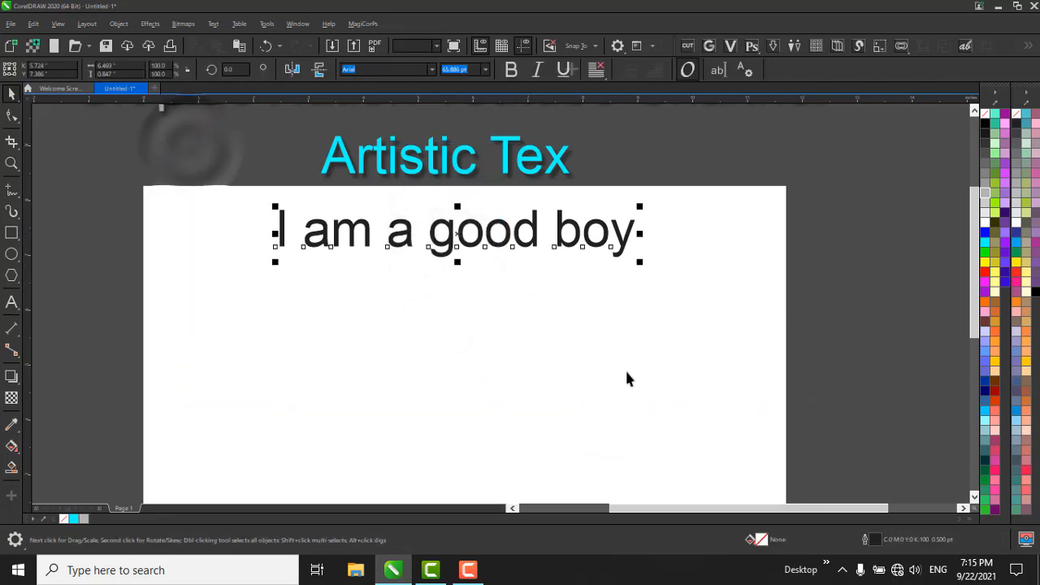
click(260, 311)
scroll(317, 262, down, 1)
scroll(352, 294, up, 1)
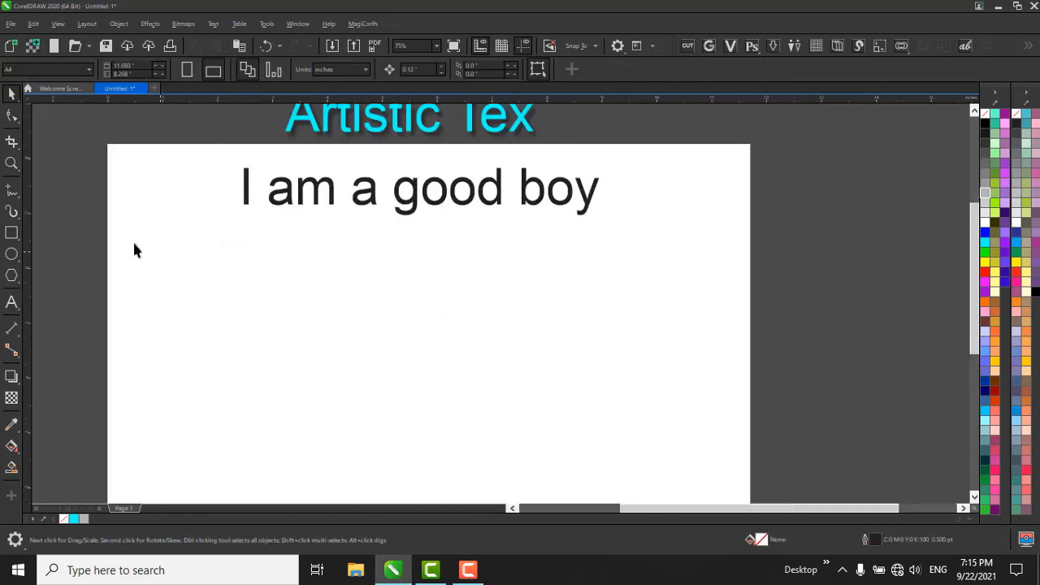
scroll(395, 189, down, 1)
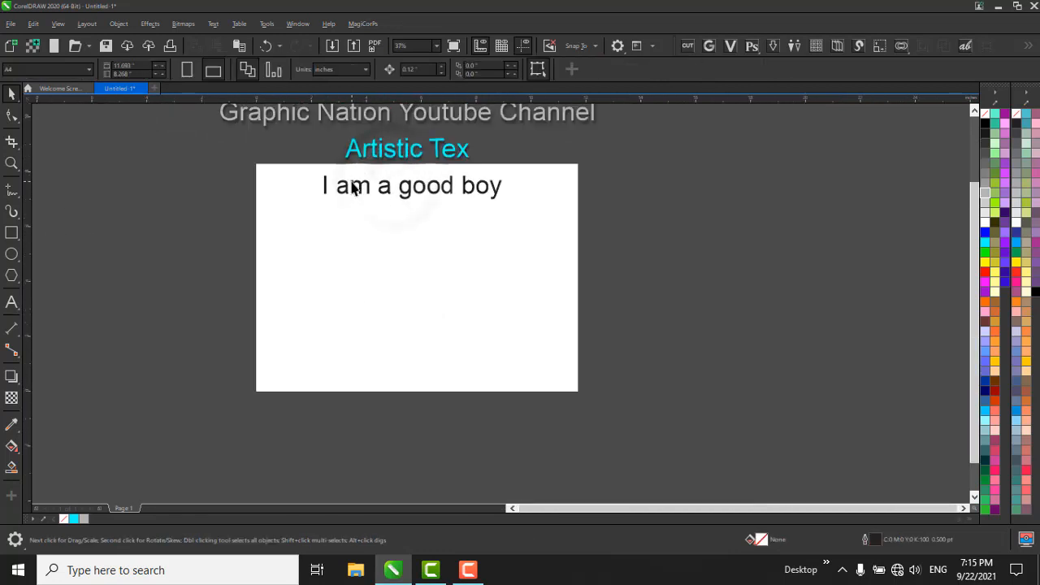
drag(353, 191, 715, 246)
key(Escape)
scroll(487, 213, up, 1)
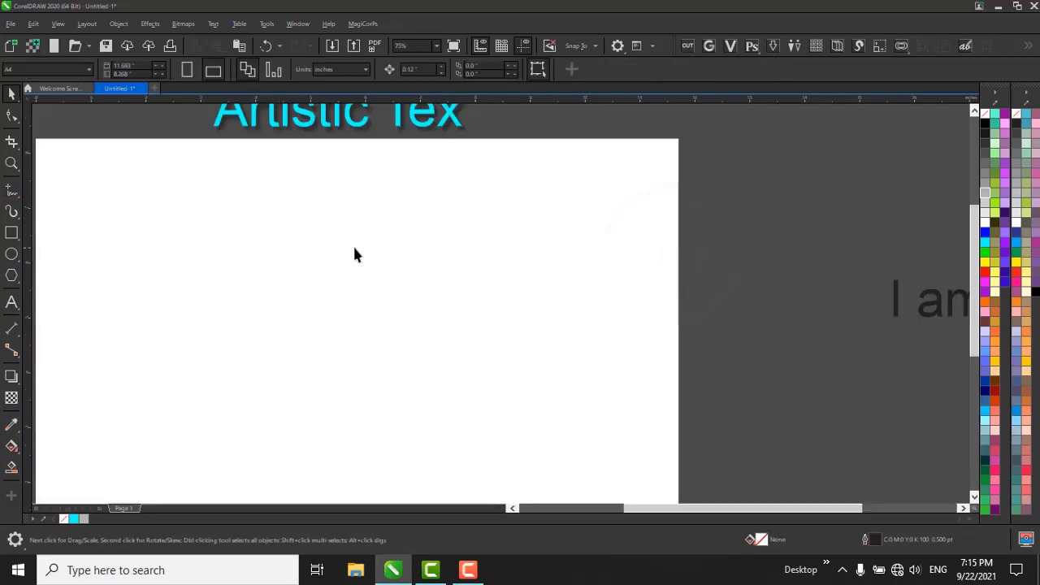
scroll(358, 250, down, 1)
Create a rectangle that exactly covers the page and leave it selected.
double_click(14, 234)
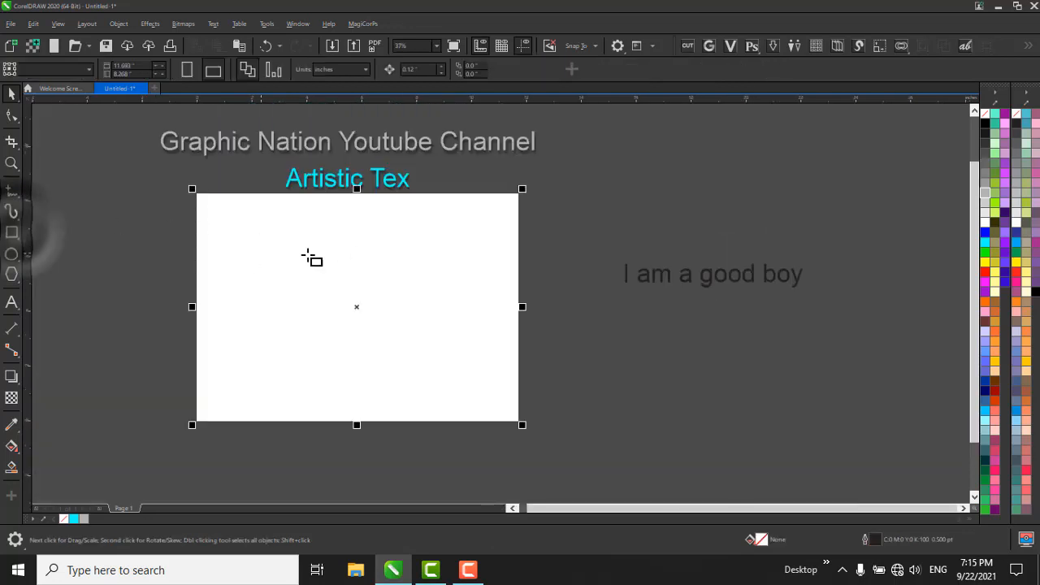
key(space)
scroll(520, 195, up, 1)
scroll(499, 281, down, 1)
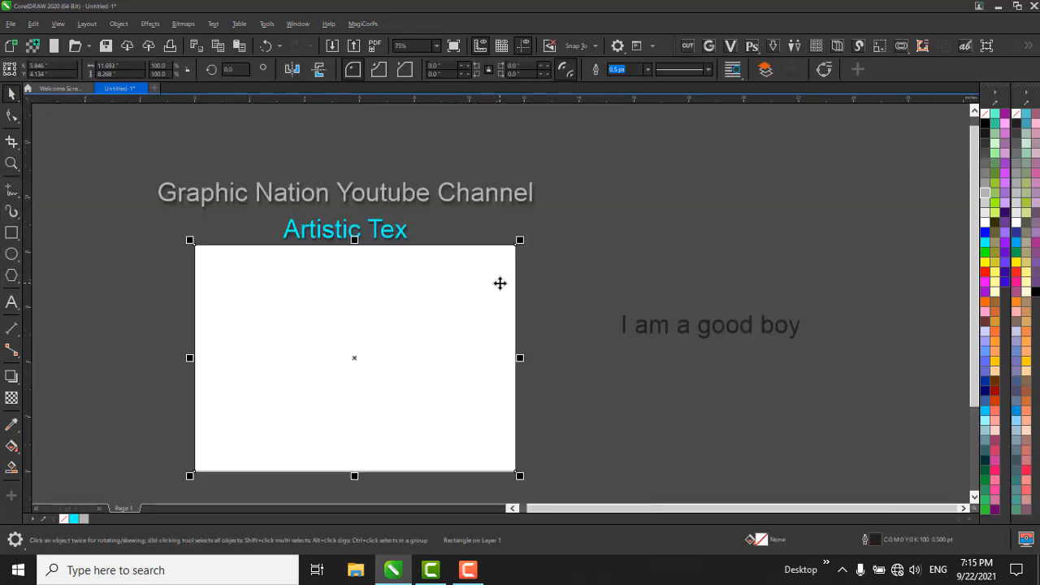
Make two full-width copies of the page rectangle: an upper band about 2.6 inches high and a bottom strip about 0.85 inches high.
drag(354, 477, 343, 318)
right_click(344, 318)
click(393, 416)
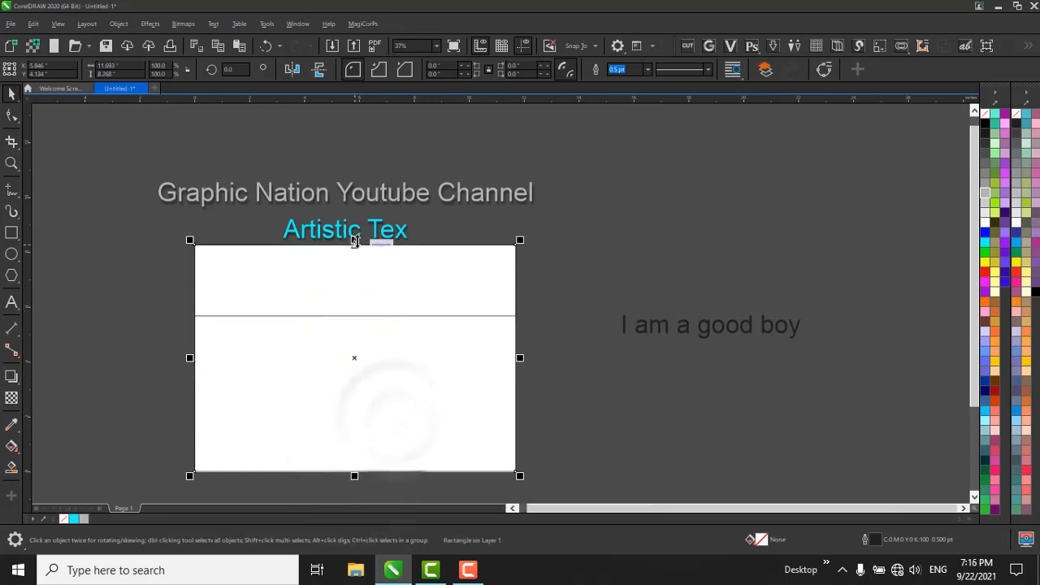
drag(354, 240, 382, 447)
right_click(383, 446)
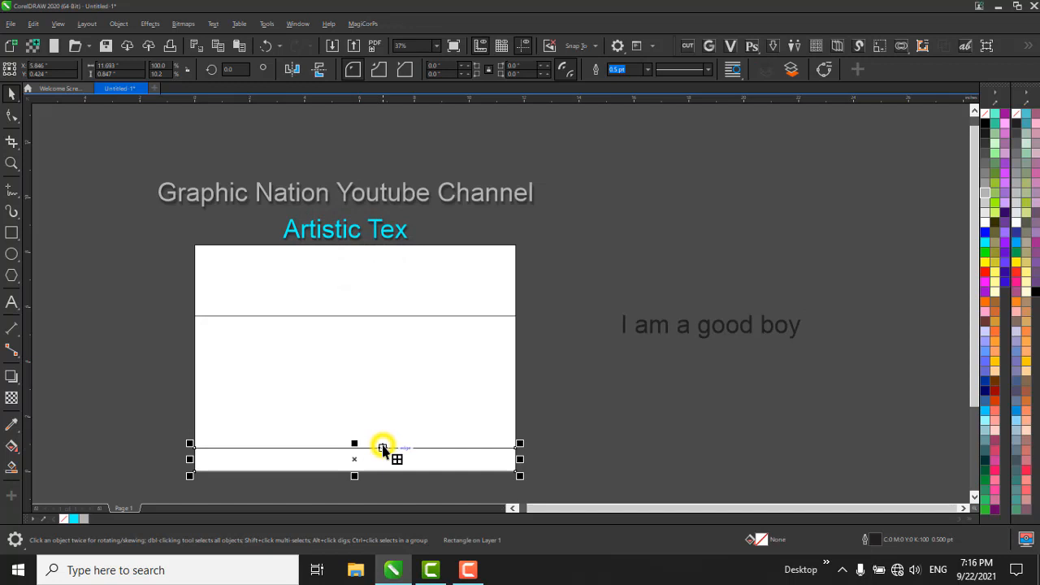
Convert the upper band rectangle to an editable curve and turn all its straight segments into curves.
click(442, 273)
key(F10)
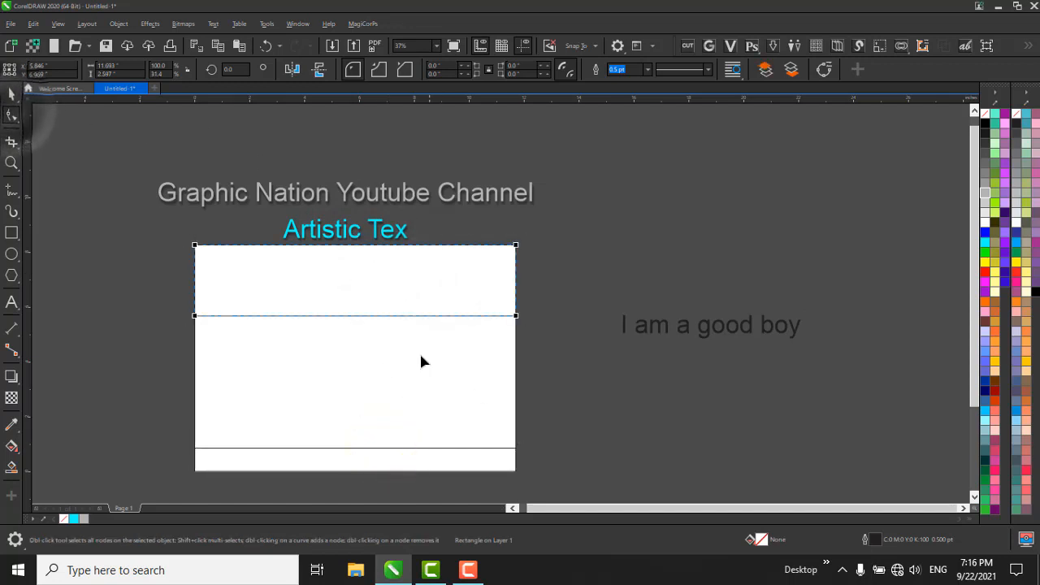
key(ctrl+q)
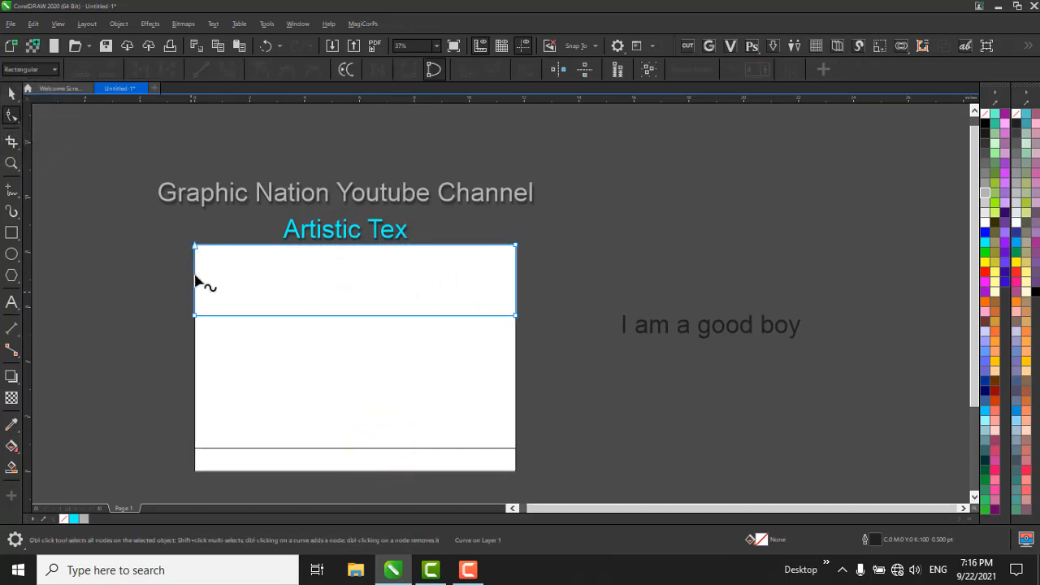
drag(148, 205, 724, 412)
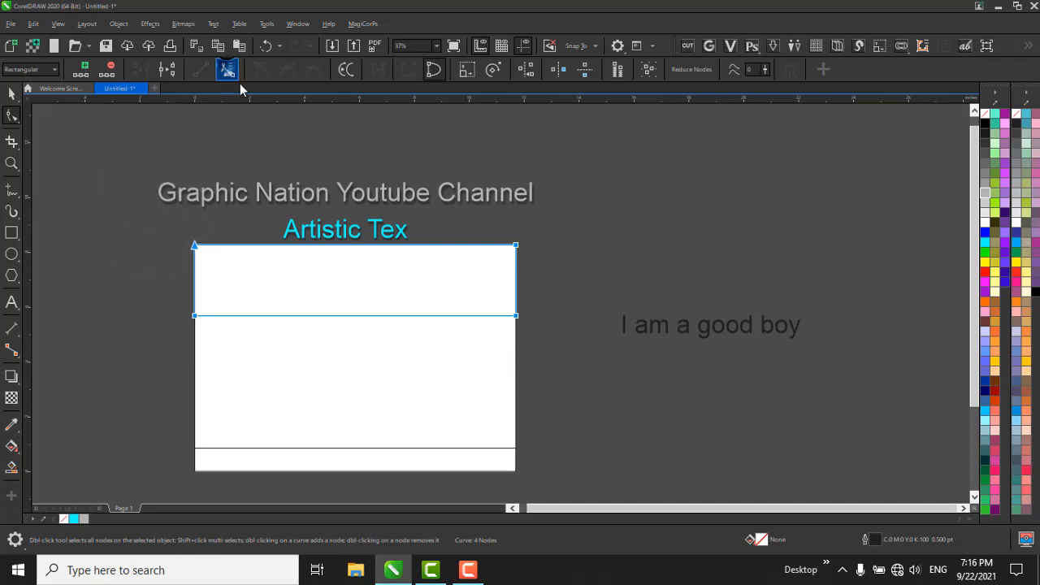
click(228, 72)
Bend the upper band's lower edge into a wave that rises towards the right half of the page.
scroll(360, 368, up, 2)
scroll(615, 303, down, 1)
drag(750, 220, 336, 348)
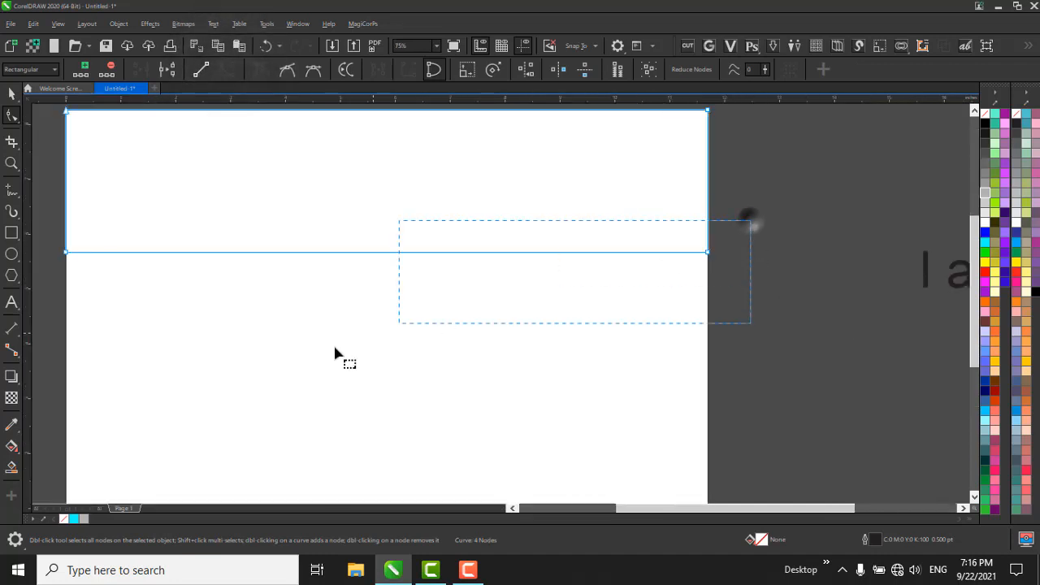
click(403, 243)
drag(808, 221, 494, 345)
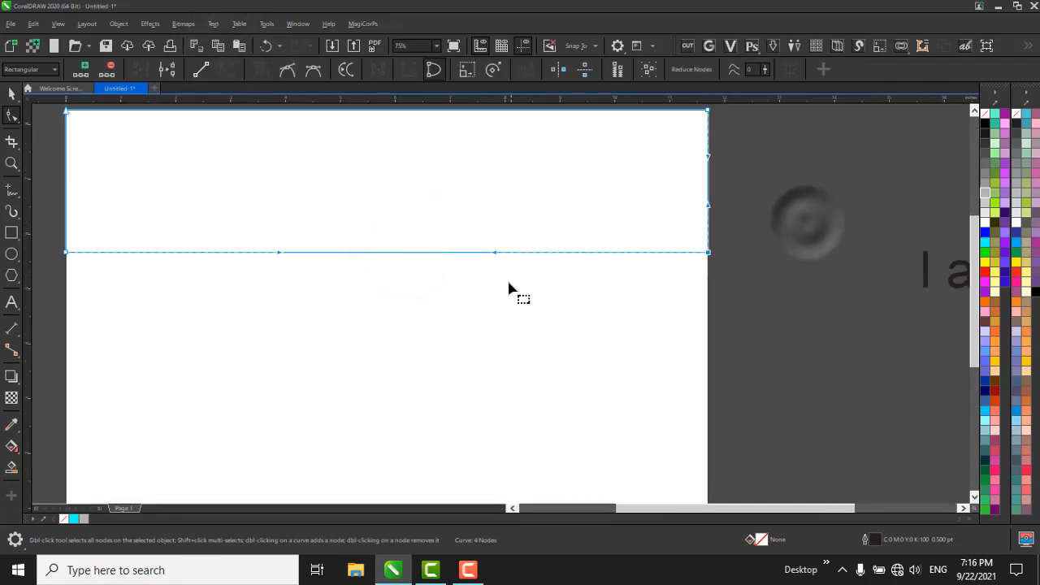
drag(494, 253, 460, 109)
scroll(567, 256, down, 1)
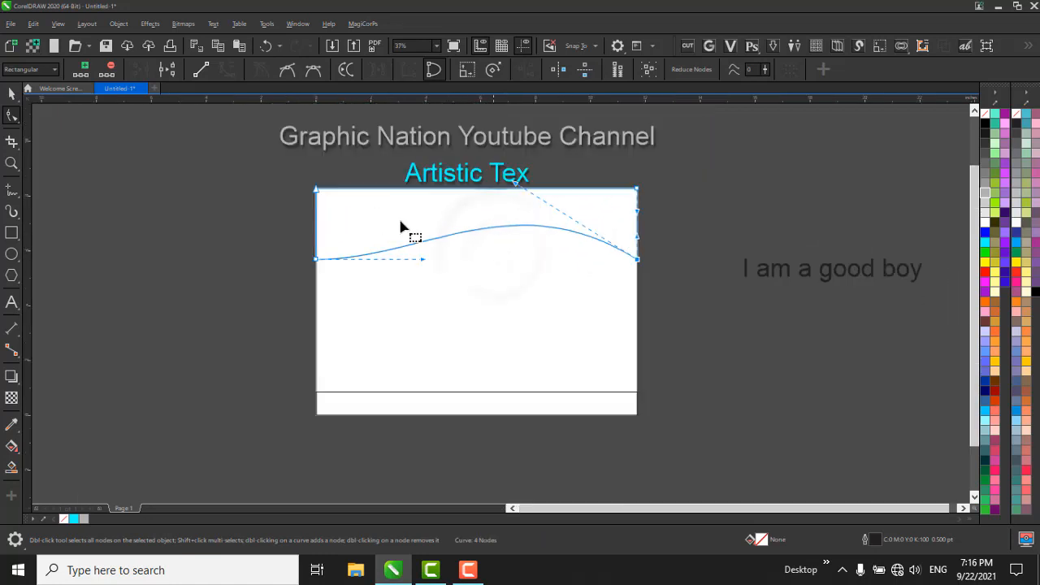
scroll(377, 227, up, 1)
key(space)
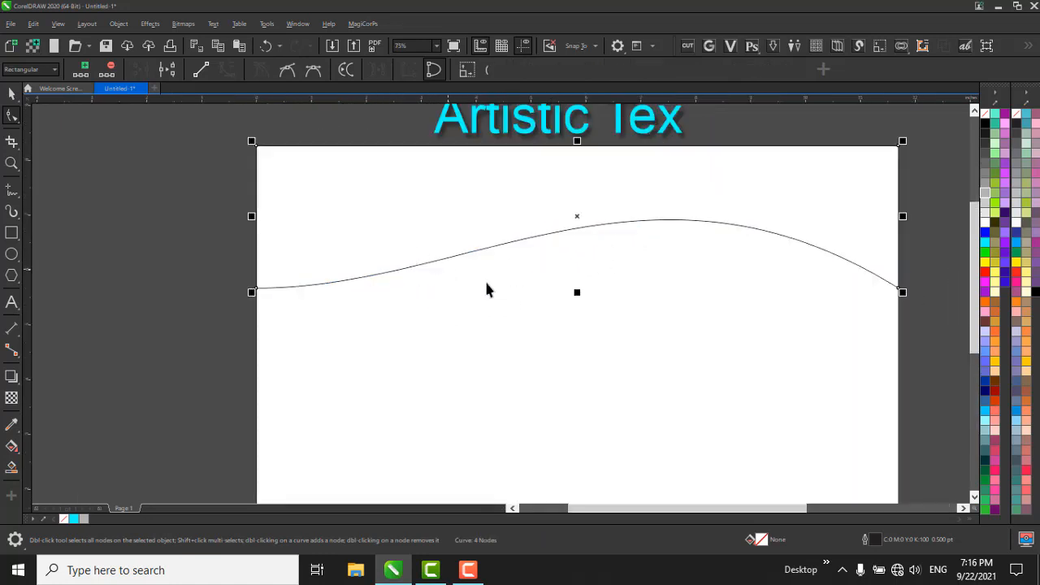
Fill the wavy upper band with gray and deselect it.
scroll(671, 204, down, 1)
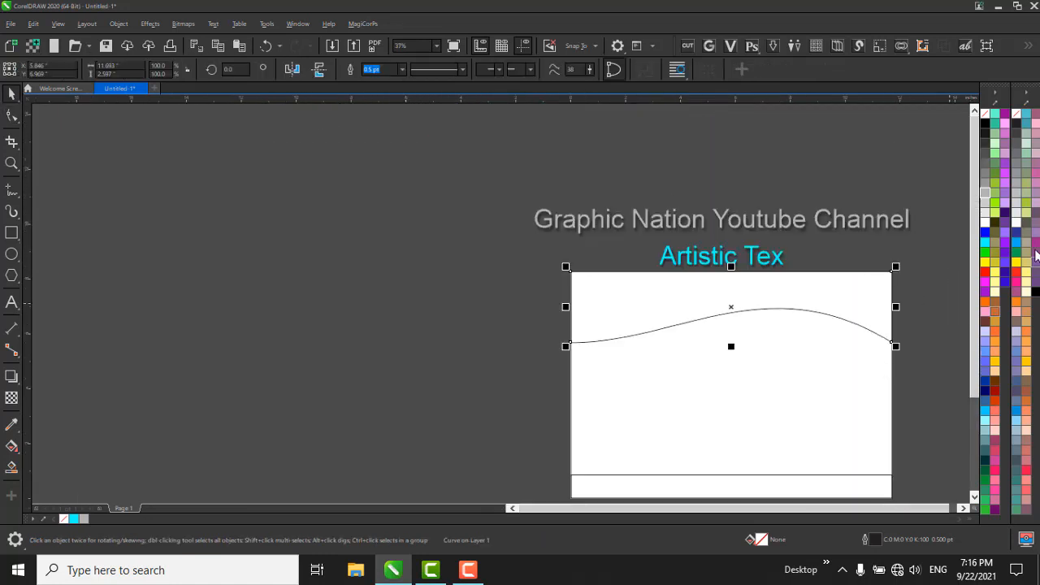
click(985, 195)
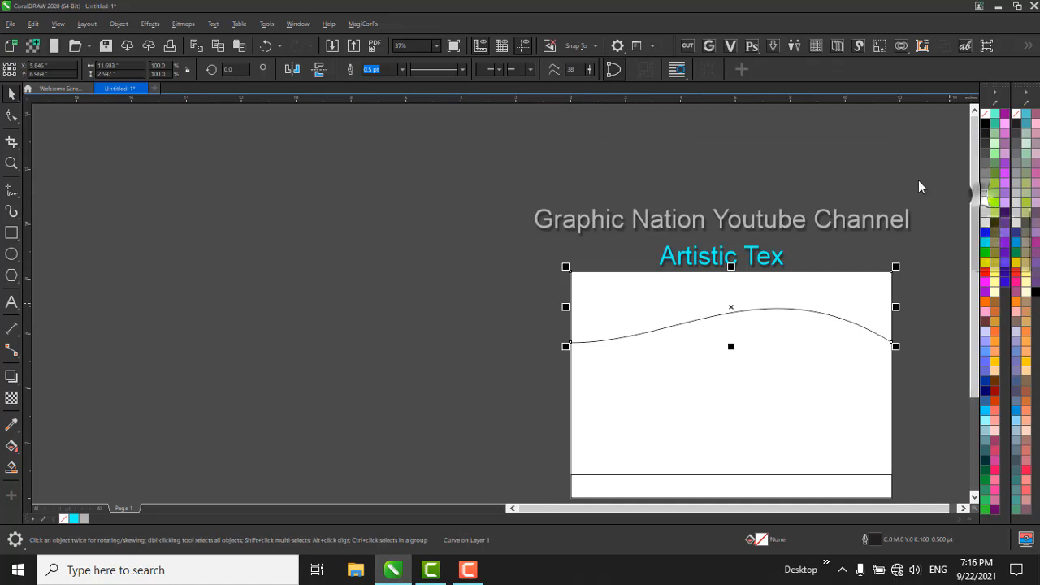
click(267, 239)
scroll(267, 236, down, 1)
scroll(634, 414, up, 1)
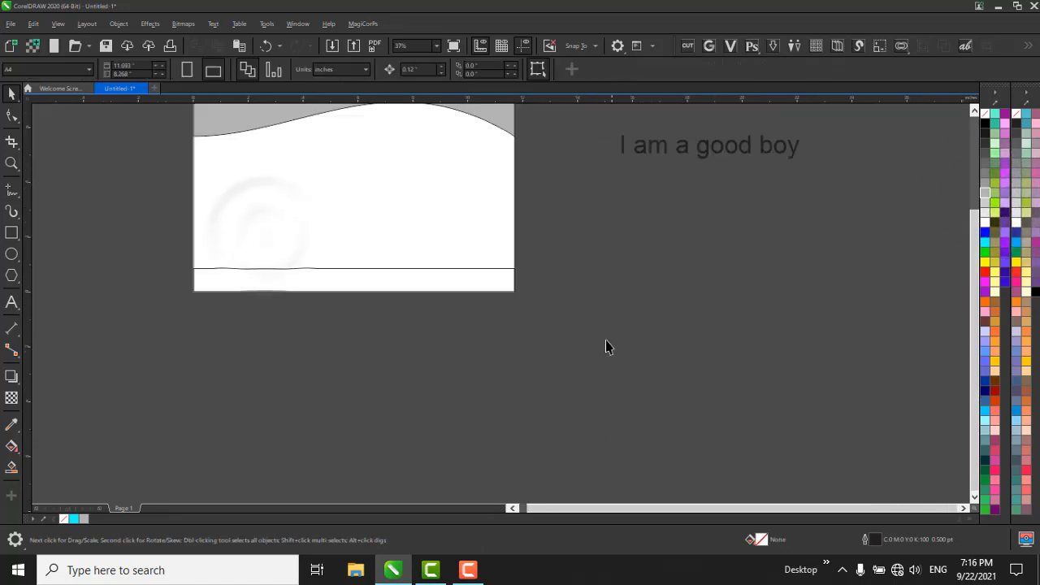
Fill the strip along the page's lower edge with red (#FF0000).
drag(150, 209, 588, 444)
scroll(407, 251, up, 1)
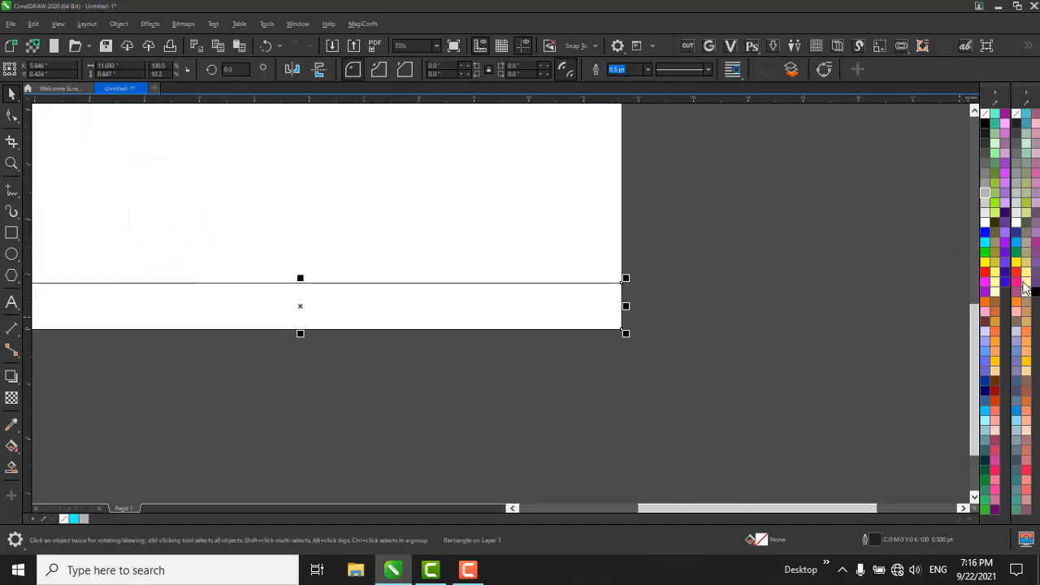
click(986, 213)
scroll(857, 299, down, 1)
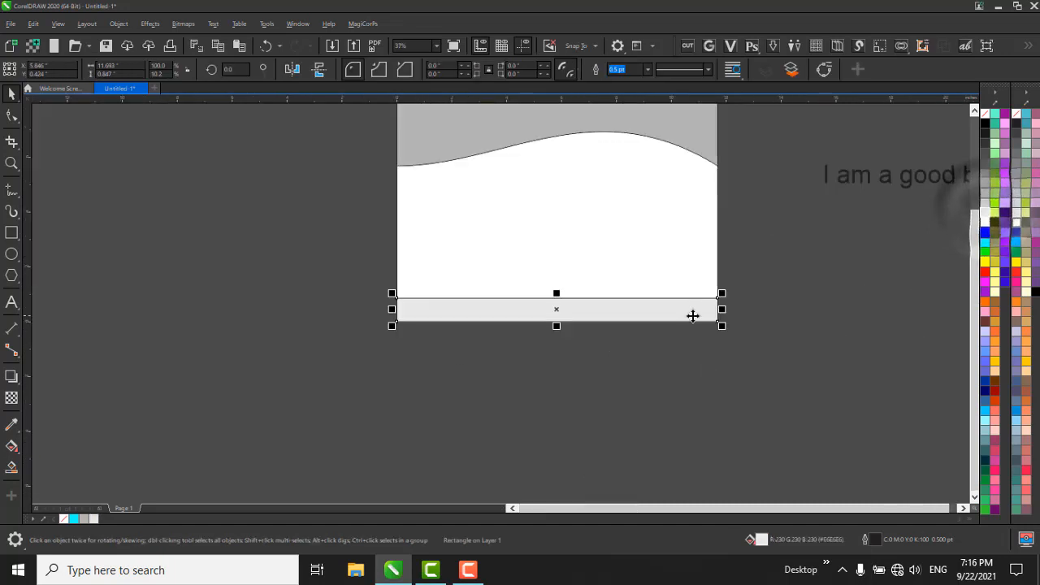
click(986, 272)
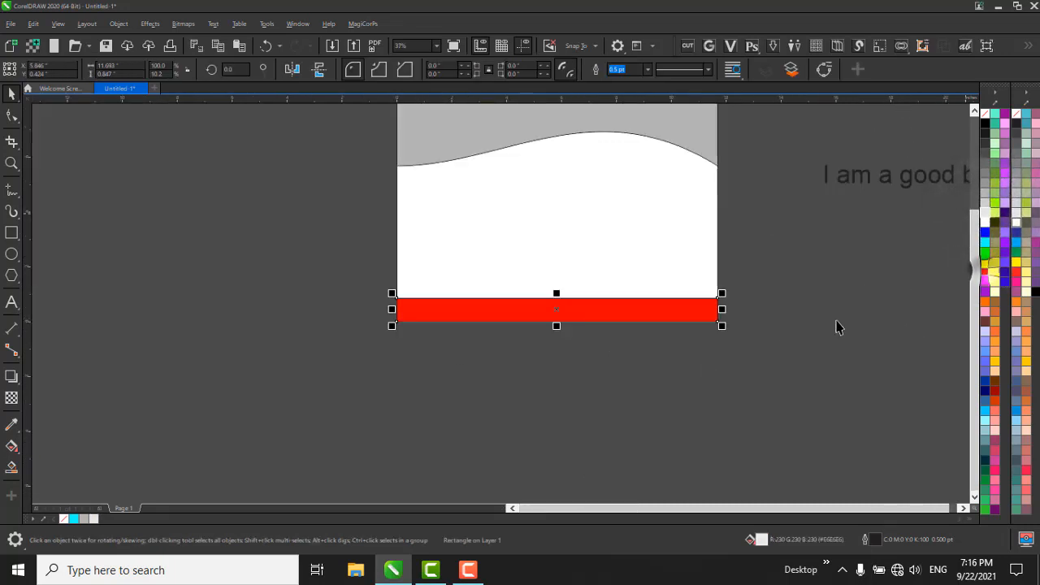
drag(789, 270, 190, 408)
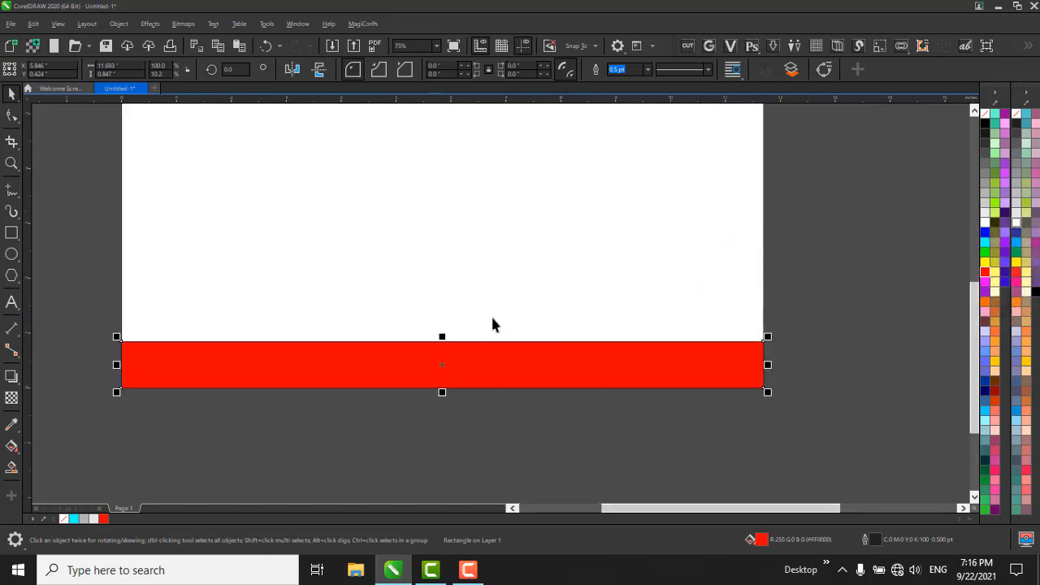
Convert the red footer strip to an editable curve and turn all its straight segments into curves.
key(F10)
key(ctrl+q)
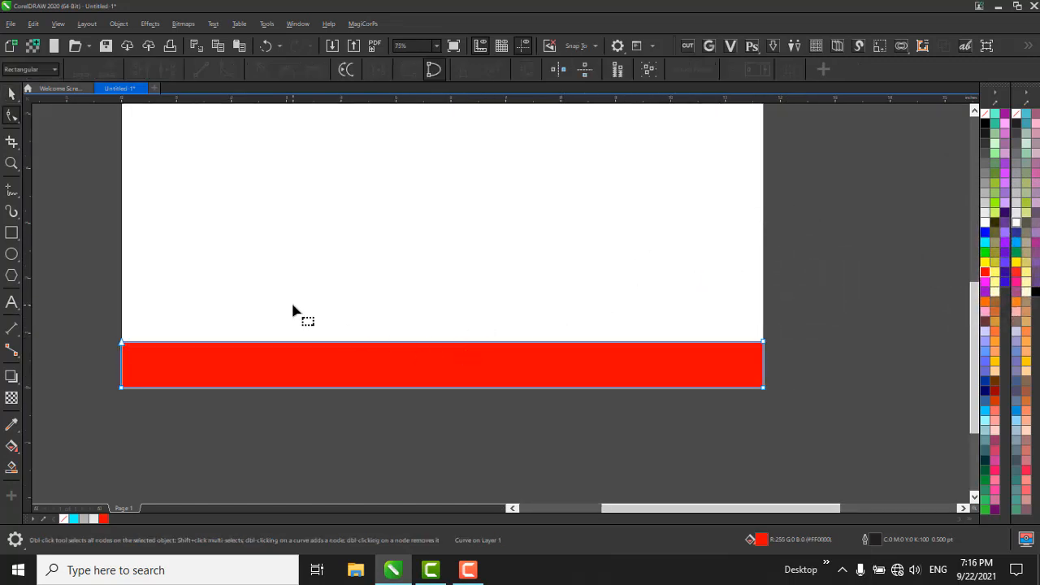
drag(37, 264, 928, 515)
drag(859, 224, 89, 472)
click(229, 69)
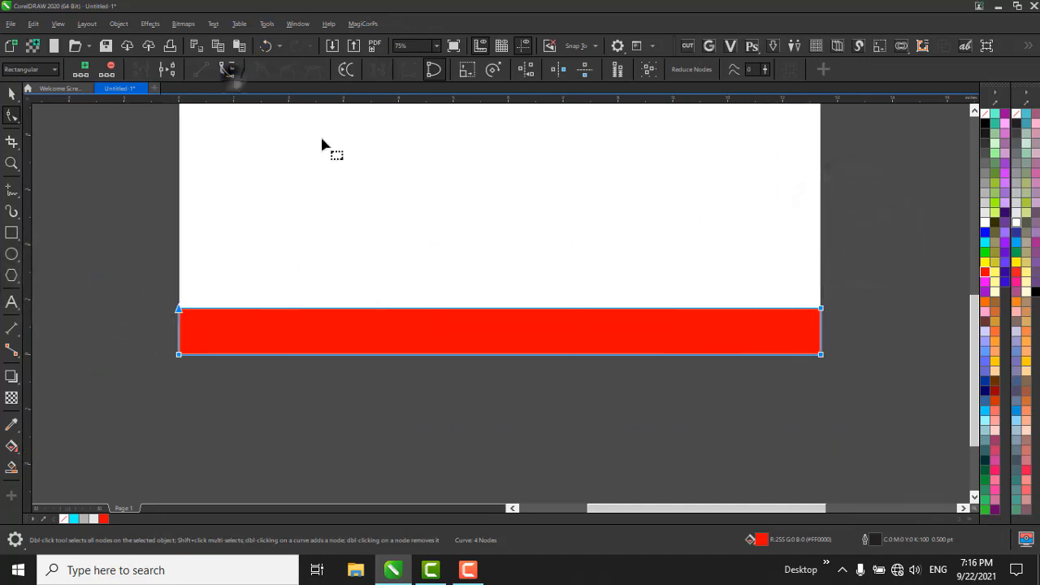
Bend the red strip's upper edge into a gentle wave that dips towards the right half of the page, and deselect it.
click(868, 261)
drag(605, 315, 605, 354)
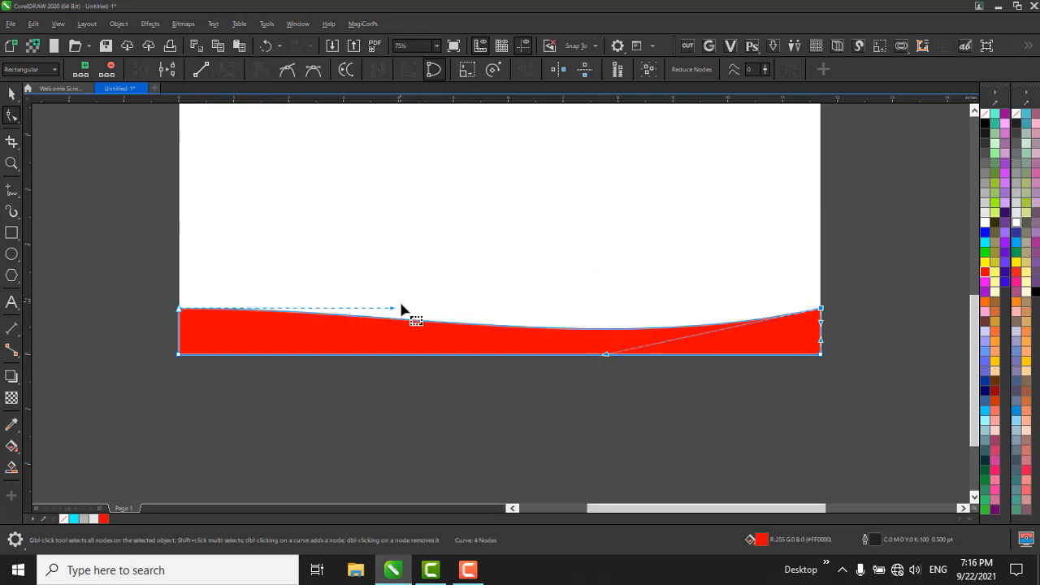
drag(396, 312, 399, 288)
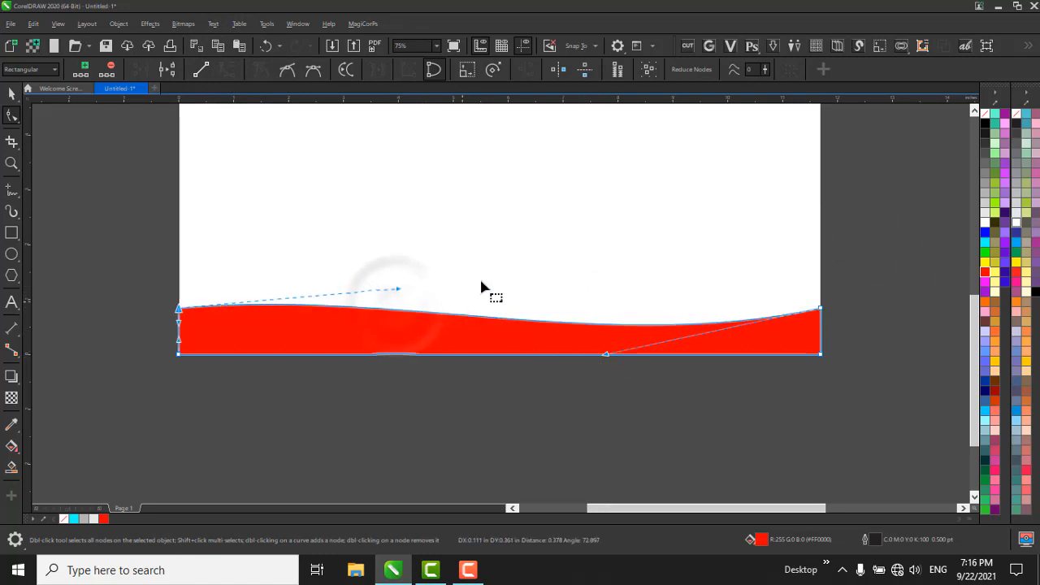
key(space)
click(471, 450)
scroll(396, 187, down, 2)
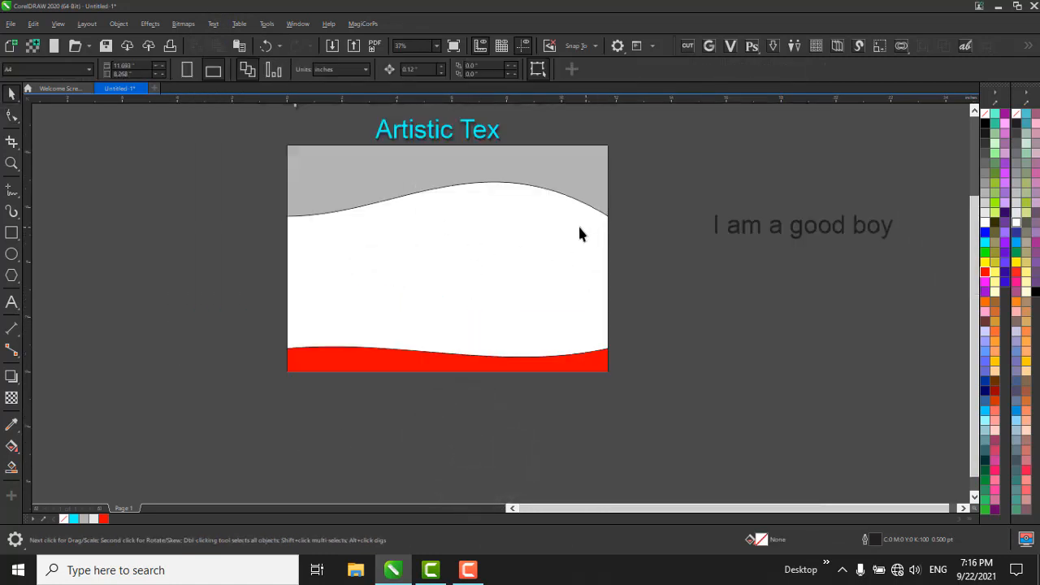
Move the sentence "I am a good boy" onto the page, centred just beneath the crest of the gray band.
click(508, 215)
click(825, 244)
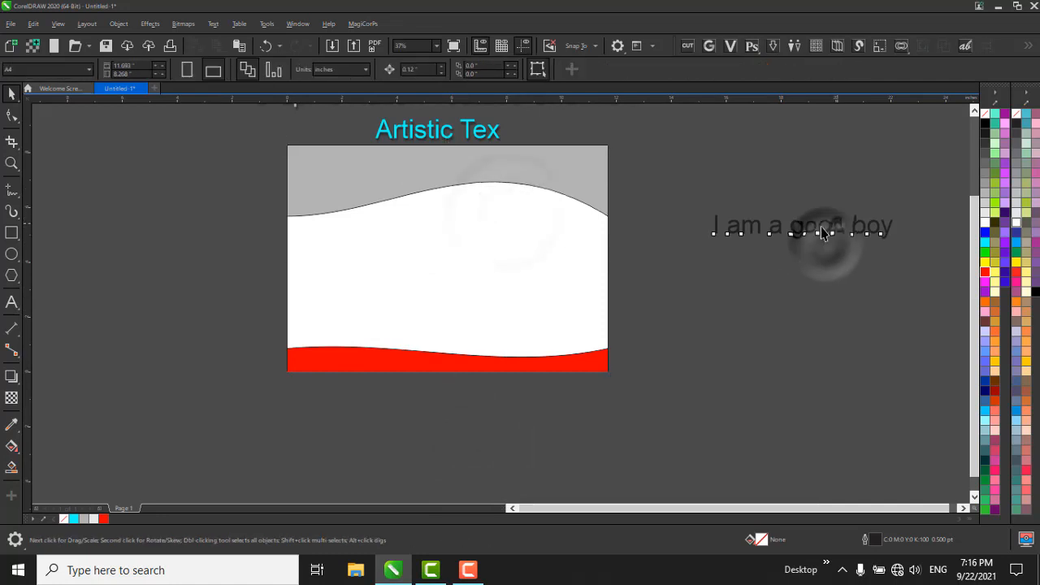
drag(833, 223, 448, 214)
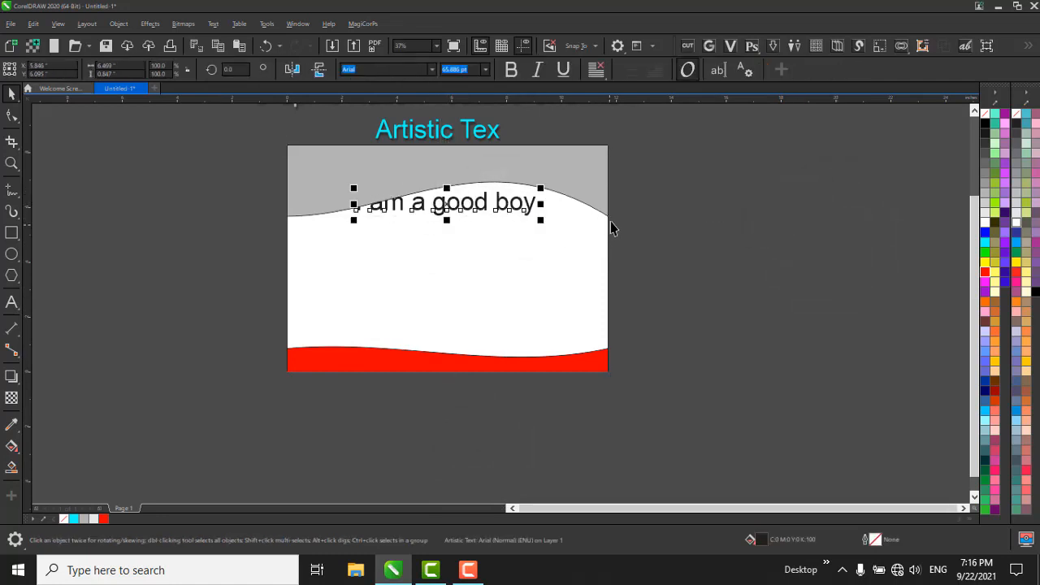
Replace the whole sentence "I am a good boy" with the heading "Certificate".
scroll(471, 209, up, 2)
click(464, 209)
key(F10)
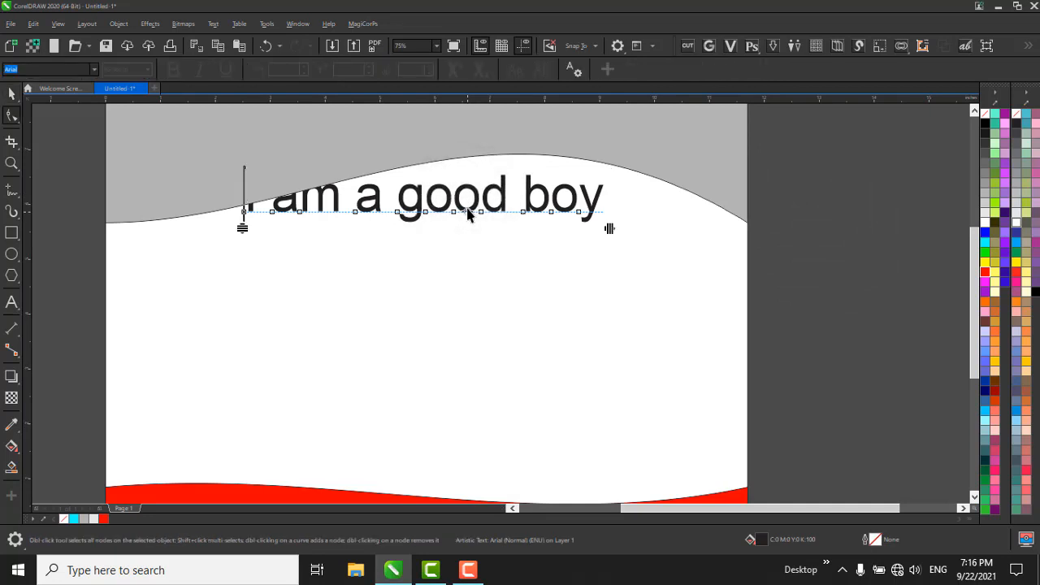
click(11, 302)
key(ctrl+a)
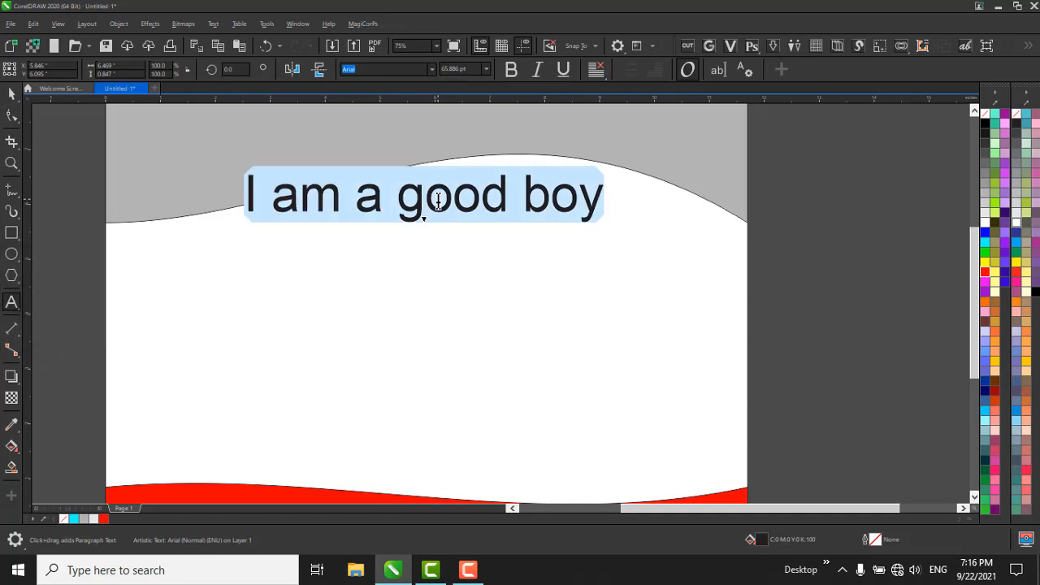
text(Cert)
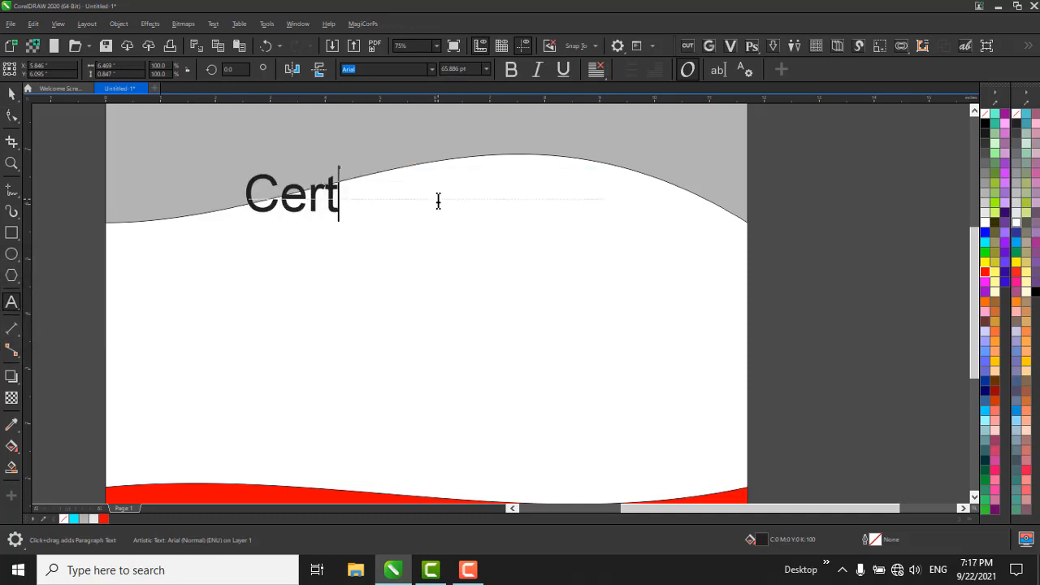
text(ificsa)
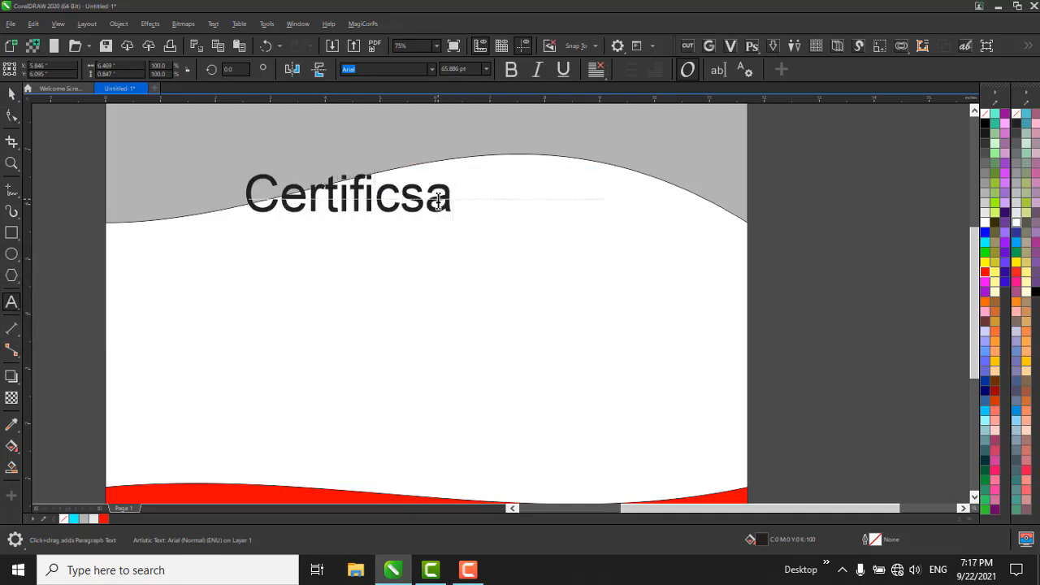
key(BackSpace)
key(BackSpace)
text(at)
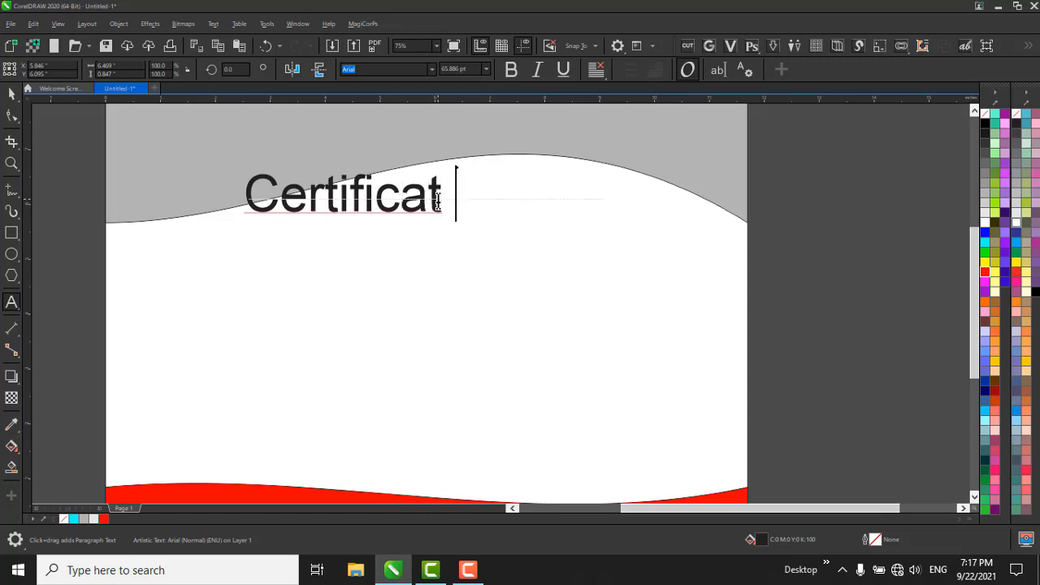
key(BackSpace)
text(e)
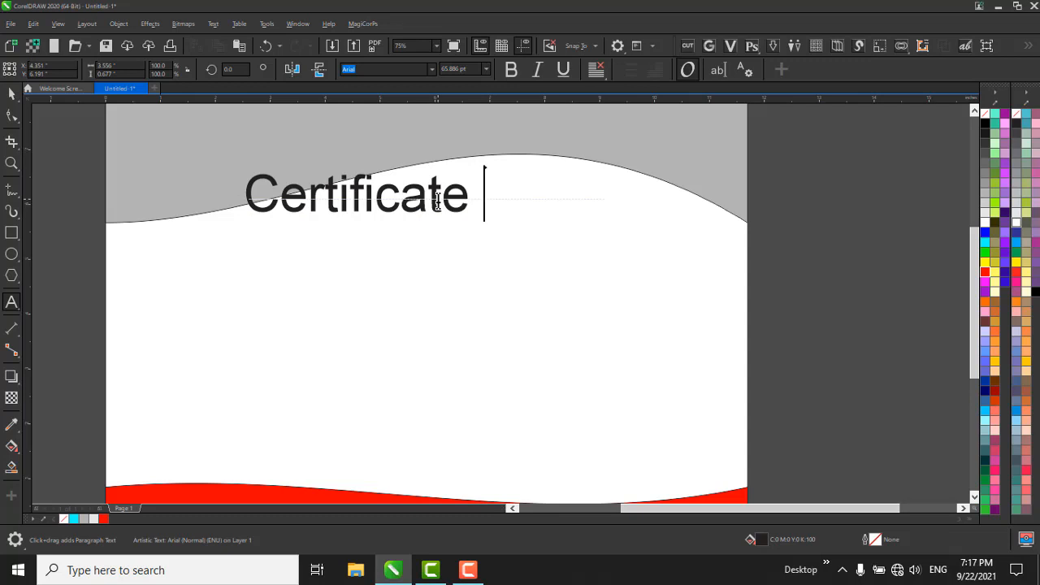
key(ctrl+space)
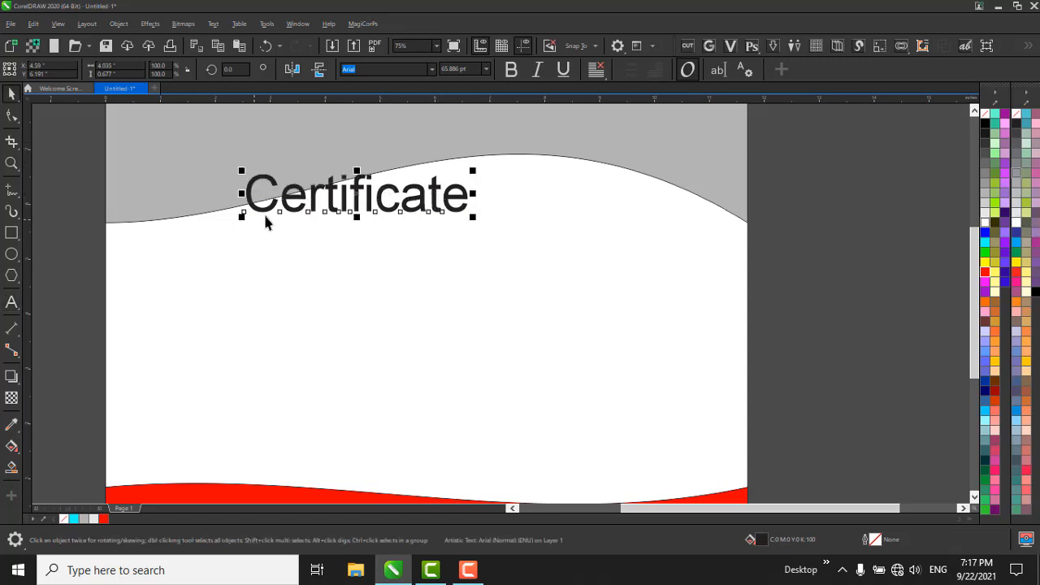
Move the "Certificate" heading down below the gray wave, enlarge it to about 5 inches wide, and deselect it.
drag(359, 191, 411, 238)
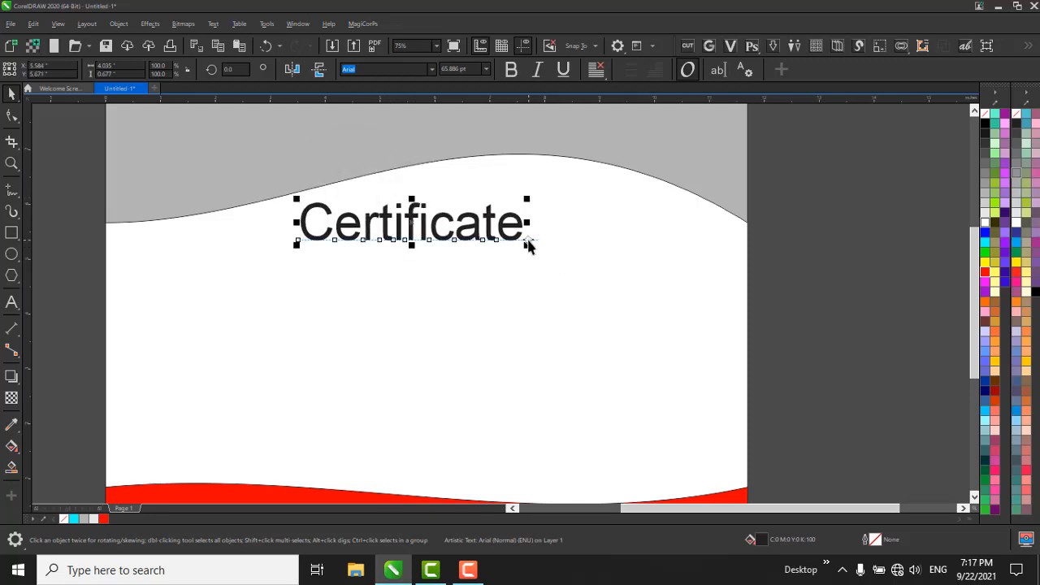
drag(530, 245, 557, 253)
scroll(555, 190, down, 1)
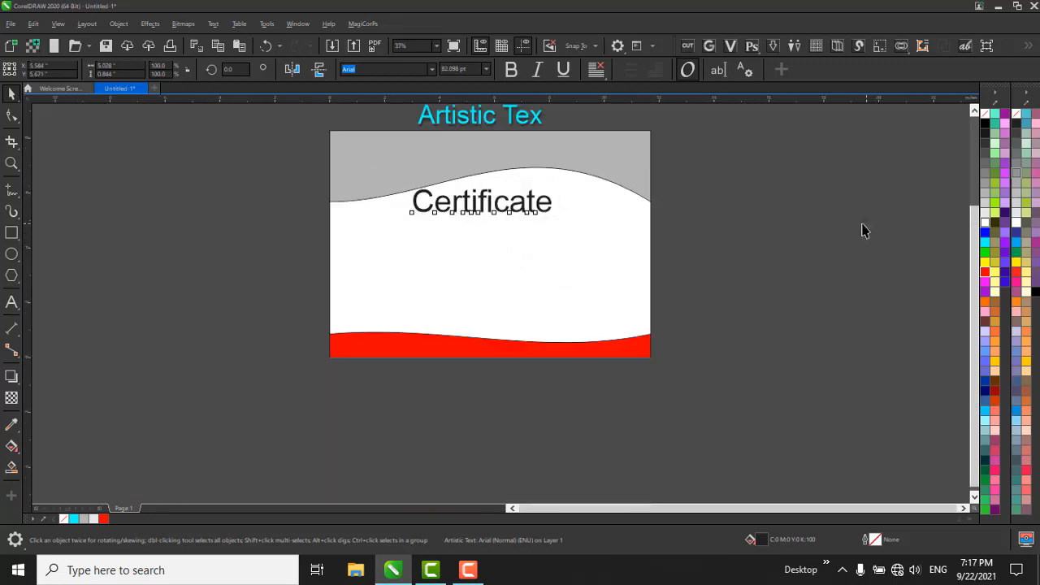
click(865, 226)
scroll(537, 187, up, 1)
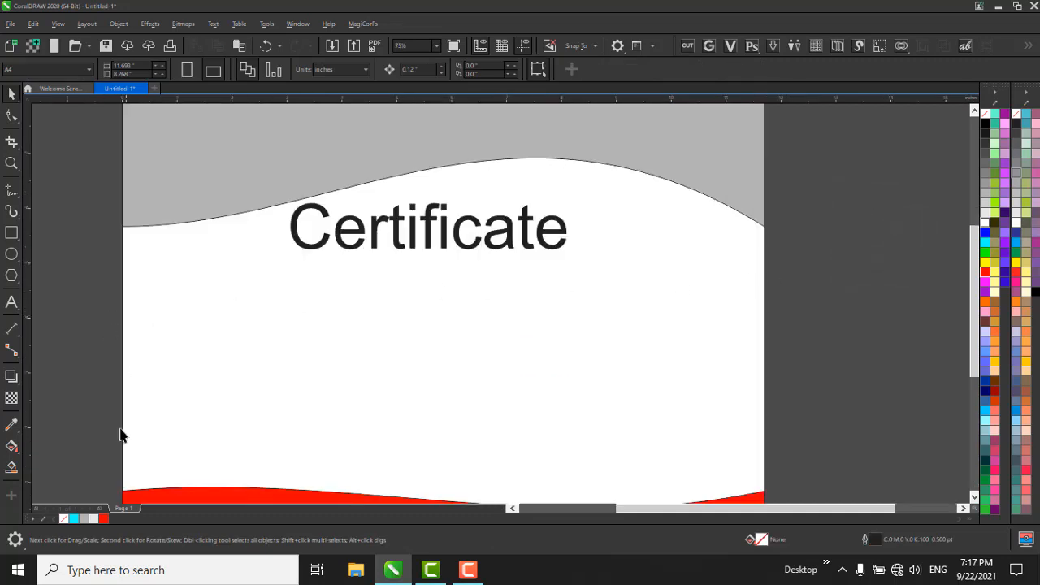
scroll(475, 158, down, 1)
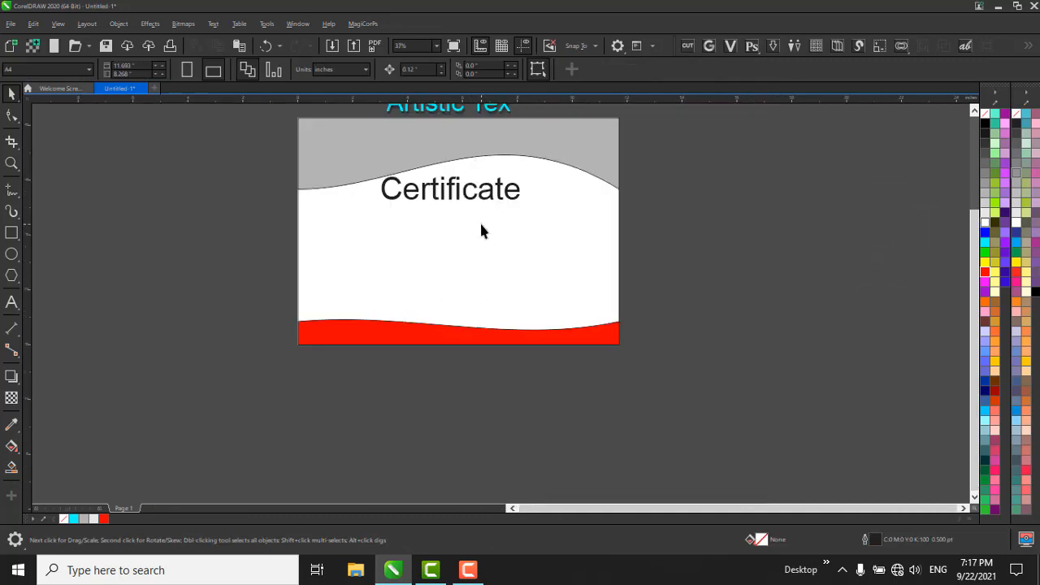
scroll(455, 209, up, 1)
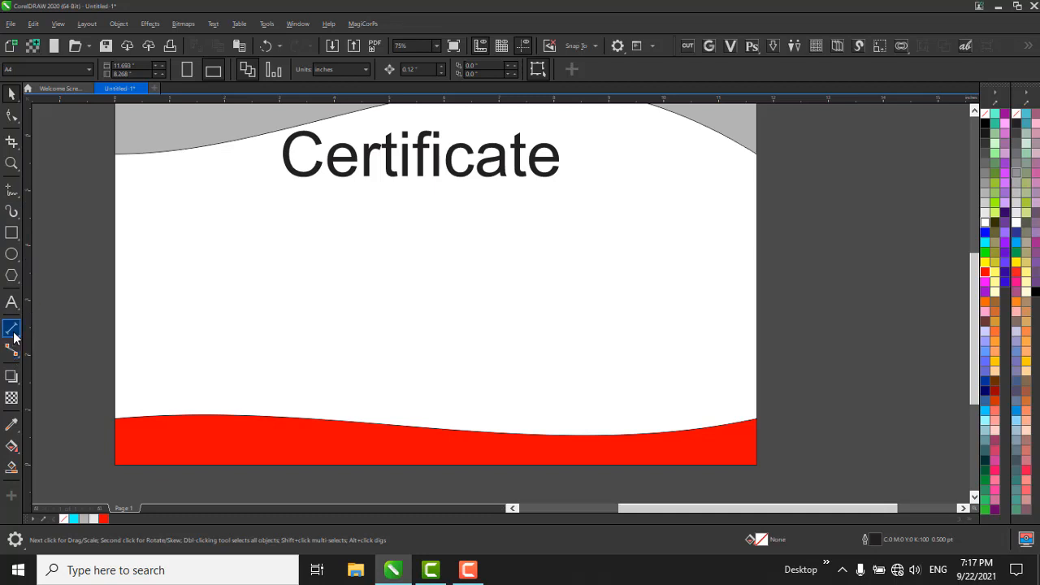
Draw a paragraph text frame about 11.7 by 3.6 inches across the page between the heading and the red strip.
click(12, 301)
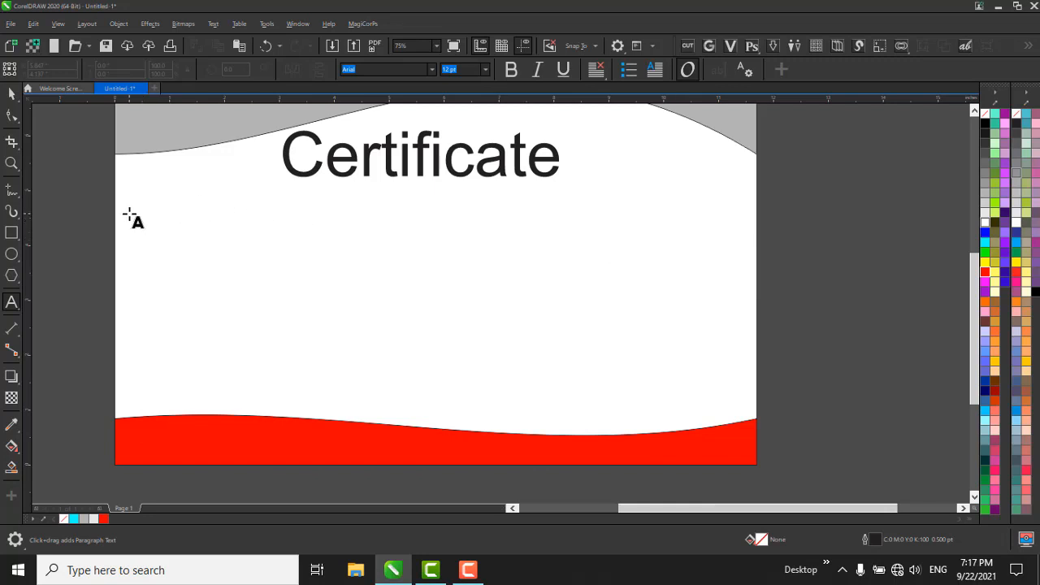
drag(119, 207, 761, 410)
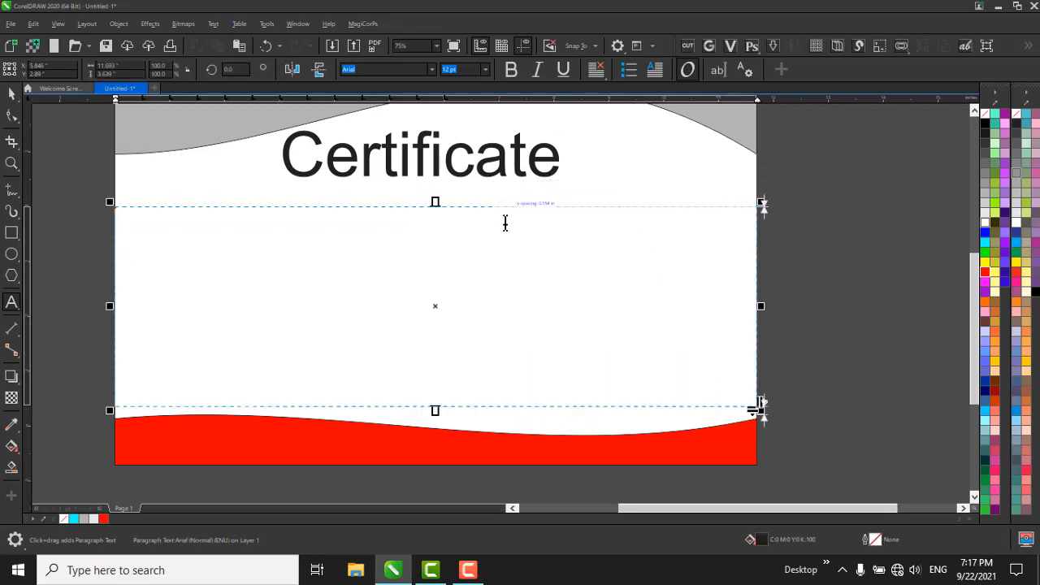
key(ctrl+space)
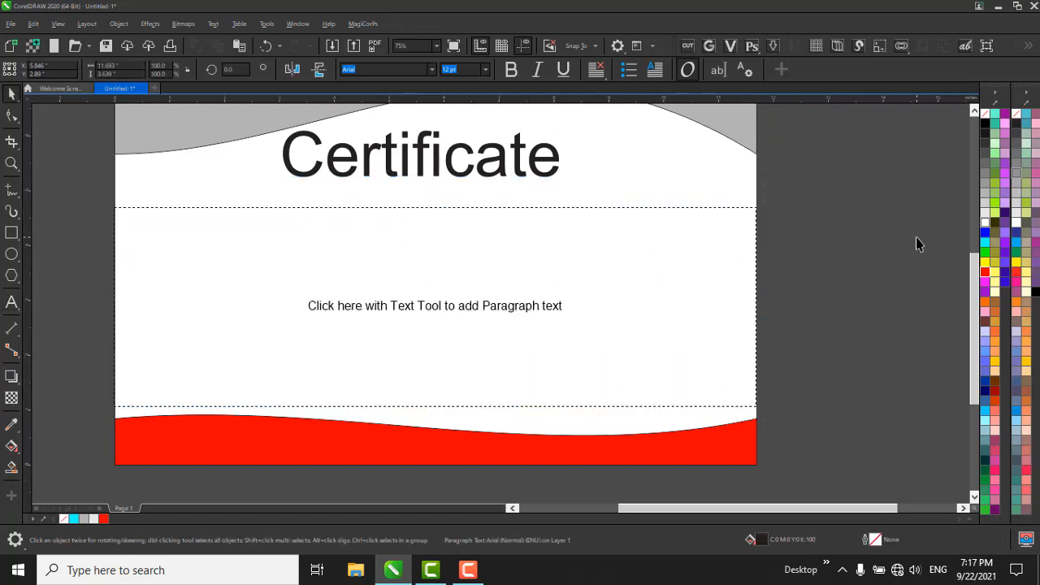
click(917, 238)
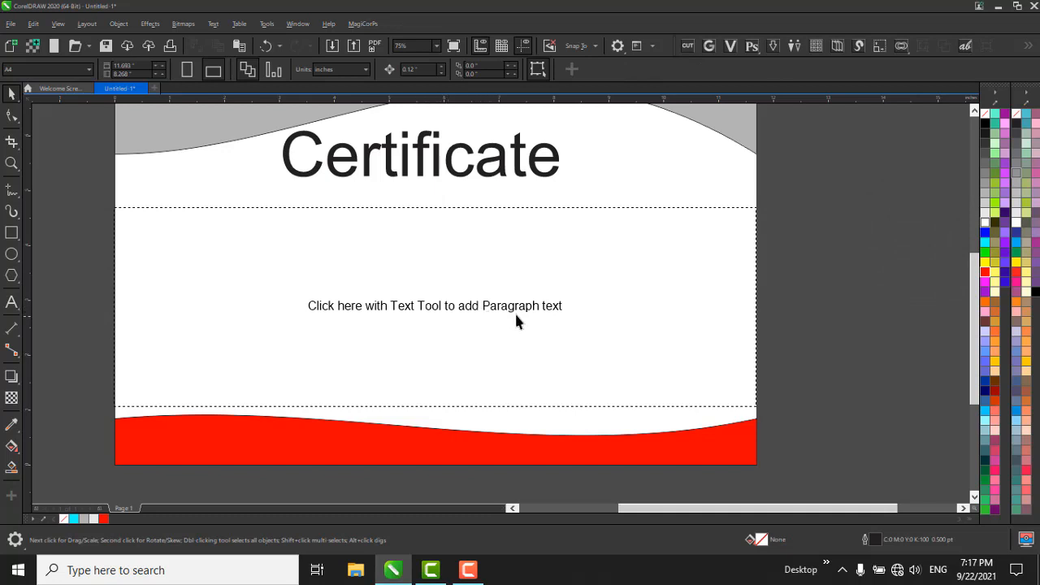
click(580, 294)
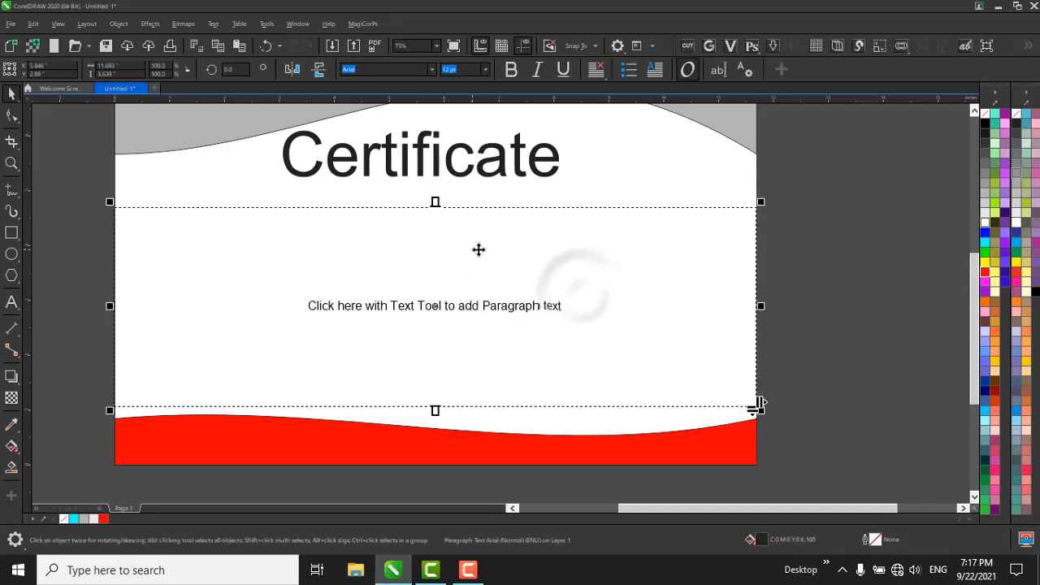
click(445, 313)
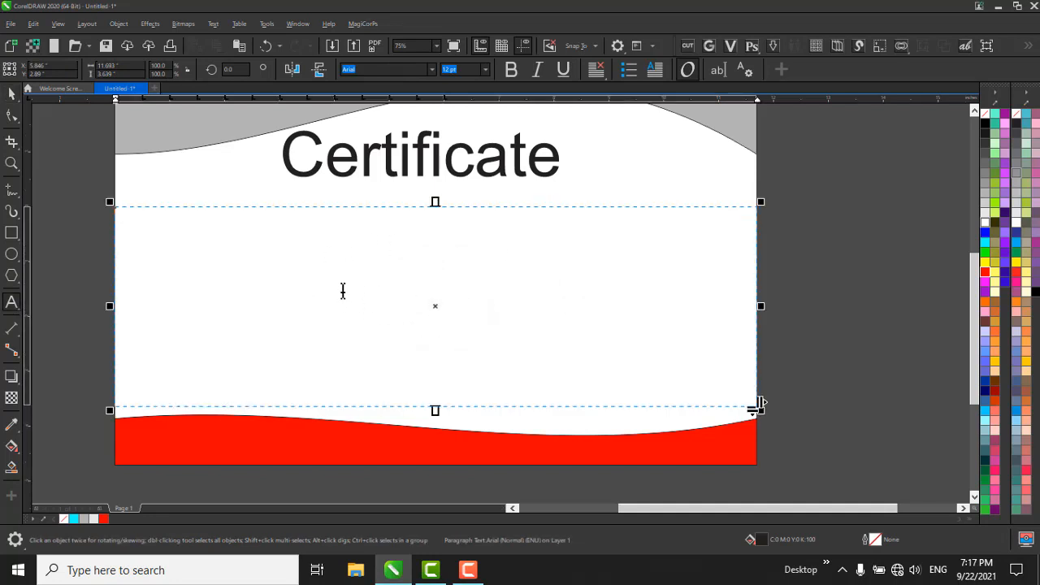
key(Escape)
click(362, 276)
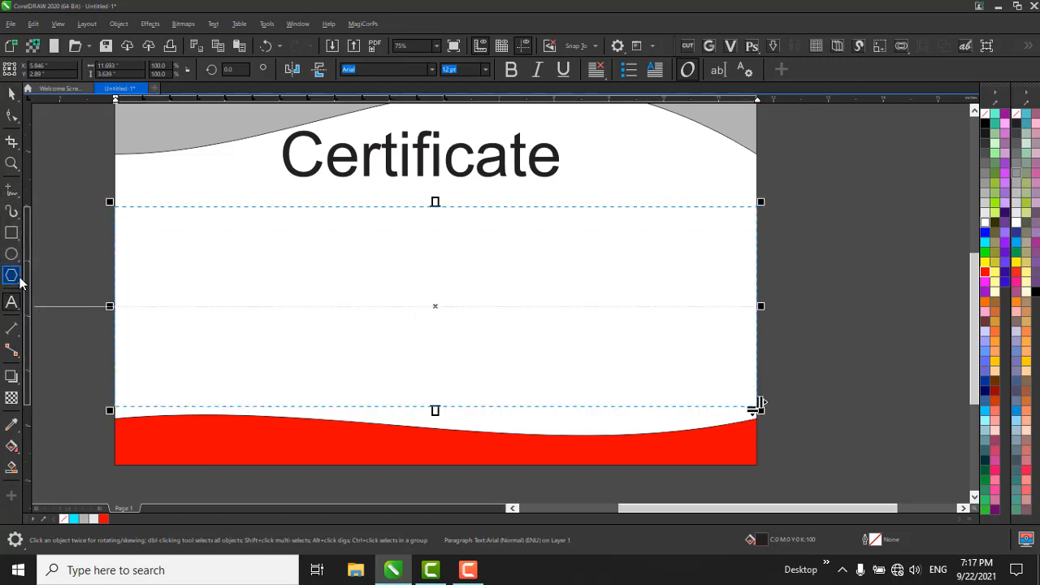
scroll(394, 301, down, 1)
scroll(394, 302, up, 3)
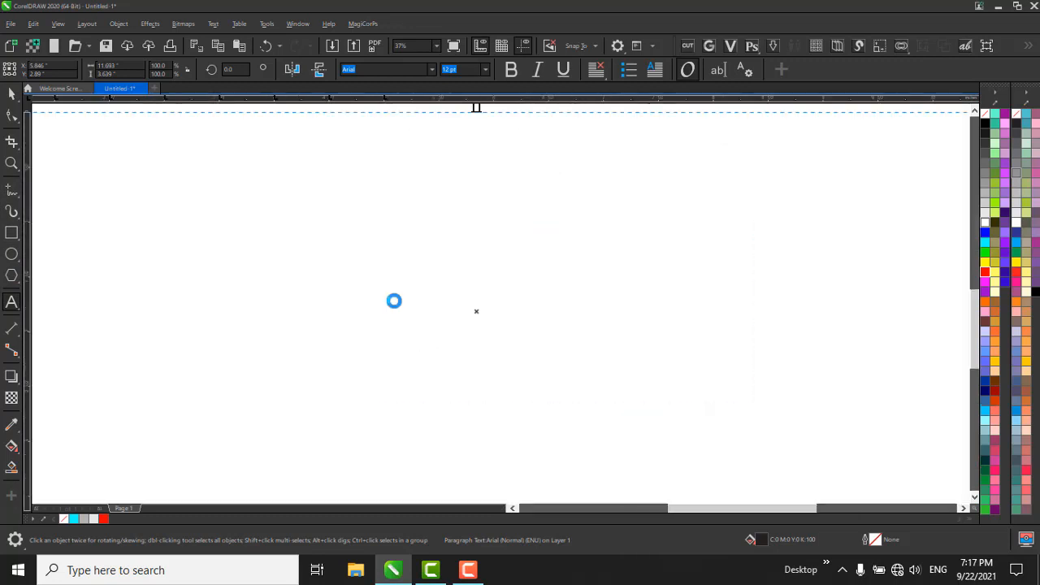
scroll(395, 302, down, 2)
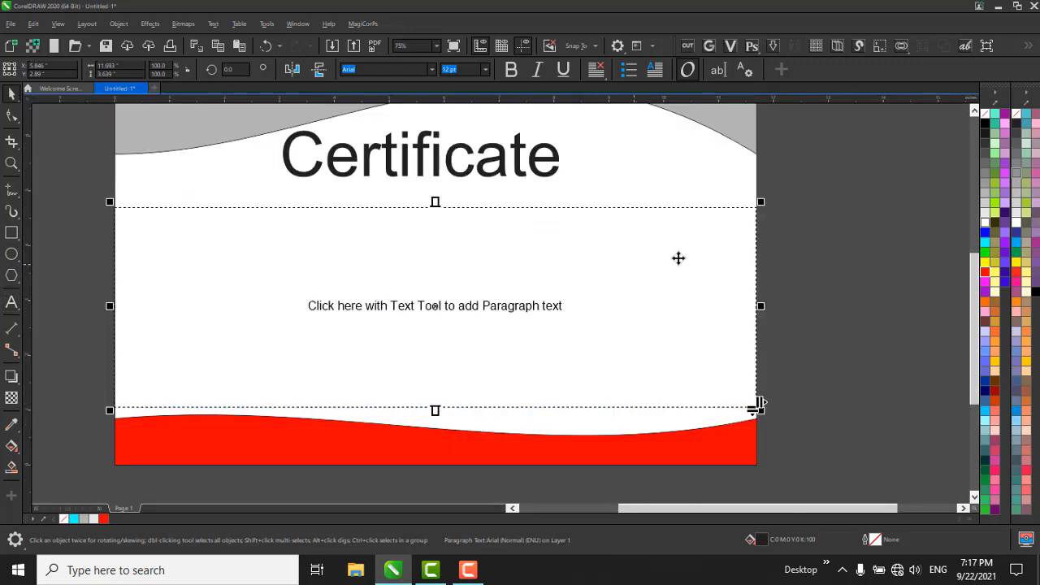
click(639, 272)
double_click(355, 278)
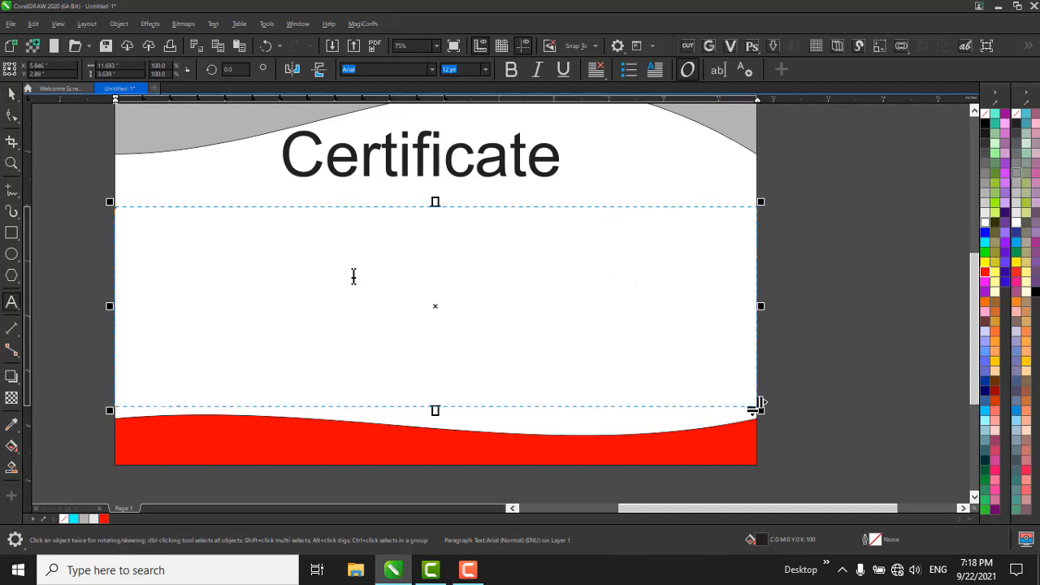
key(Escape)
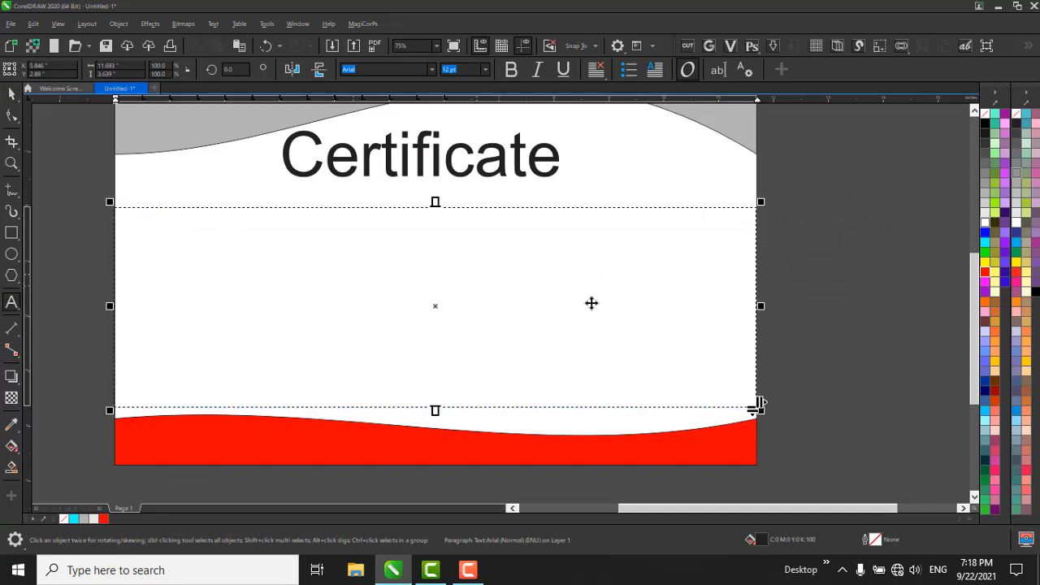
double_click(727, 283)
click(877, 236)
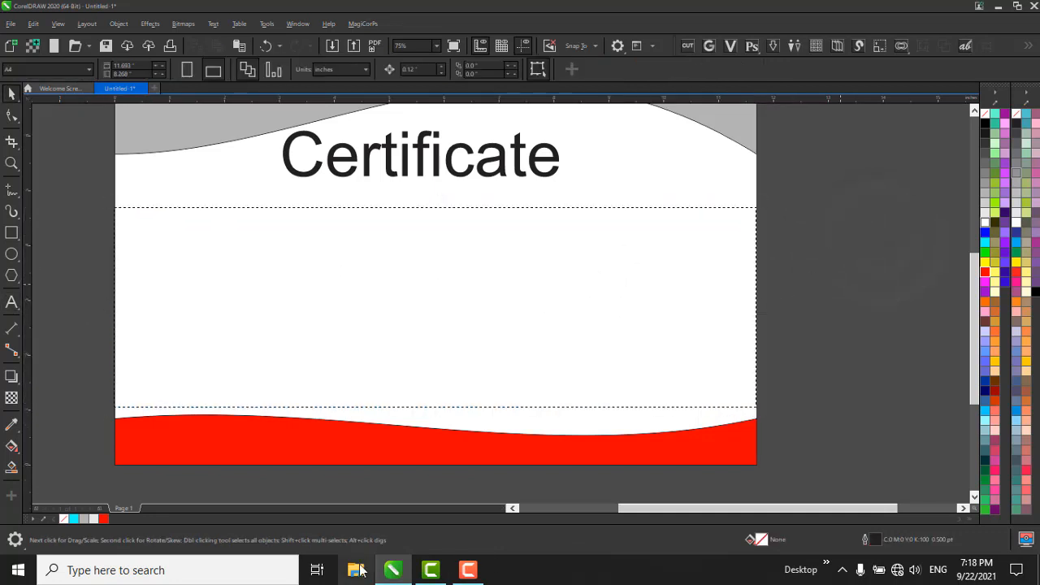
Switch to Microsoft Word by searching for "Word" and create a blank document.
click(355, 570)
click(20, 568)
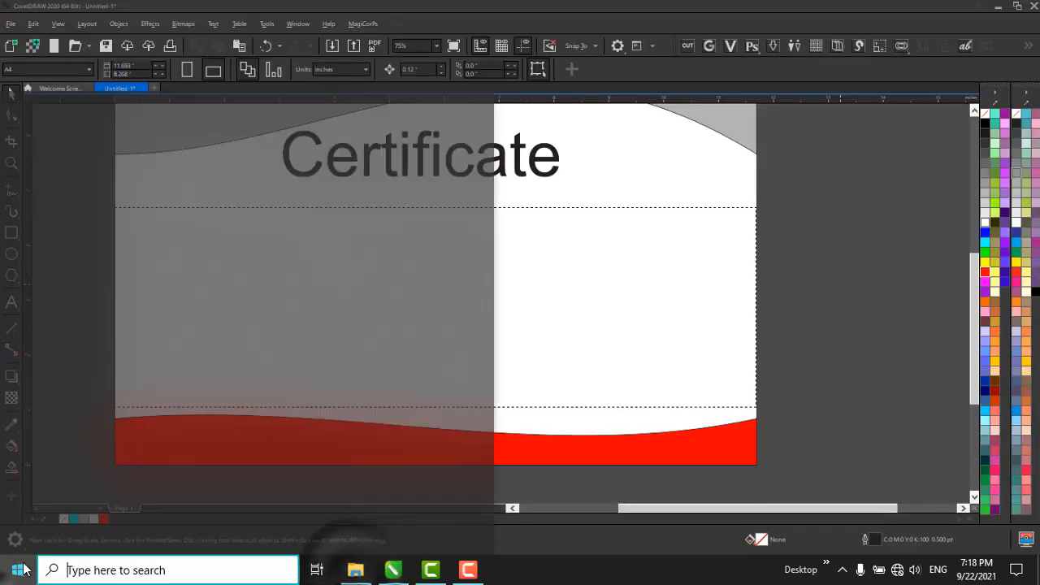
text(Word)
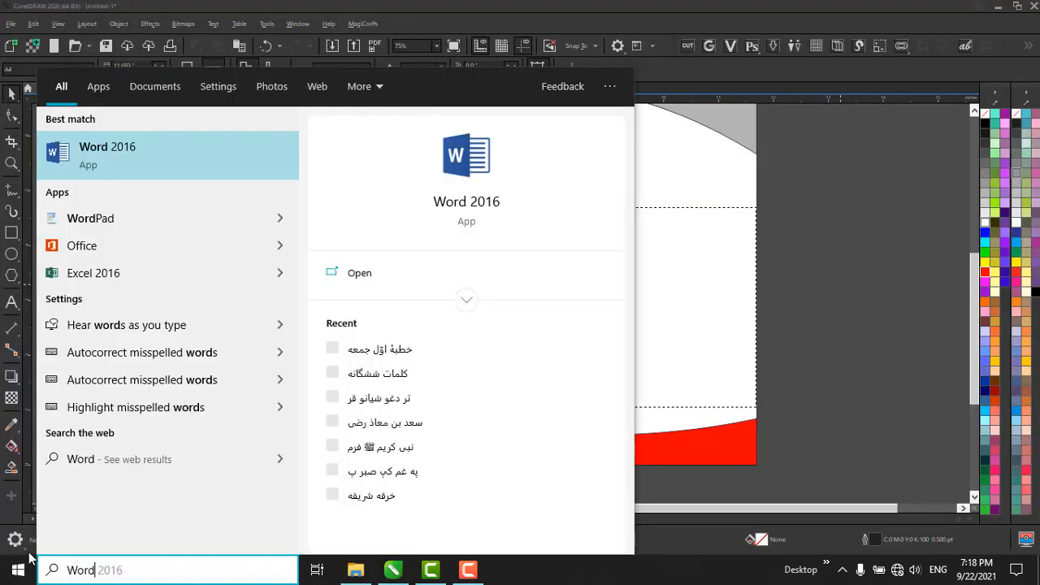
key(Return)
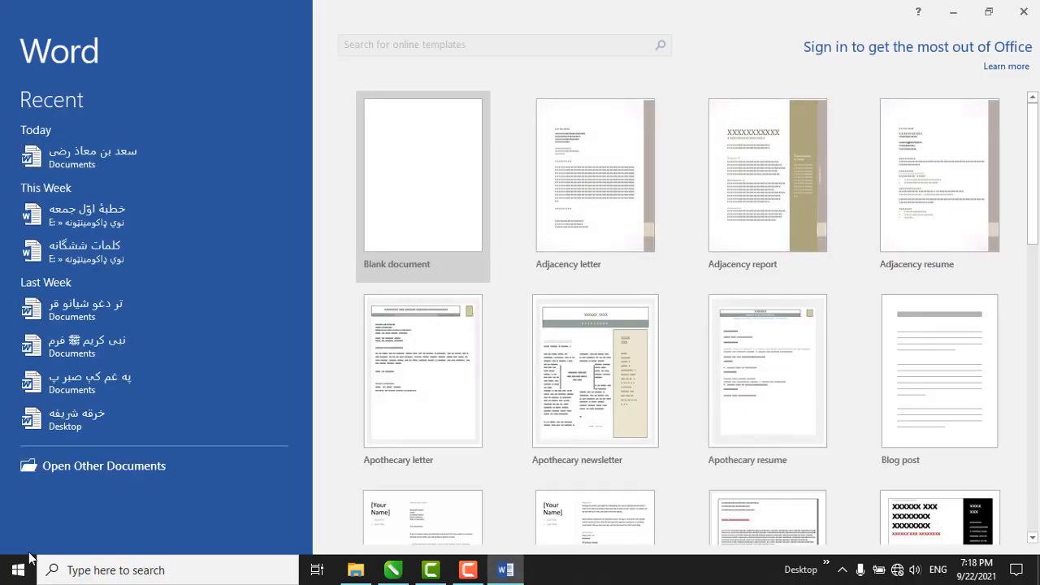
key(Return)
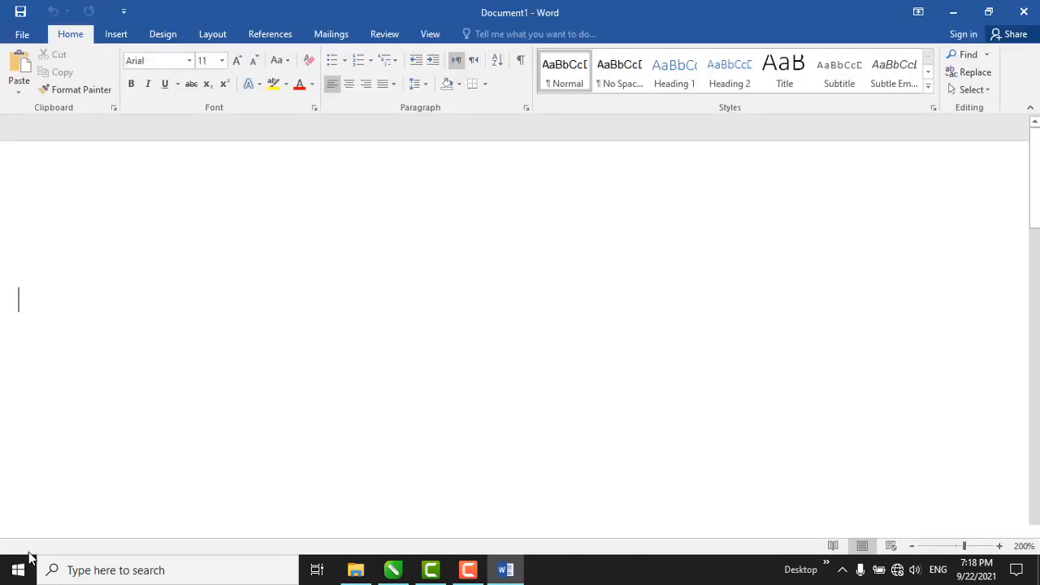
Generate sample paragraphs in the blank document with the =rand() function.
text(=rand()
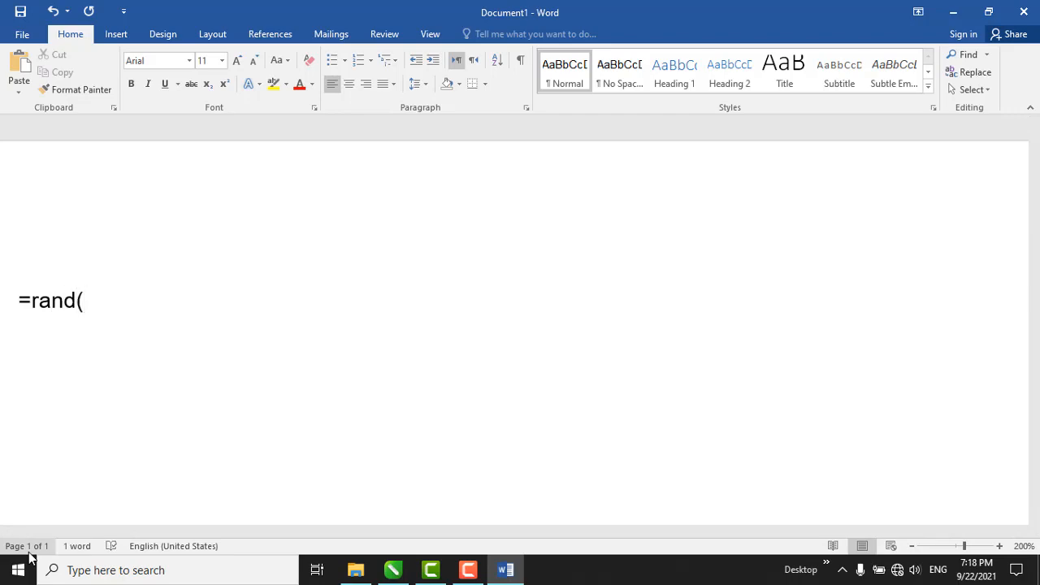
text())
key(Return)
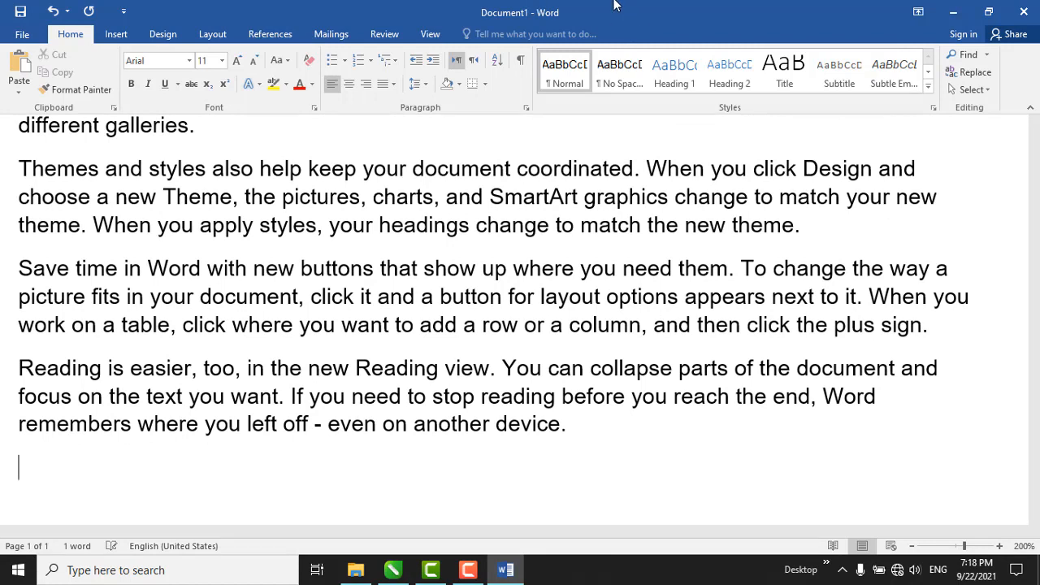
Save the document in the Documents folder as "Video provides a powerful way to help you prove your point" and close Word.
key(ctrl+s)
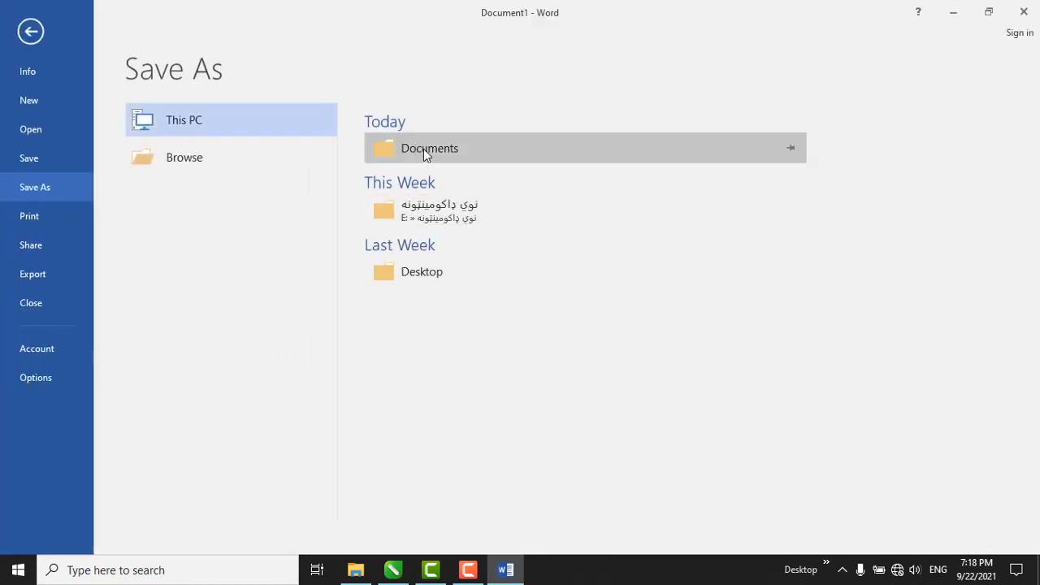
click(424, 149)
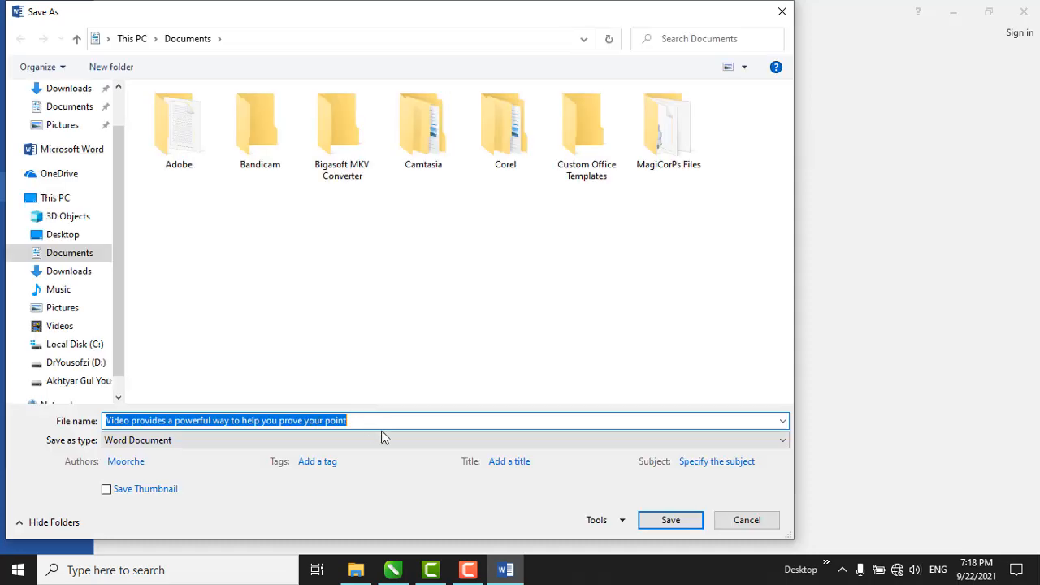
click(666, 520)
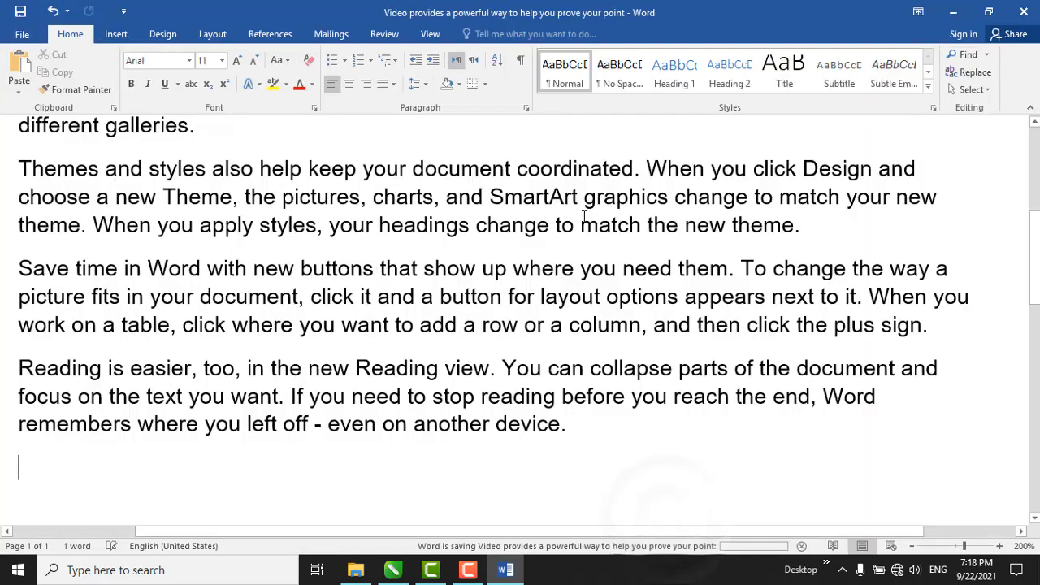
click(1025, 13)
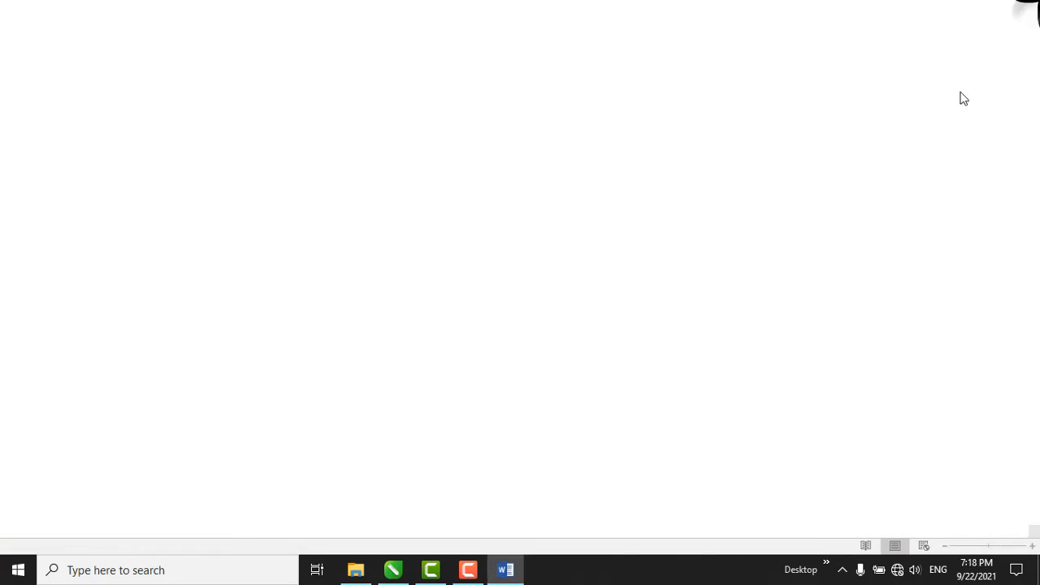
double_click(400, 283)
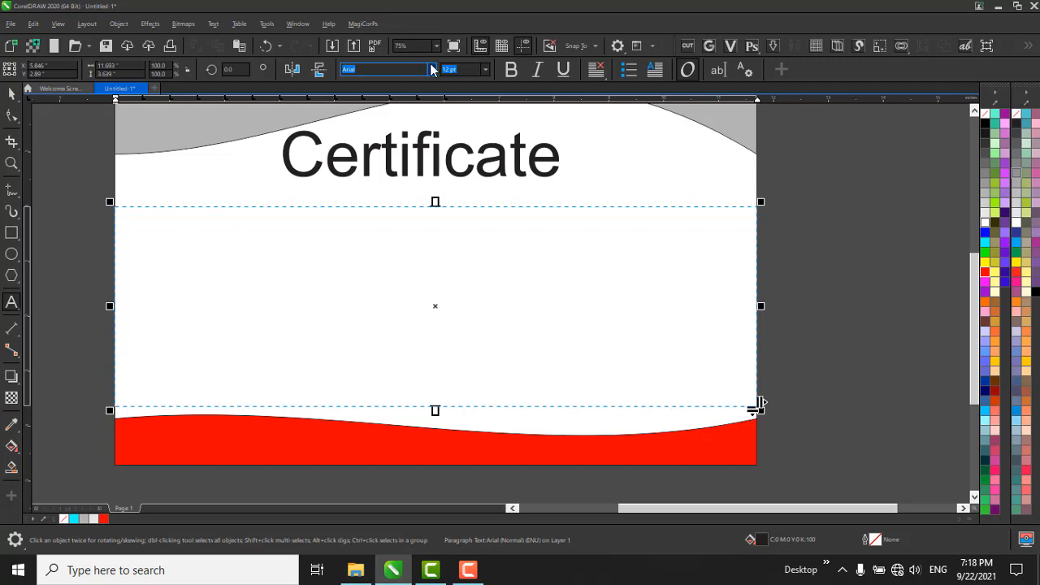
click(433, 70)
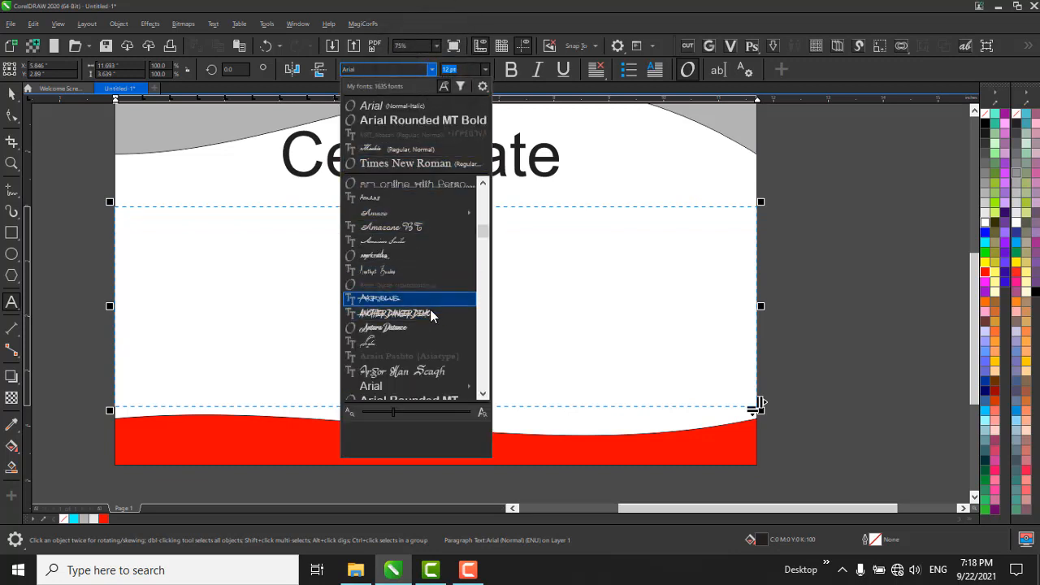
scroll(430, 310, down, 1)
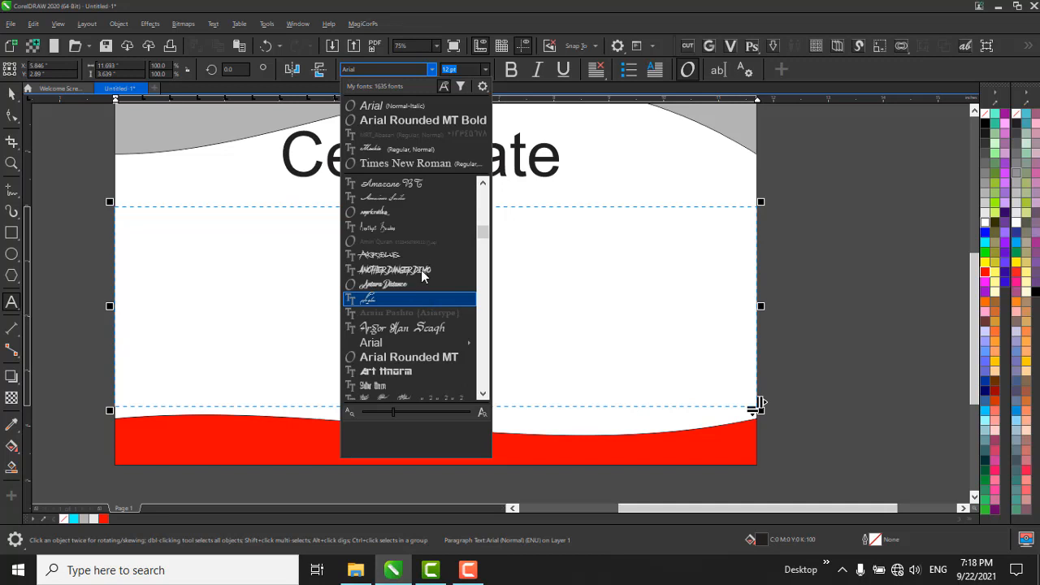
scroll(395, 243, down, 3)
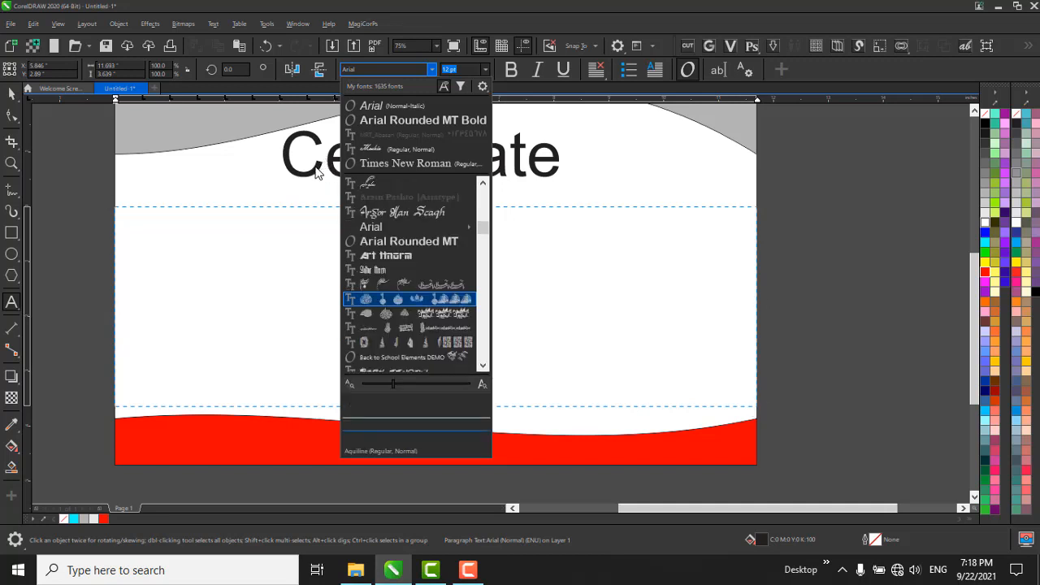
click(317, 173)
Change the font of the "Certificate" heading to Brush Script MT.
click(397, 151)
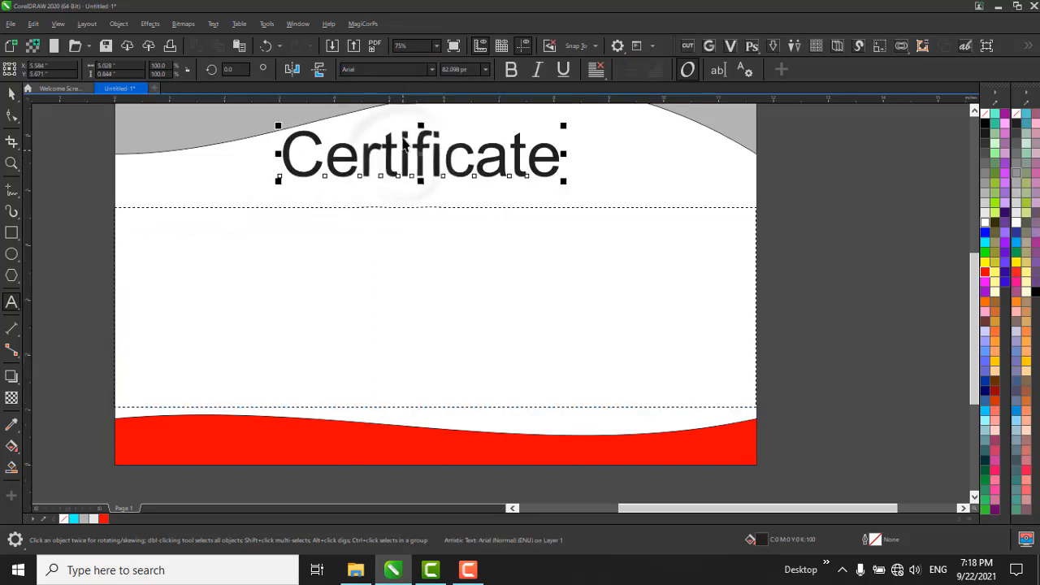
click(432, 70)
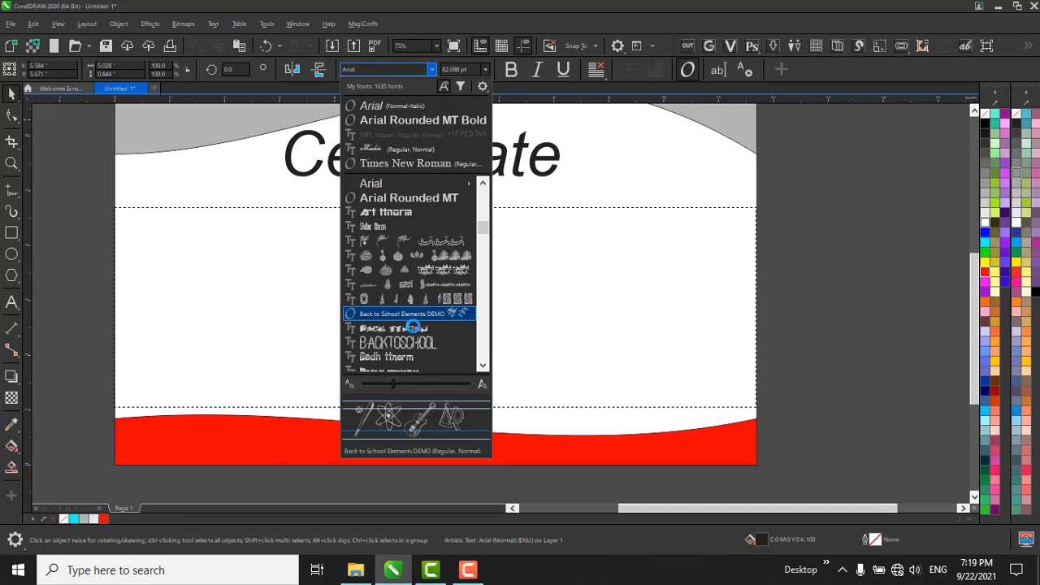
scroll(421, 331, down, 4)
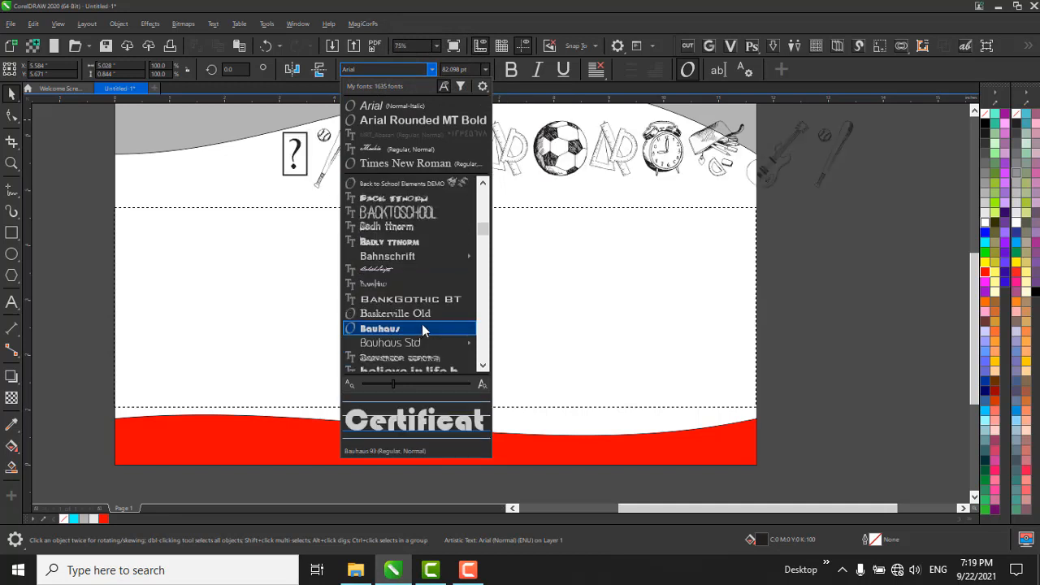
scroll(423, 325, down, 2)
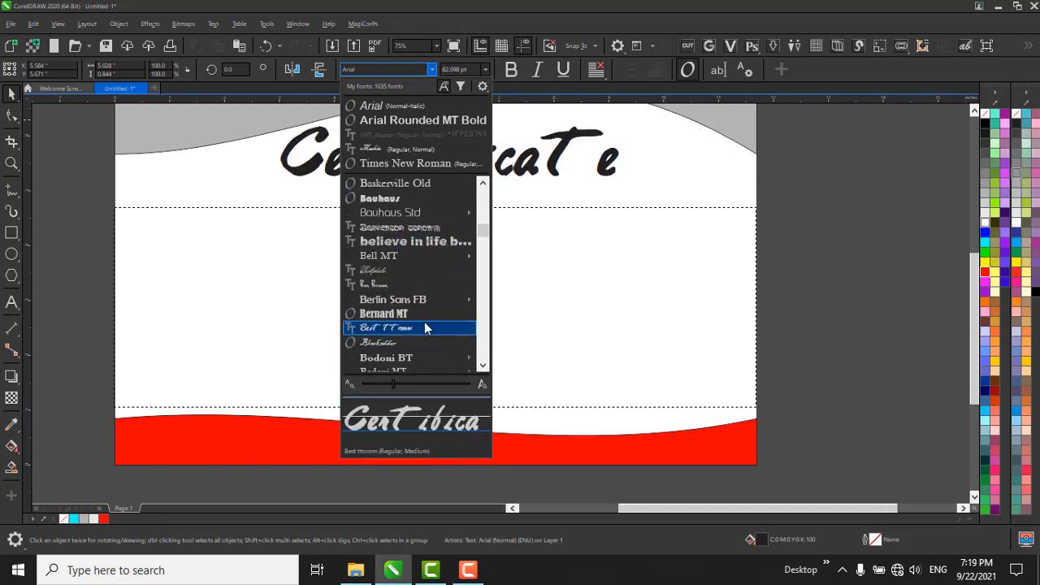
scroll(423, 323, down, 1)
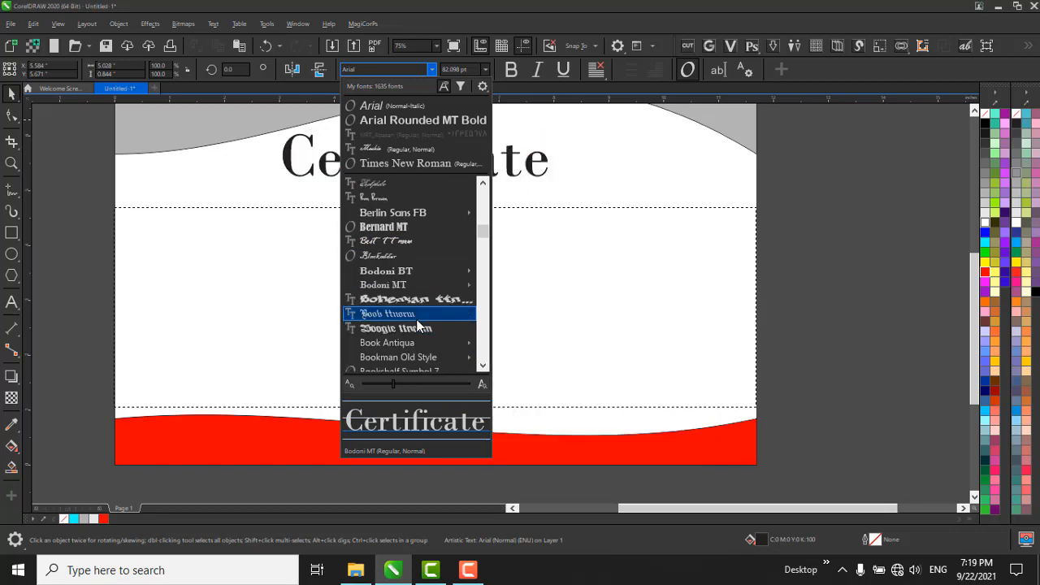
scroll(422, 325, down, 2)
scroll(416, 329, down, 2)
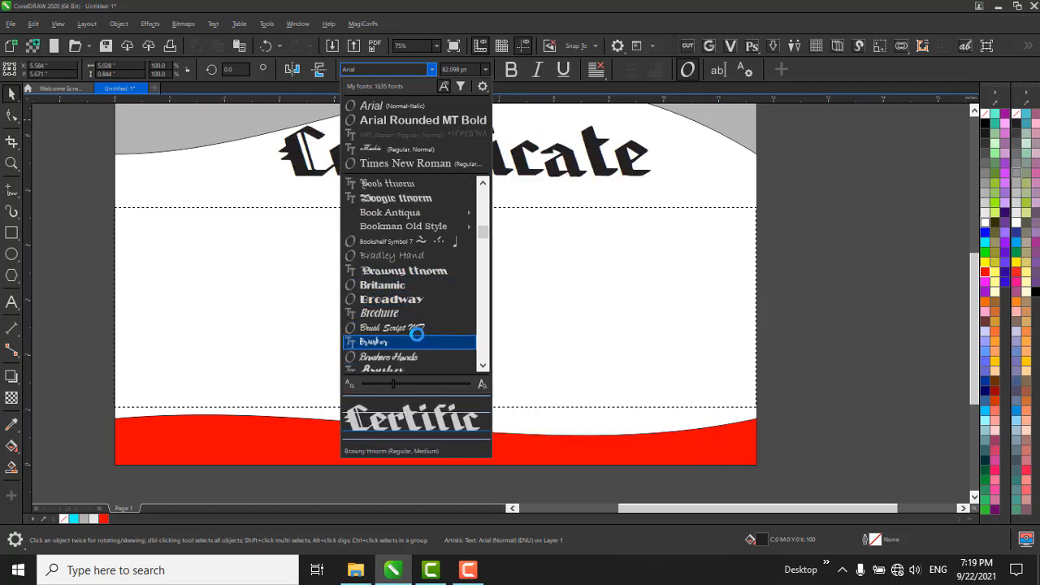
click(417, 328)
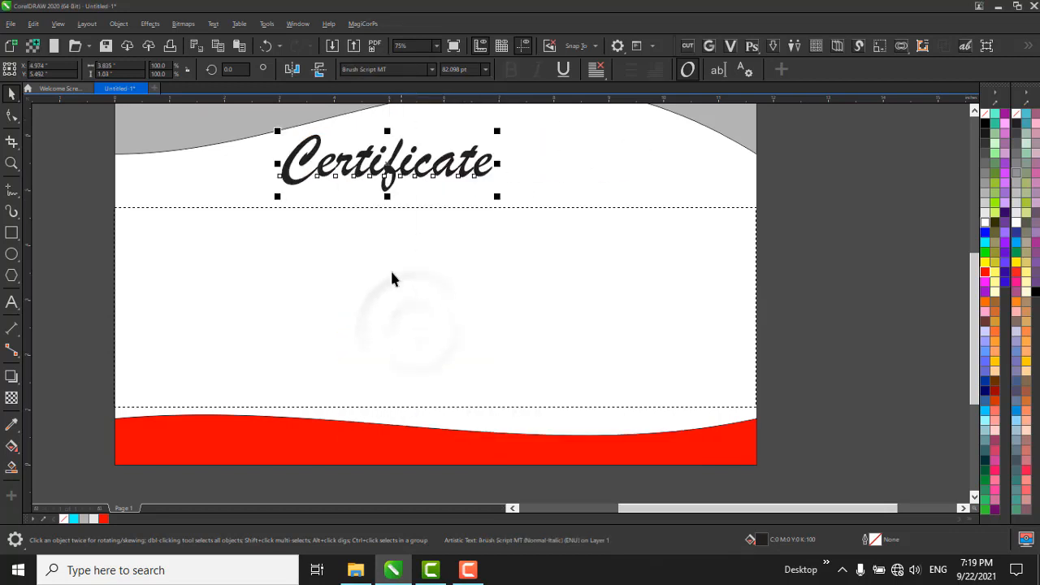
Position the "Certificate" heading horizontally centered on the page at the gray wave's lower edge and color it red.
scroll(448, 200, down, 1)
scroll(426, 260, up, 1)
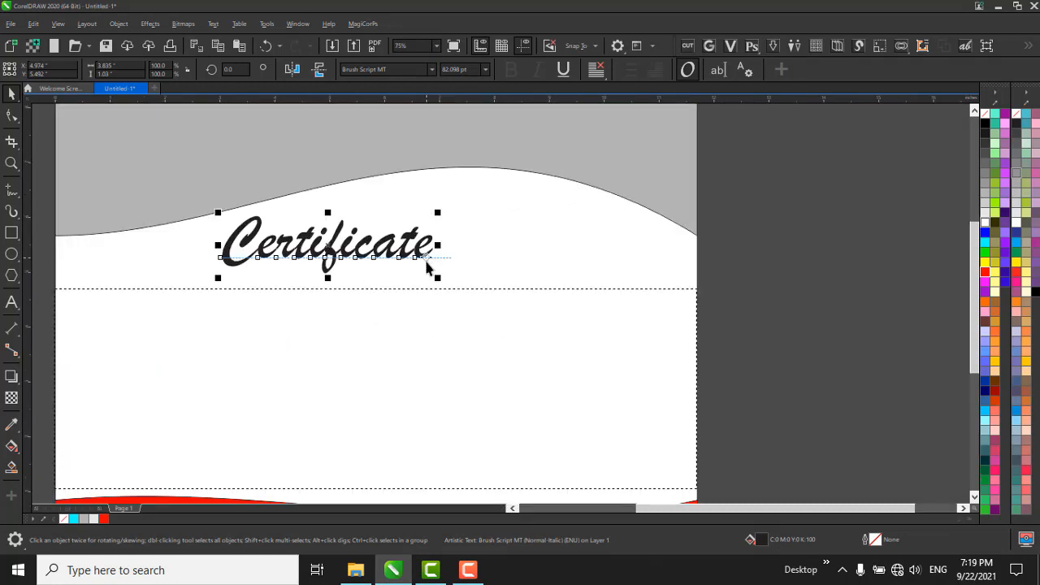
scroll(490, 189, down, 1)
key(p)
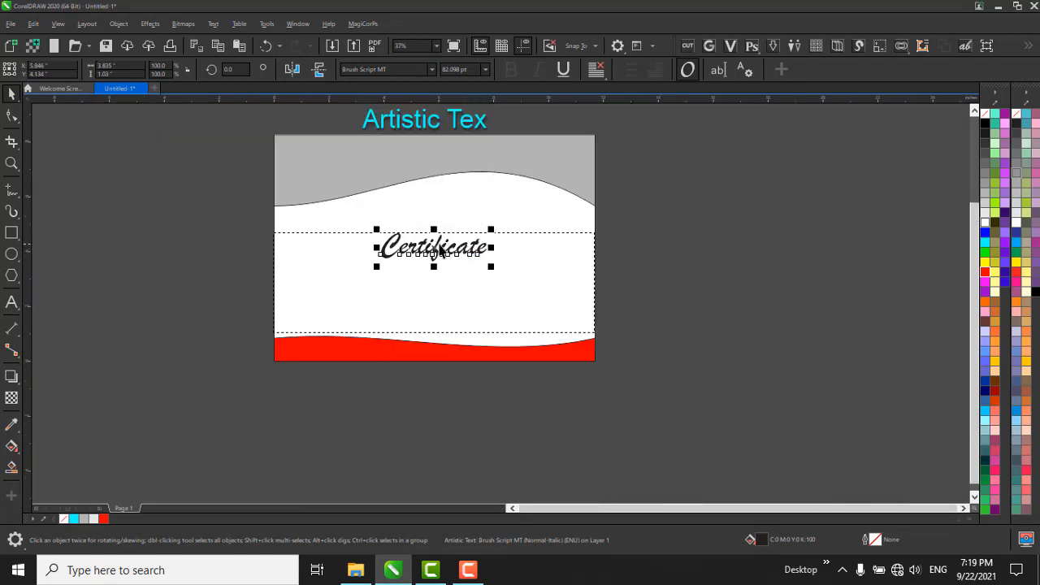
drag(436, 218, 447, 194)
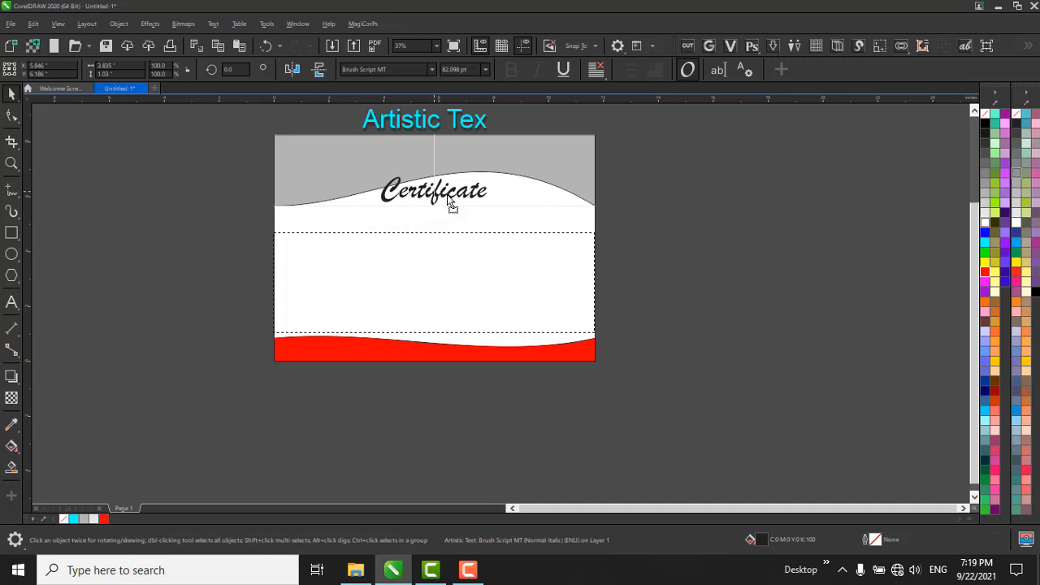
click(985, 271)
click(853, 246)
Set the font of the empty paragraph text frame to BackToSchool.
click(461, 245)
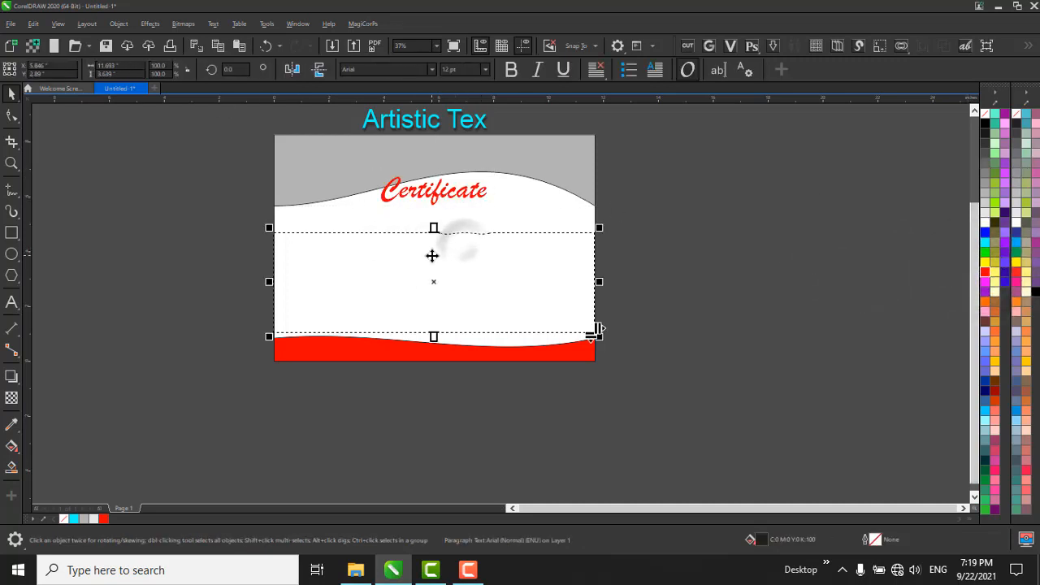
scroll(433, 255, up, 1)
click(433, 70)
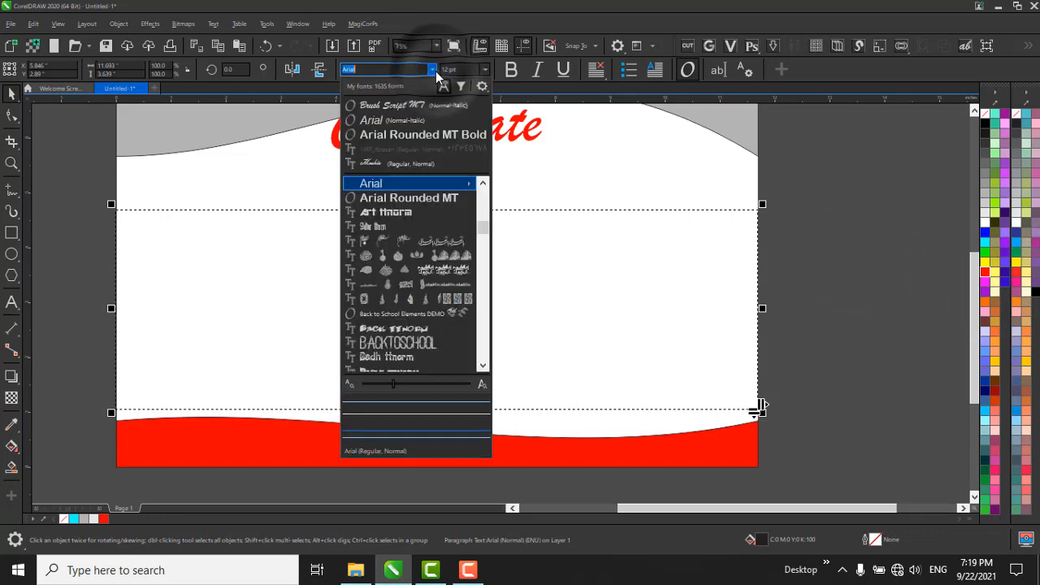
click(427, 343)
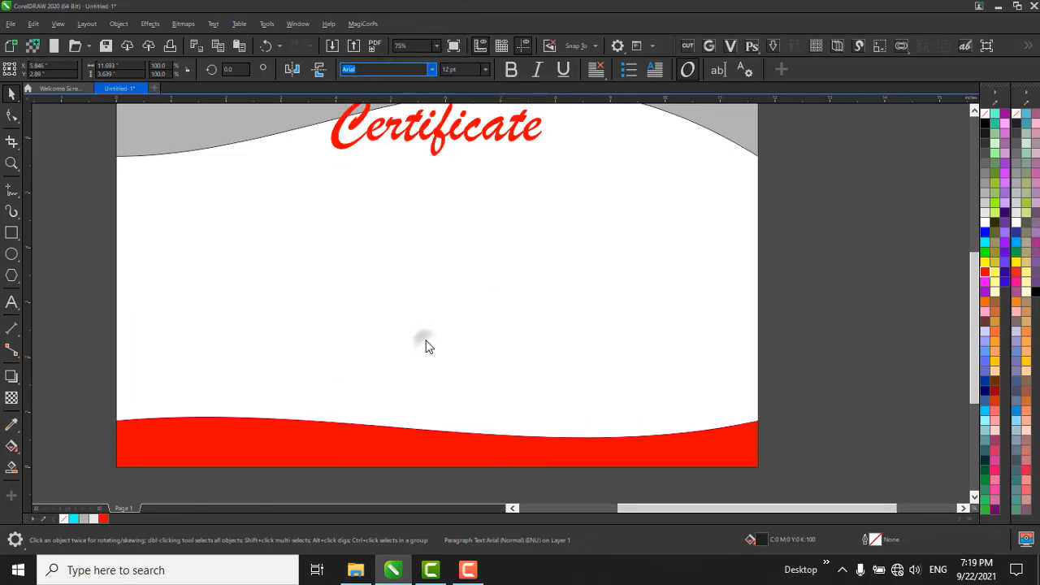
scroll(398, 290, down, 1)
scroll(398, 283, up, 1)
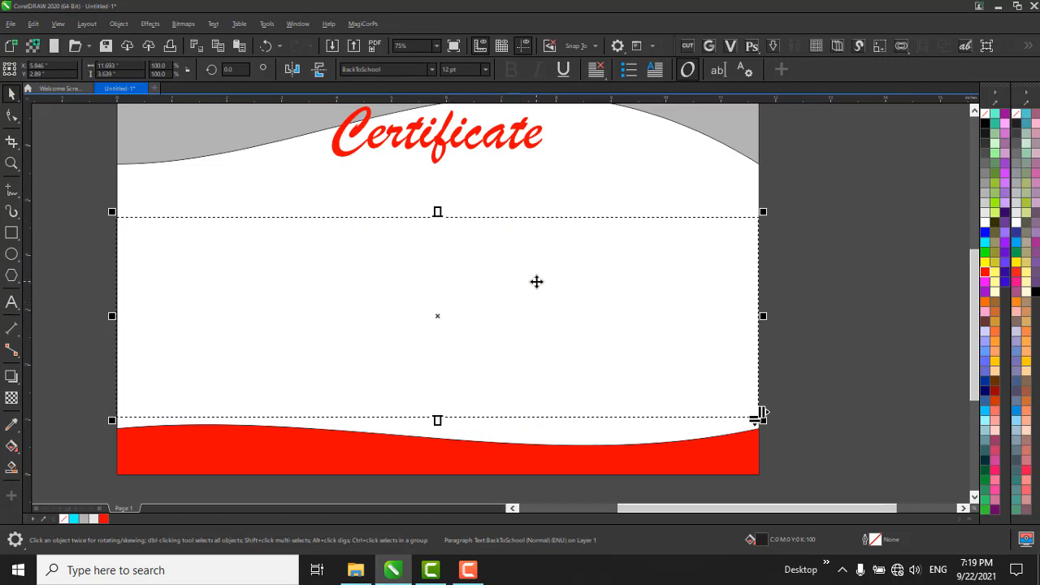
Enter a line of random letters in the paragraph text frame and set the text size to 36 pt.
double_click(430, 286)
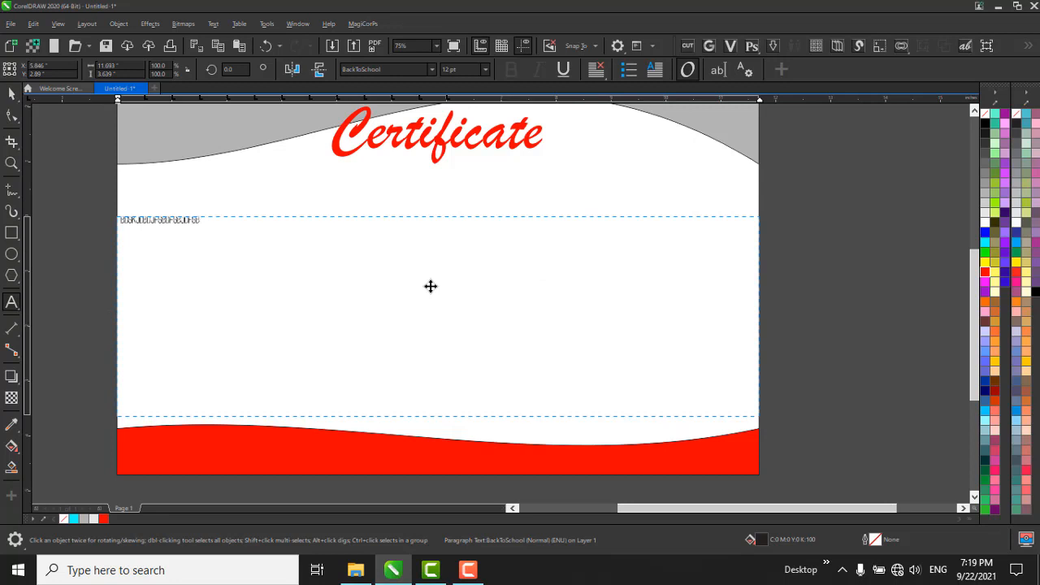
key(ctrl+space)
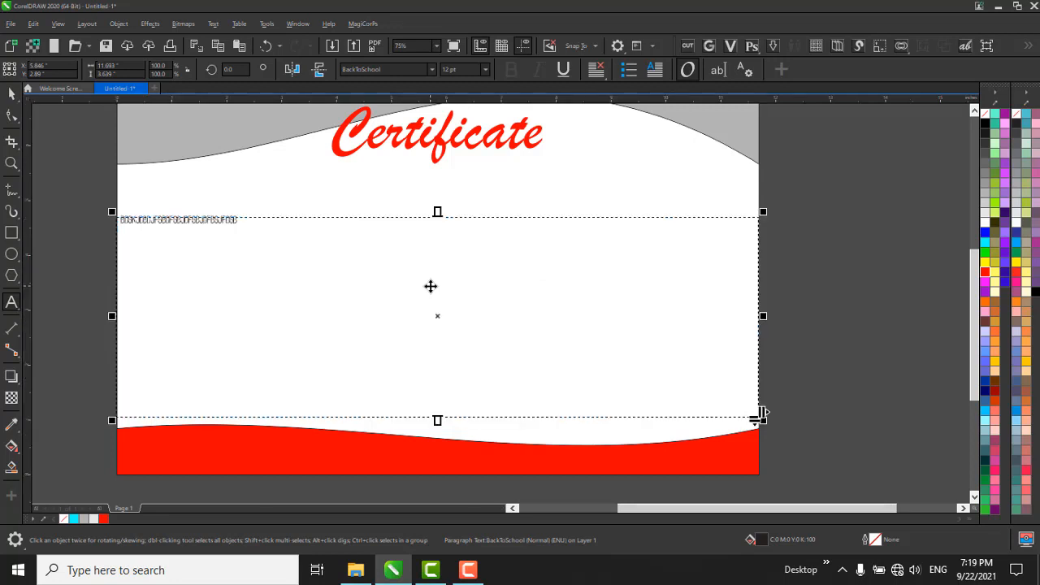
double_click(424, 276)
drag(350, 263, 98, 206)
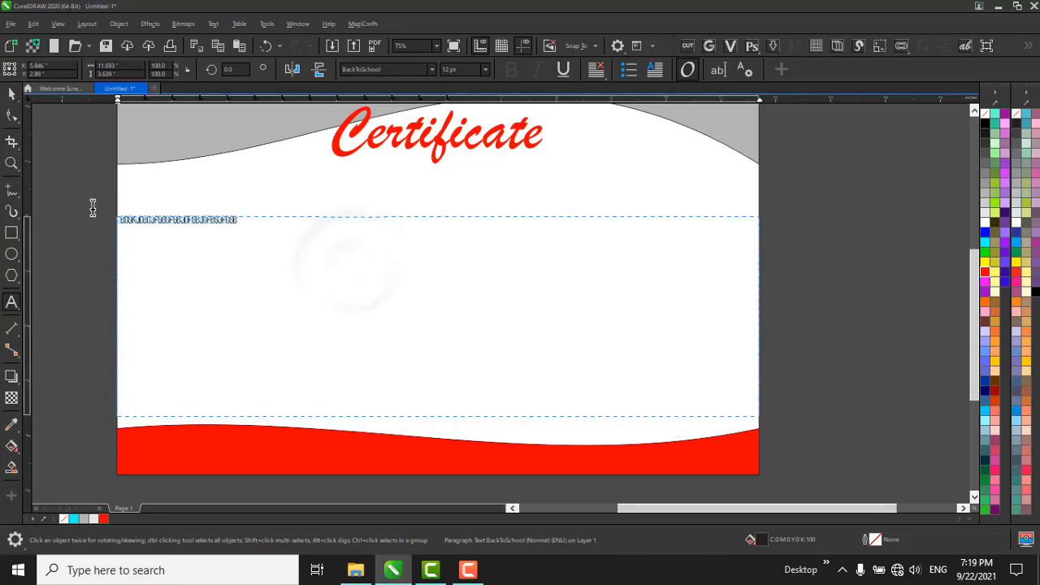
click(485, 69)
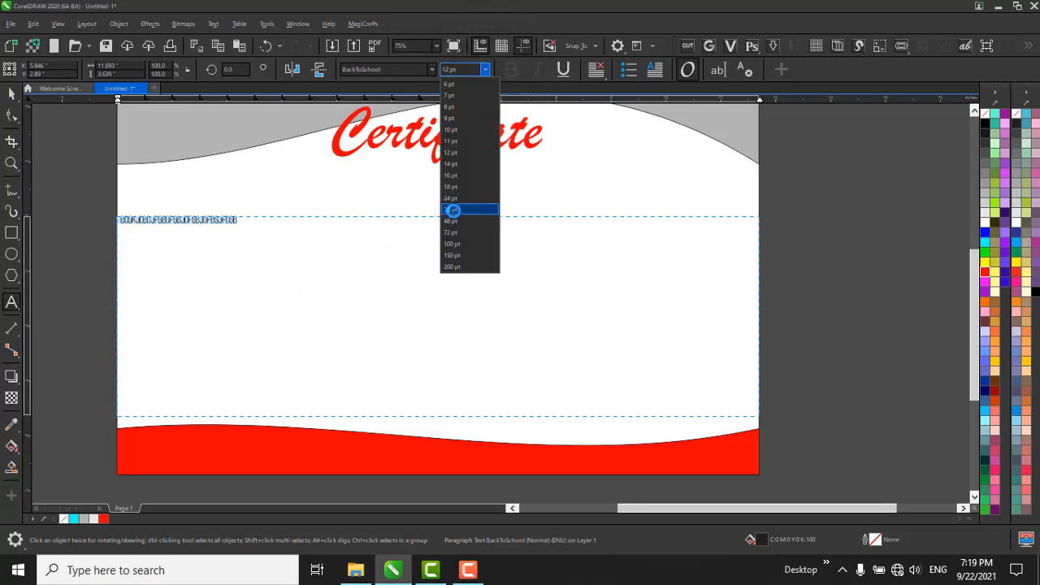
click(449, 210)
scroll(437, 218, up, 2)
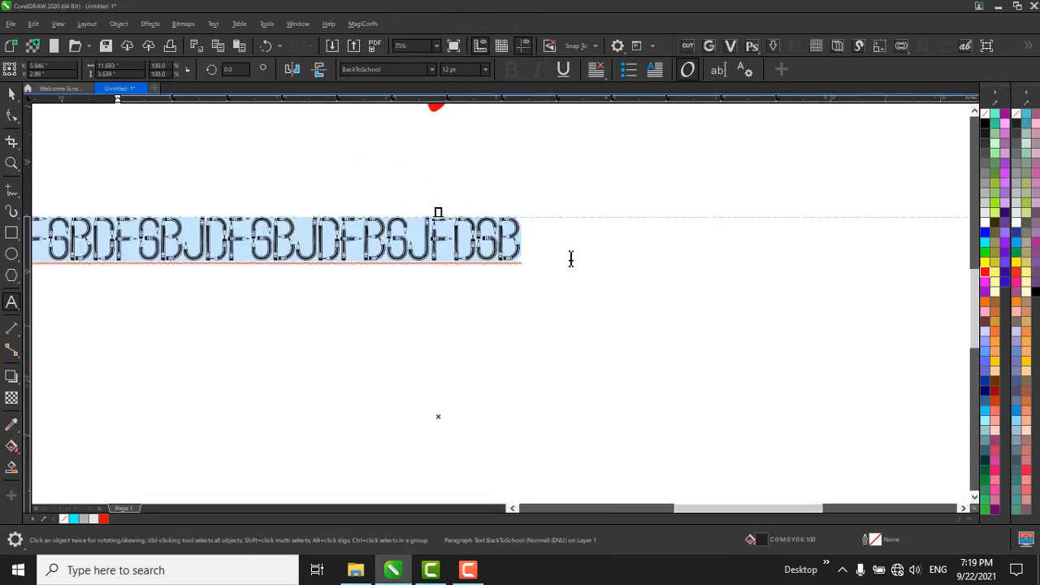
scroll(614, 233, down, 2)
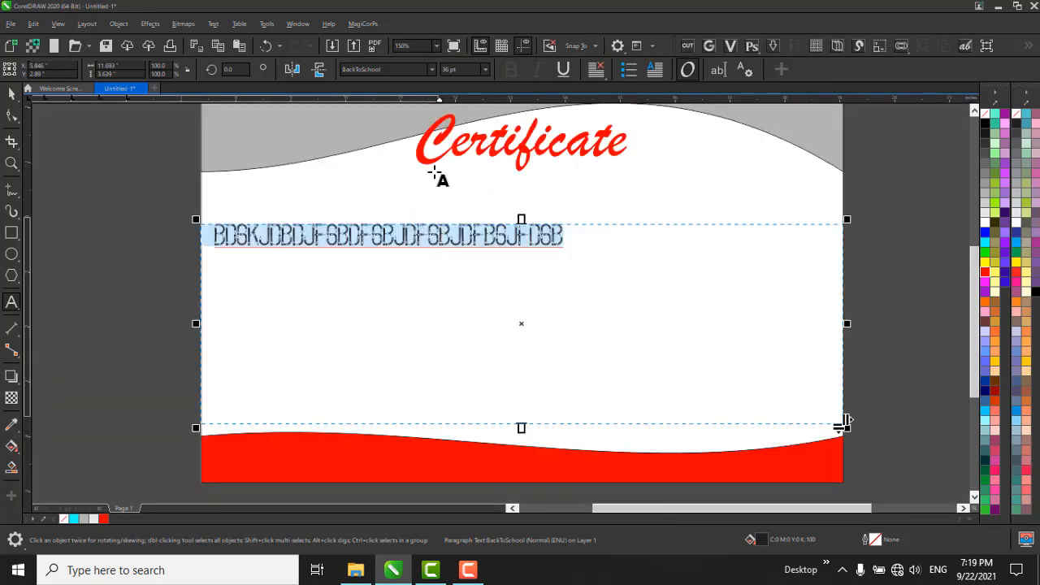
Enlarge the frame's sample text to 72 pt and finish editing it.
click(485, 71)
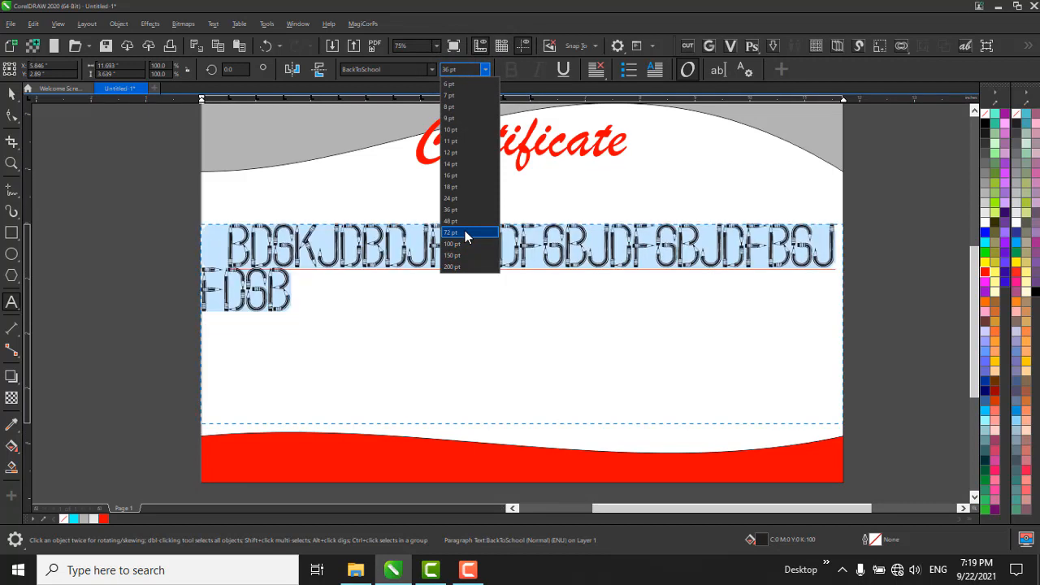
click(465, 233)
scroll(231, 215, down, 1)
scroll(264, 243, up, 1)
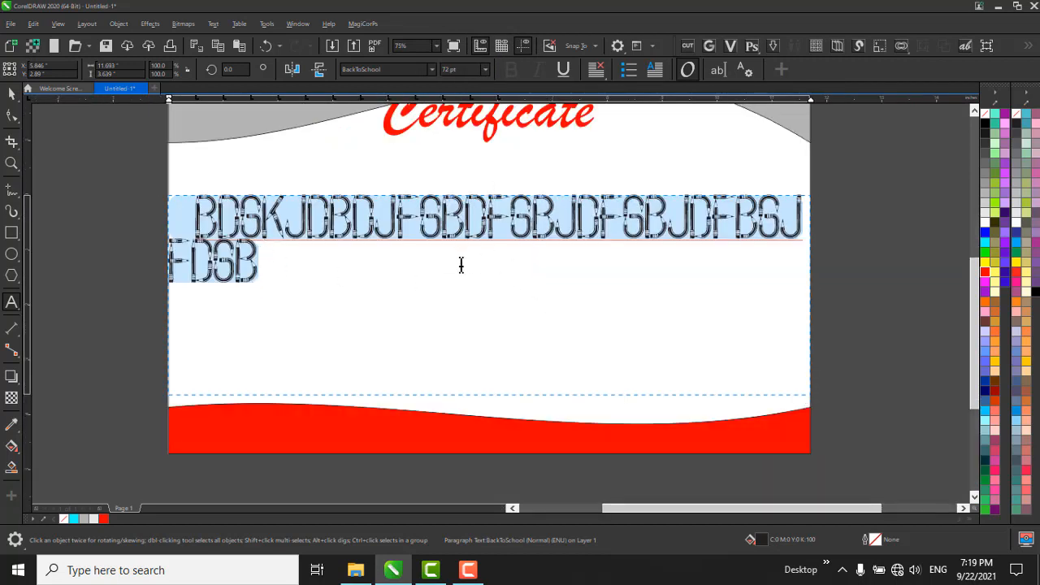
key(Escape)
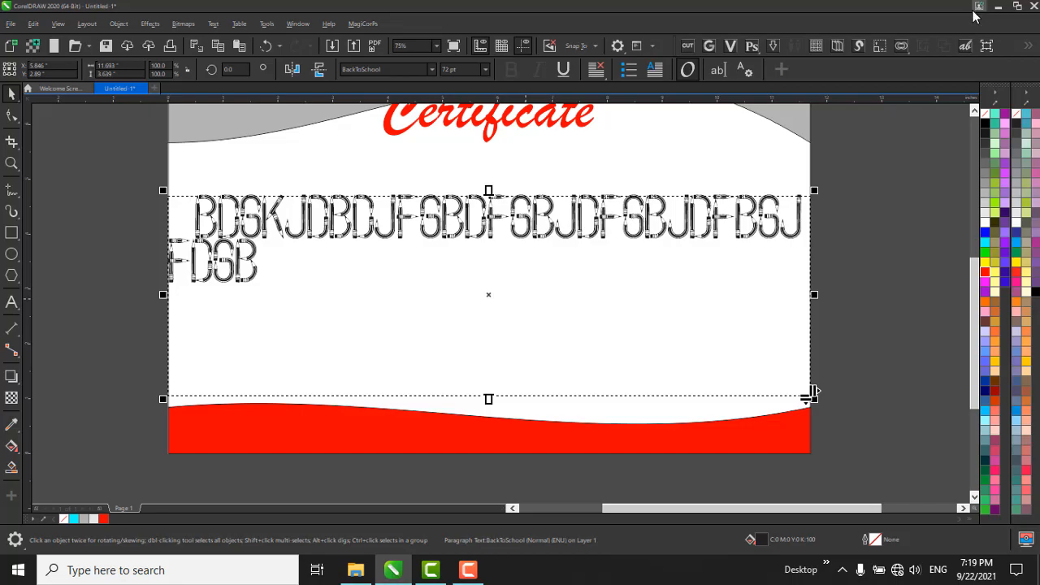
Switch to File Explorer and open the Documents folder containing the saved Word document.
click(355, 569)
click(73, 126)
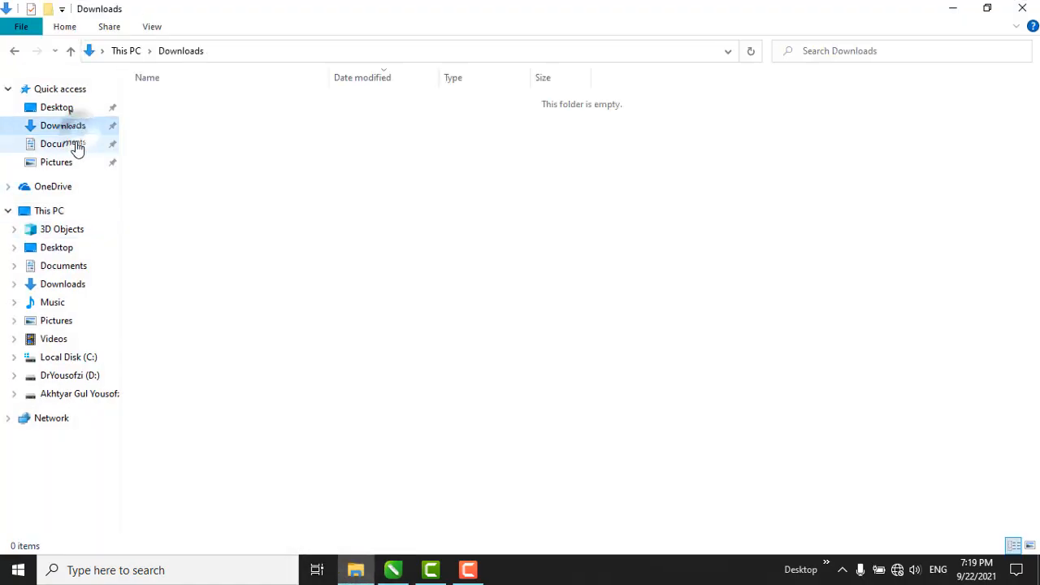
click(75, 144)
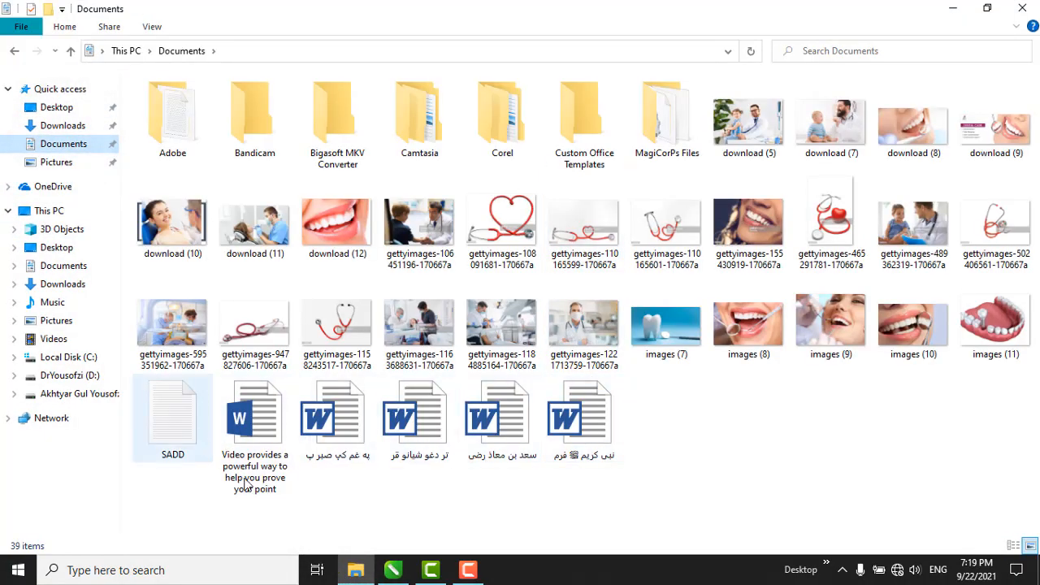
Open the Word document "Video provides a powerful way to help you prove your point", look through its text, and start a blank Notepad file.
double_click(255, 431)
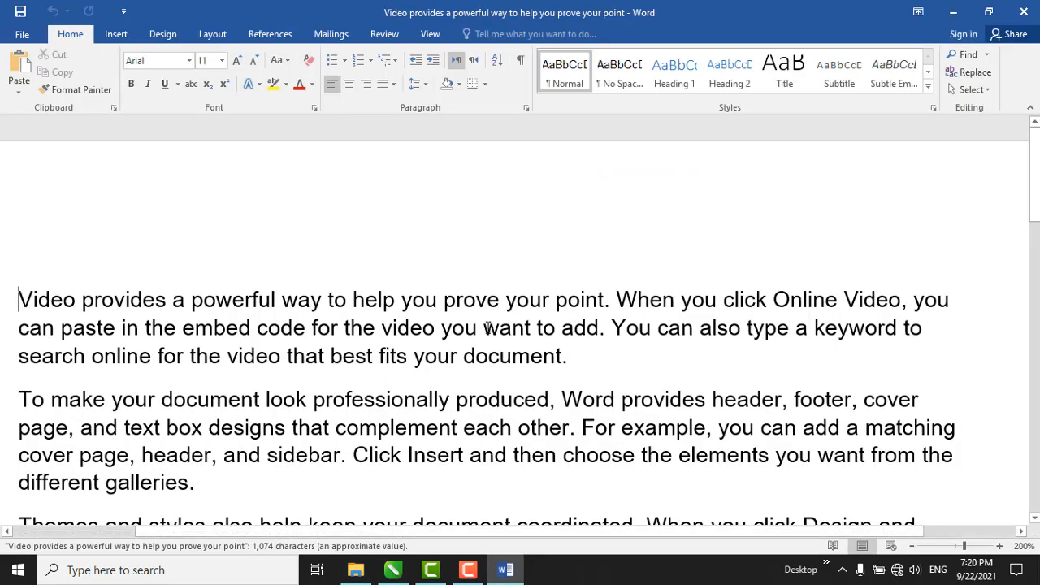
scroll(569, 293, down, 7)
scroll(590, 513, up, 3)
click(1023, 11)
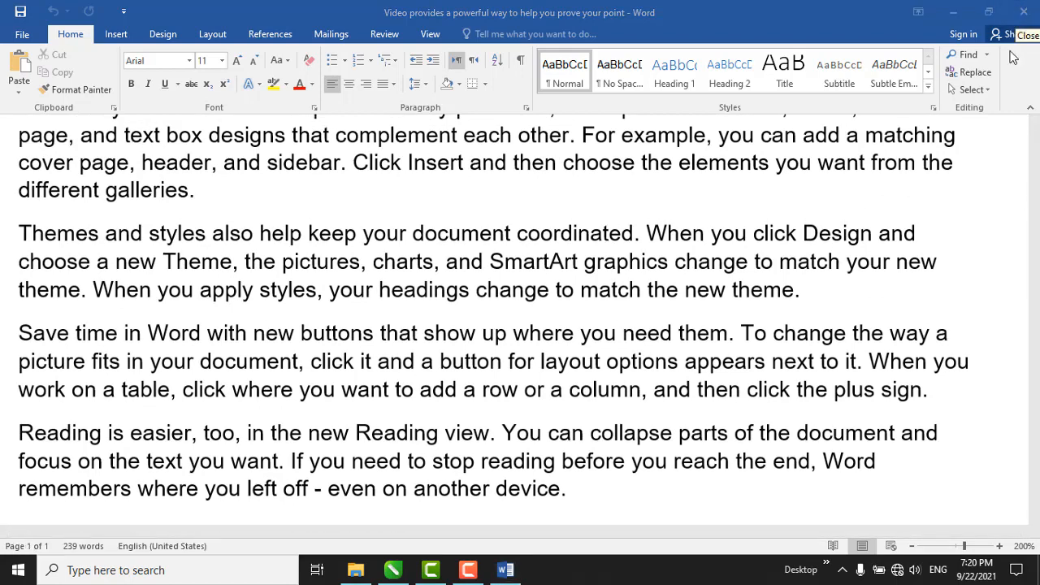
click(115, 571)
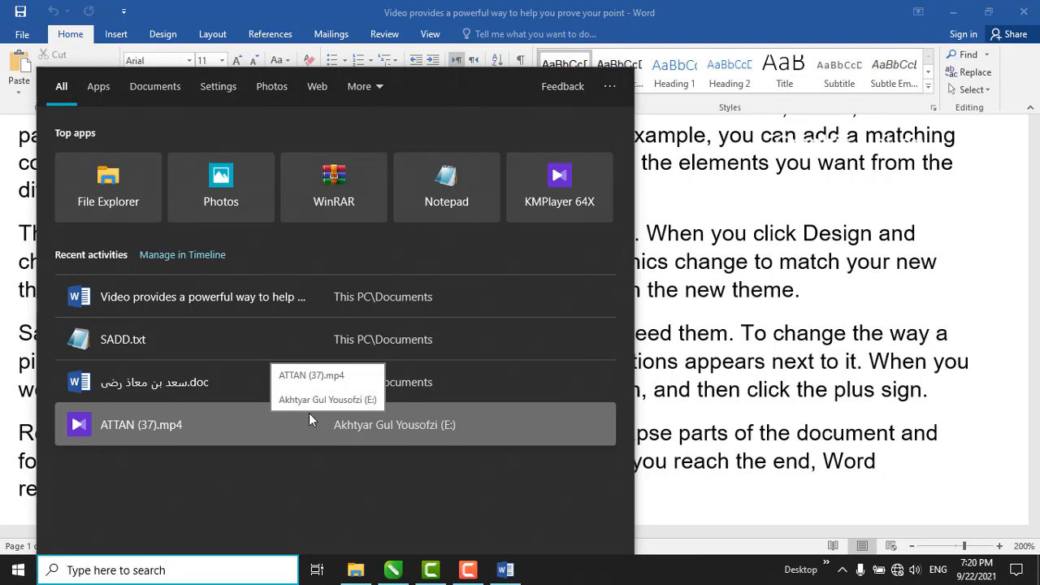
click(409, 213)
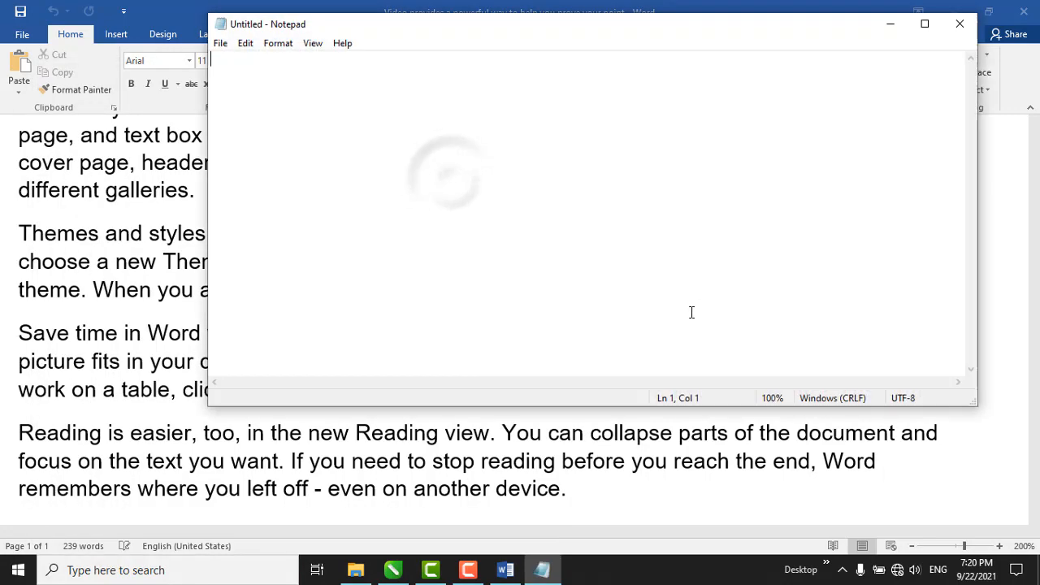
Copy all the text of the Word document and paste it into the blank Notepad file.
click(539, 485)
drag(584, 501, 1, 199)
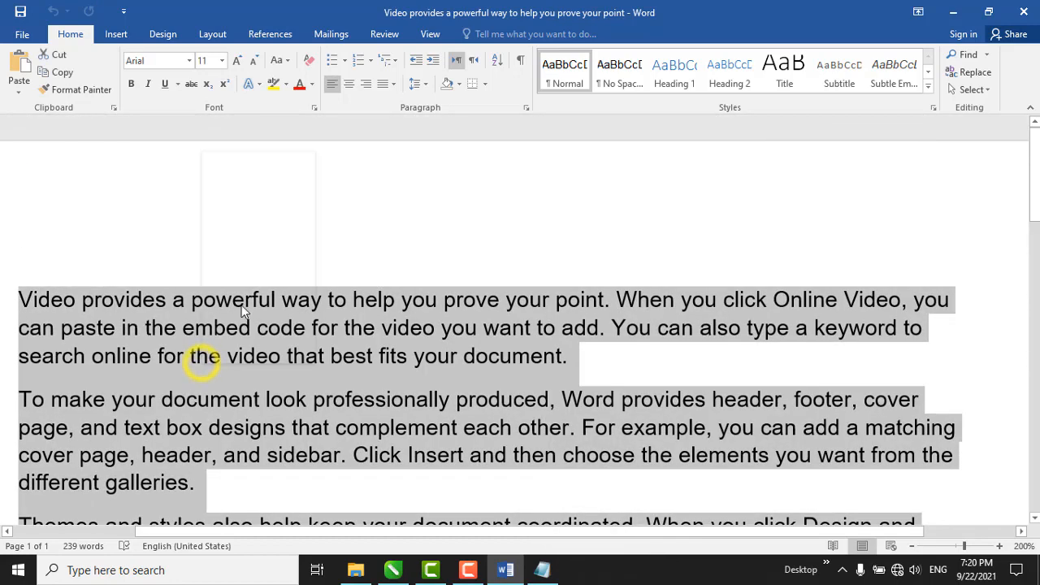
click(236, 175)
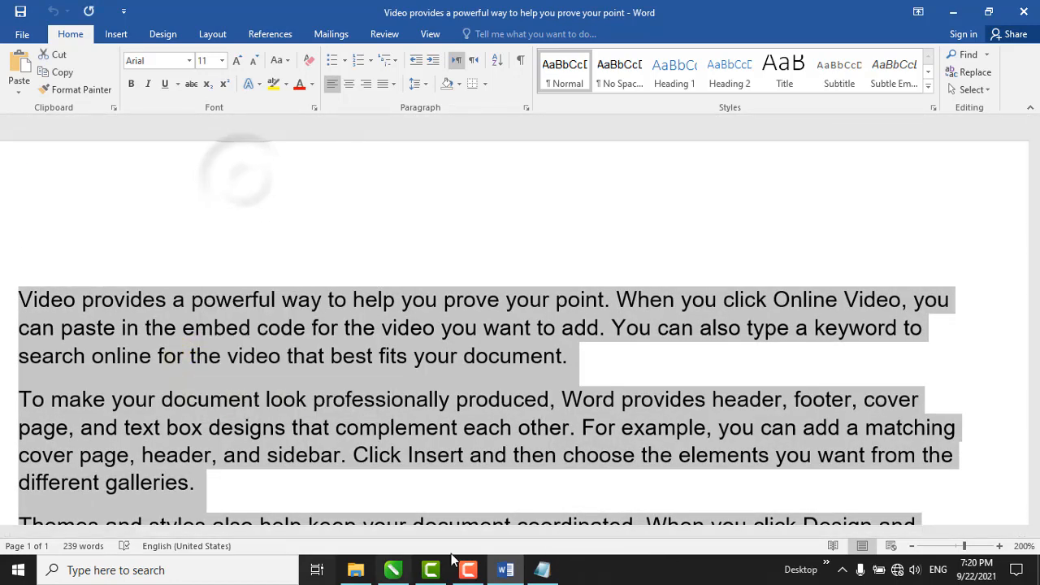
click(542, 570)
right_click(460, 197)
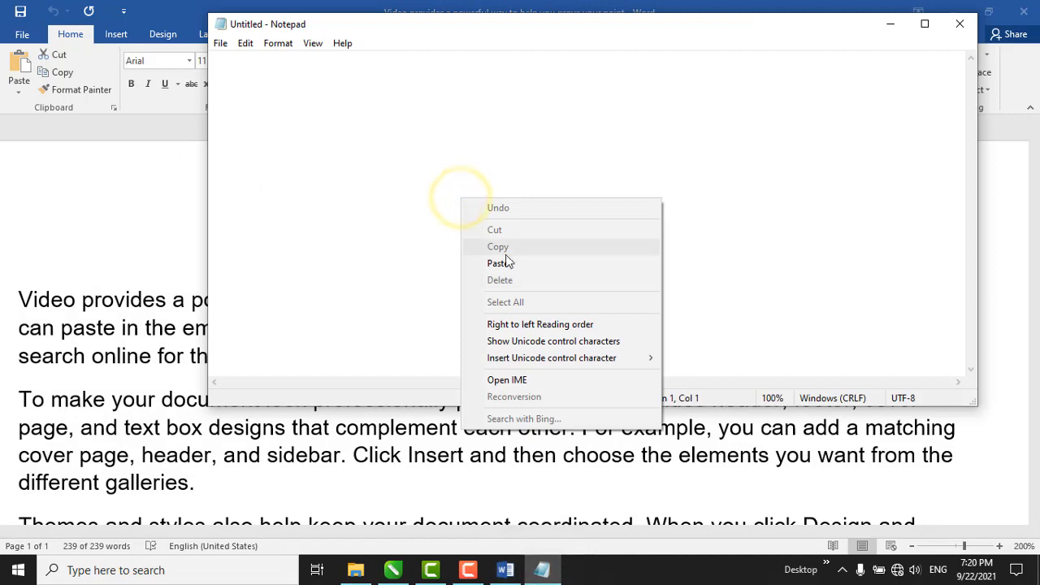
click(497, 263)
Copy all of the text in Notepad.
key(ctrl+a)
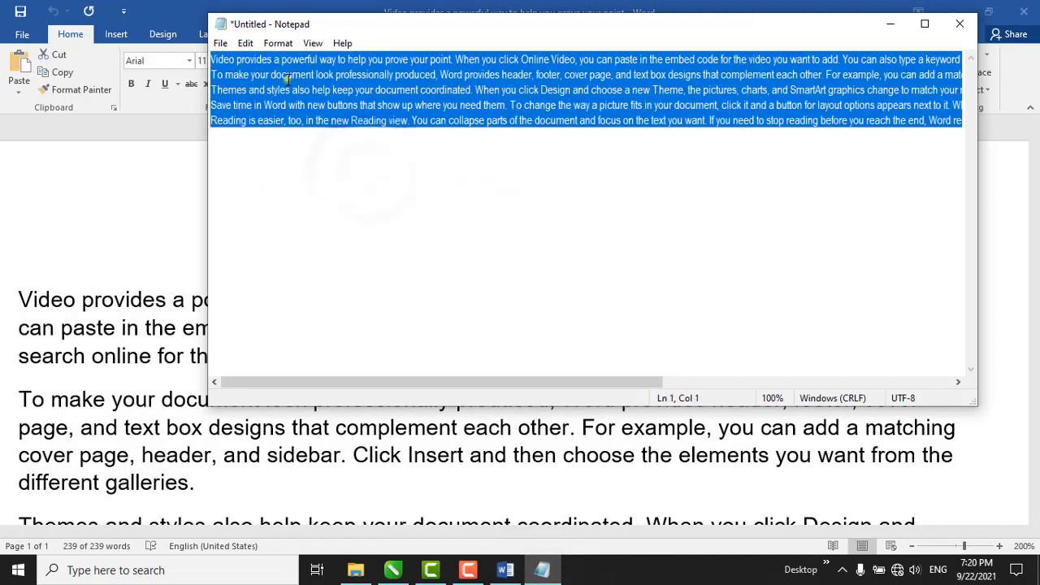
right_click(476, 82)
click(508, 123)
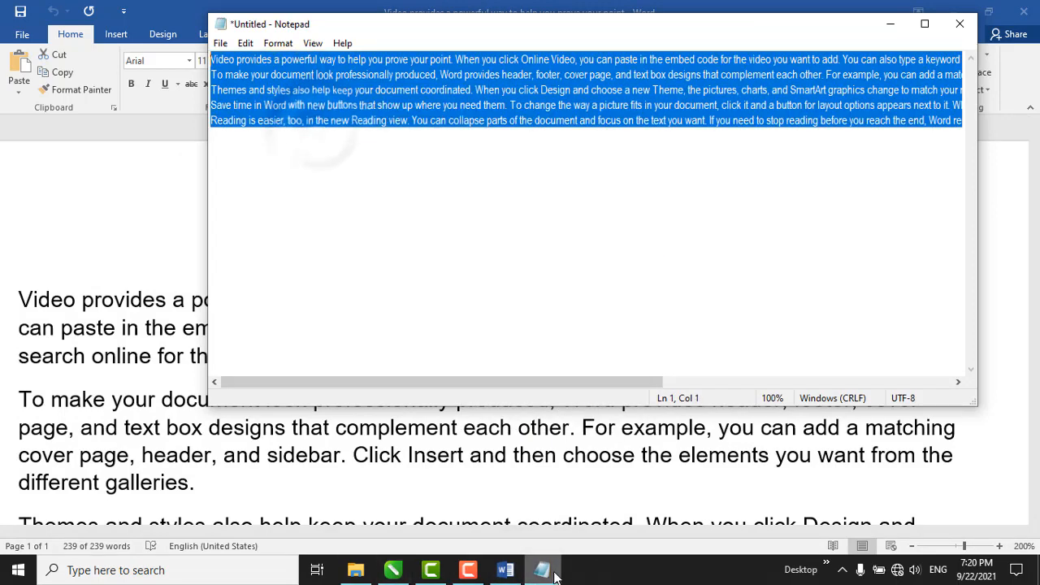
Switch to CorelDRAW and replace all the sample letters in the paragraph text frame with the copied text.
click(393, 570)
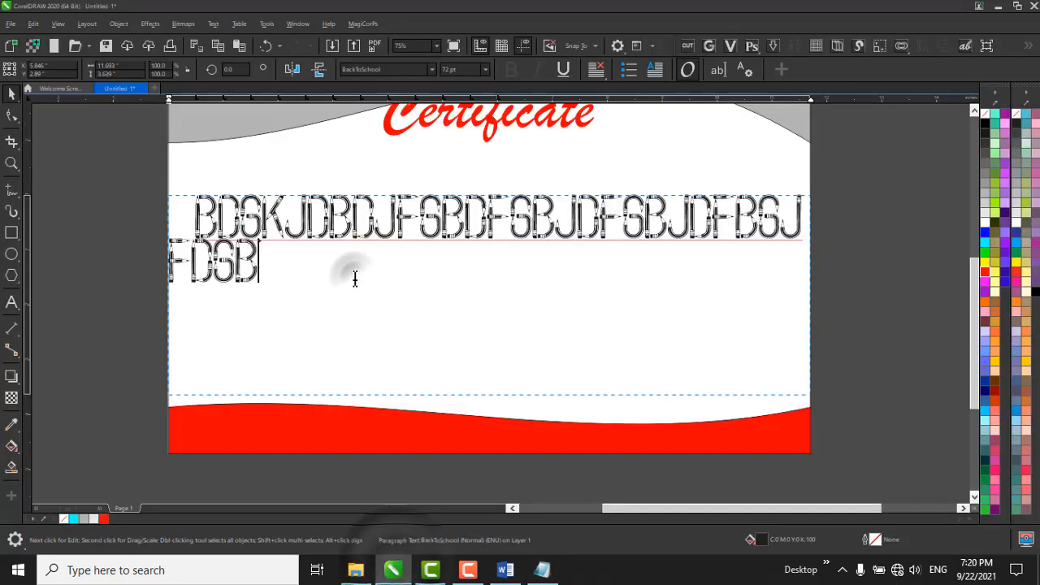
key(ctrl+a)
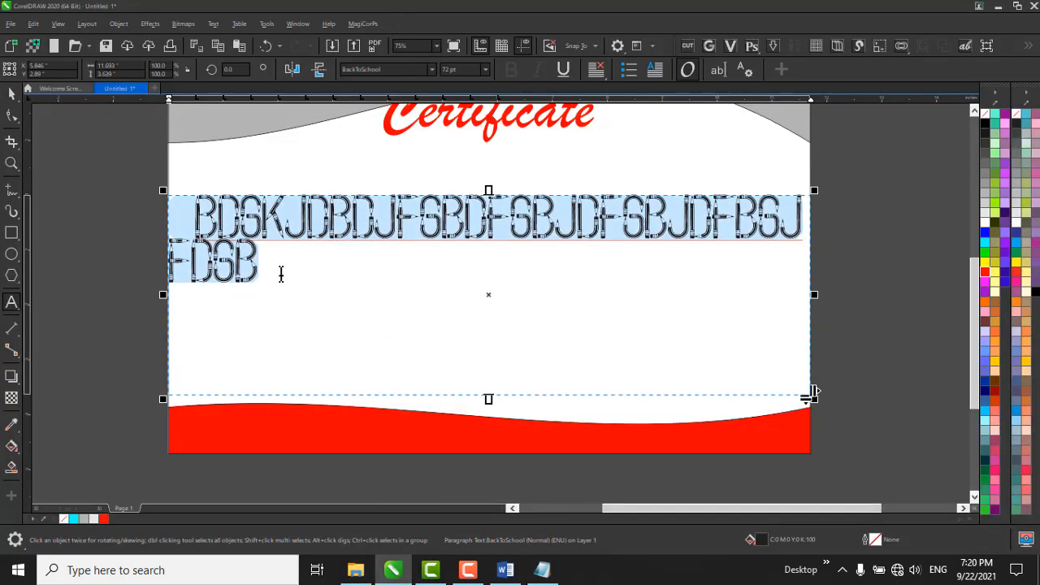
right_click(281, 273)
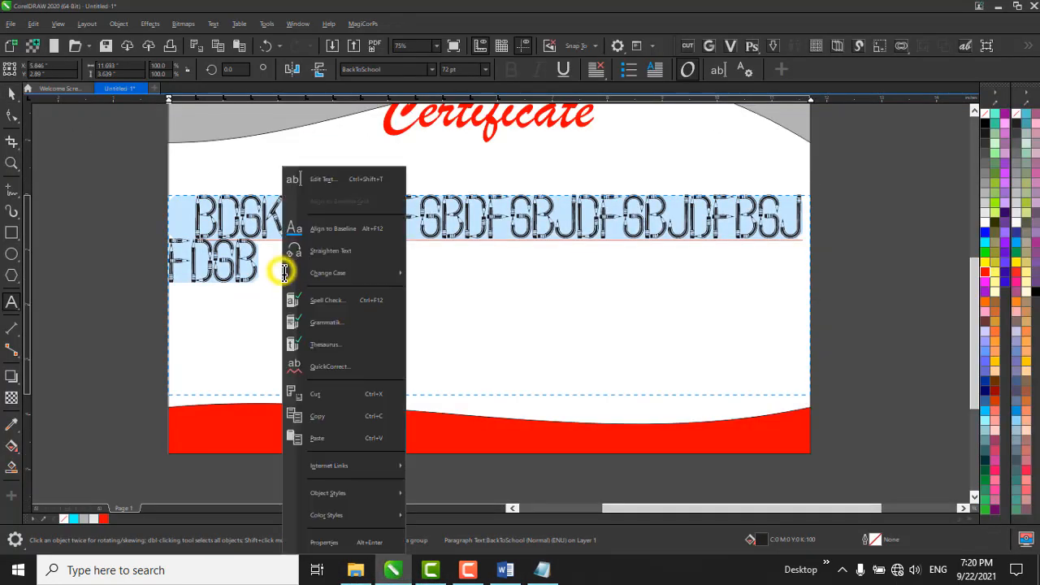
click(357, 437)
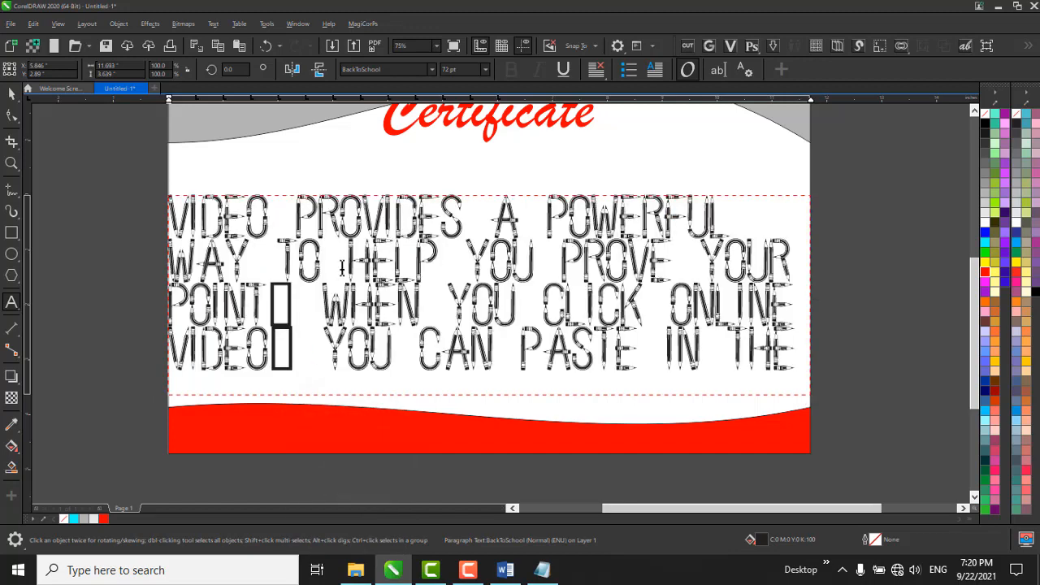
Set the pasted text visible in the frame to 18 pt.
click(575, 306)
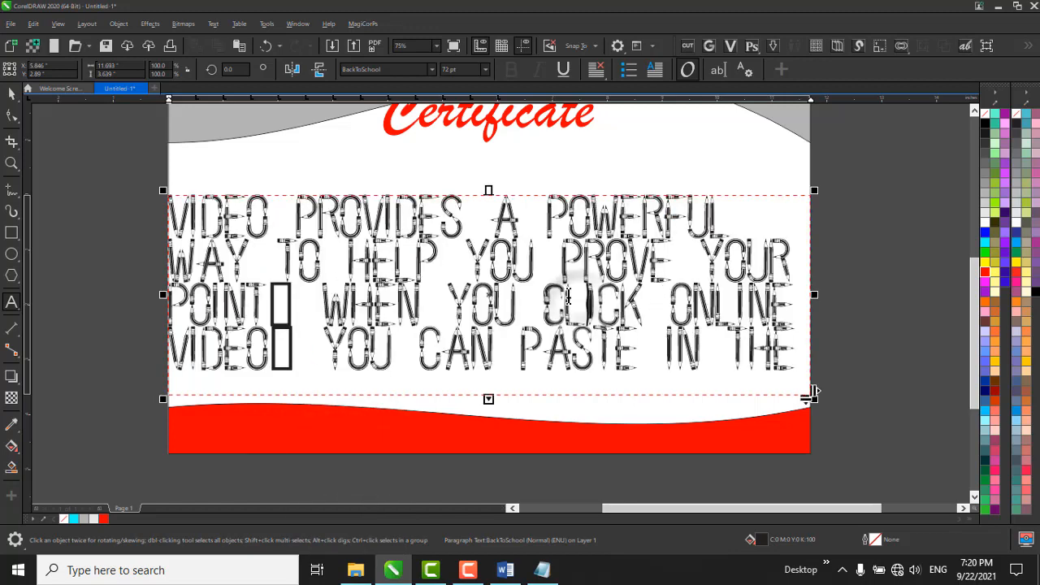
key(ctrl+a)
click(486, 70)
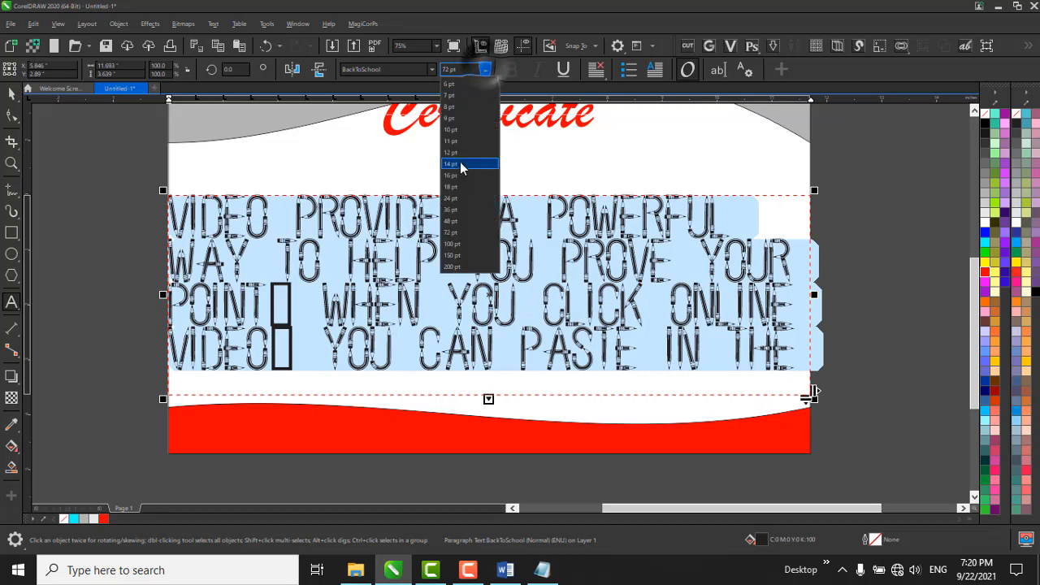
click(469, 183)
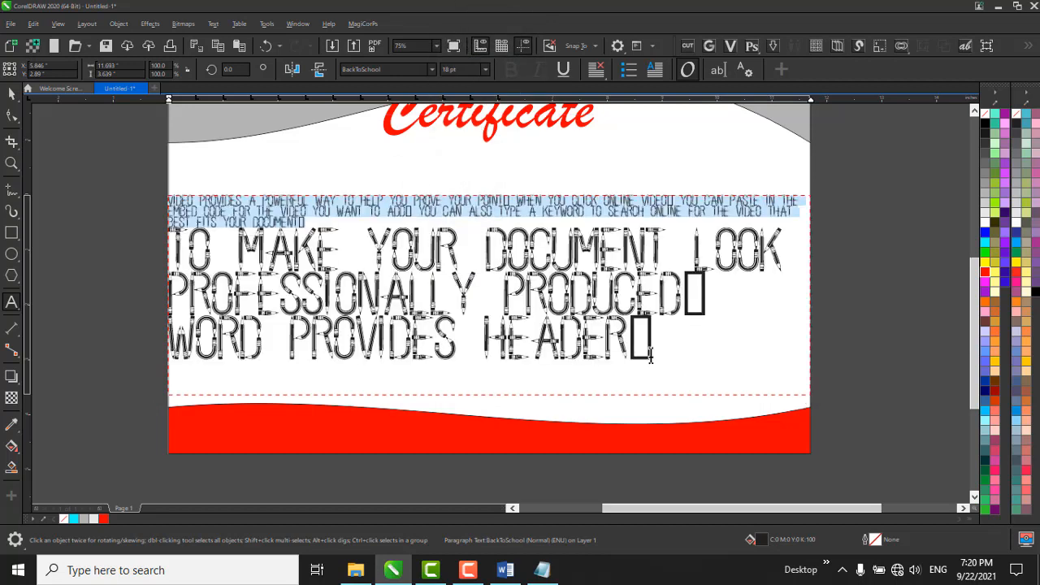
Select the frame's visible text, including the large second paragraph, and set it to 16 pt.
drag(654, 351, 171, 235)
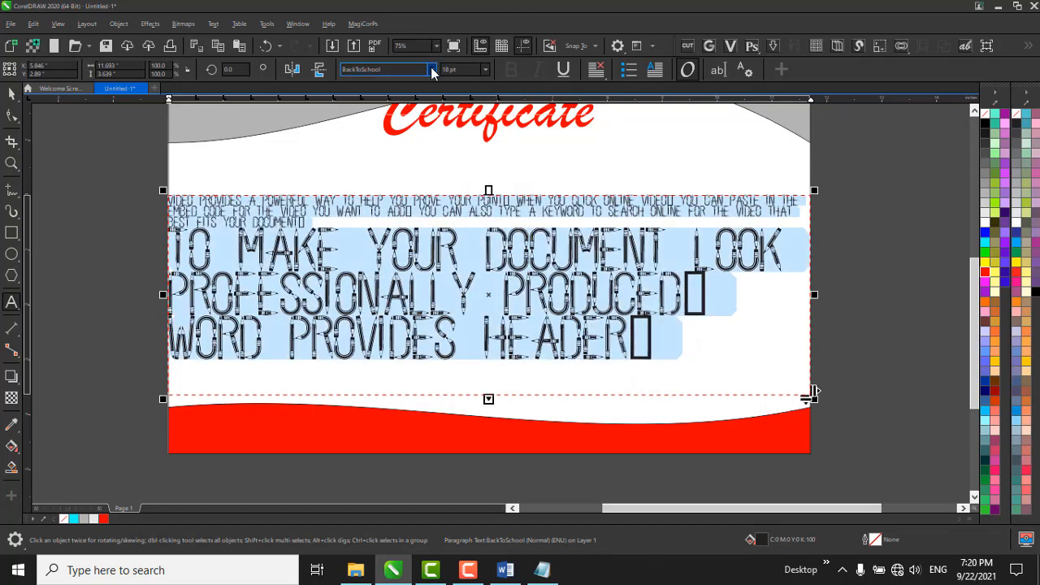
click(485, 70)
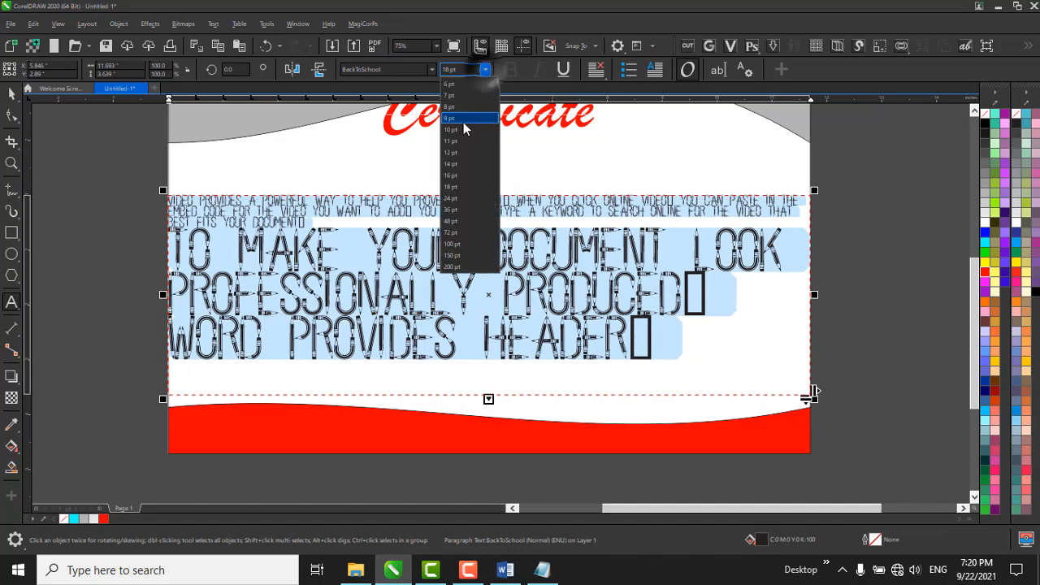
click(471, 174)
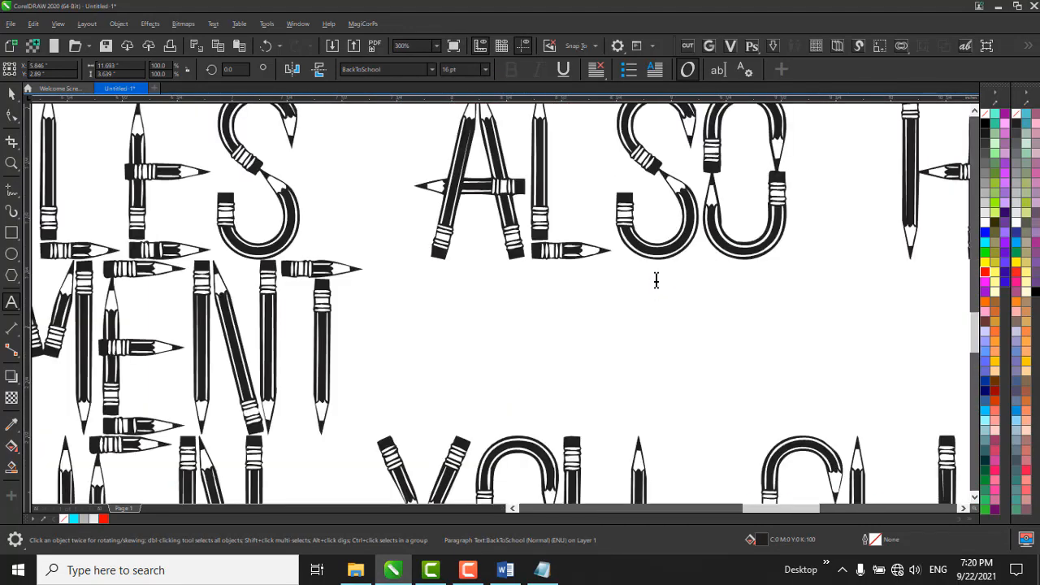
scroll(656, 280, down, 2)
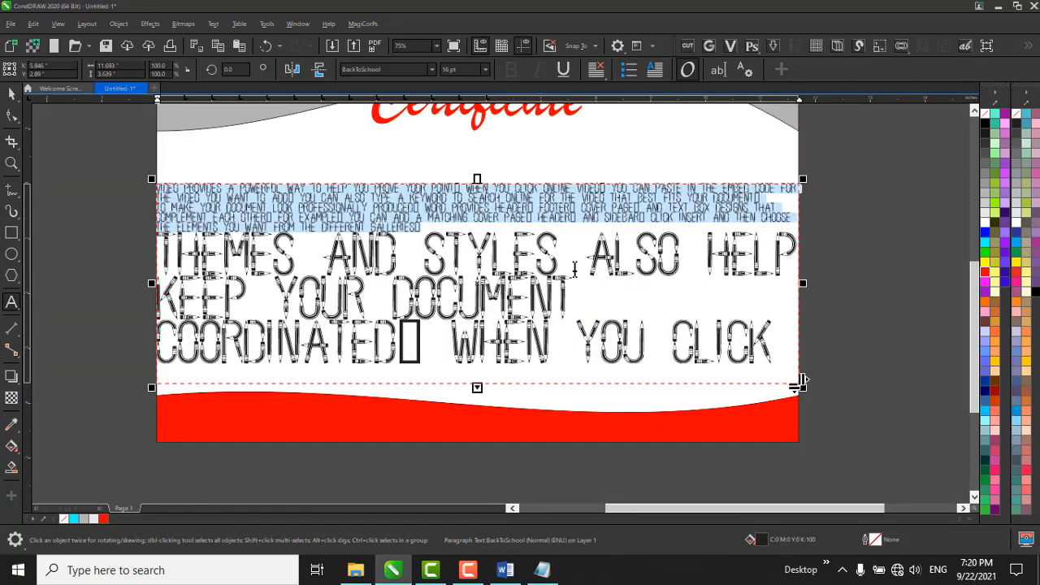
Delete the BackToSchool text frame and draw a new paragraph text frame about 10.6 by 2.9 inches below the Certificate heading.
click(636, 289)
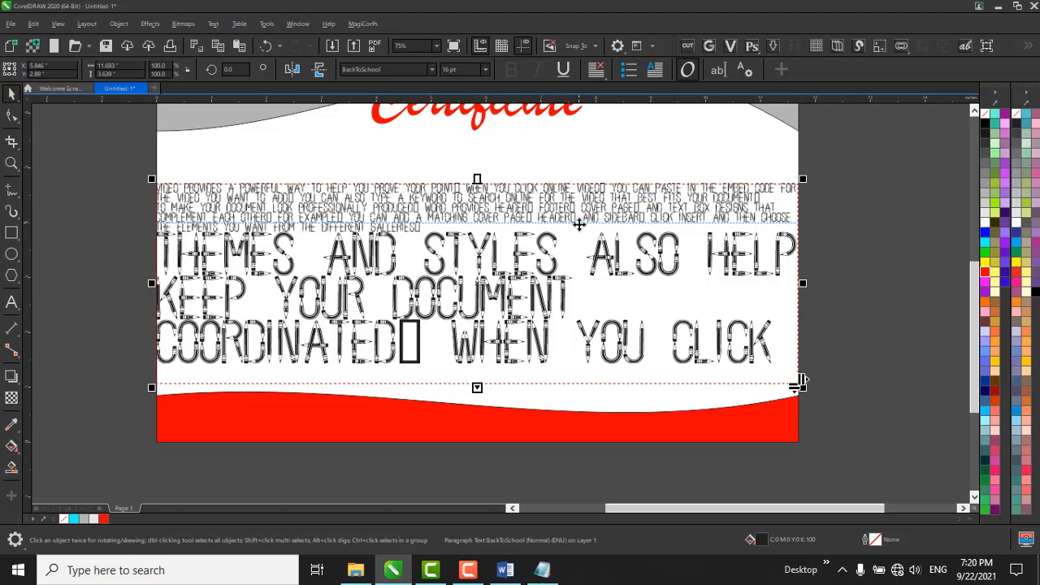
key(Delete)
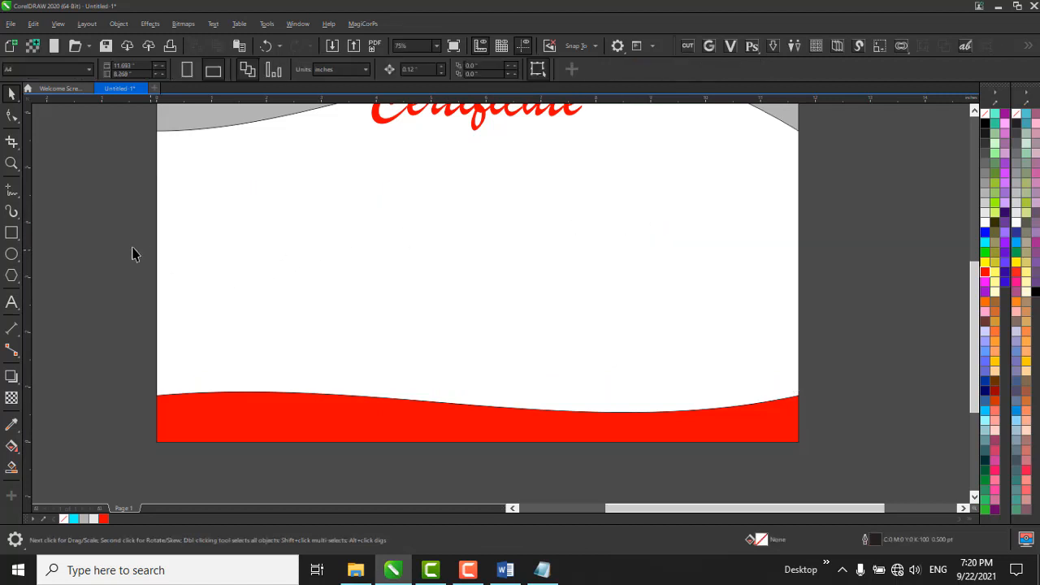
click(11, 302)
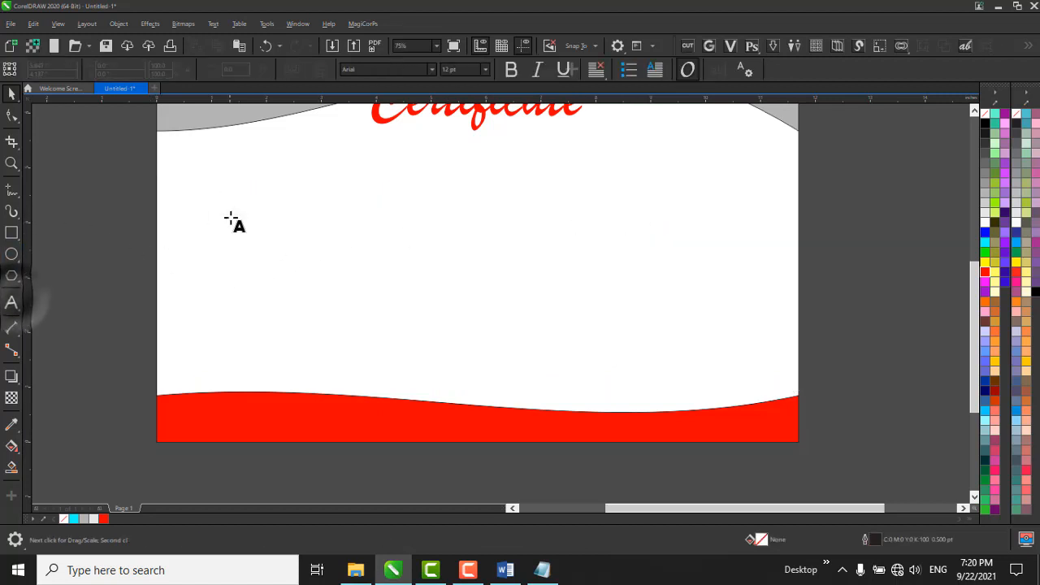
drag(187, 198, 770, 356)
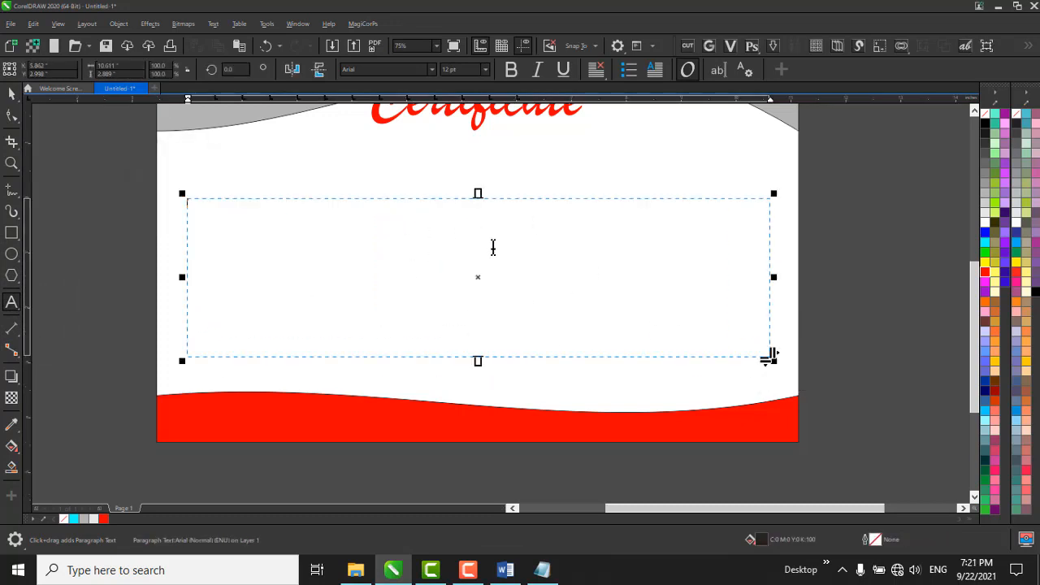
Paste the copied text into the new paragraph text frame.
right_click(337, 248)
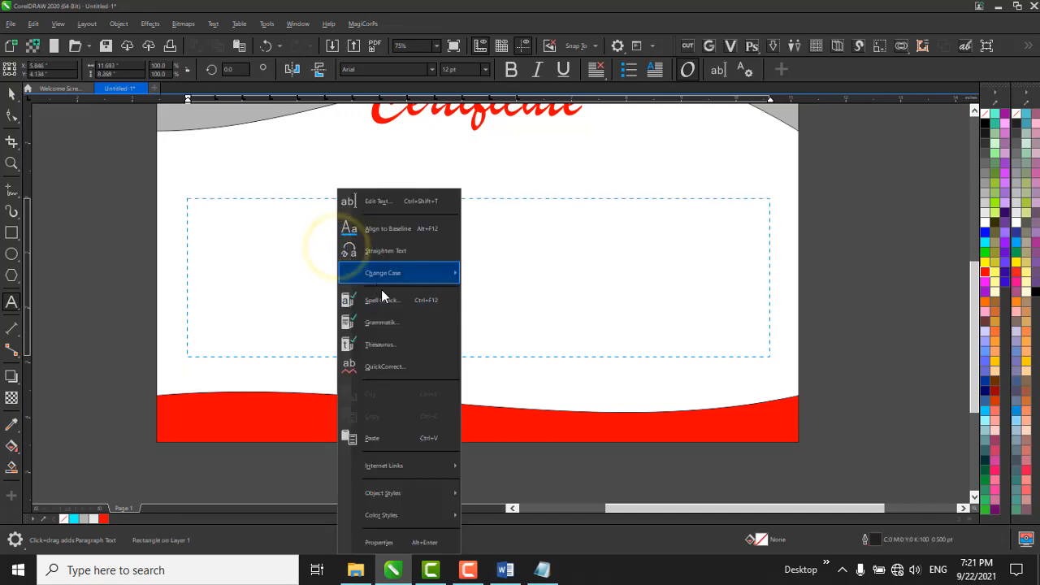
click(395, 440)
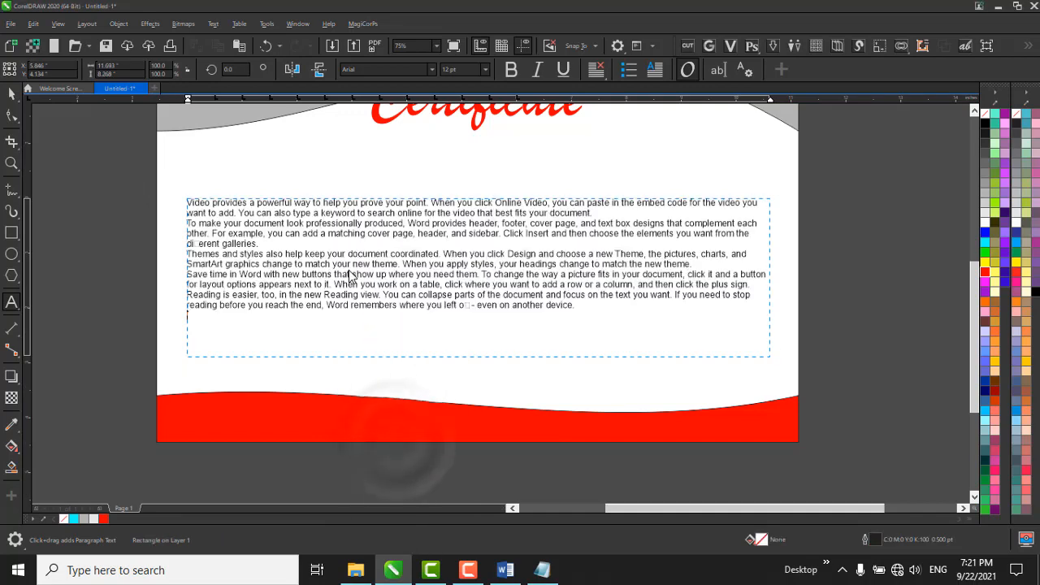
scroll(481, 257, up, 2)
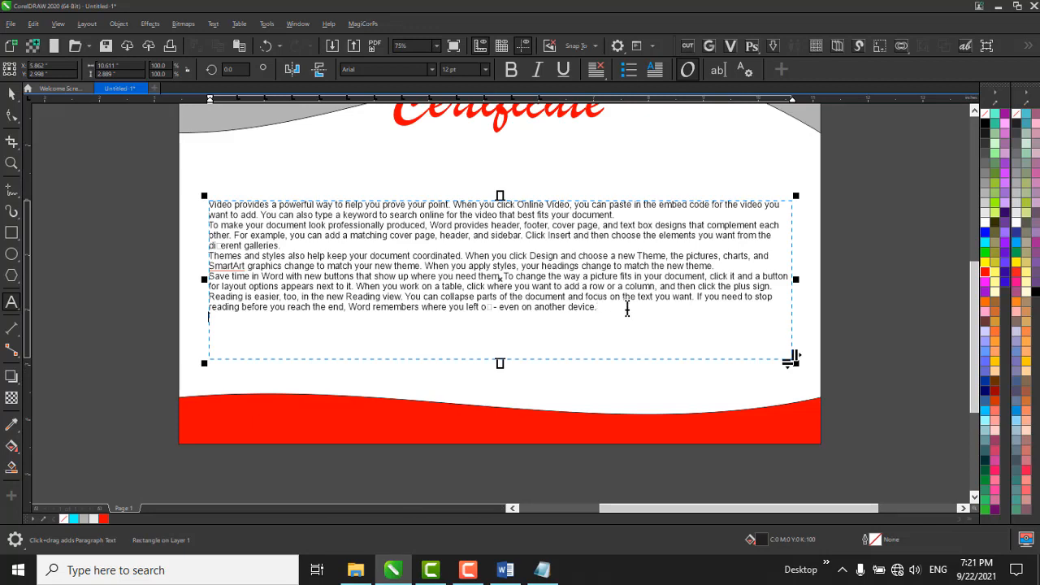
Try bold, italic and underline on all the pasted text, switching each one off again.
drag(627, 309, 193, 203)
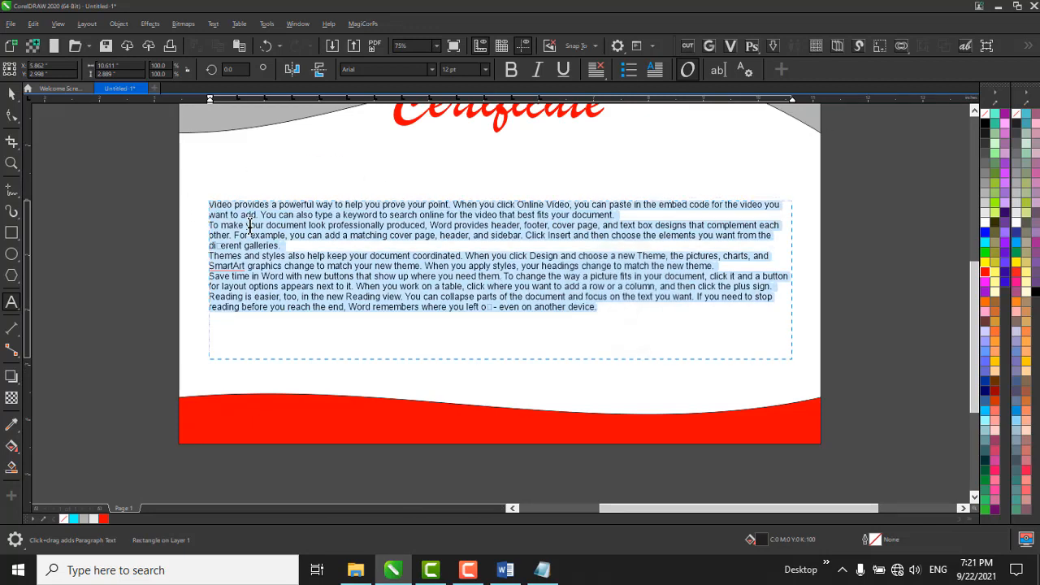
click(512, 70)
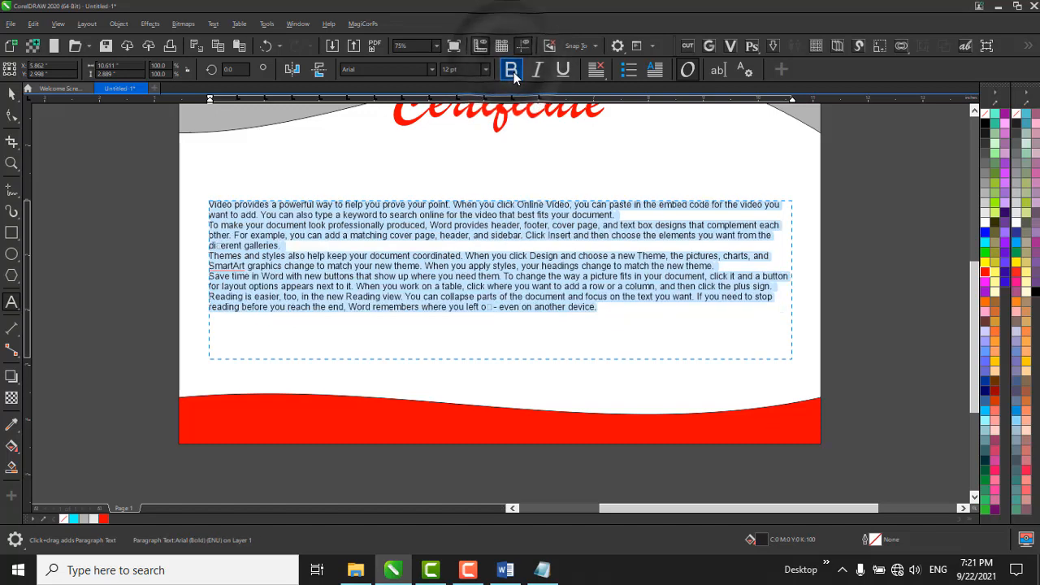
click(514, 73)
click(514, 74)
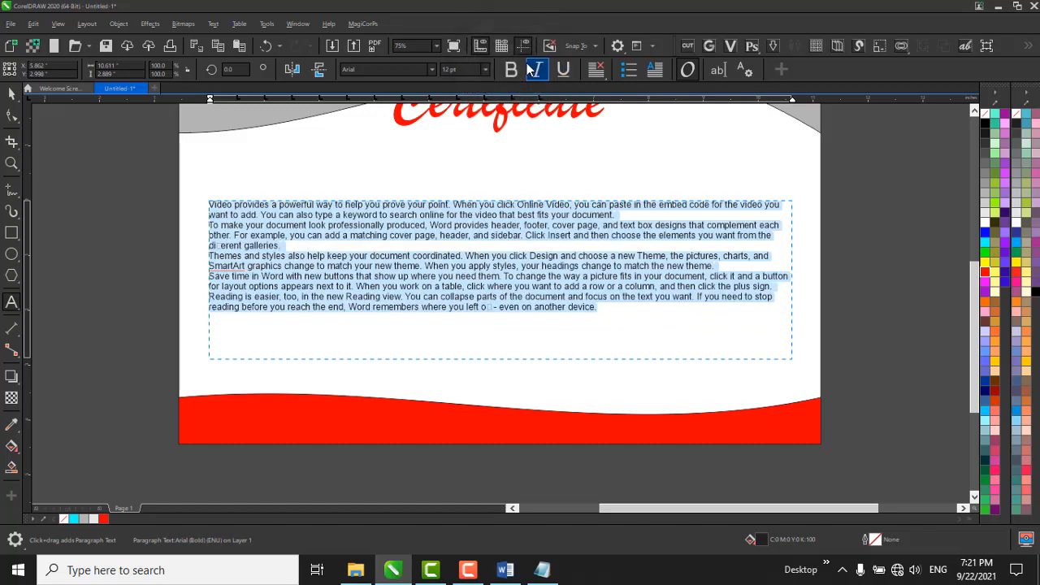
click(538, 70)
click(562, 73)
click(562, 74)
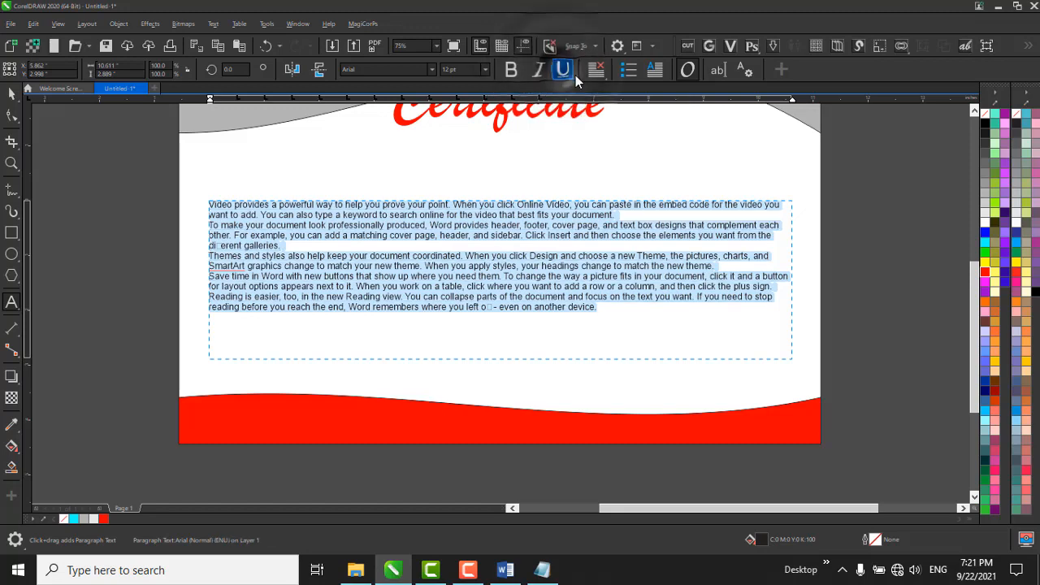
Force-justify the selected paragraph text and shorten the frame from its lower edge to about 2.09 inches high.
click(602, 72)
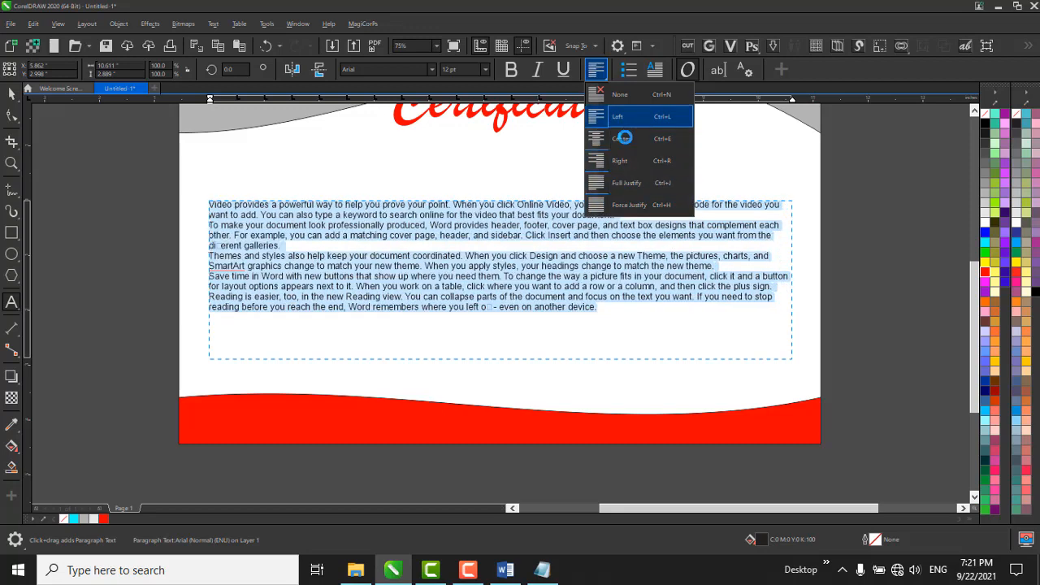
click(623, 200)
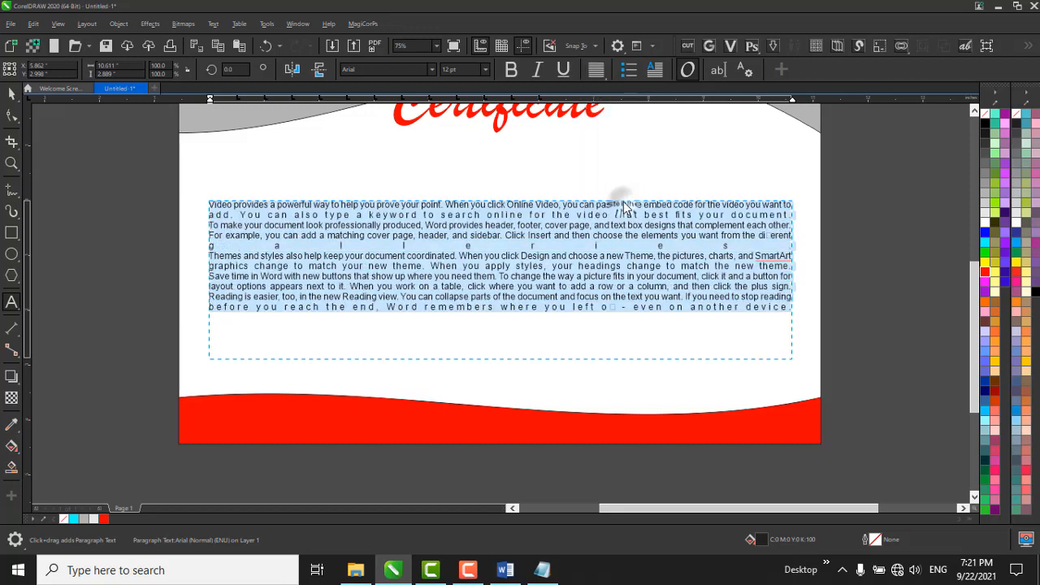
click(500, 364)
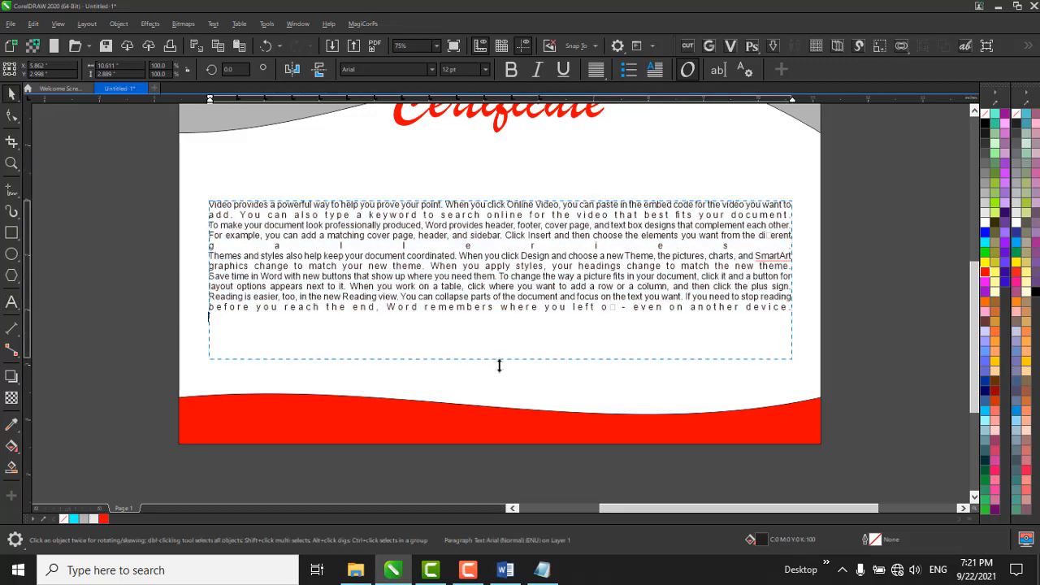
drag(499, 364, 504, 317)
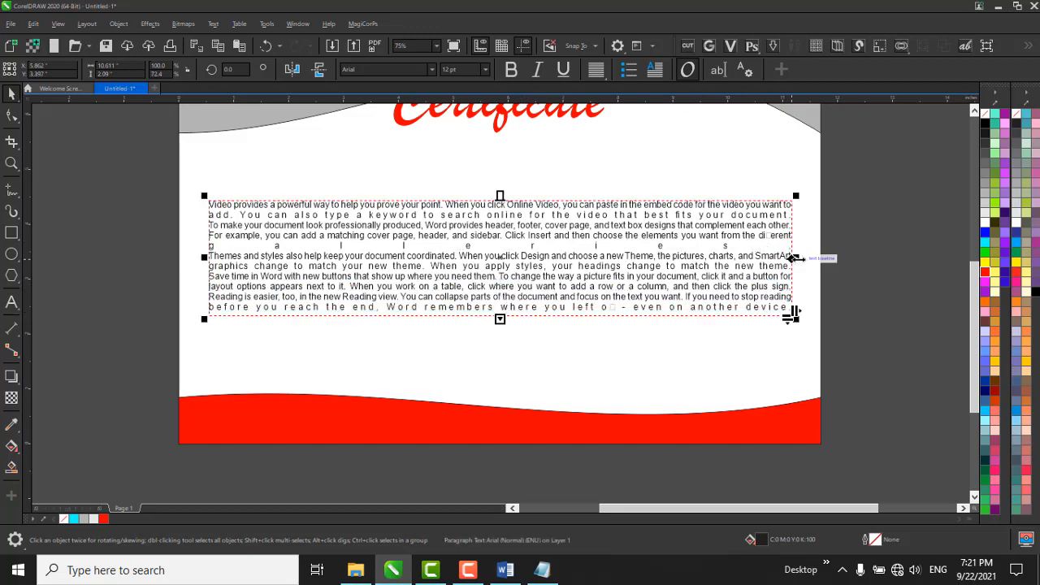
Narrow the paragraph text frame from its right edge to about 9.79 inches and extend its lower edge to about 2.92 inches high.
drag(795, 258, 633, 228)
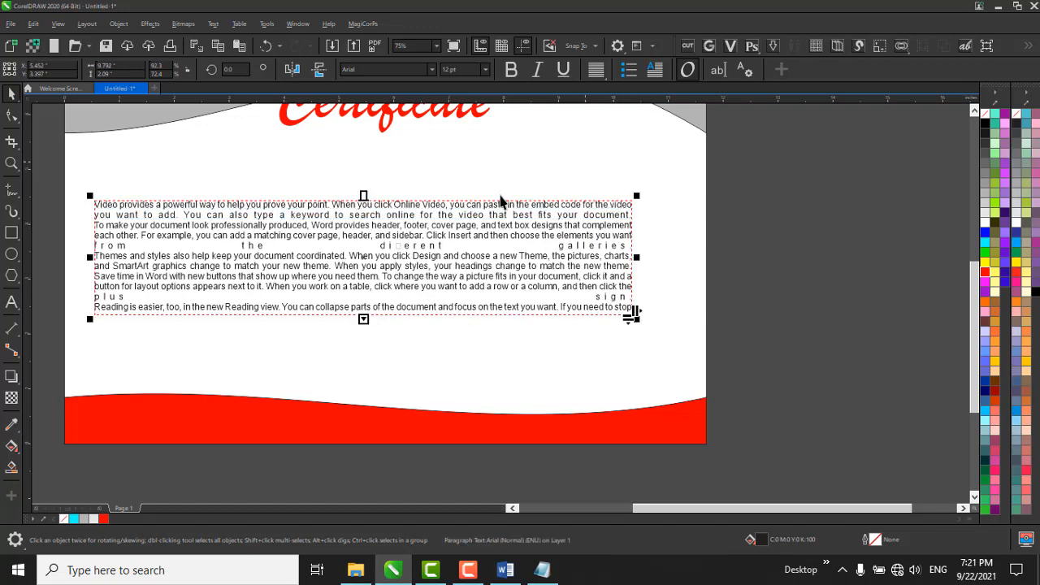
double_click(443, 293)
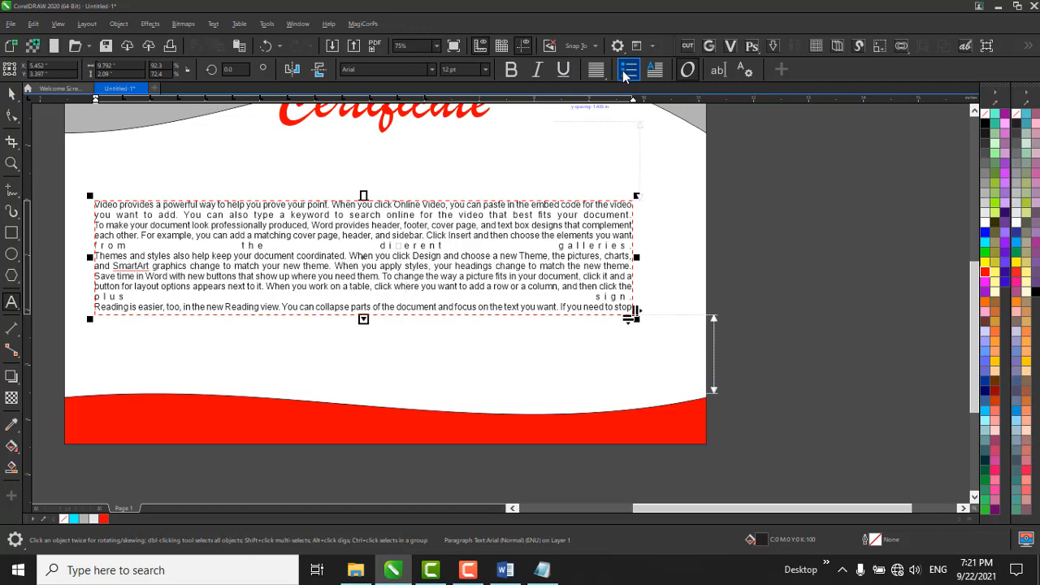
scroll(488, 219, down, 2)
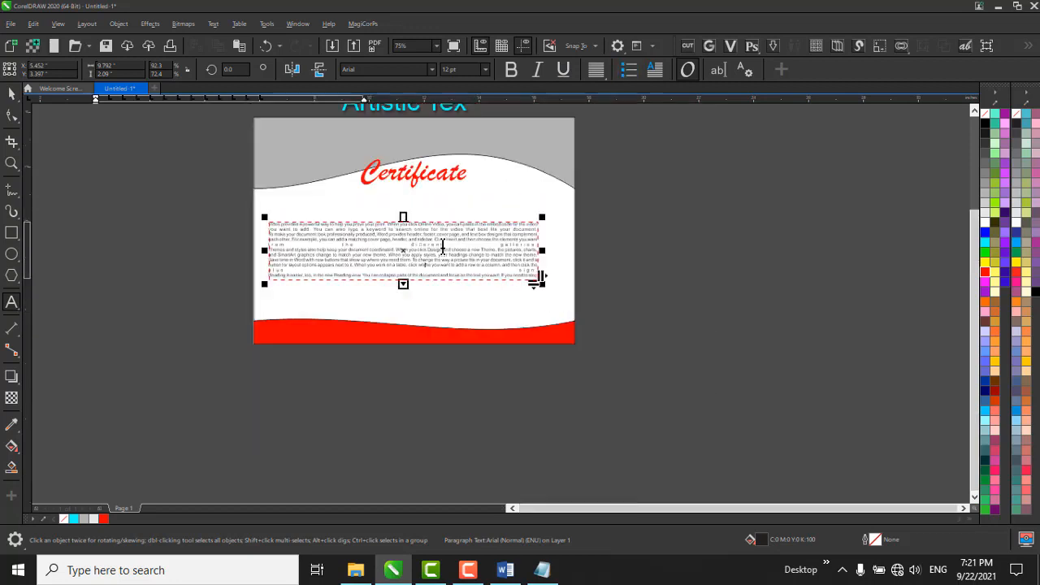
scroll(455, 342, up, 4)
scroll(463, 414, down, 3)
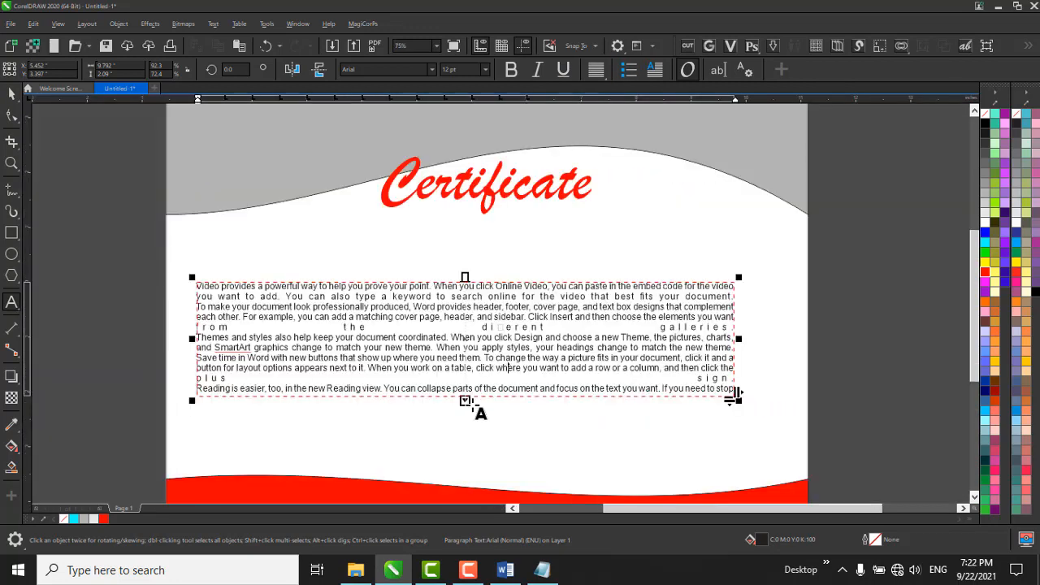
click(447, 422)
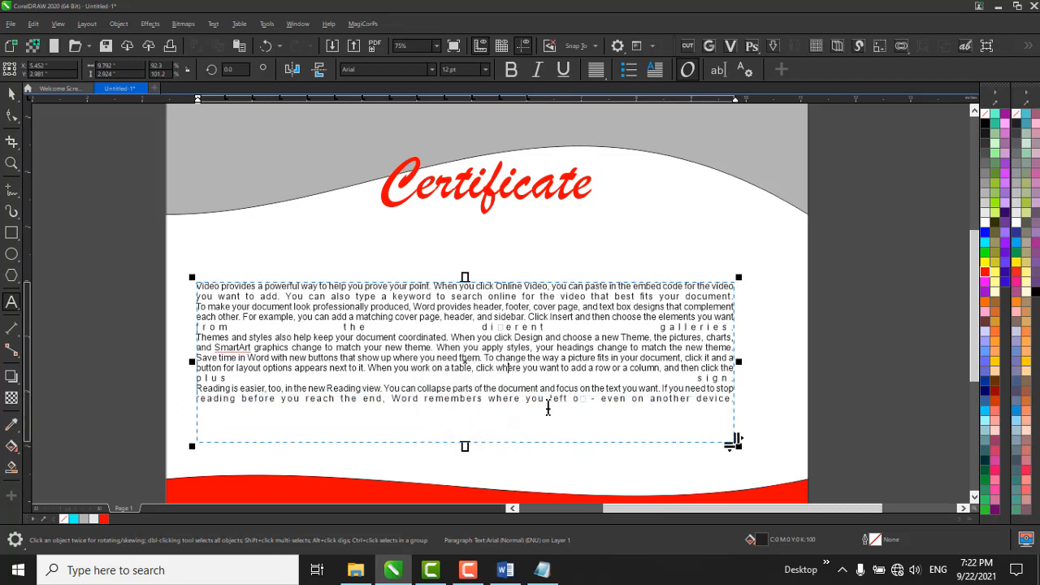
Try a bulleted list on all the text in the paragraph frame.
drag(548, 410, 188, 273)
key(ctrl+a)
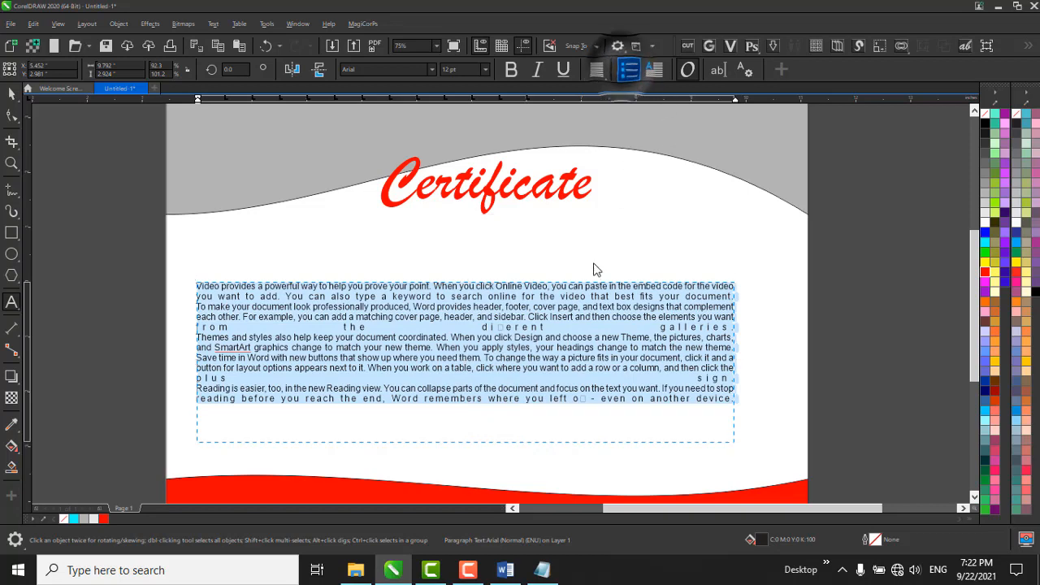
click(628, 70)
scroll(186, 329, up, 4)
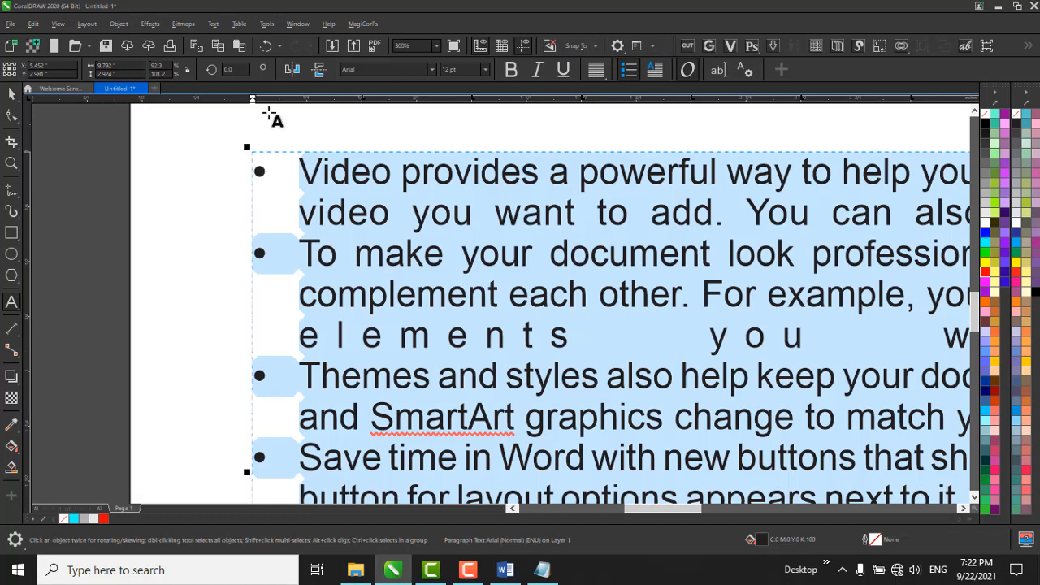
scroll(248, 206, down, 4)
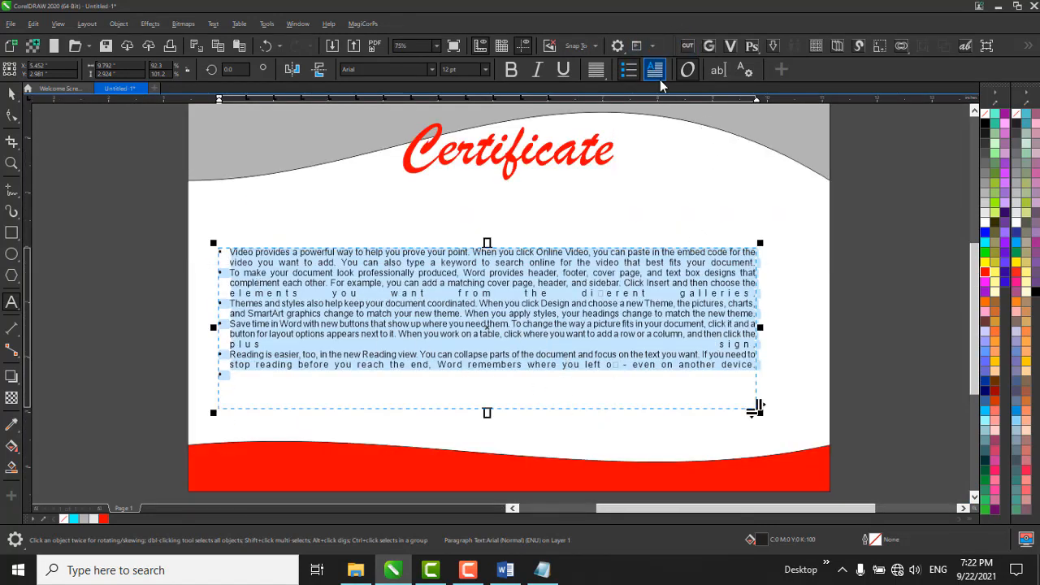
scroll(232, 252, up, 2)
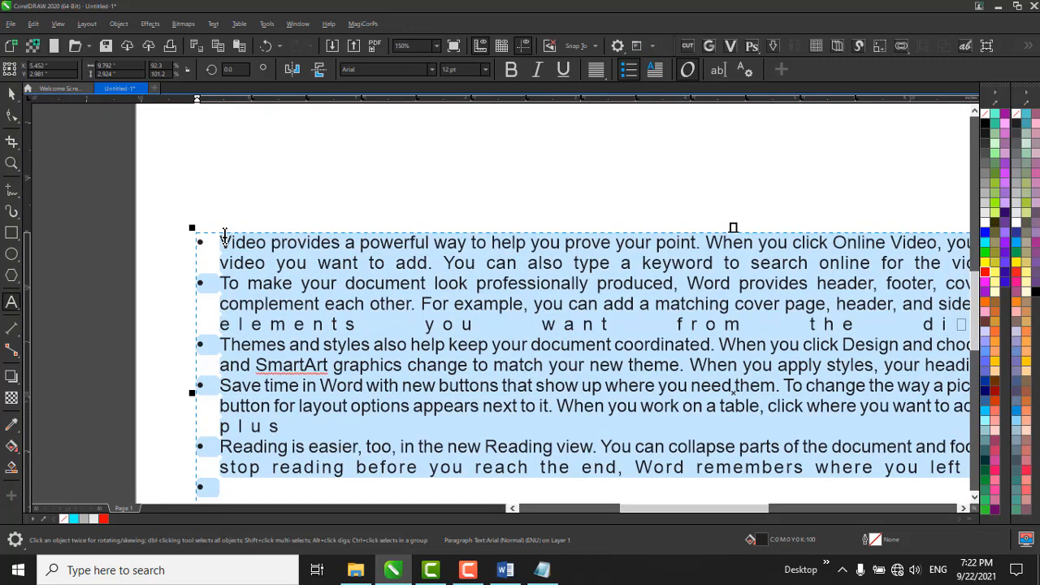
scroll(234, 244, down, 2)
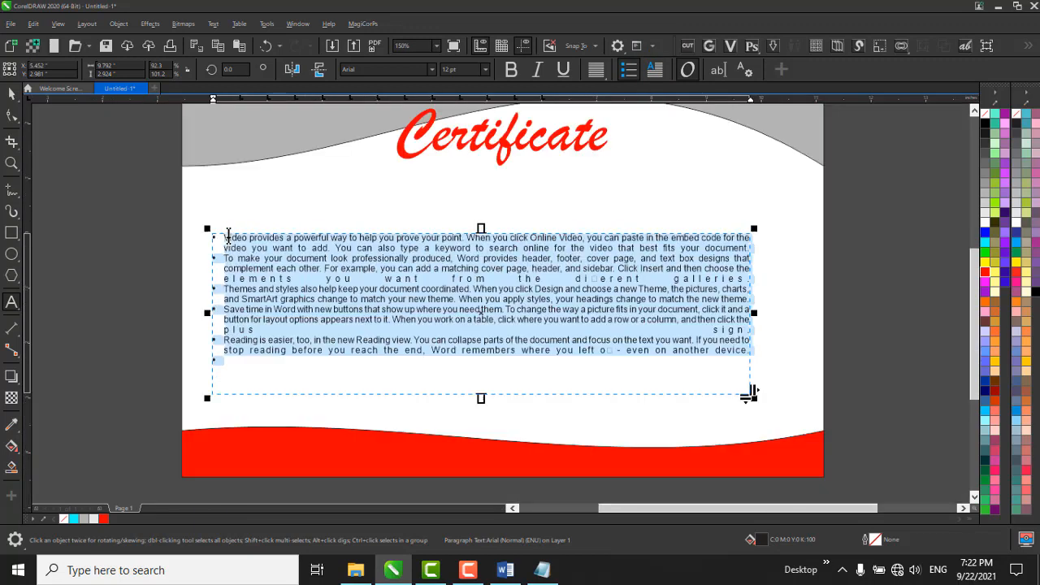
Try drop caps on all the frame's paragraphs and switch them off again.
click(658, 73)
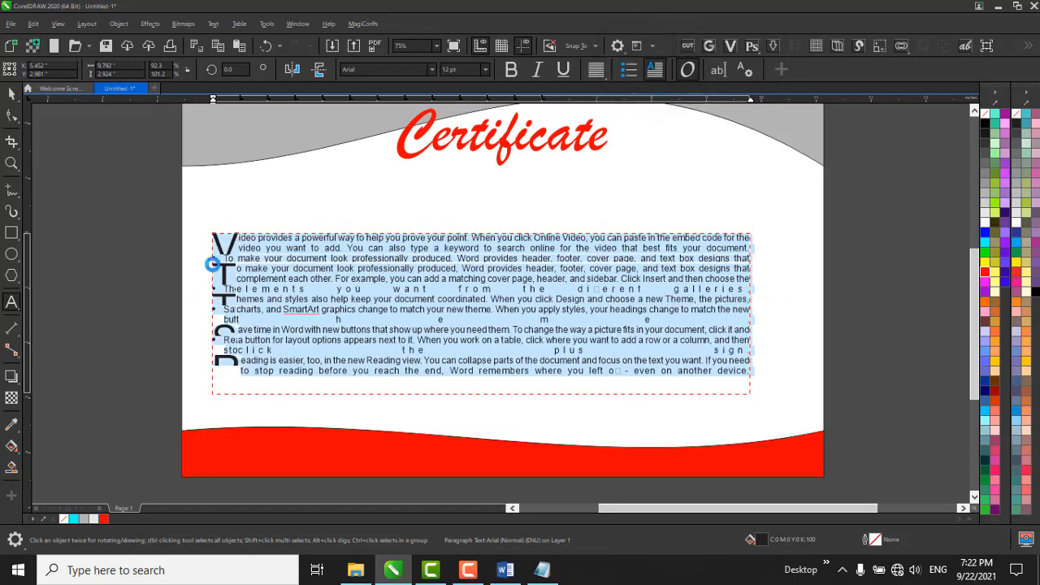
scroll(254, 269, up, 4)
scroll(283, 179, down, 2)
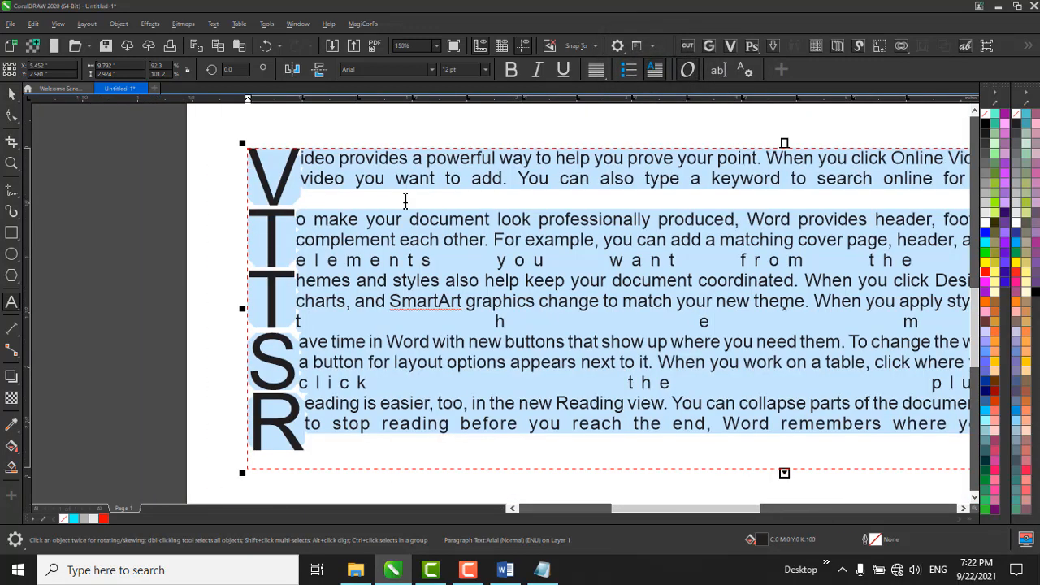
scroll(311, 146, down, 2)
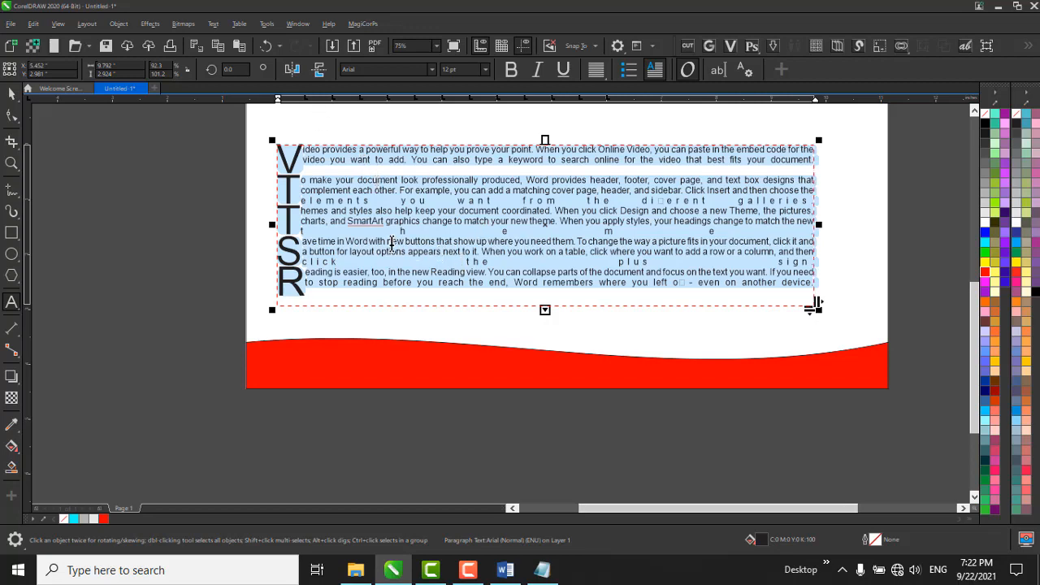
scroll(407, 292, down, 2)
scroll(361, 243, up, 2)
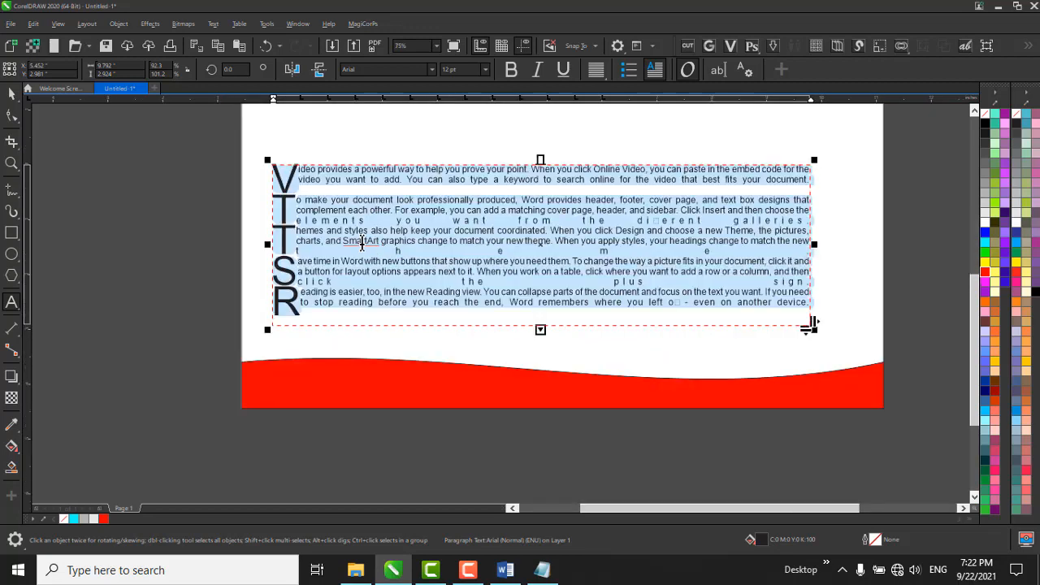
click(664, 77)
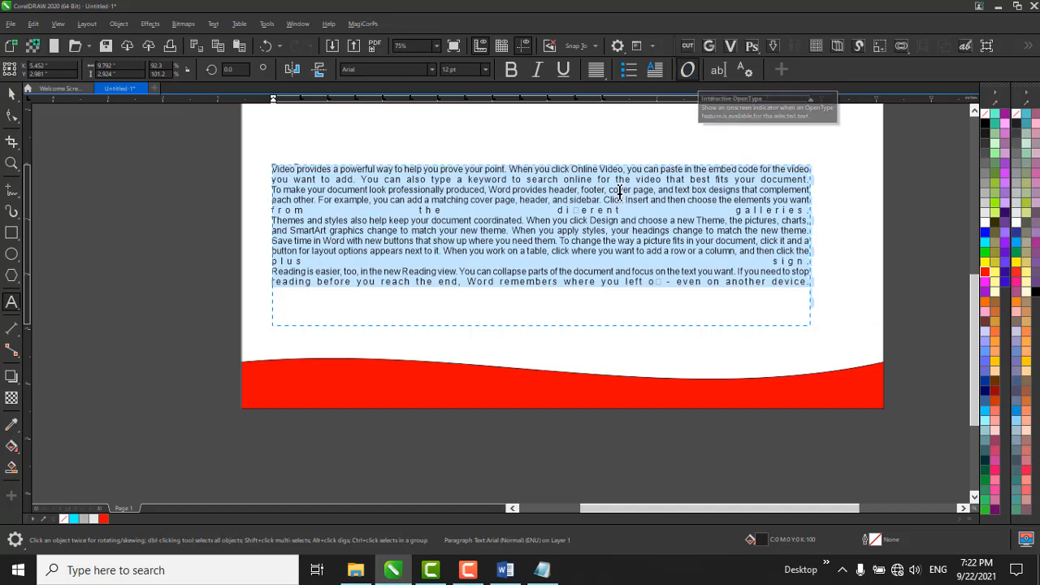
scroll(420, 257, up, 1)
scroll(377, 360, down, 1)
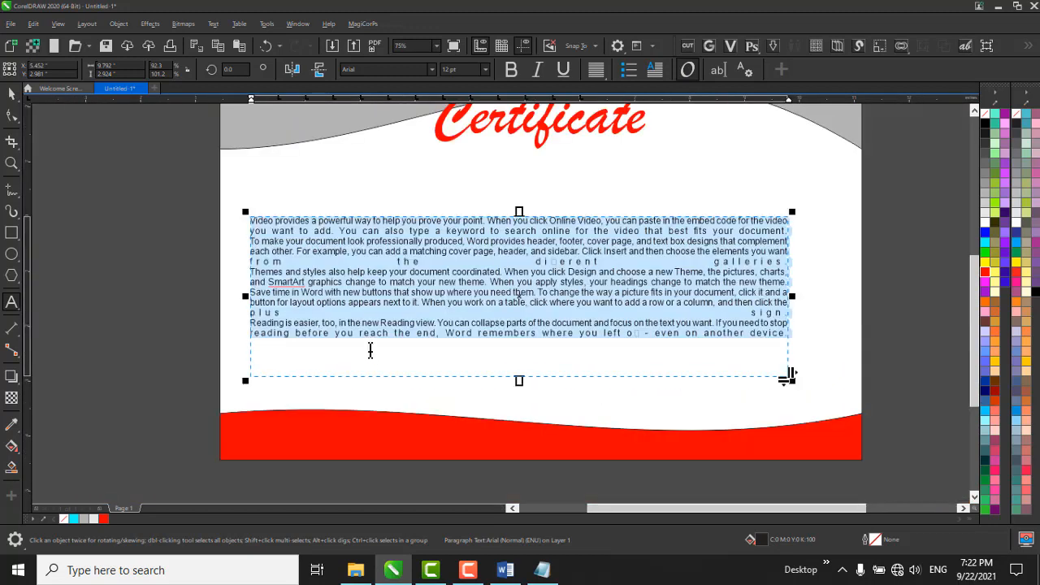
Preview several fonts on the whole paragraph text frame and set its font to Century751 SeBd BT.
click(419, 68)
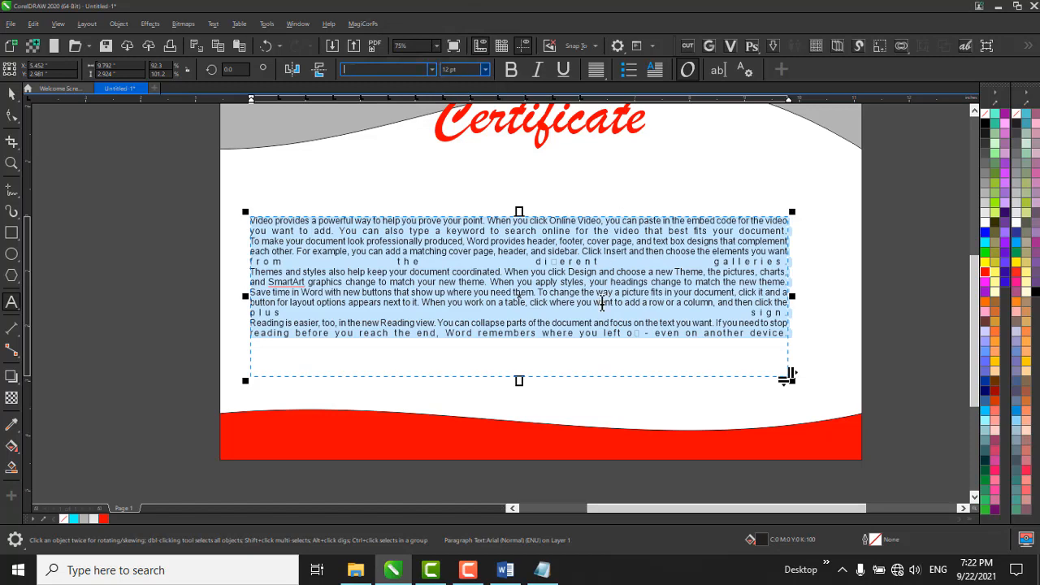
click(547, 285)
click(431, 69)
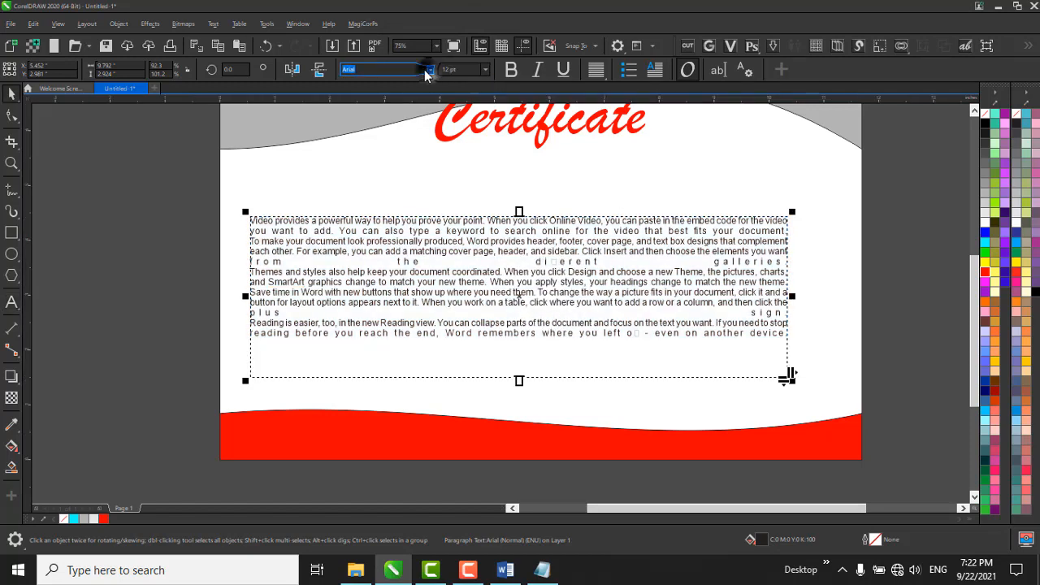
scroll(418, 345, down, 8)
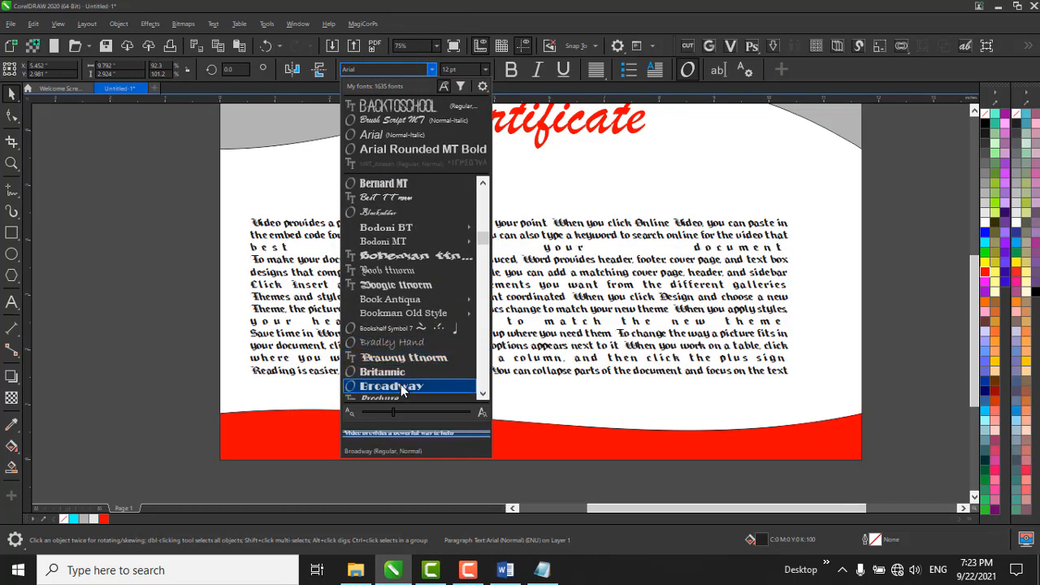
scroll(402, 371, down, 3)
scroll(398, 370, down, 3)
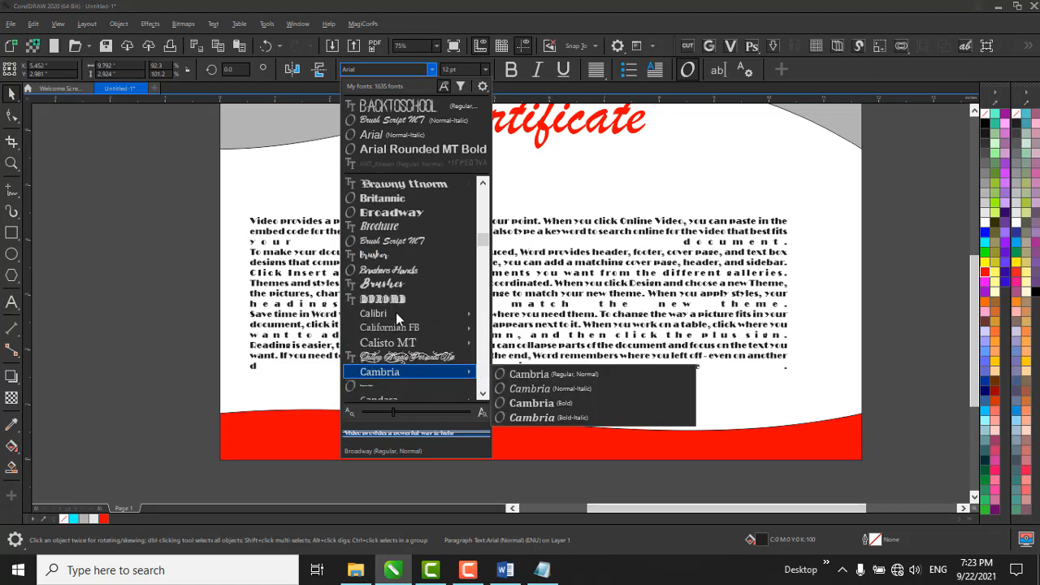
scroll(402, 292, down, 5)
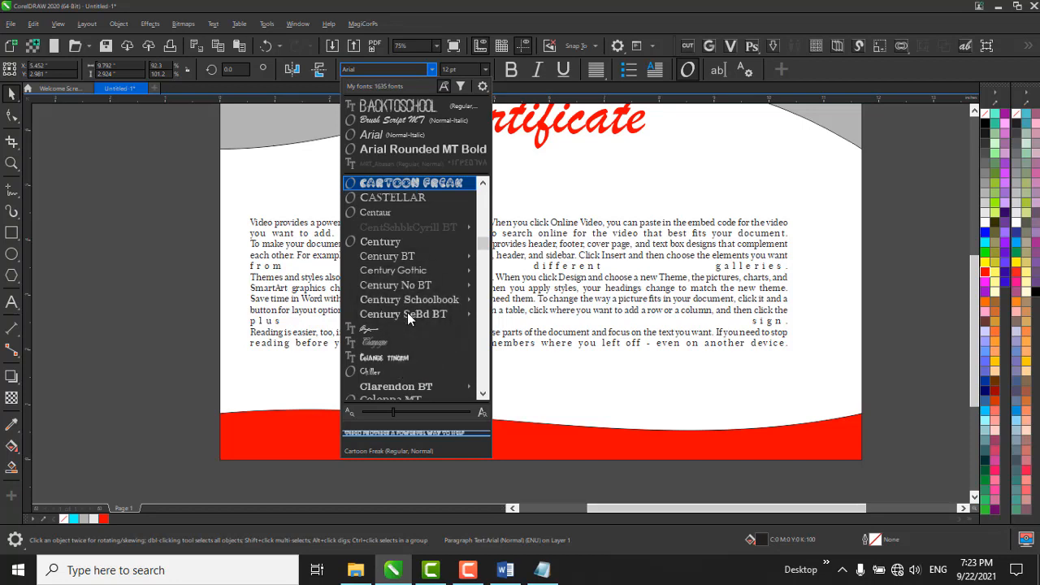
key(Return)
scroll(541, 317, up, 4)
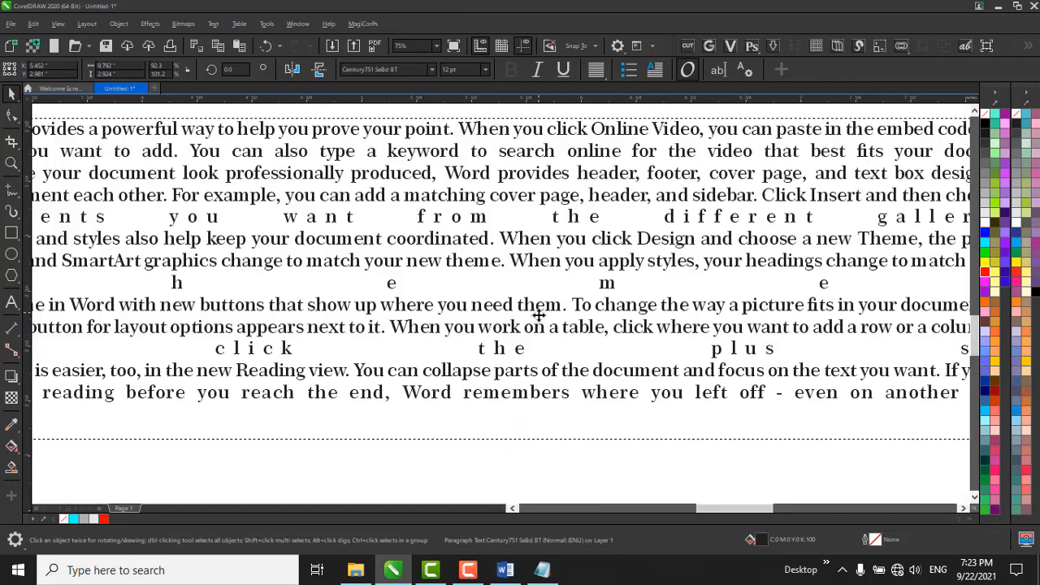
scroll(572, 314, down, 4)
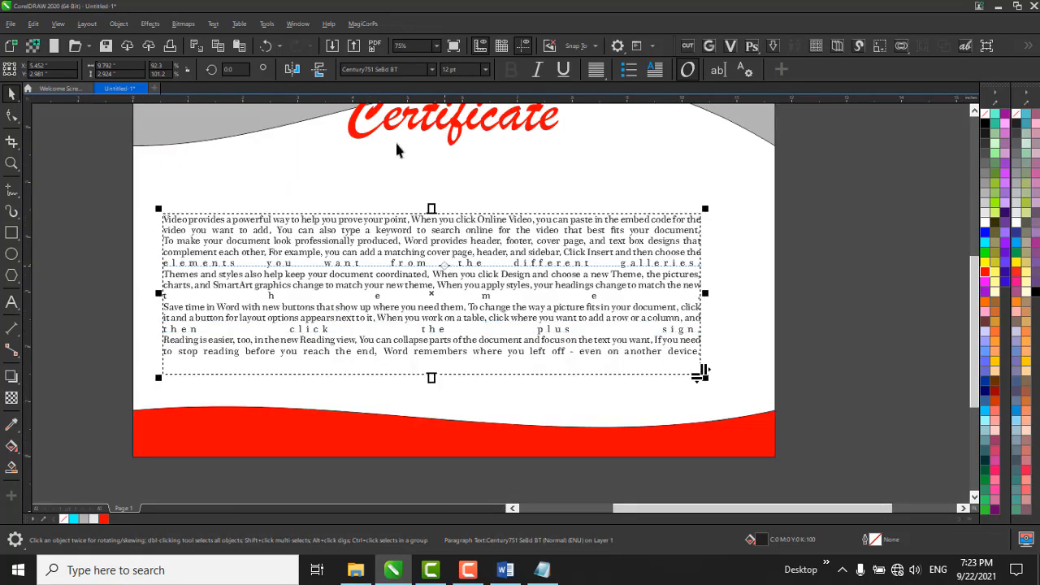
Replace all the paragraph frame's text with "I am a good boy" in the Edit Text dialog.
click(719, 71)
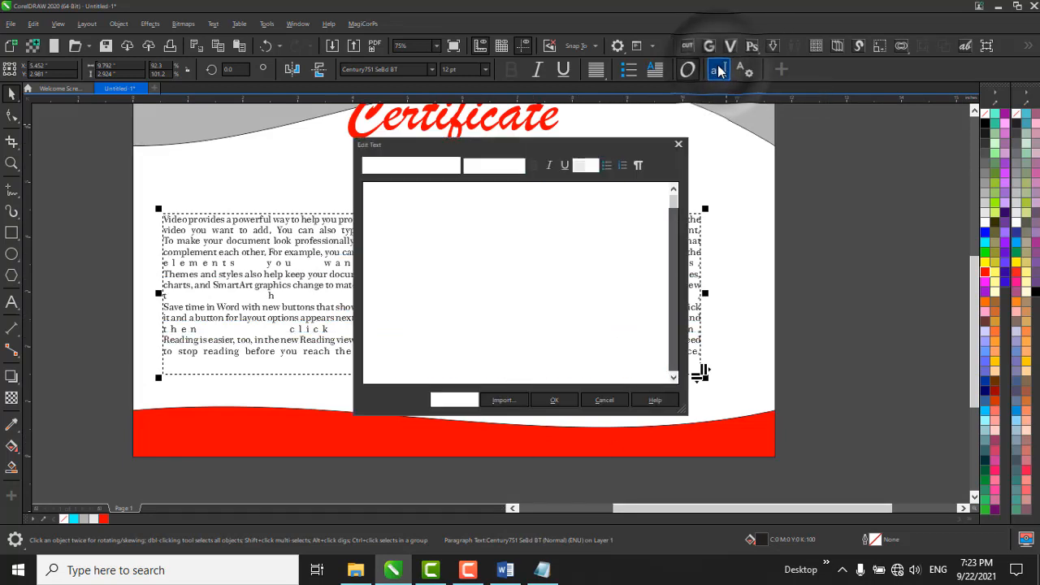
scroll(536, 311, down, 5)
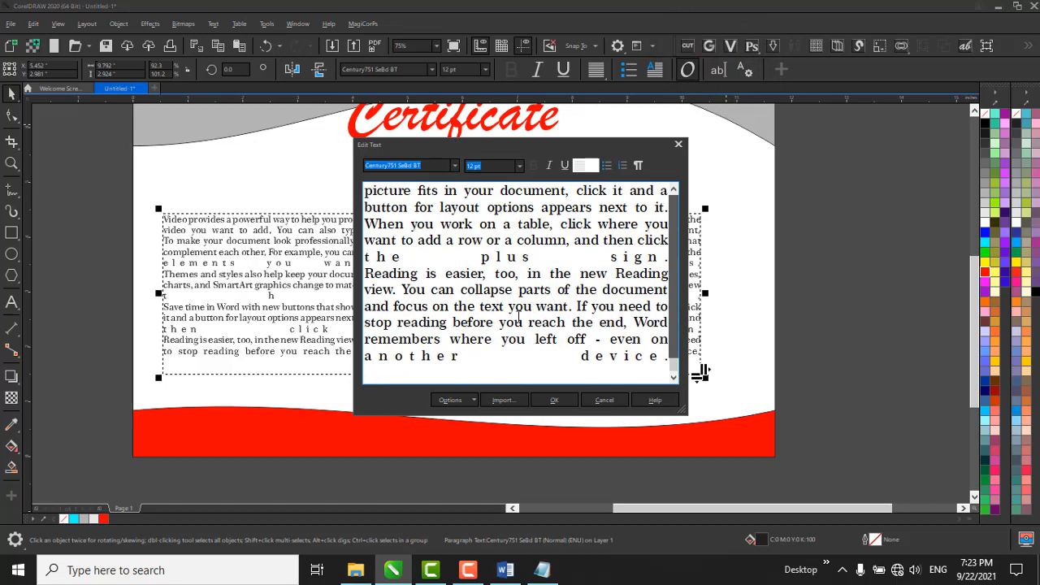
click(449, 400)
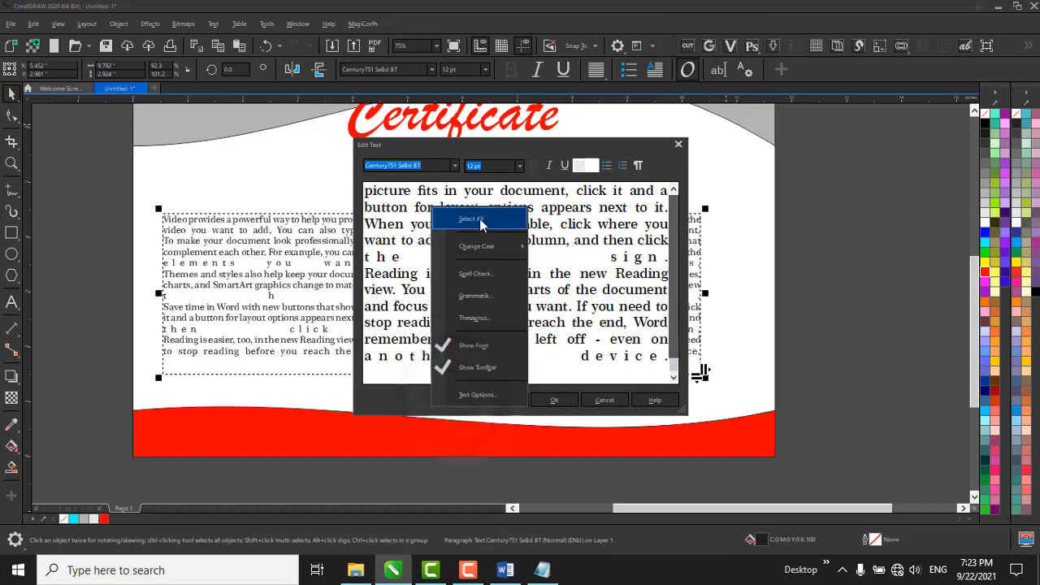
click(471, 219)
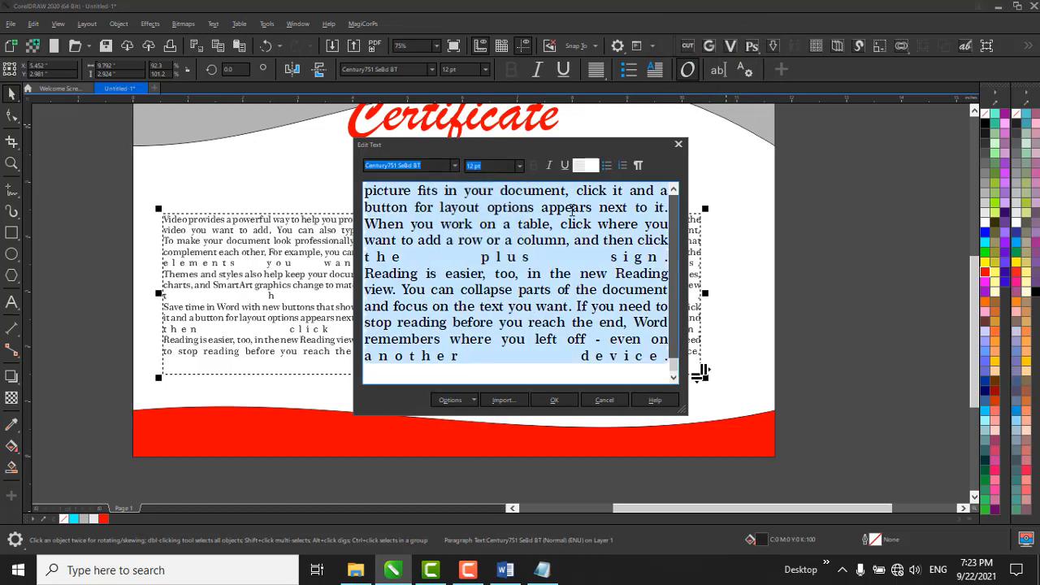
key(Delete)
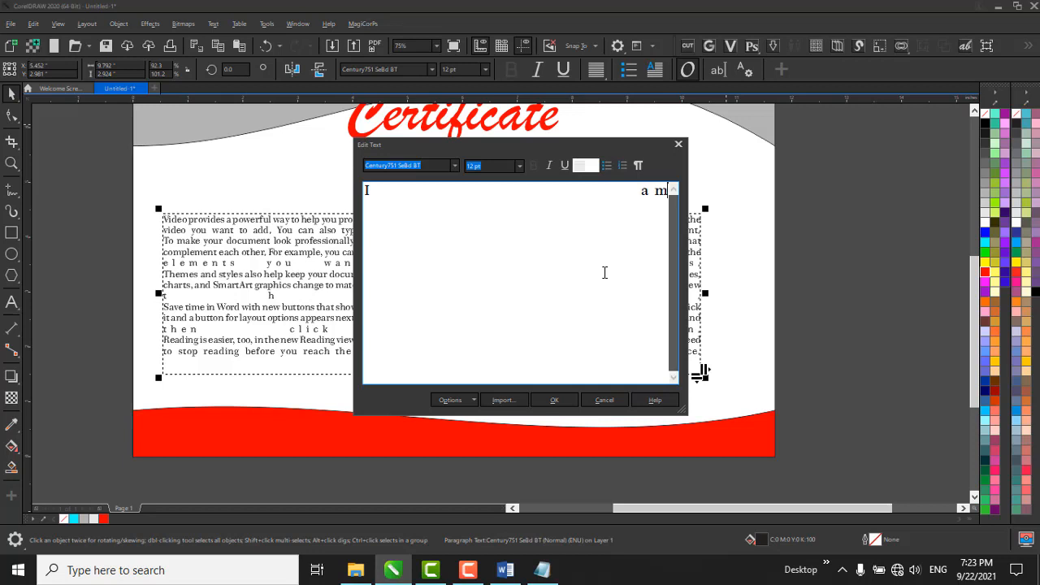
text(a goof)
key(BackSpace)
text(d boy)
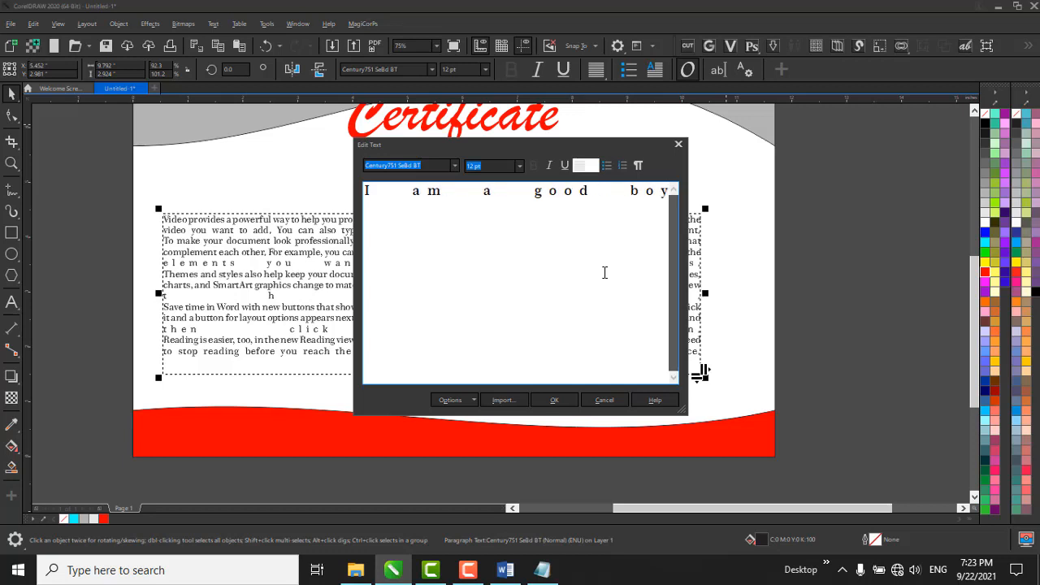
Left-align the new sentence in the Edit Text dialog and apply the edits to the frame.
click(580, 166)
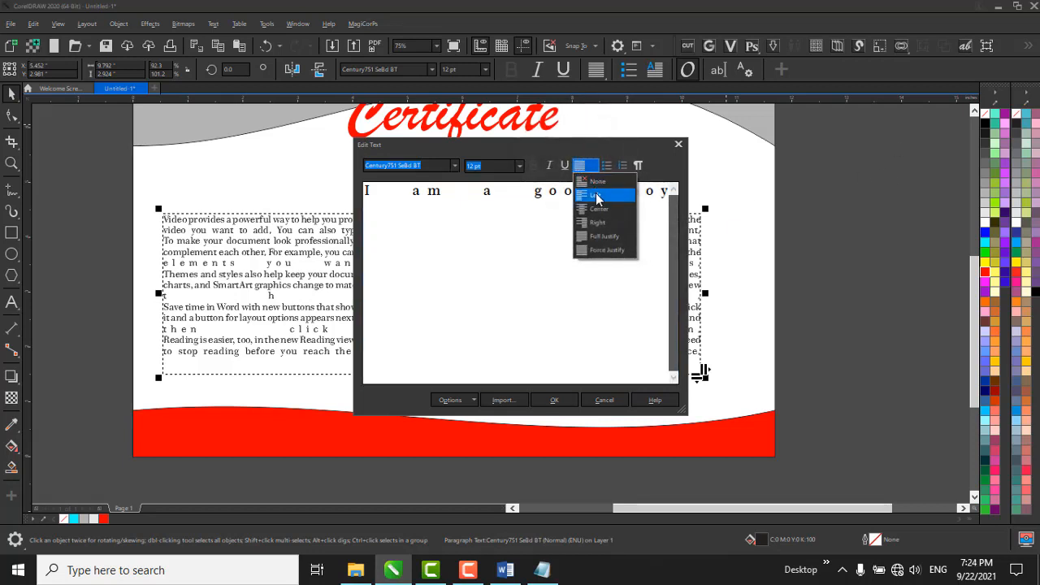
click(598, 197)
key(ctrl+a)
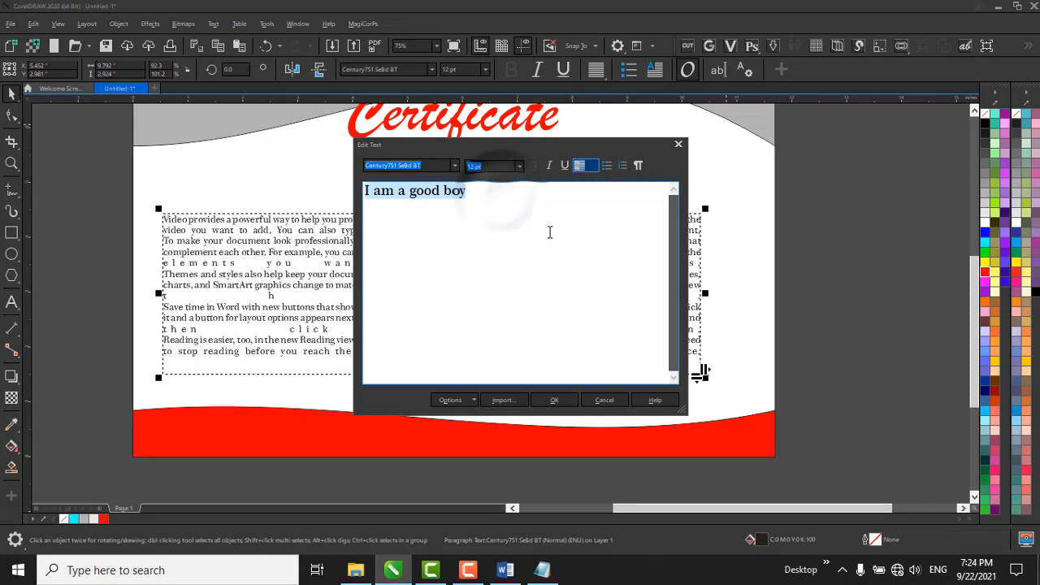
click(561, 399)
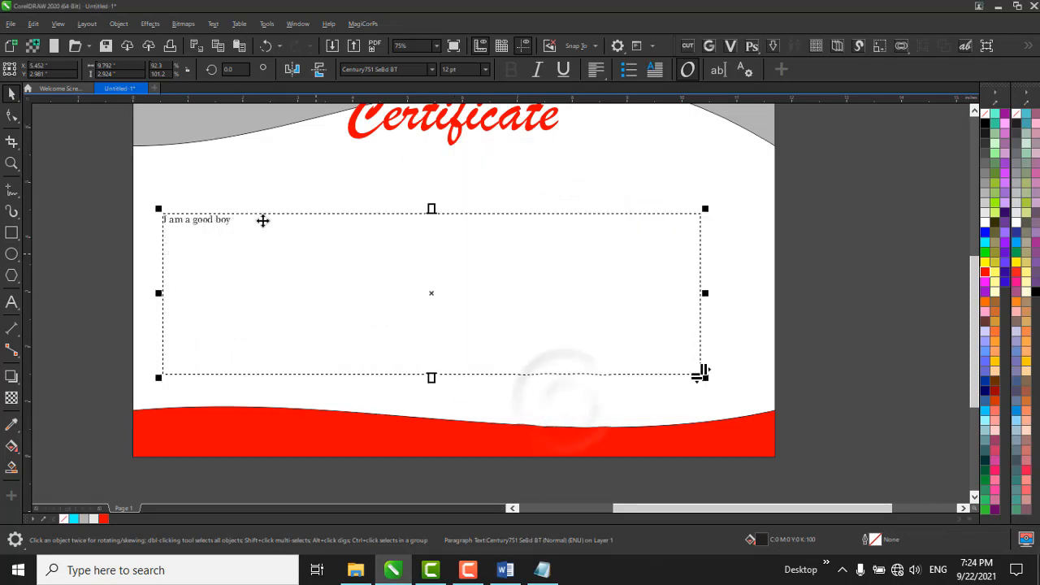
scroll(232, 215, up, 4)
scroll(239, 213, down, 4)
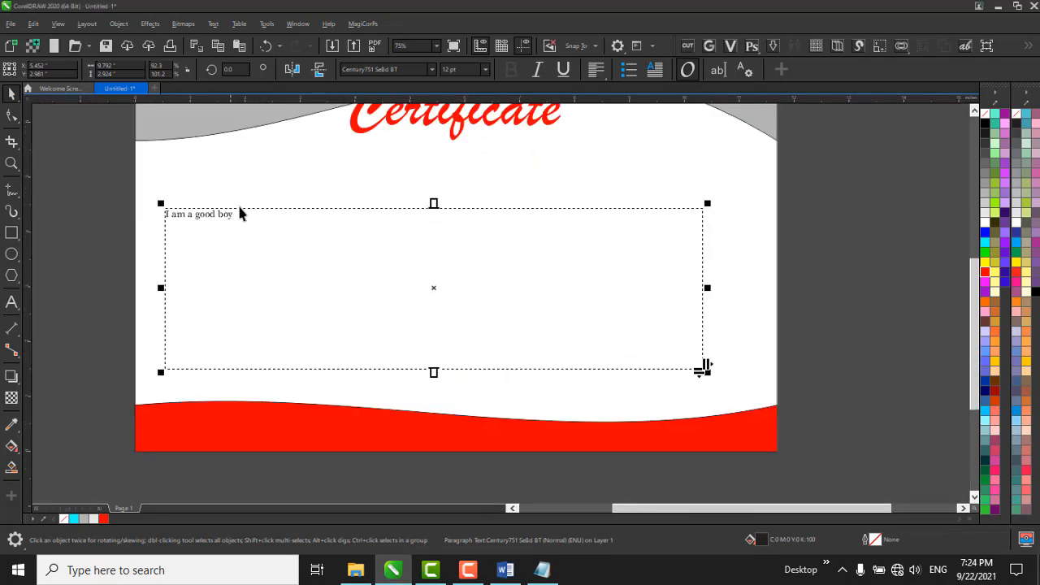
Reopen the text frame in the Edit Text dialog, select the whole sentence and run a spell check on it.
click(718, 69)
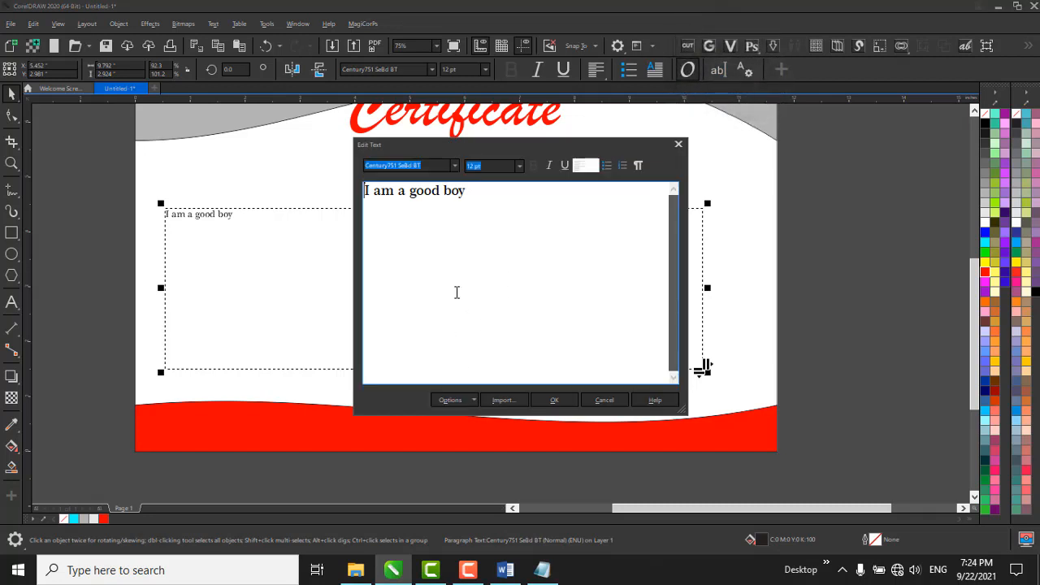
drag(505, 222, 334, 252)
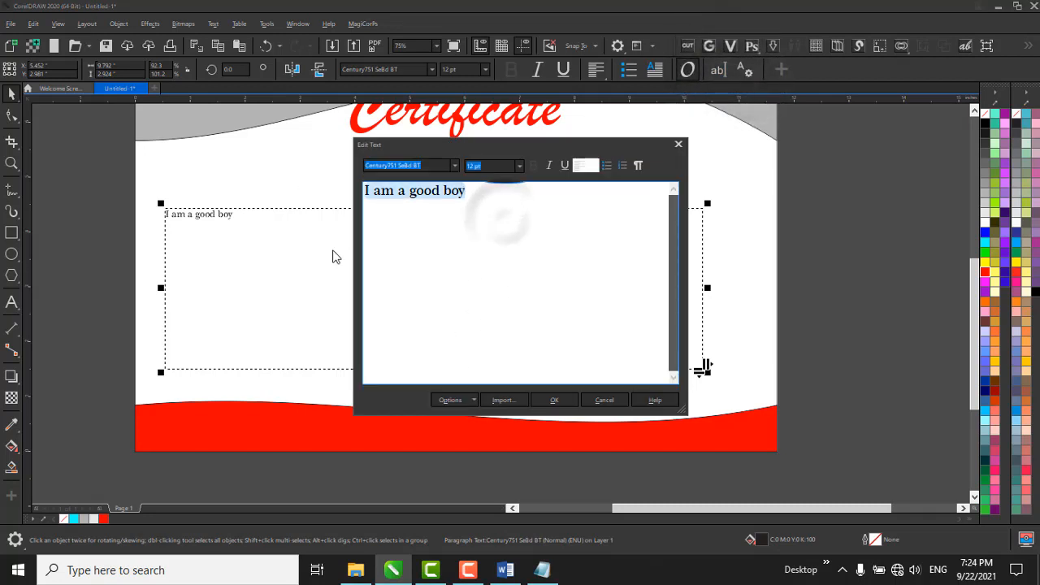
click(462, 400)
mouse_move(499, 258)
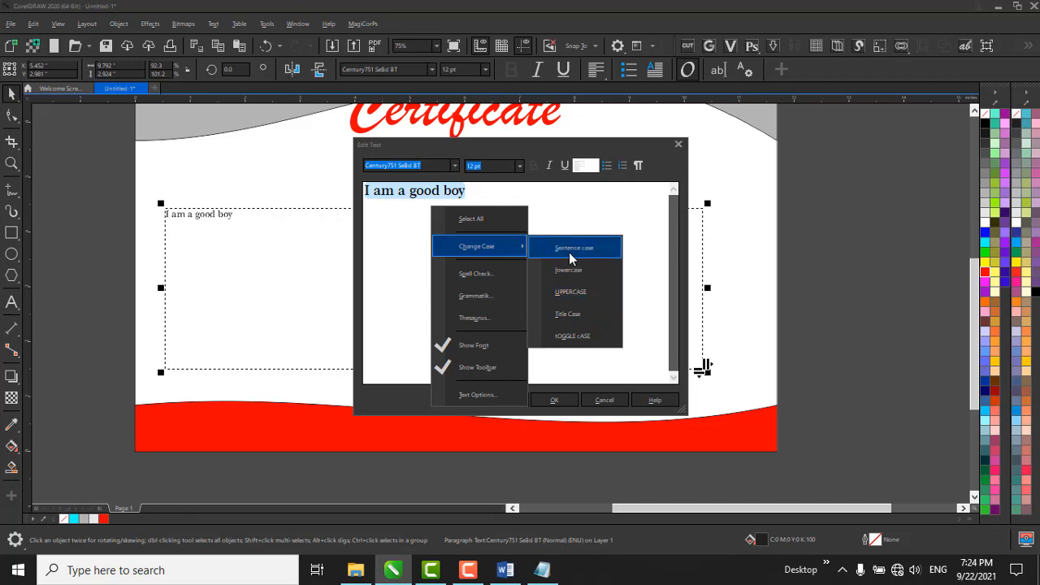
click(482, 278)
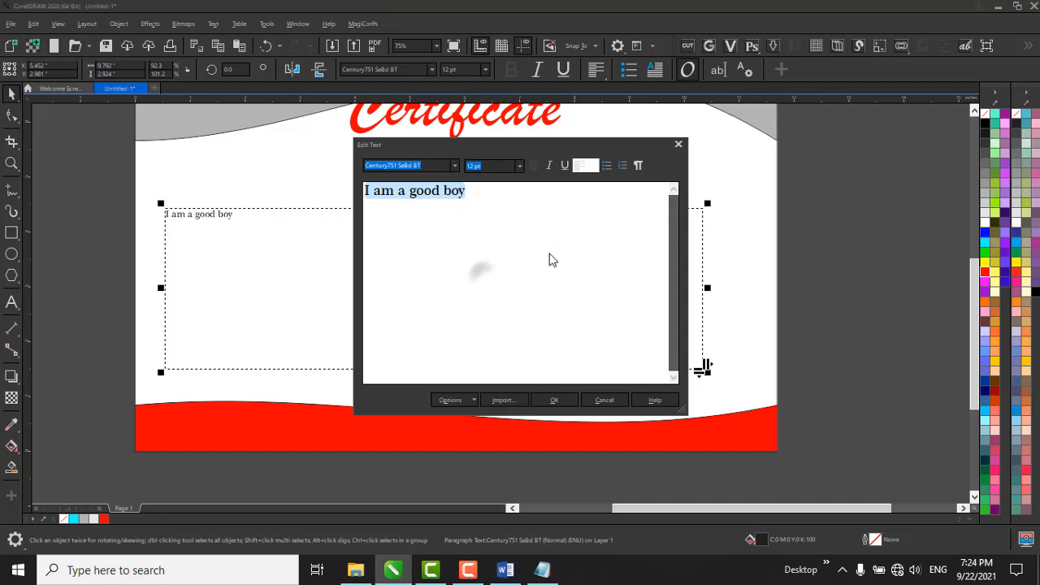
click(532, 301)
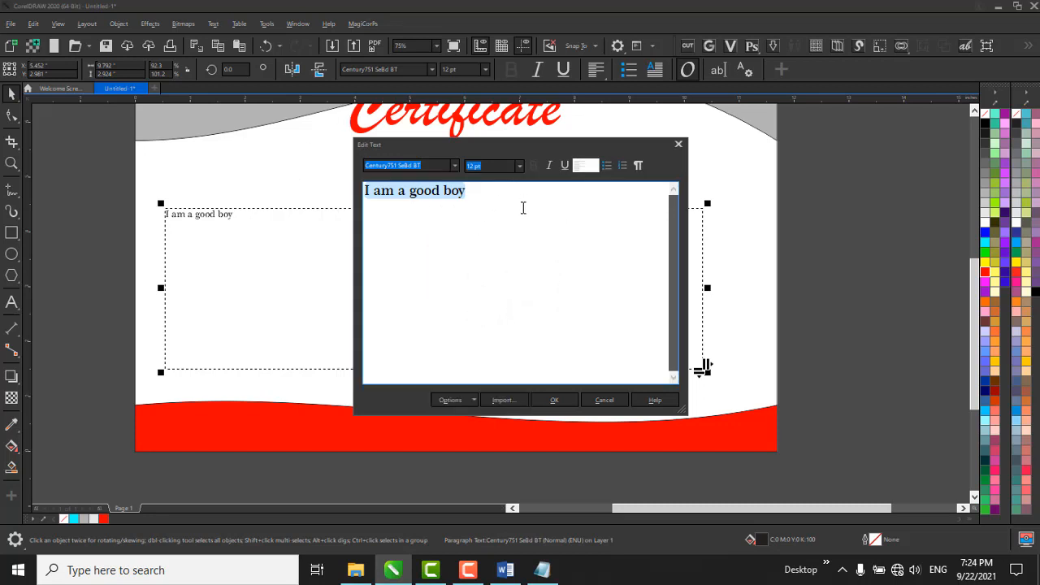
Misspell "good" as "goood" in the Edit Text dialog and run the spell check on the whole sentence.
click(423, 190)
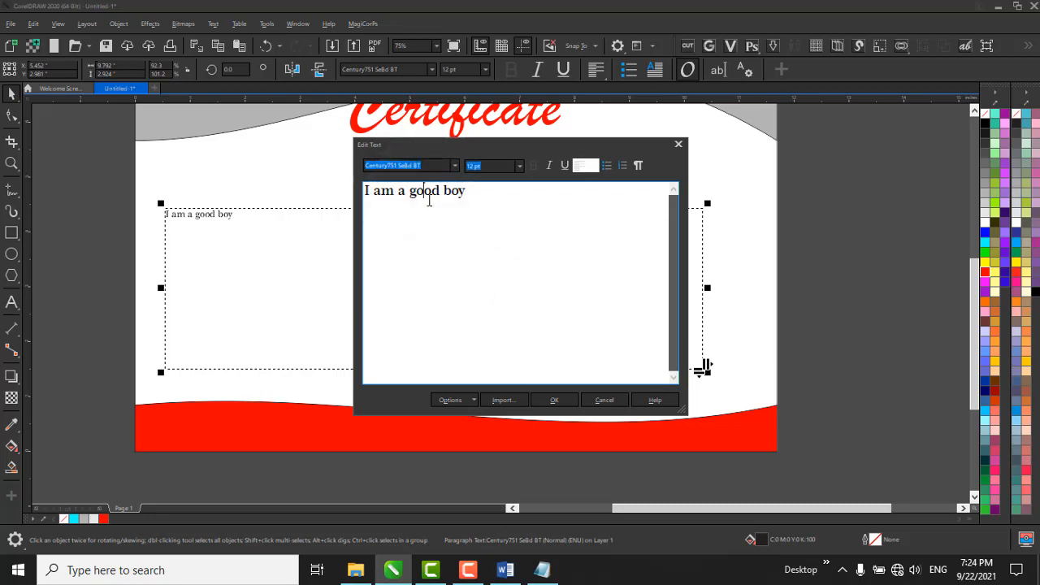
text(o)
click(517, 198)
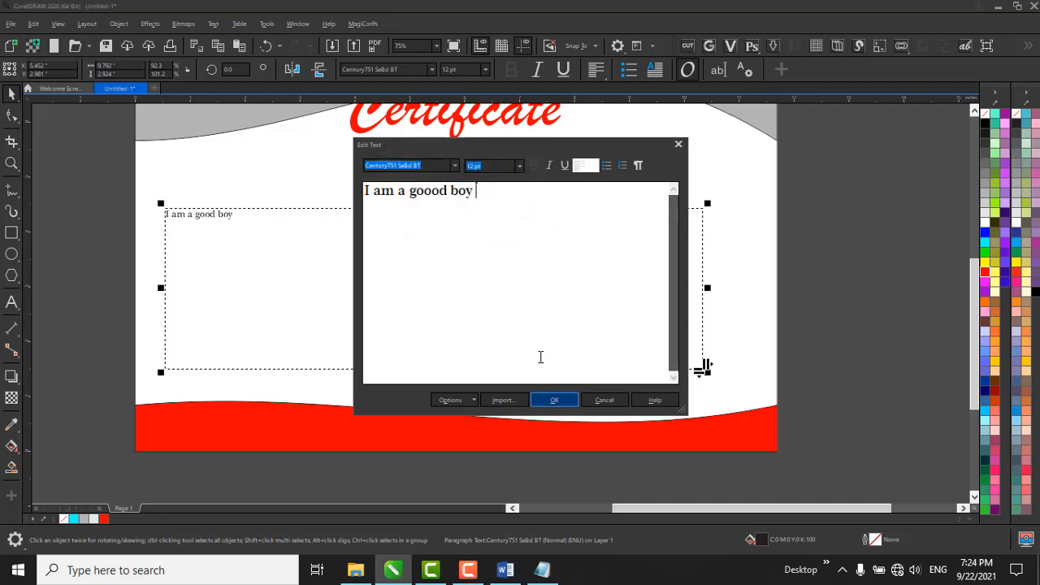
drag(496, 198, 279, 174)
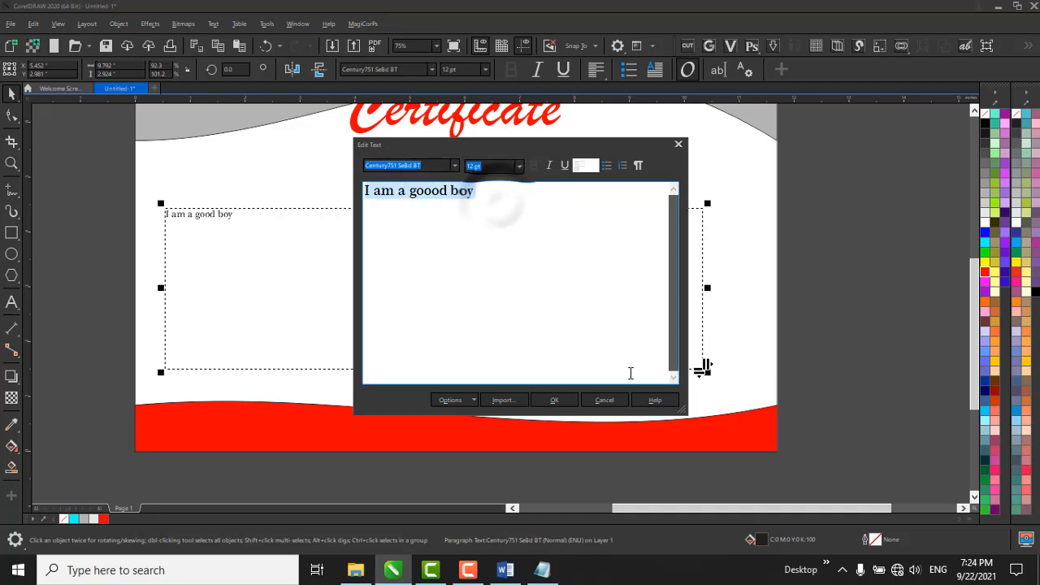
click(465, 399)
click(479, 276)
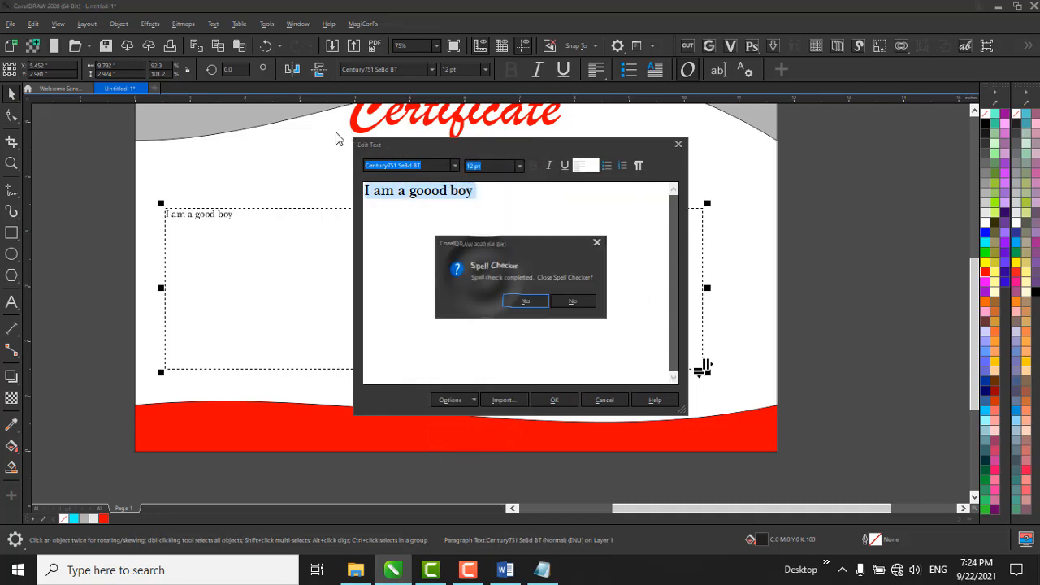
click(535, 303)
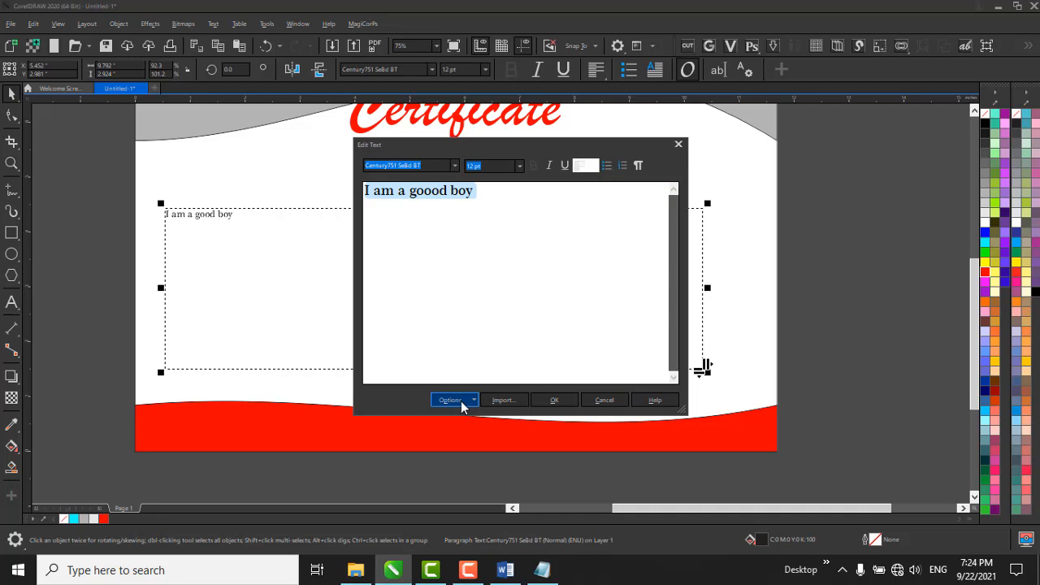
Run the Grammatik check on the highlighted "I am a goood boy" sentence.
click(460, 404)
click(494, 294)
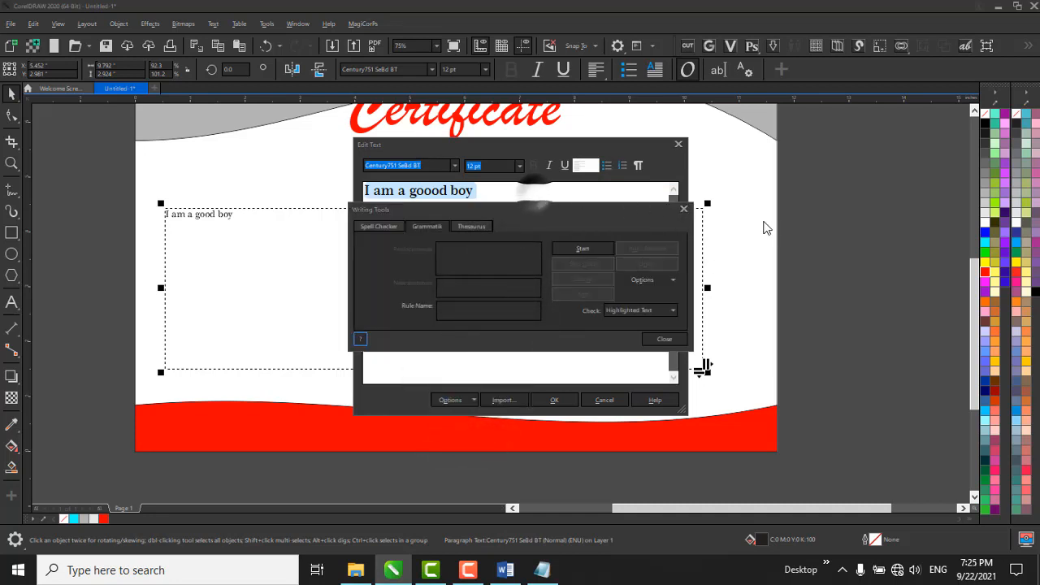
click(600, 247)
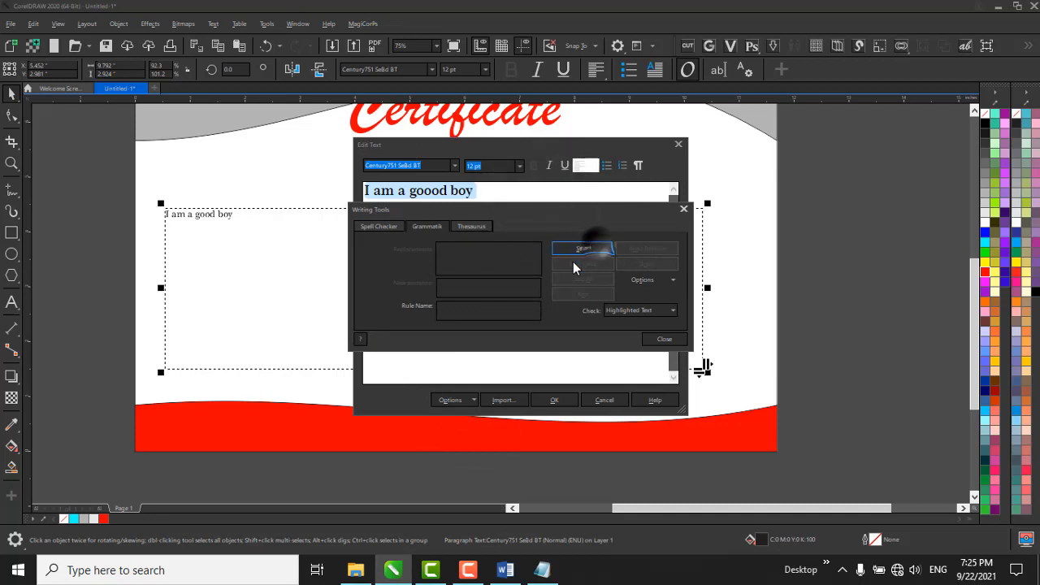
click(487, 307)
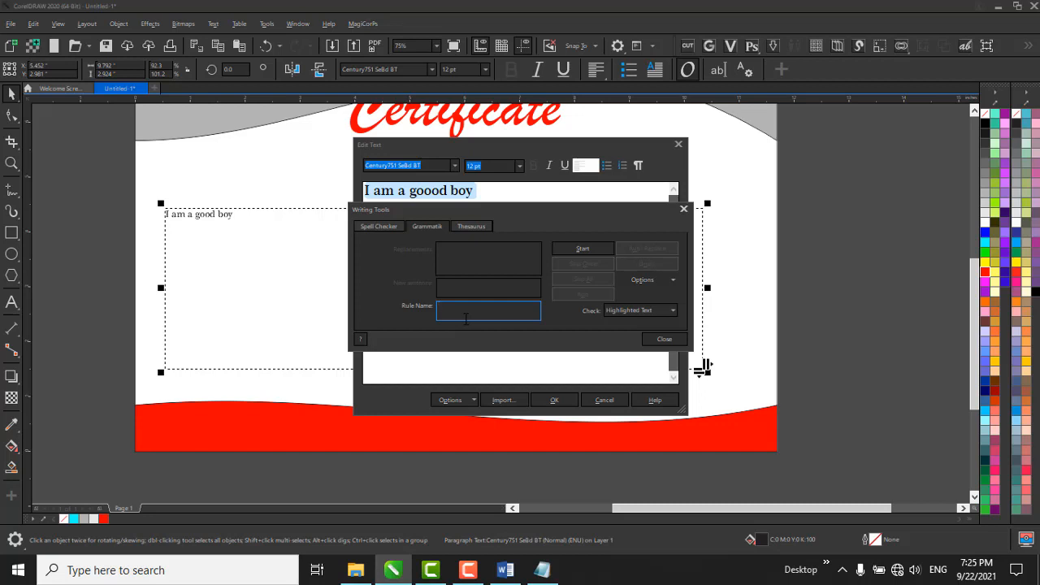
click(429, 226)
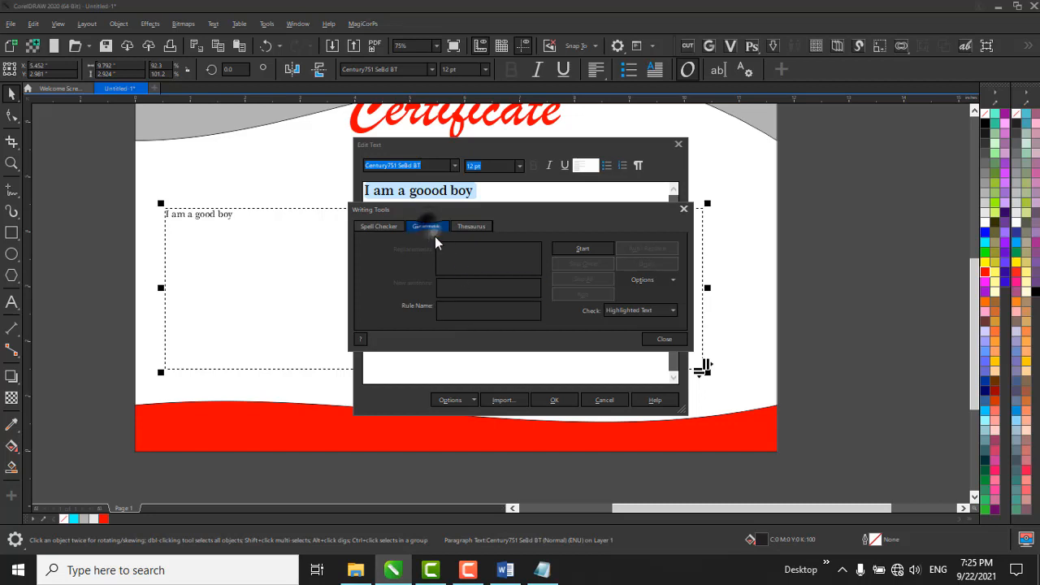
click(466, 346)
click(452, 285)
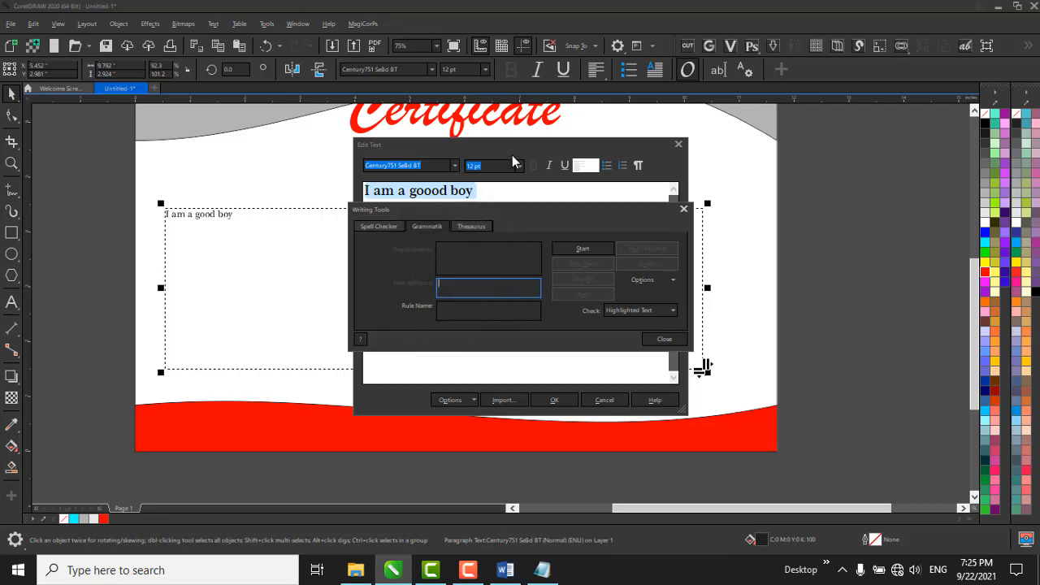
click(574, 249)
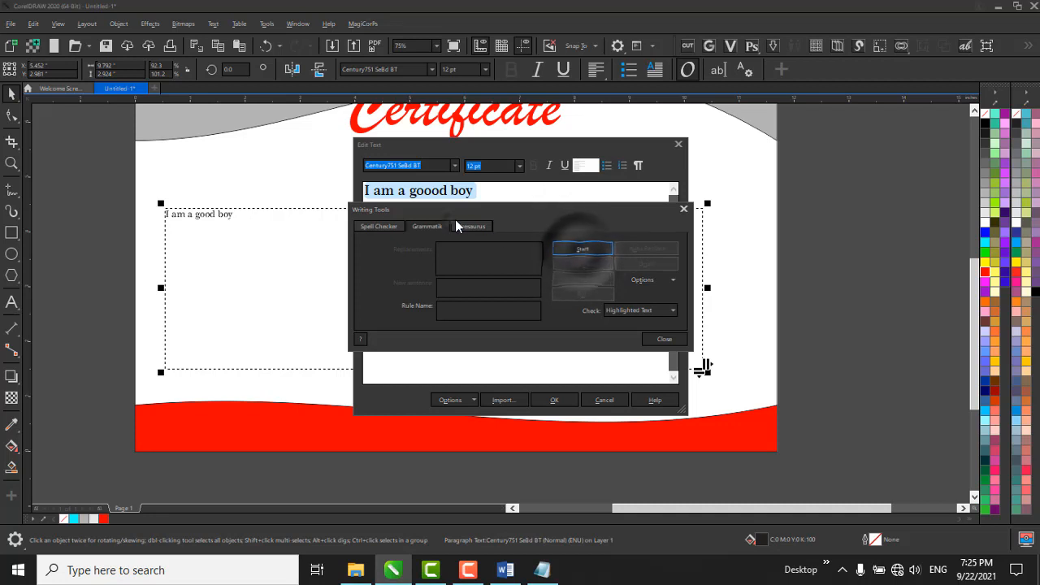
Look up "good" in the Thesaurus and browse its definitions.
click(474, 229)
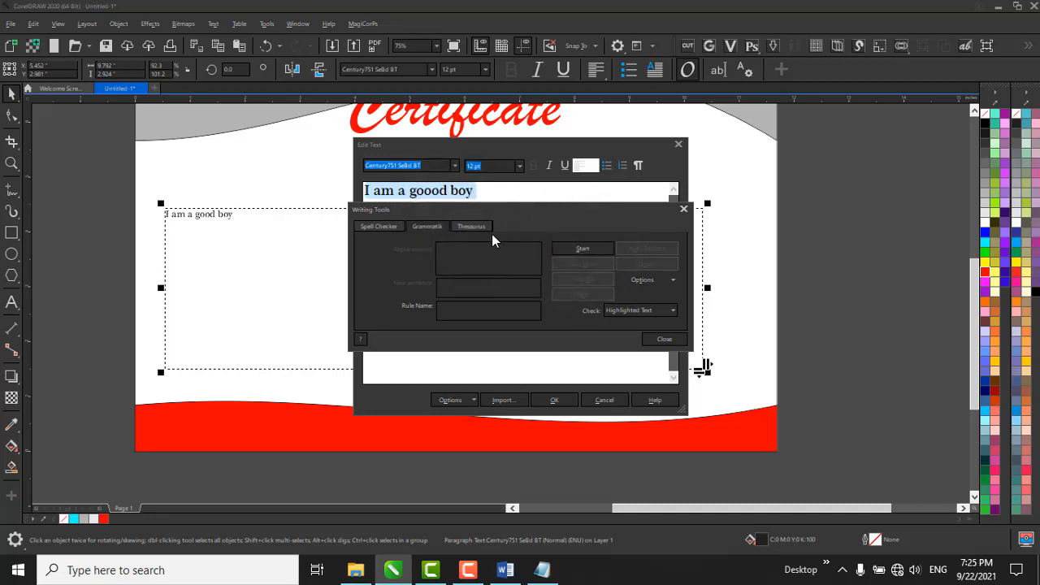
click(476, 228)
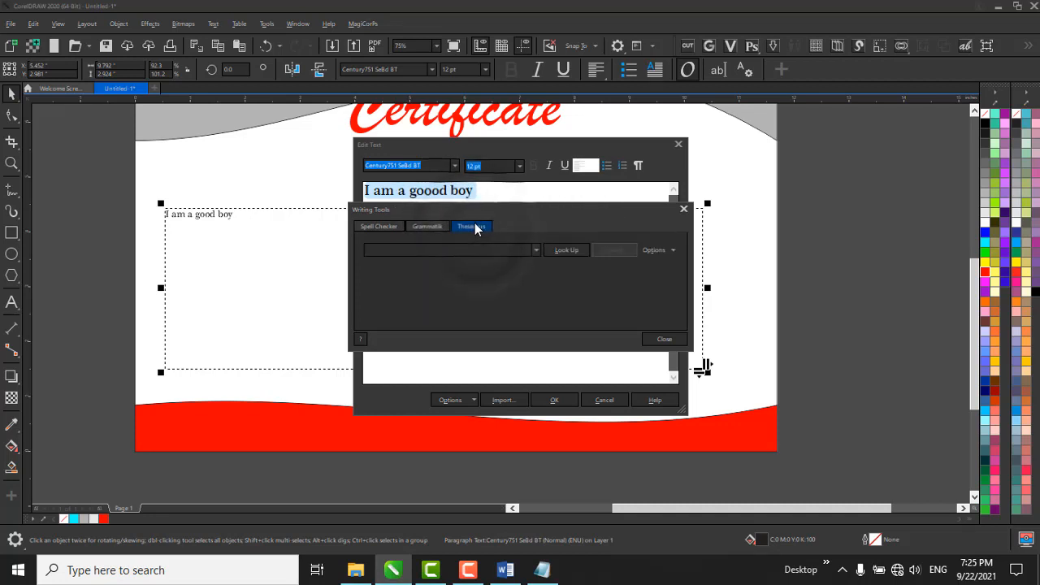
click(500, 250)
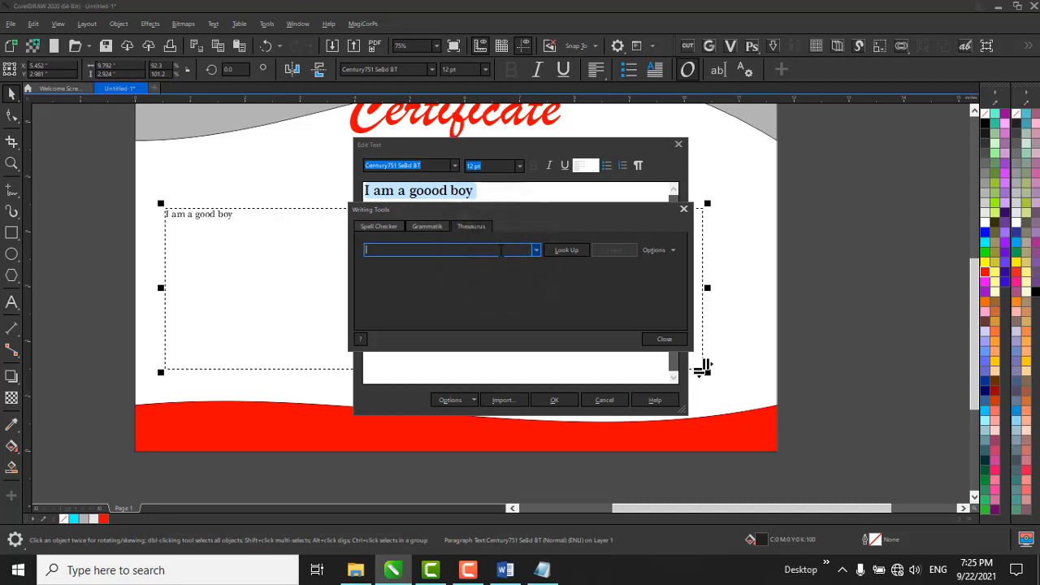
text(good)
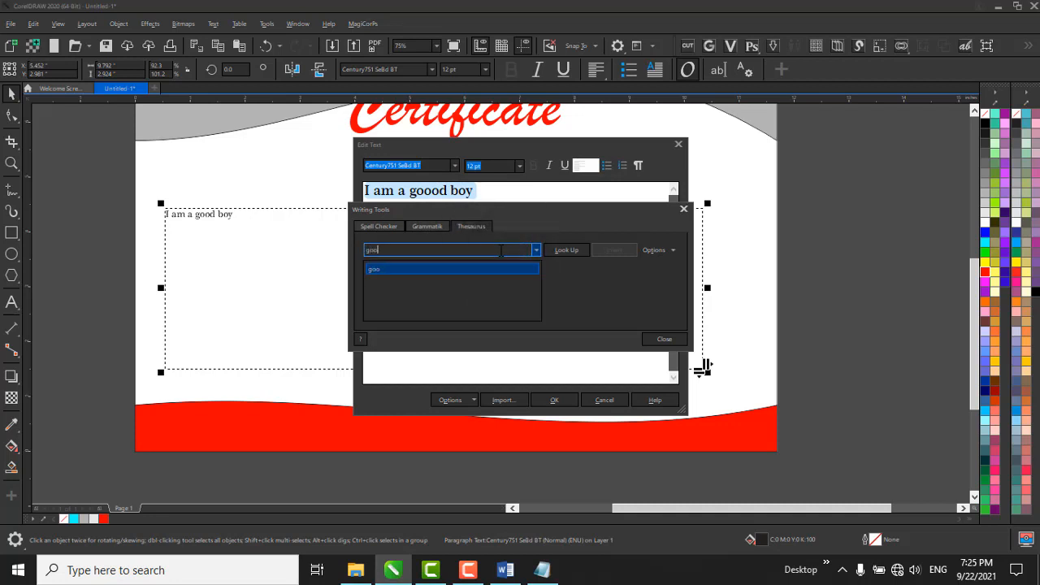
click(578, 250)
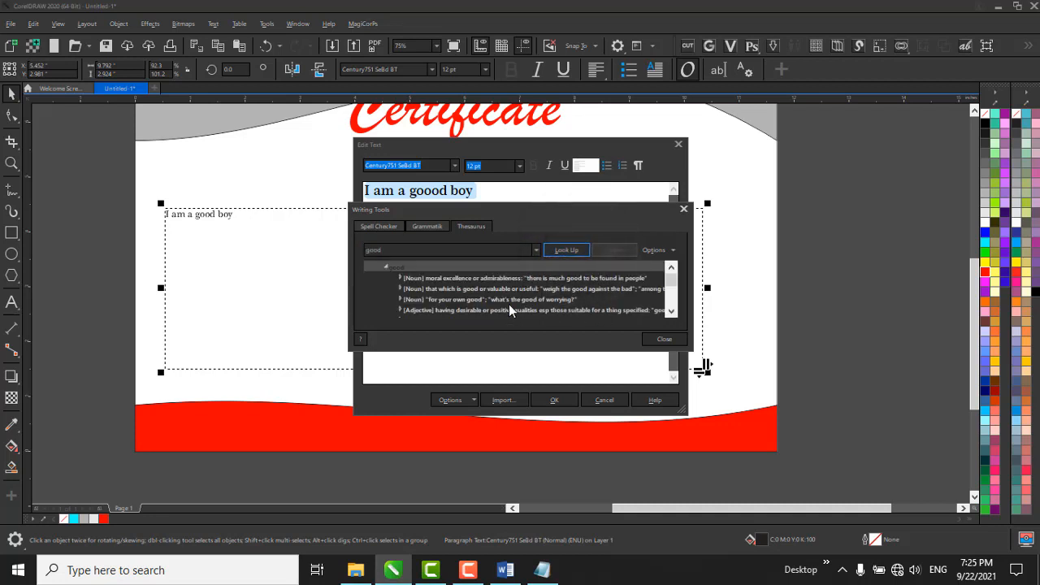
scroll(528, 306, down, 2)
scroll(467, 277, up, 3)
Enter "good" in the Spell Checker, pick the suggestion "good-bye" and try to start the check.
click(377, 228)
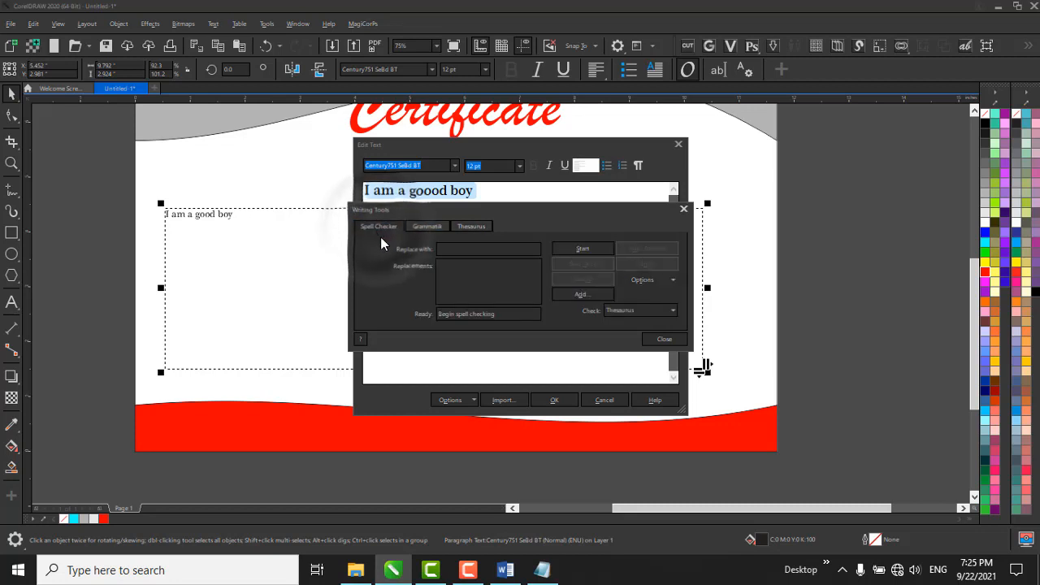
click(466, 266)
click(469, 246)
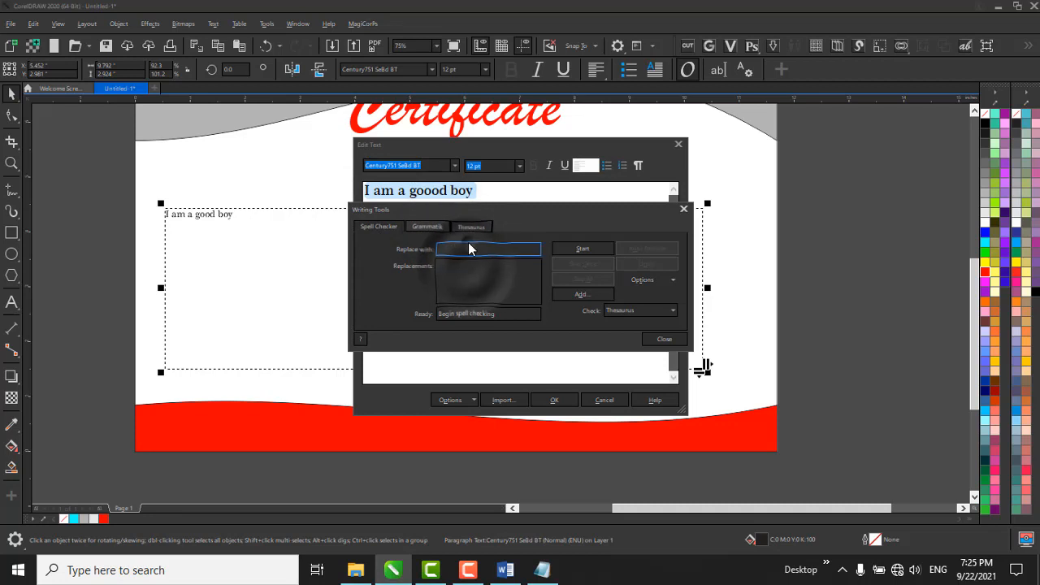
click(463, 229)
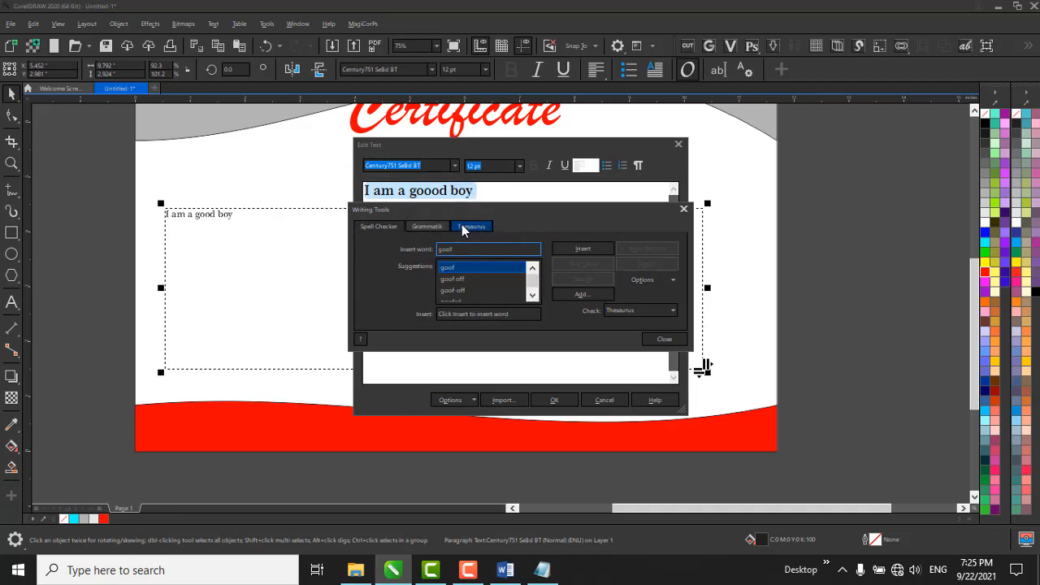
key(BackSpace)
click(474, 290)
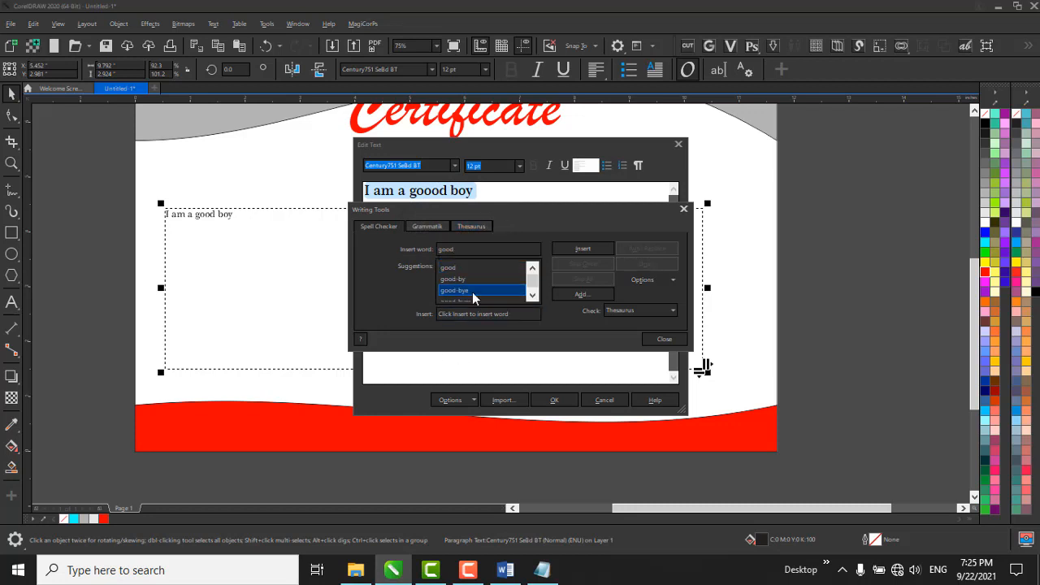
click(580, 252)
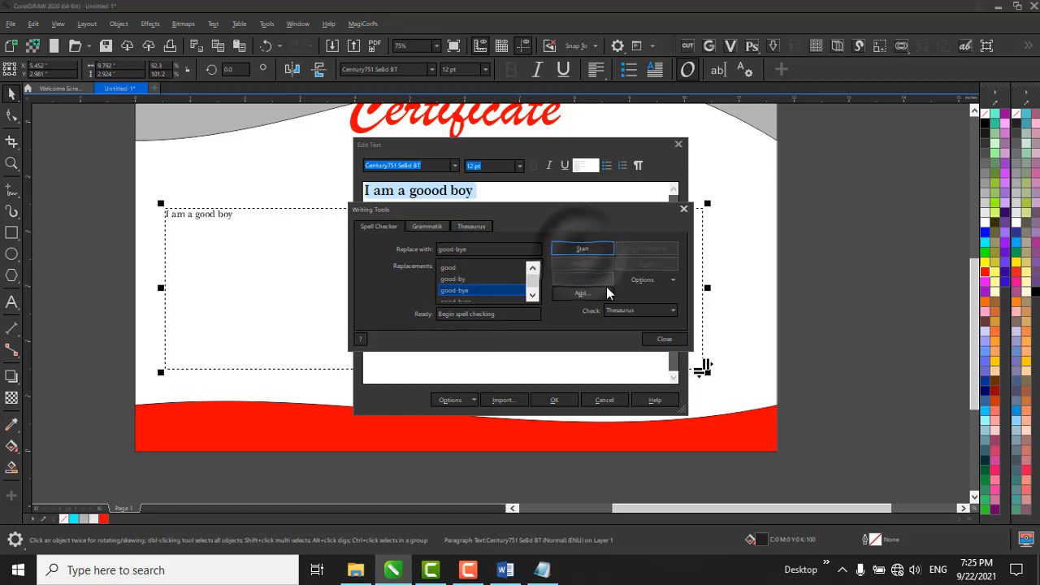
click(589, 256)
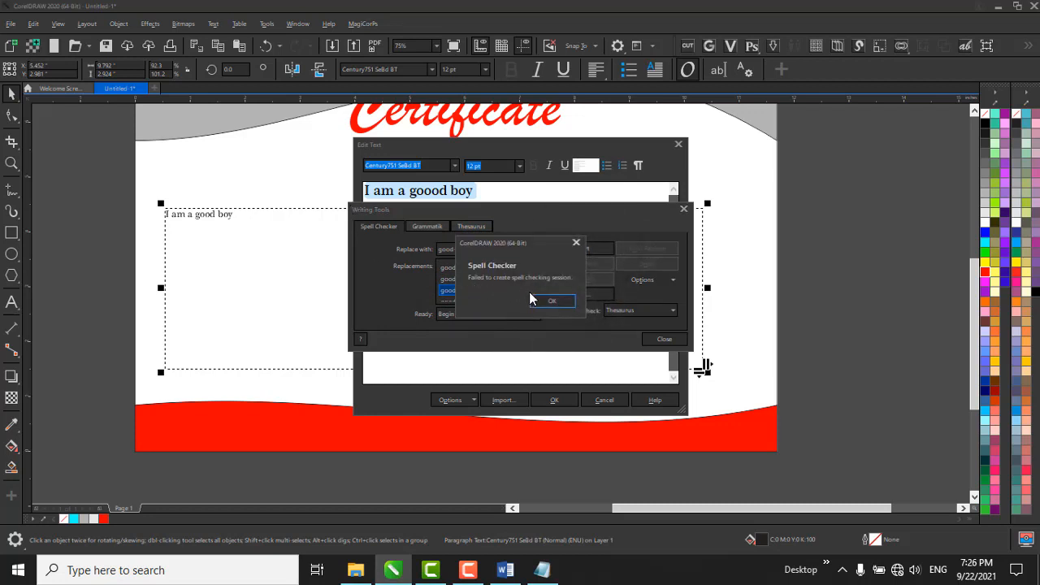
Close the Writing Tools and remove the extra "o" so the sentence reads "I am a good boy".
click(558, 305)
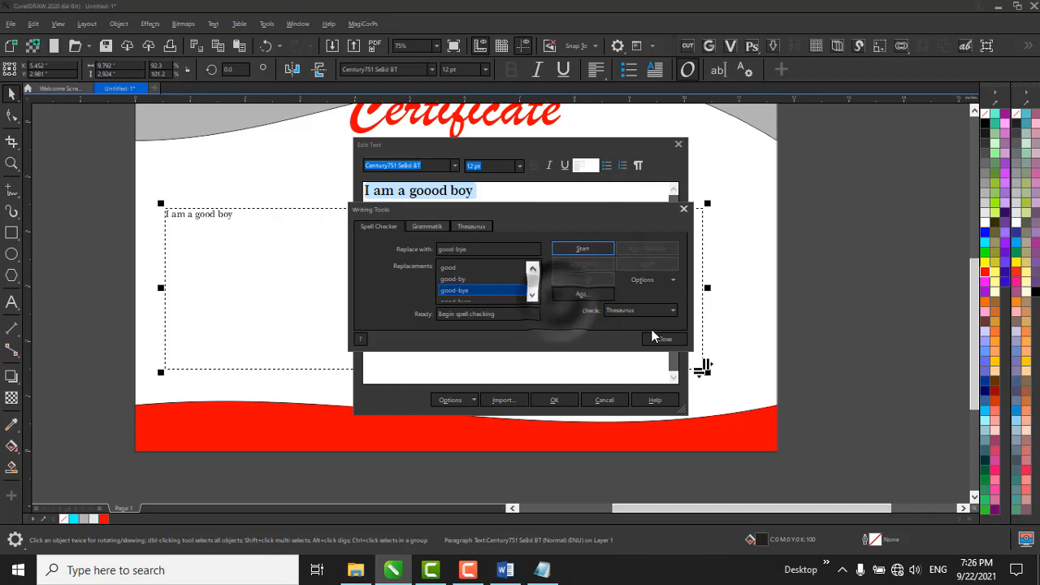
click(681, 339)
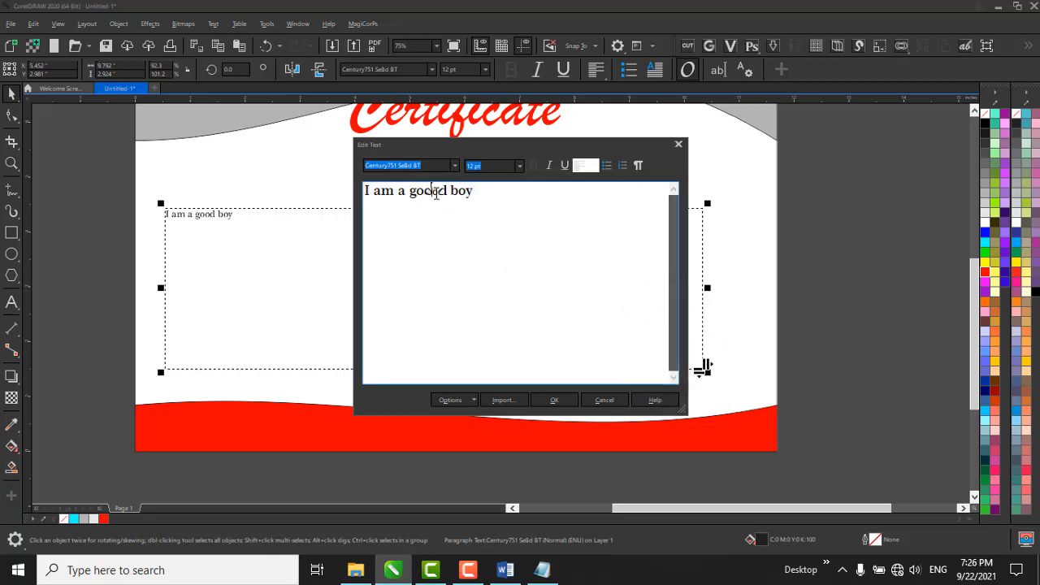
key(BackSpace)
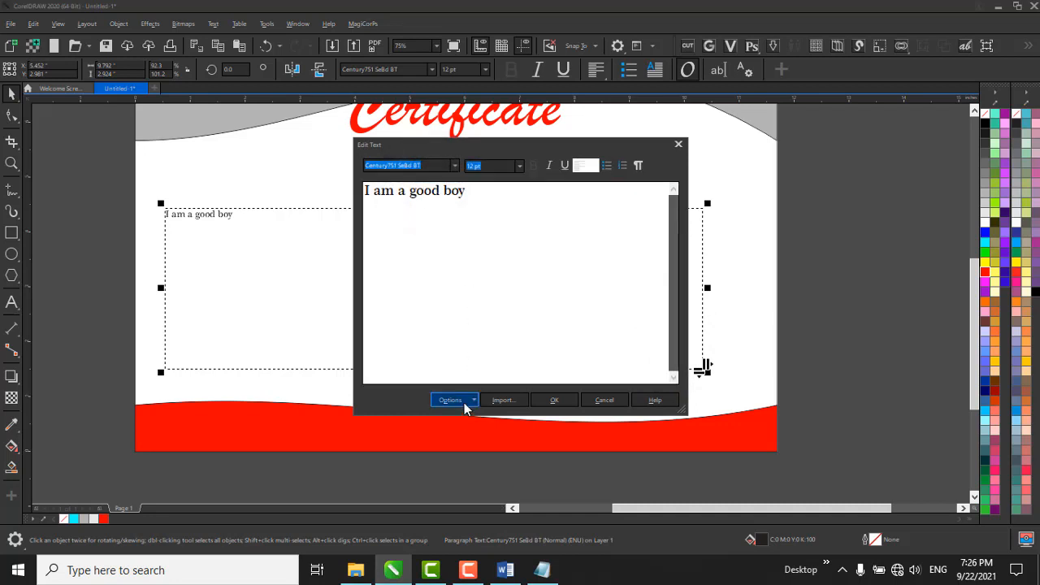
Switch off the font display and the toolbar in the Edit Text dialog, and turn both on again.
click(464, 402)
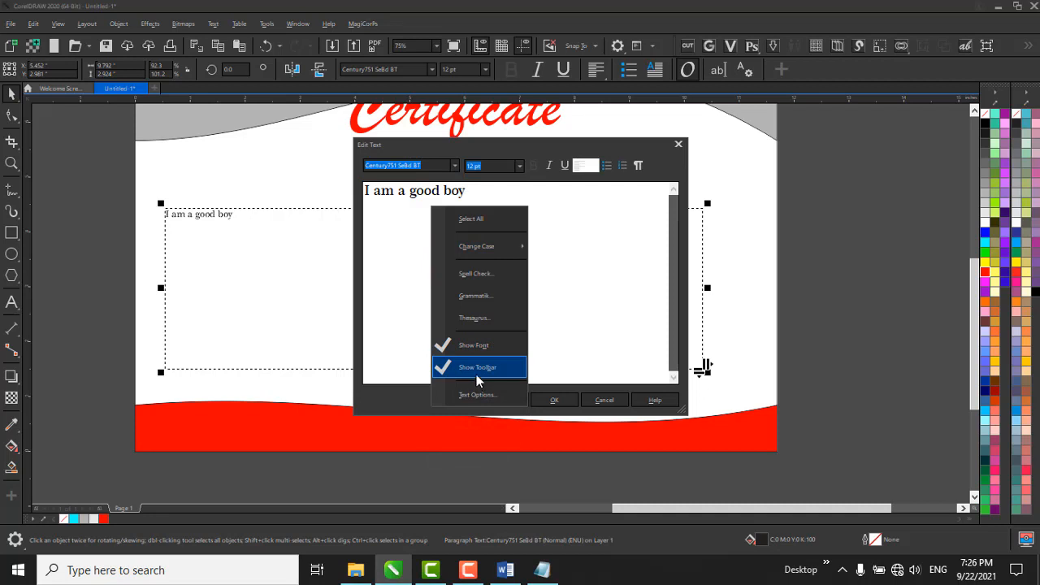
click(487, 347)
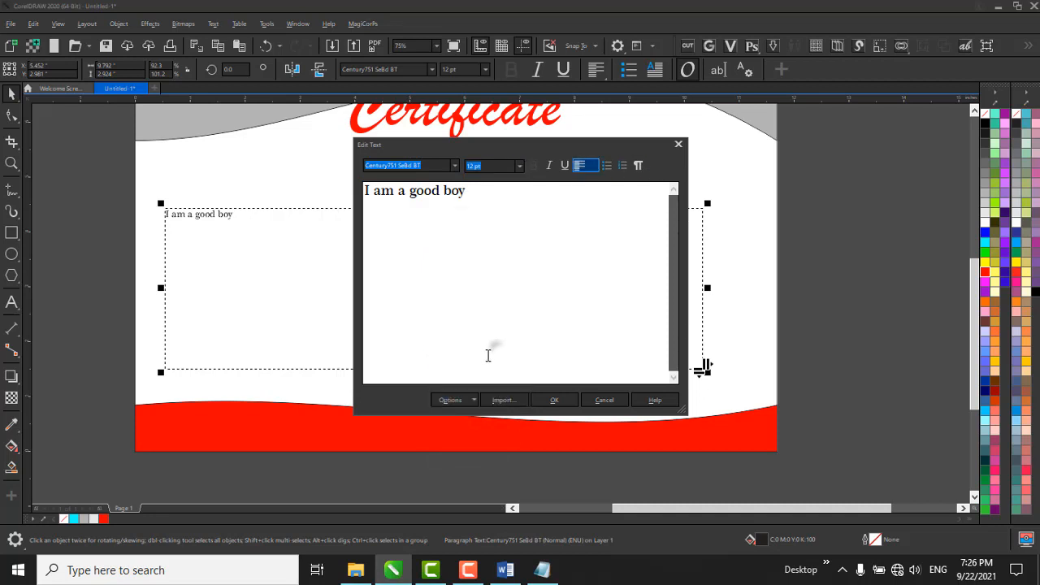
click(466, 401)
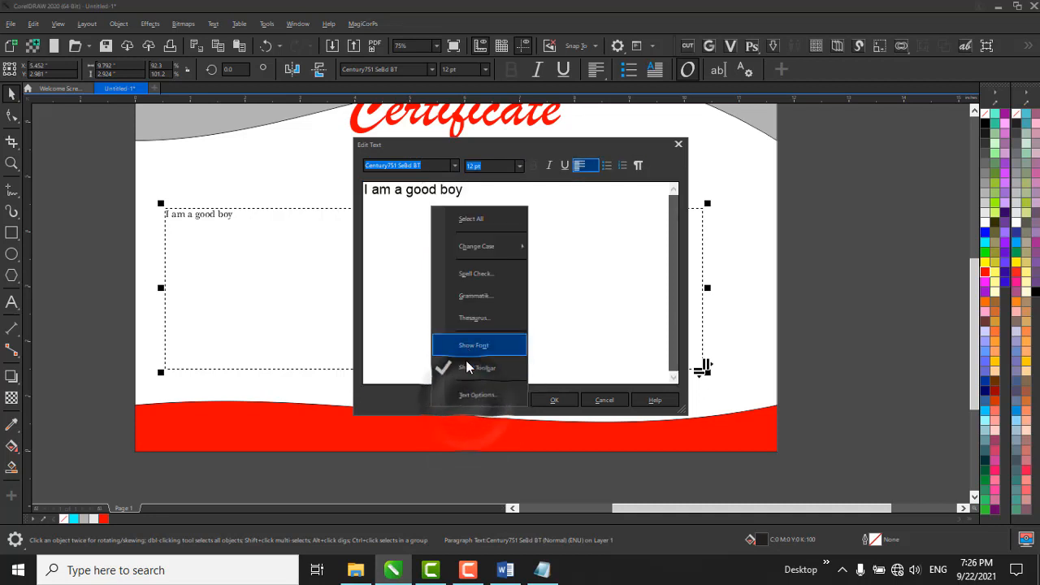
click(462, 365)
click(446, 399)
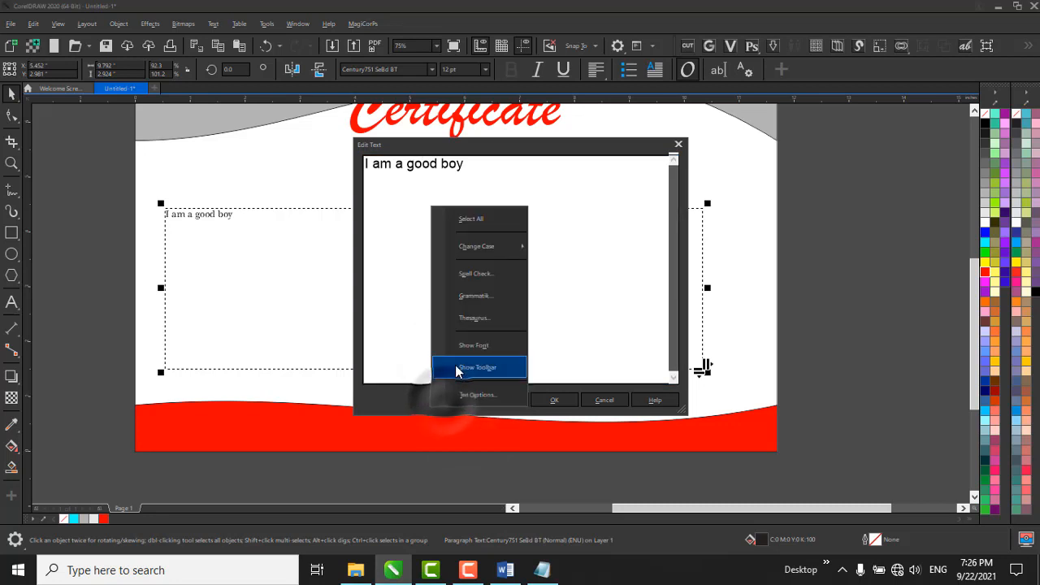
click(471, 365)
click(452, 399)
click(461, 343)
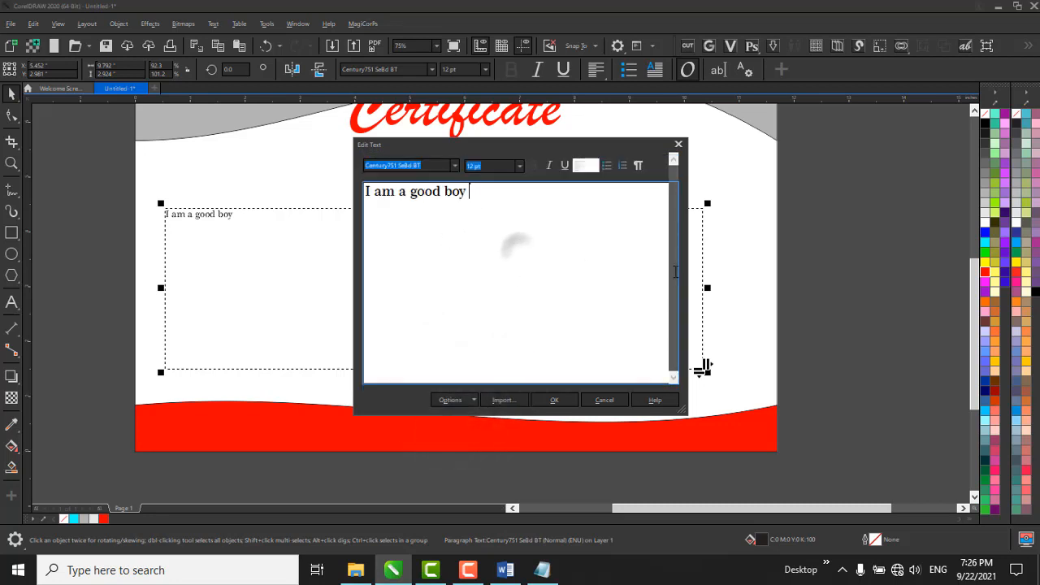
Show and hide the non-printing characters in the Edit Text dialog, and look over the source text in Word.
click(637, 166)
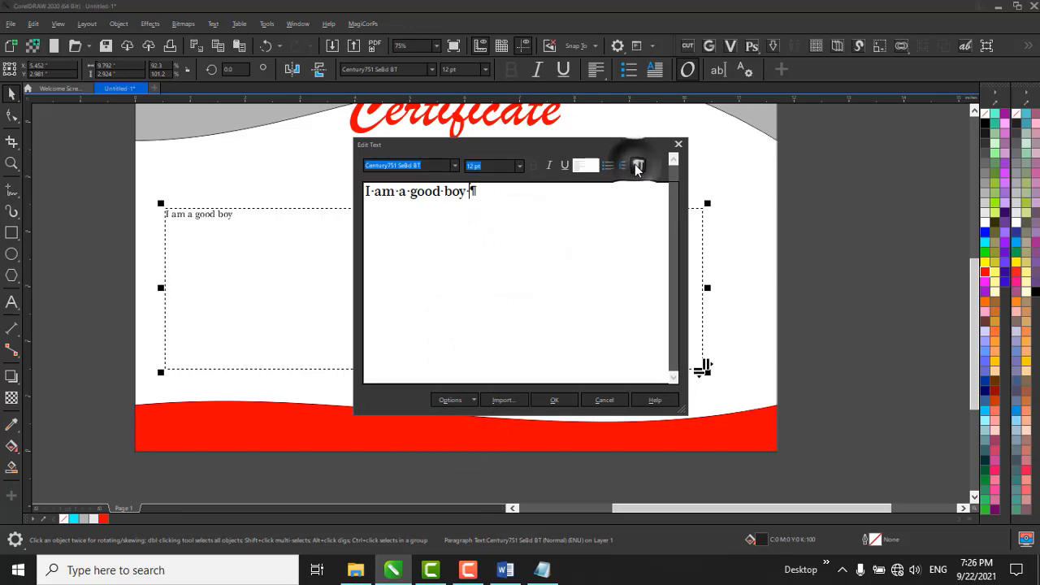
click(638, 166)
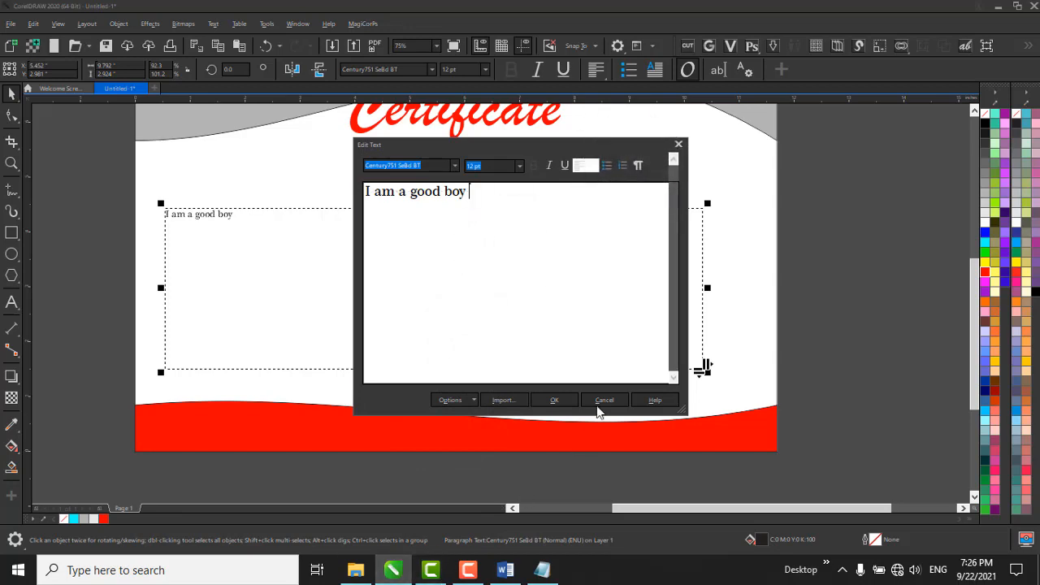
click(505, 570)
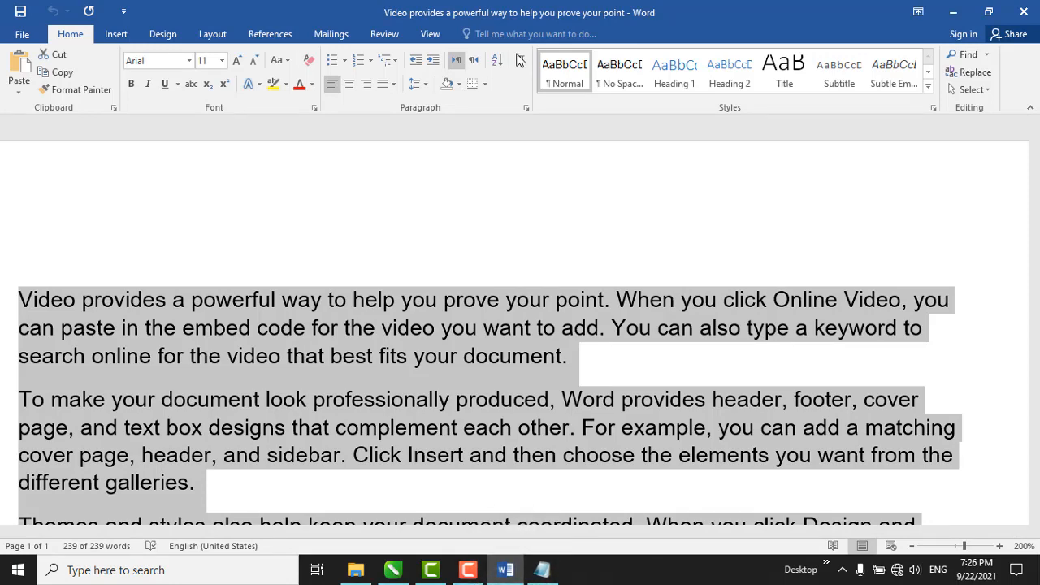
click(953, 12)
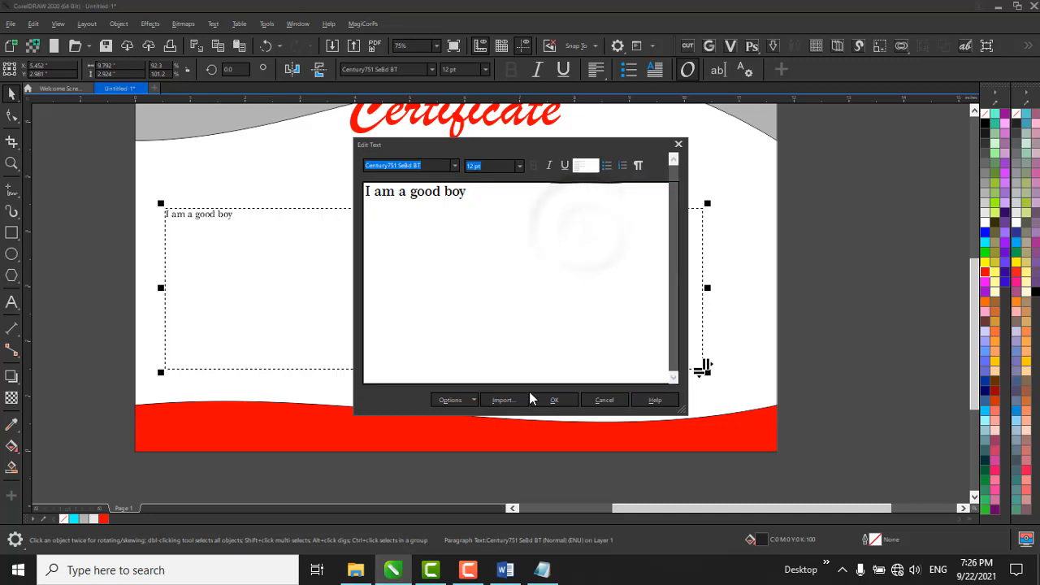
Clear the sentence from the Edit Text dialog and try to import the Word file "Video provides a powerful way to help you prove your point".
key(ctrl+a)
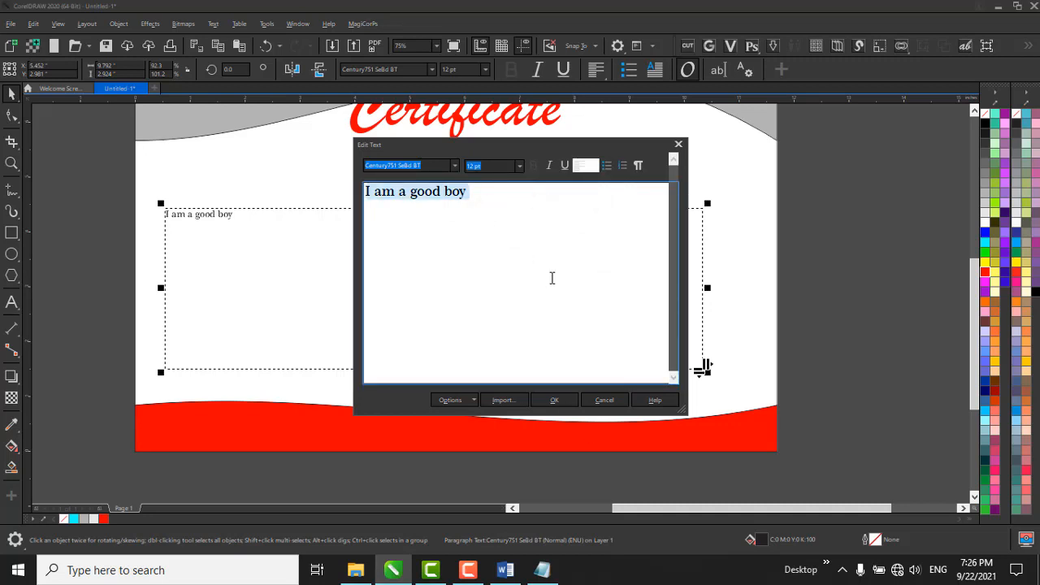
key(Delete)
click(502, 400)
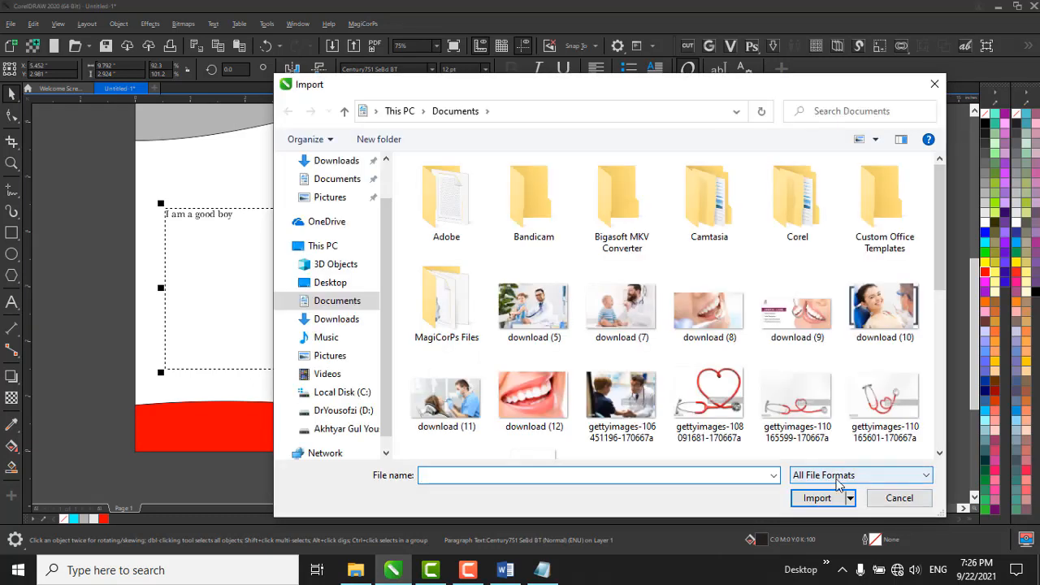
click(839, 477)
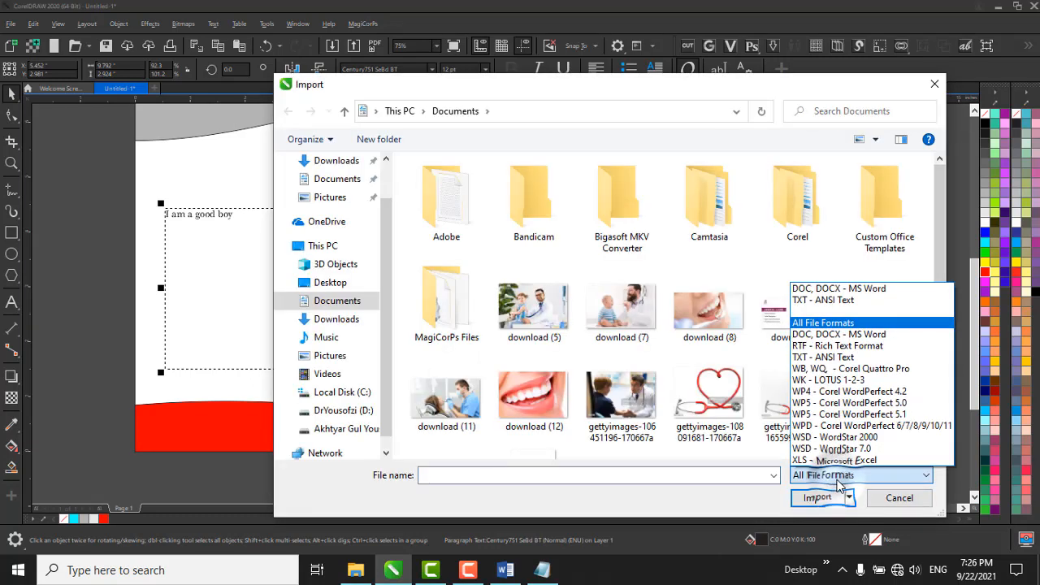
click(875, 338)
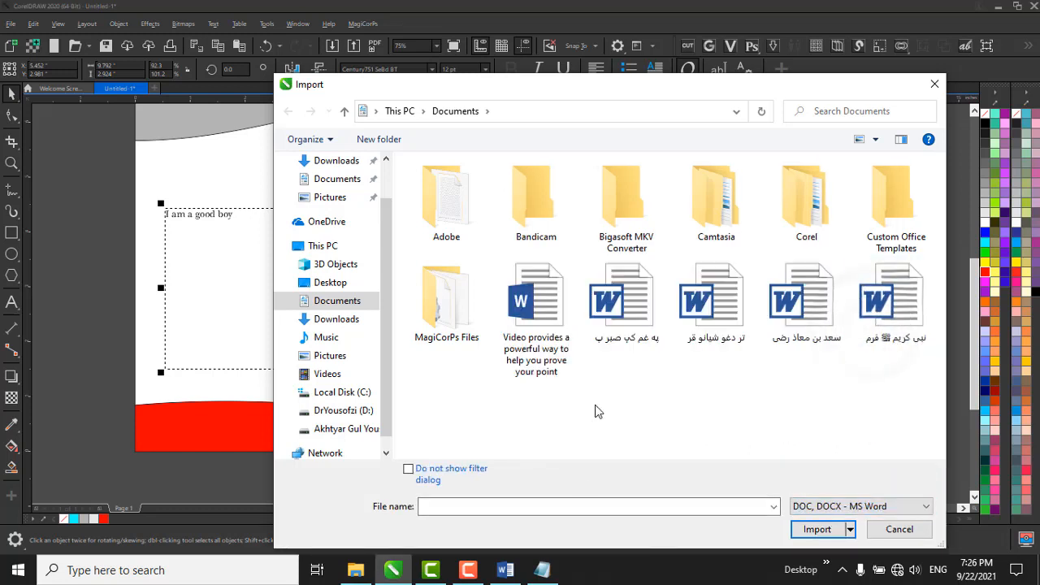
click(536, 317)
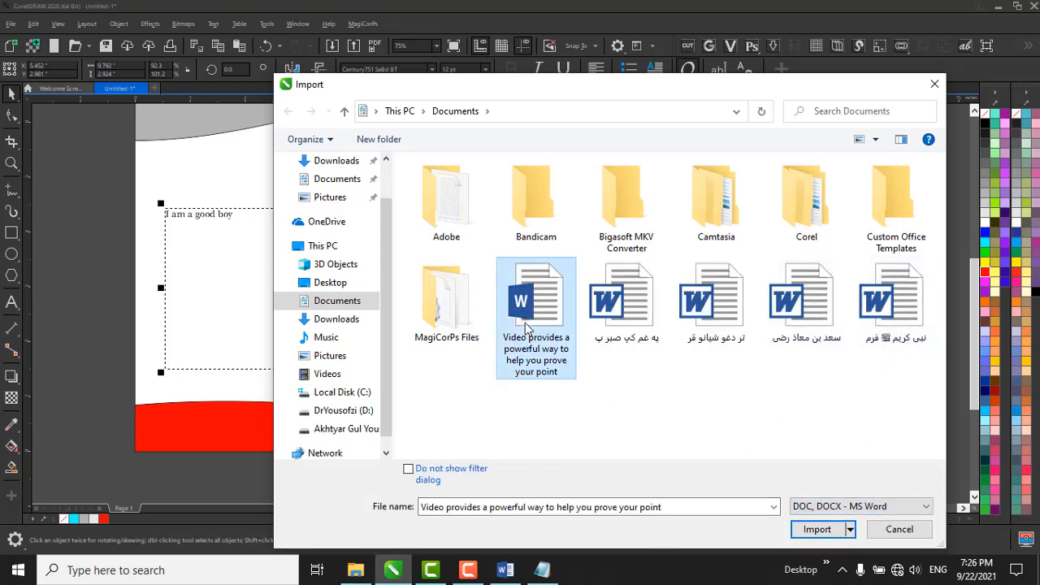
click(839, 530)
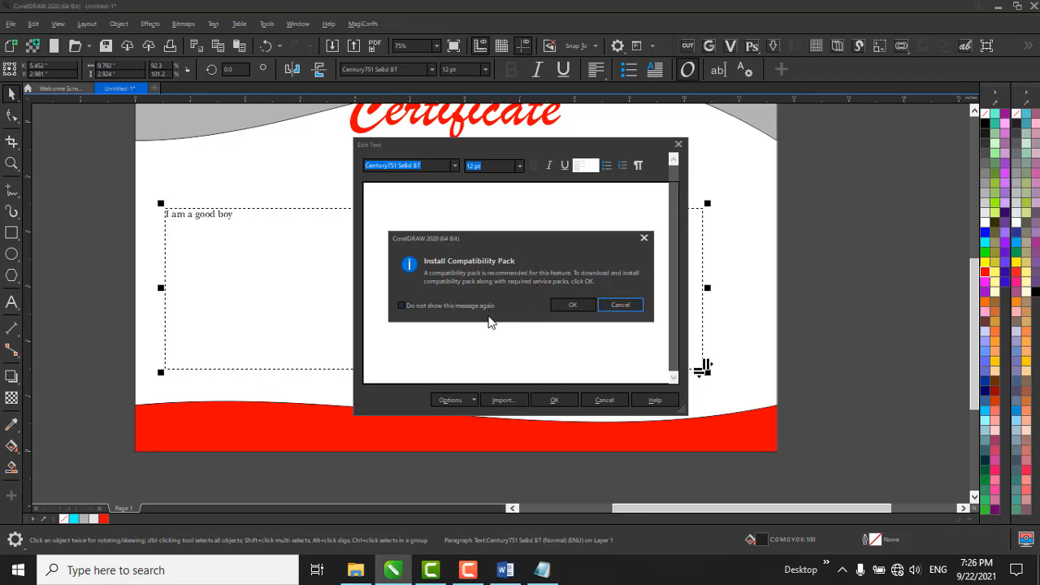
click(629, 304)
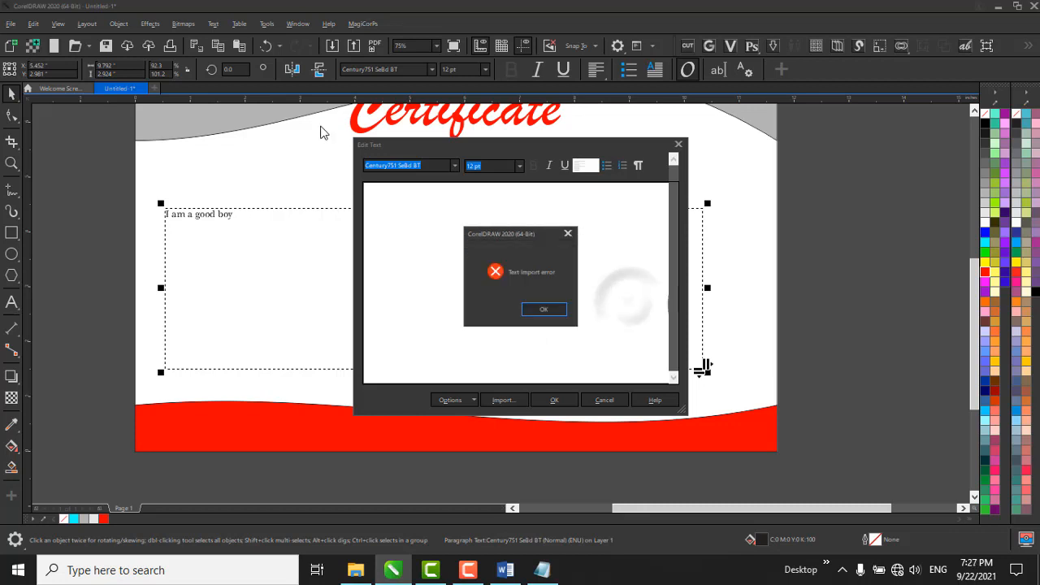
click(563, 310)
Try the same Word document import again, this time accepting the compatibility pack download.
click(520, 401)
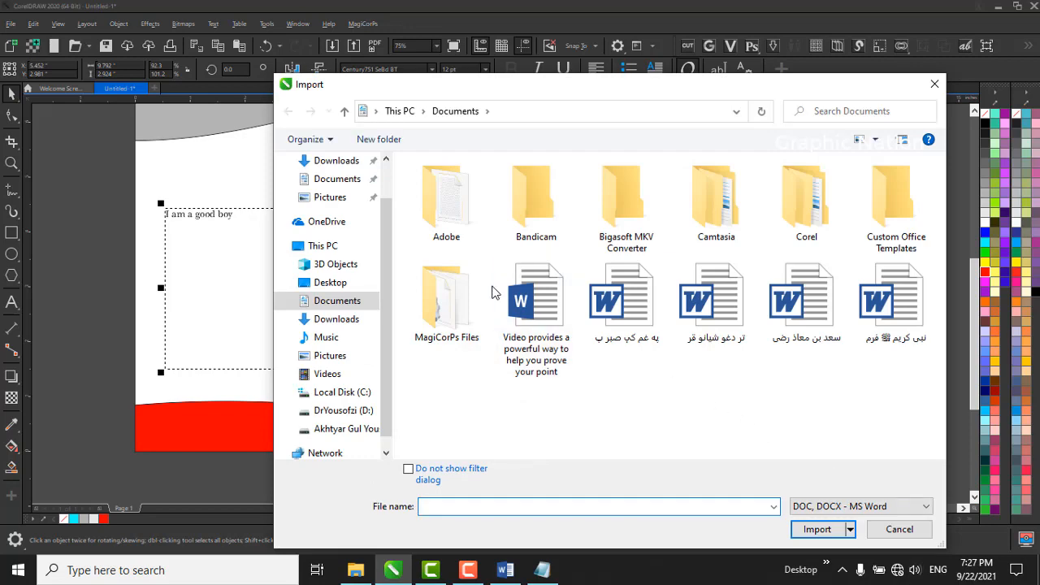
click(553, 325)
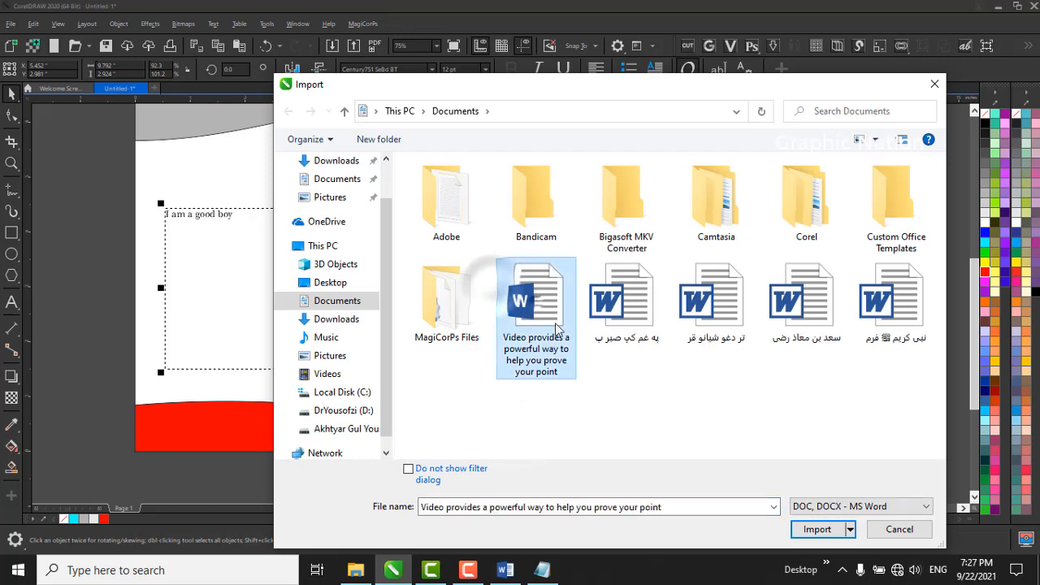
click(827, 528)
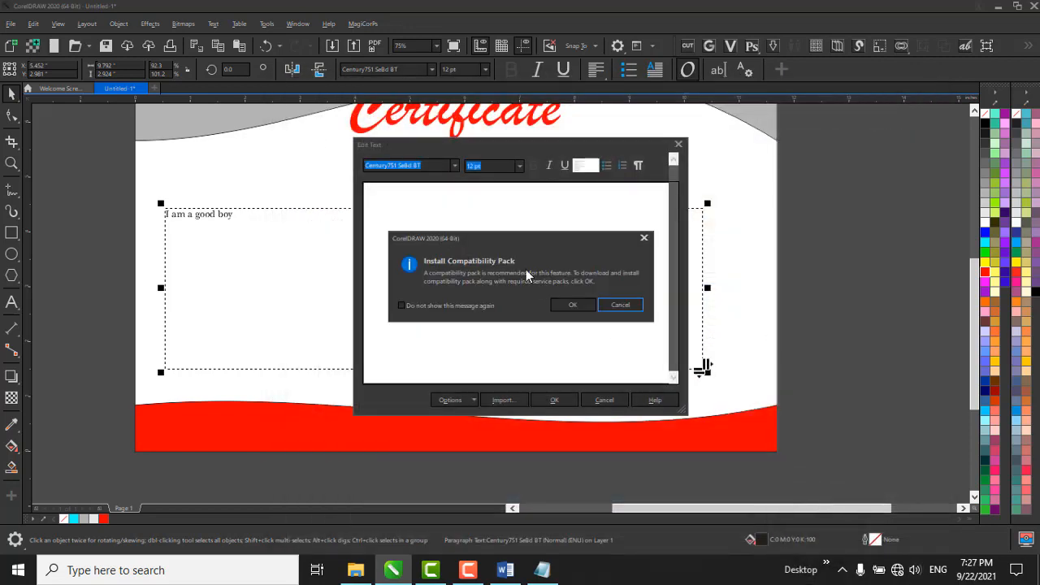
click(581, 303)
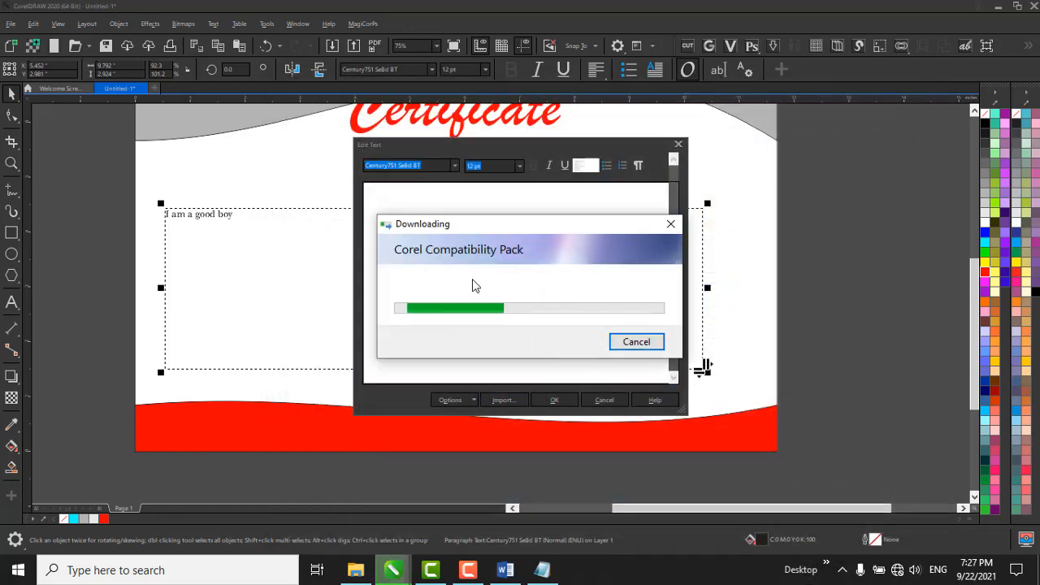
click(629, 309)
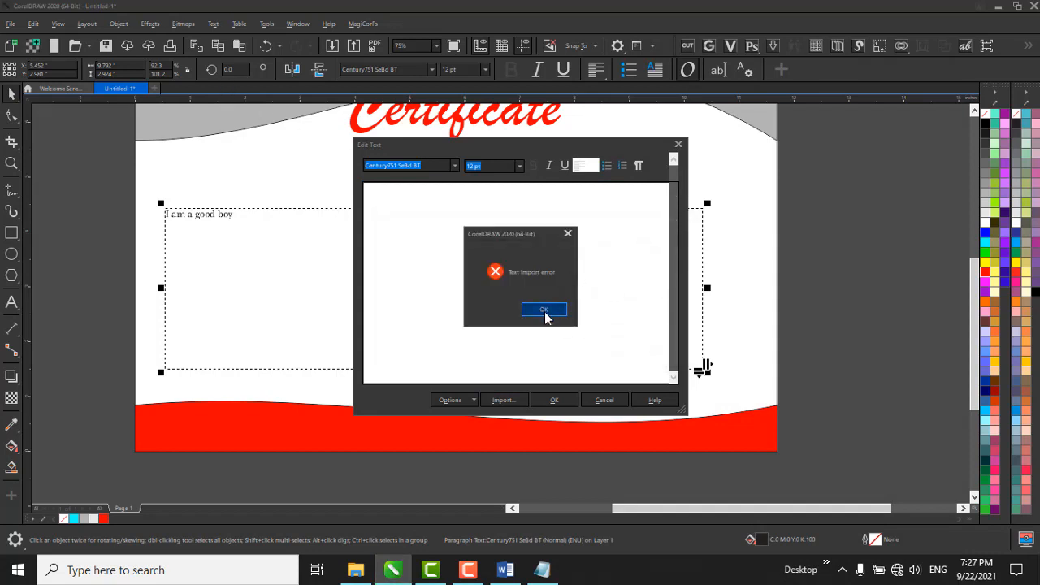
click(544, 310)
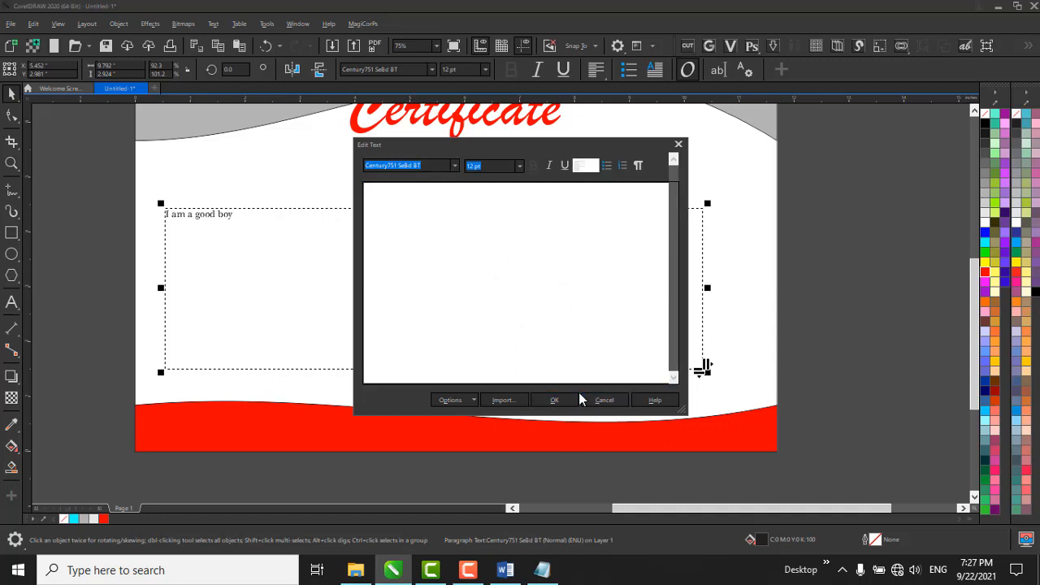
Apply the emptied text to the paragraph frame on the certificate.
click(547, 394)
scroll(415, 282, up, 4)
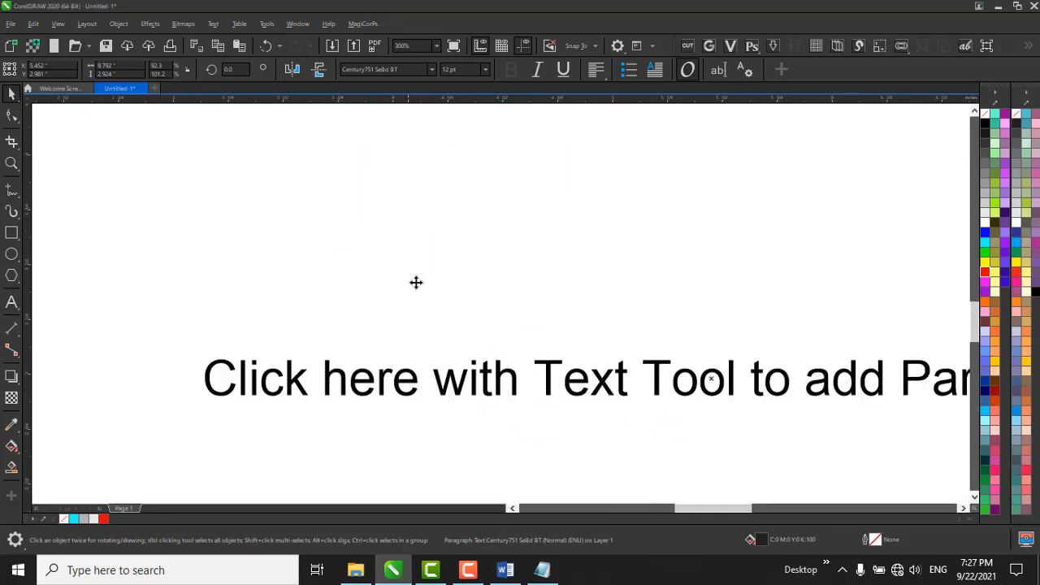
scroll(469, 316, down, 6)
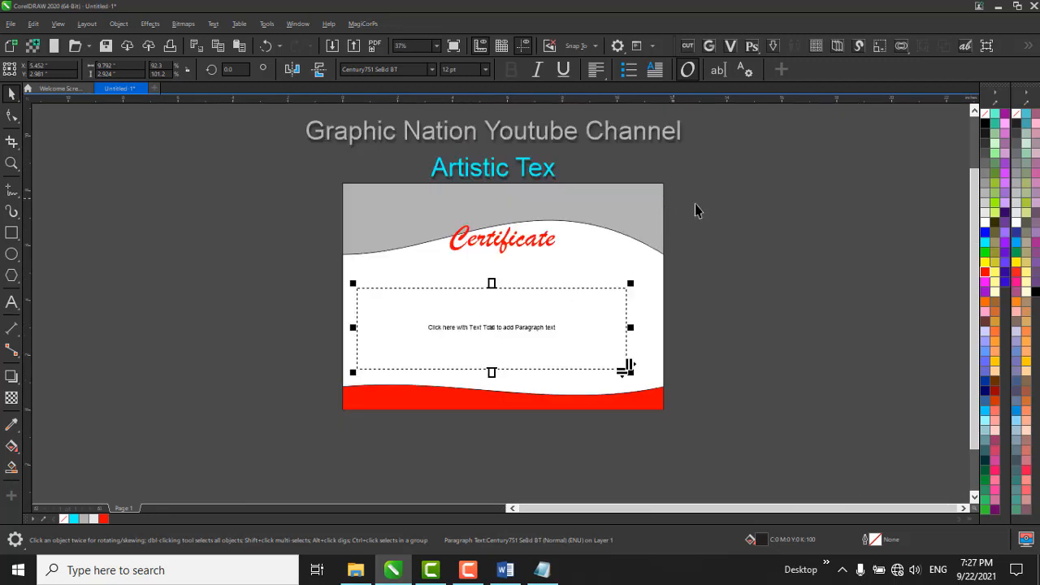
Open the text properties of the paragraph frame and look at its font list and font style options.
click(746, 73)
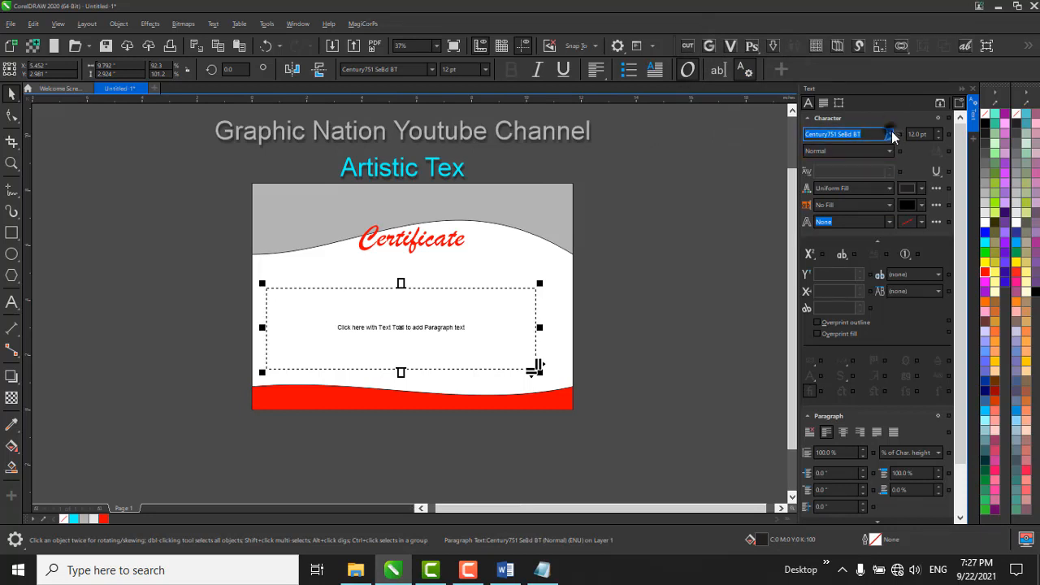
click(890, 135)
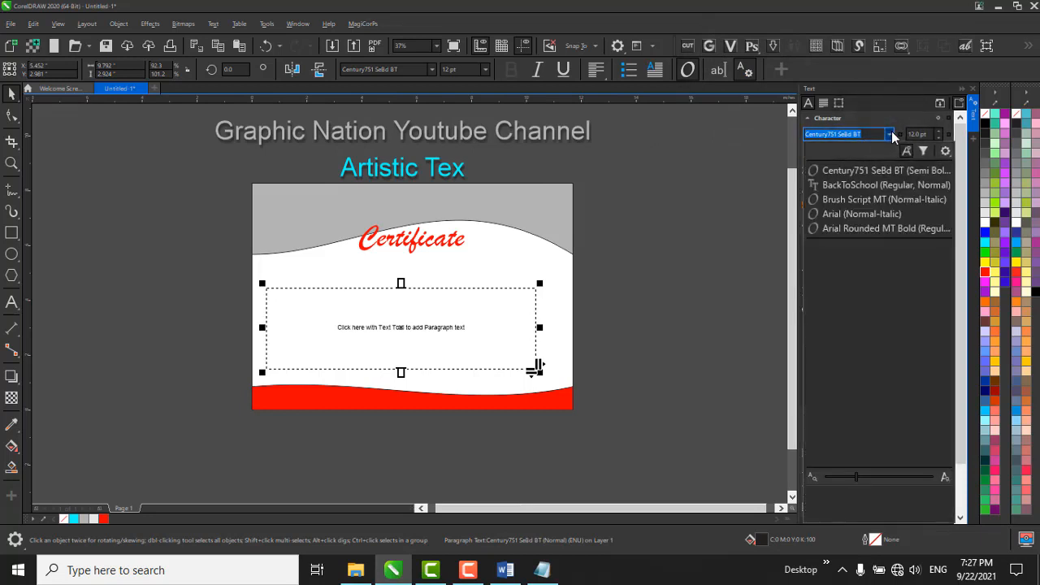
click(890, 134)
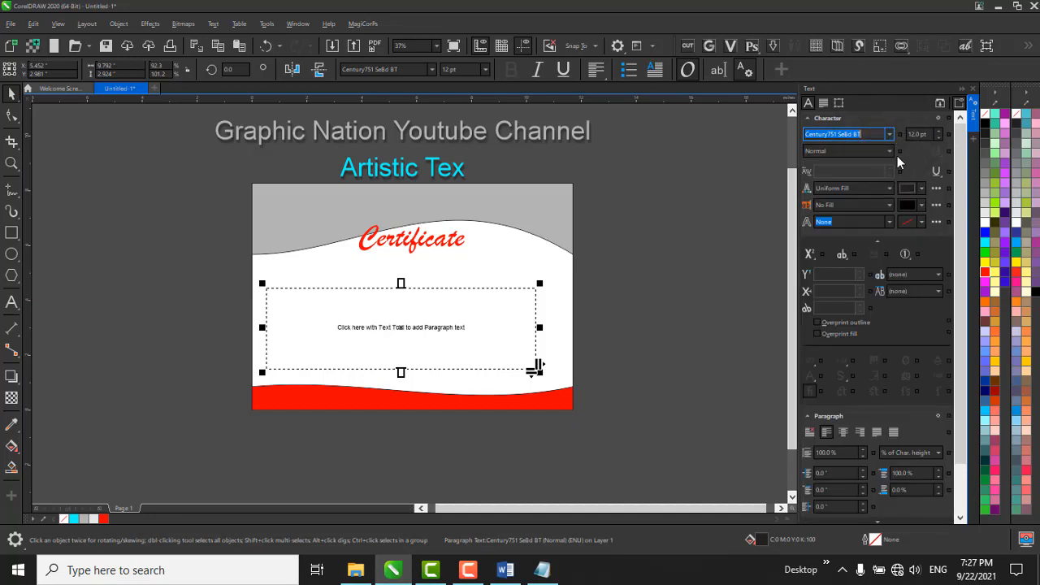
click(889, 153)
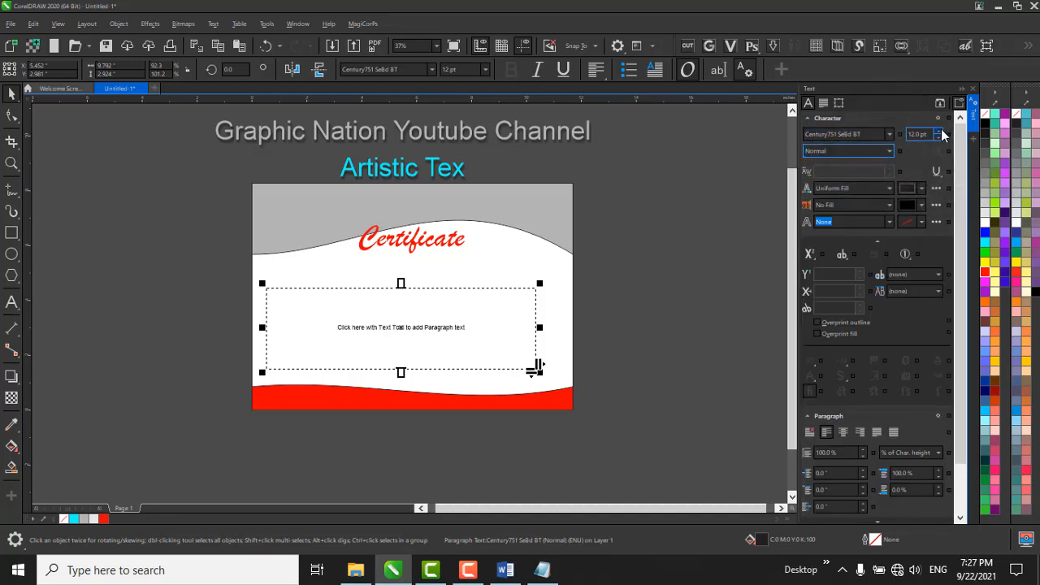
Look at the character fill settings, and try to set the uniform fill to C 0, M 100, Y 54, K 0.
click(830, 193)
click(846, 191)
click(847, 192)
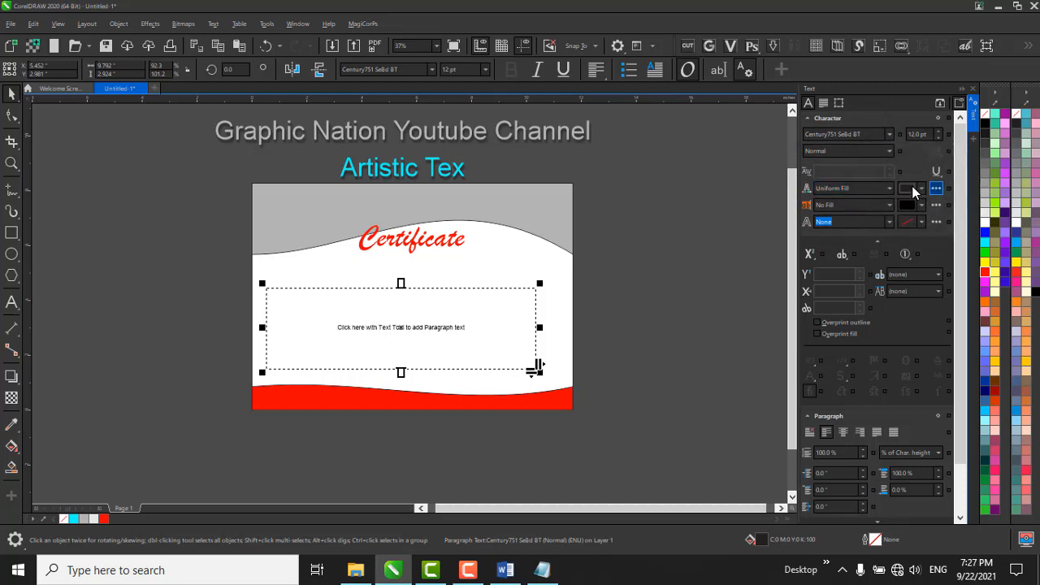
click(936, 188)
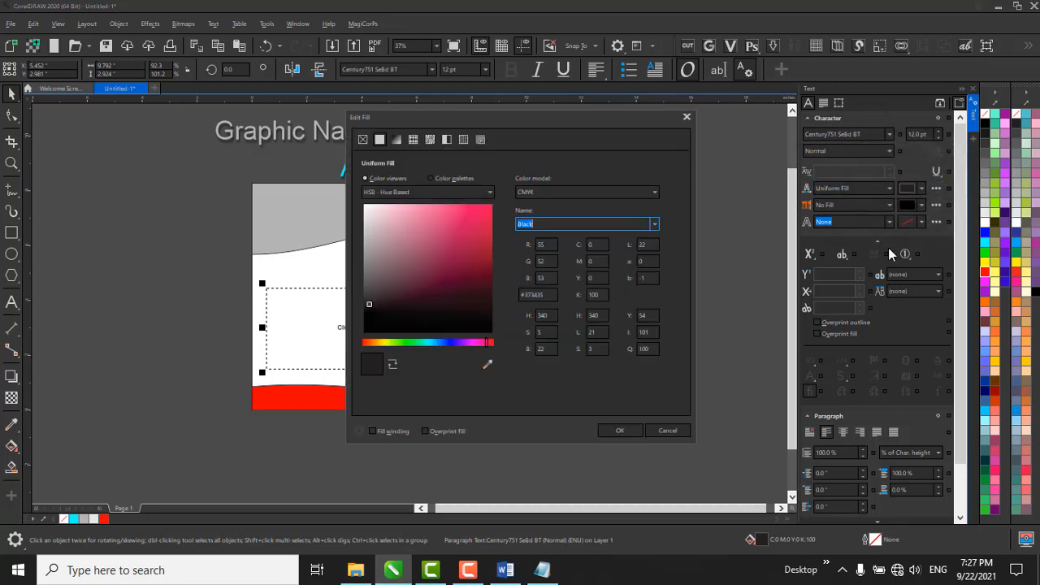
click(687, 119)
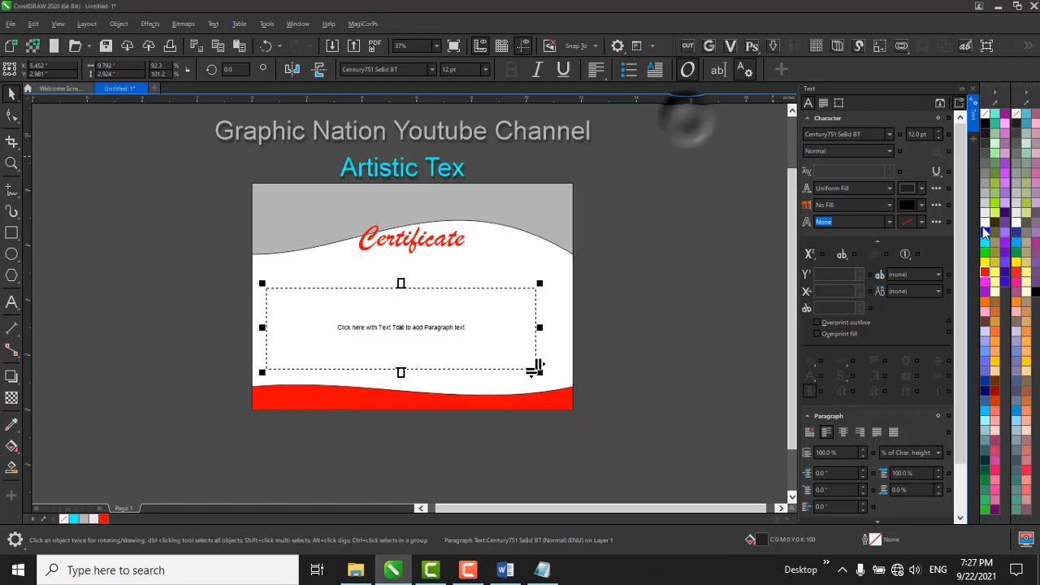
click(920, 188)
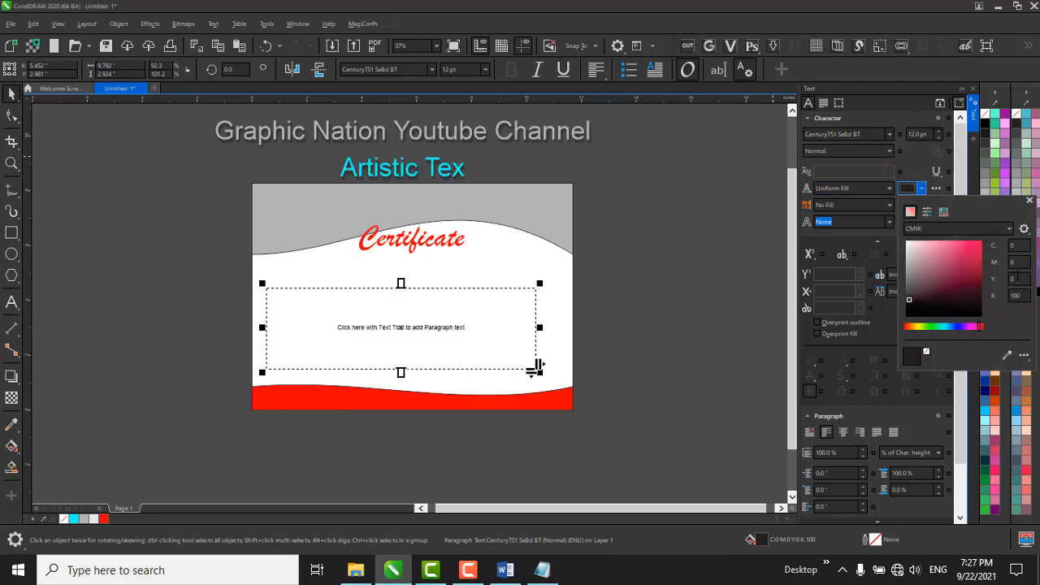
click(973, 246)
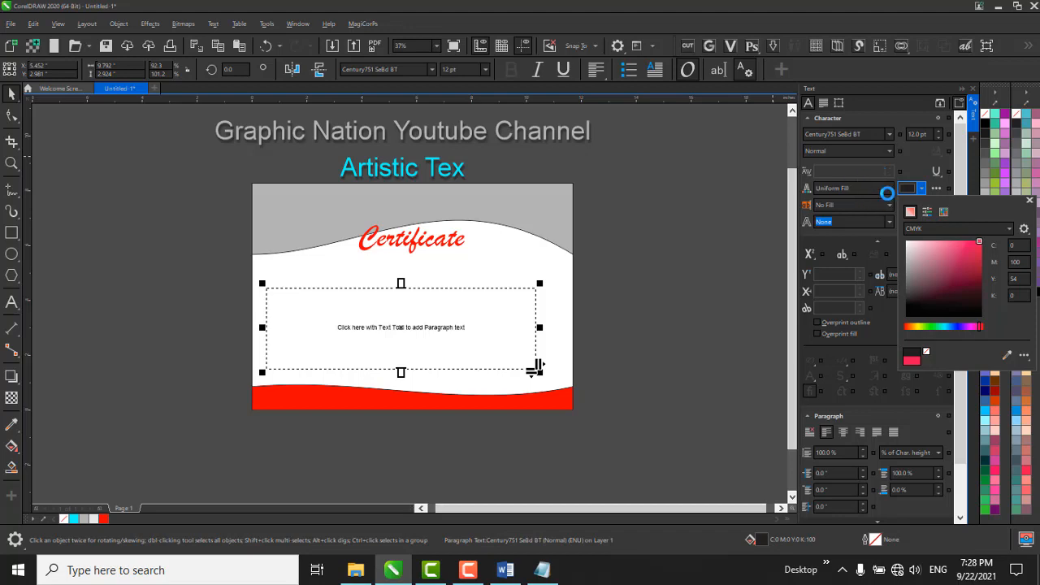
Close the Word document, the untitled Notepad file without saving and the Documents folder window, and refresh the desktop.
click(505, 569)
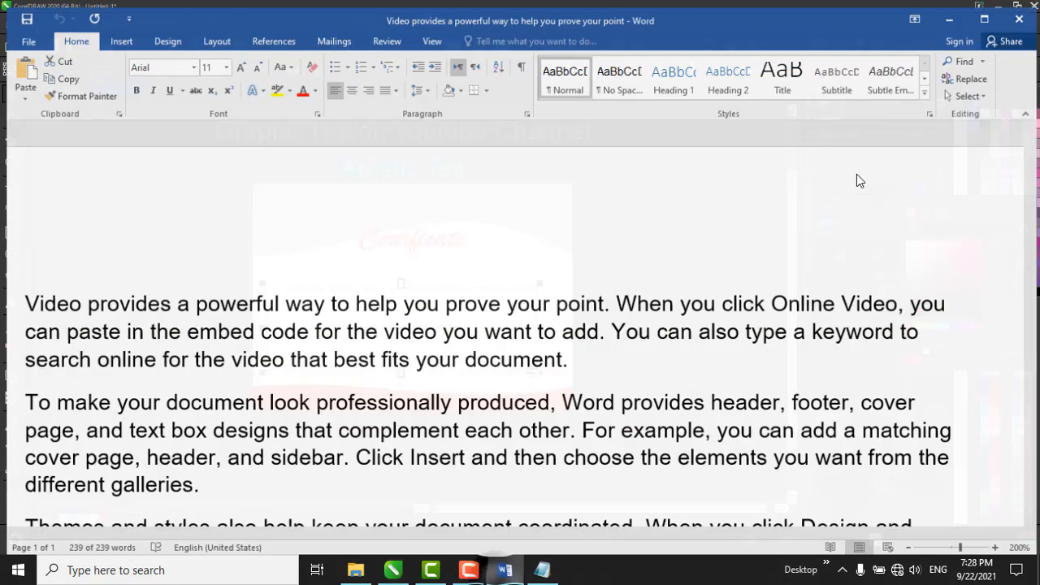
click(1022, 11)
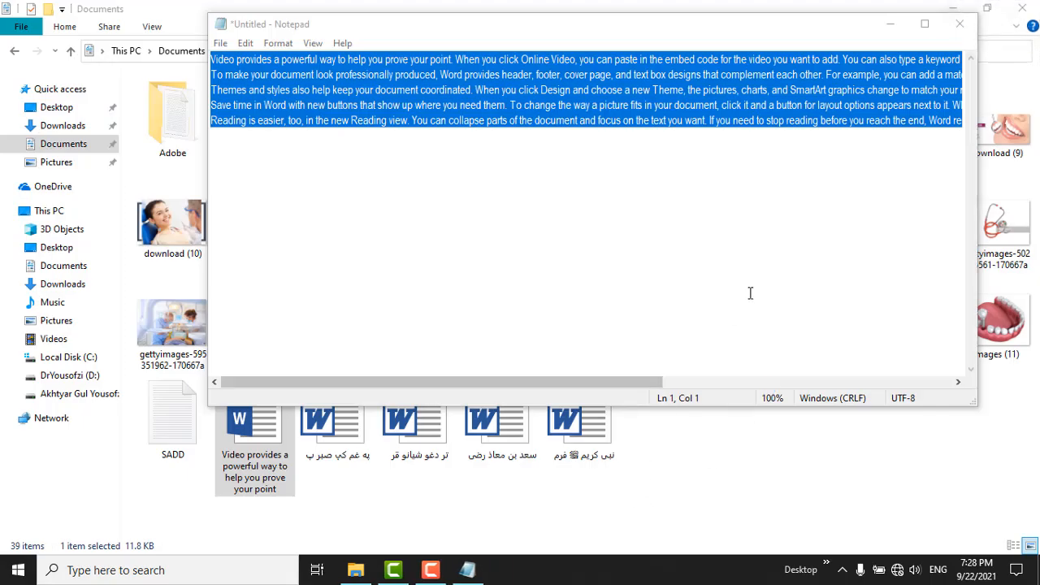
click(960, 23)
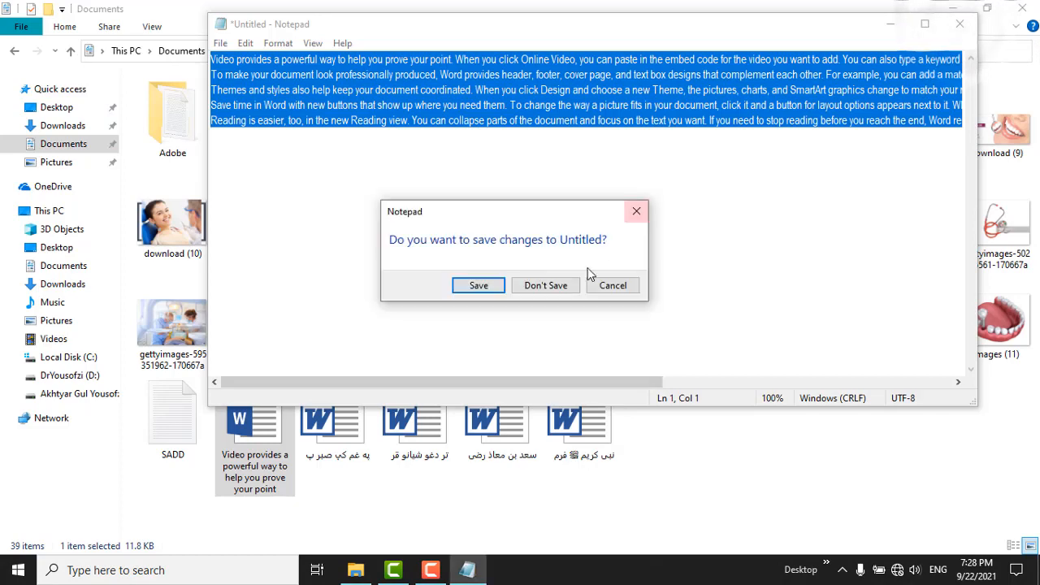
click(557, 284)
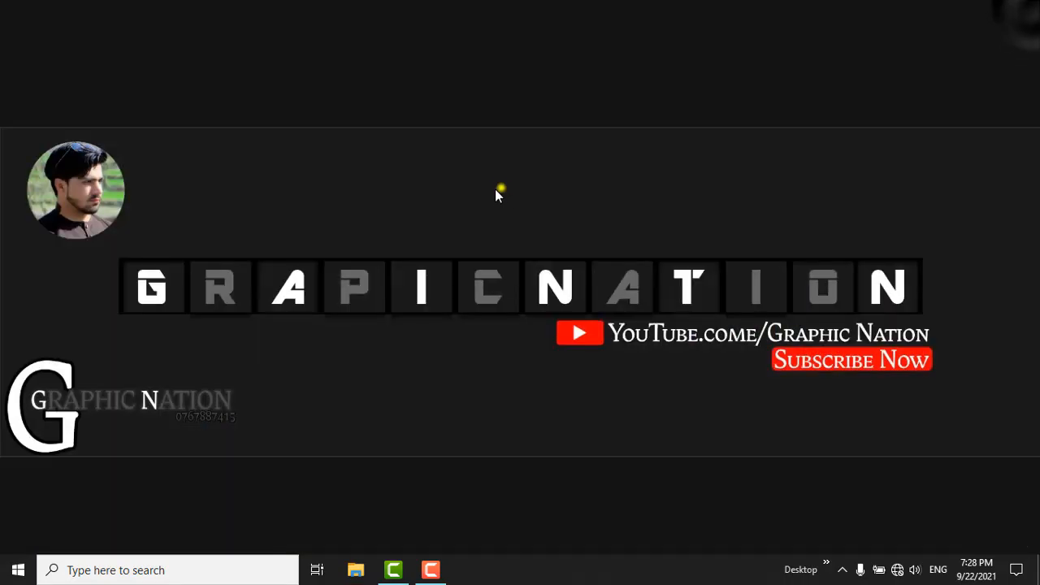
right_click(497, 192)
click(580, 235)
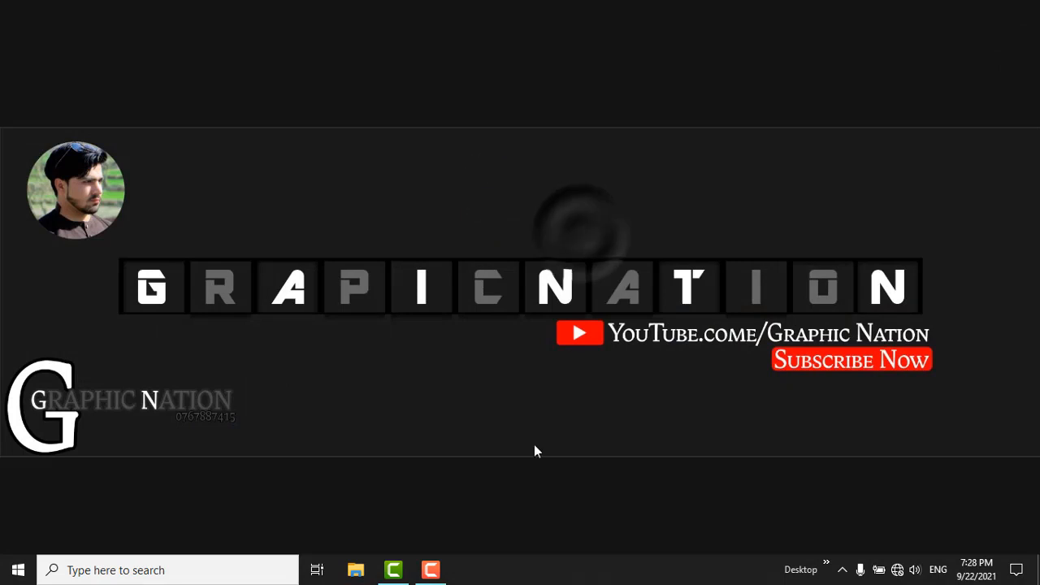
click(439, 571)
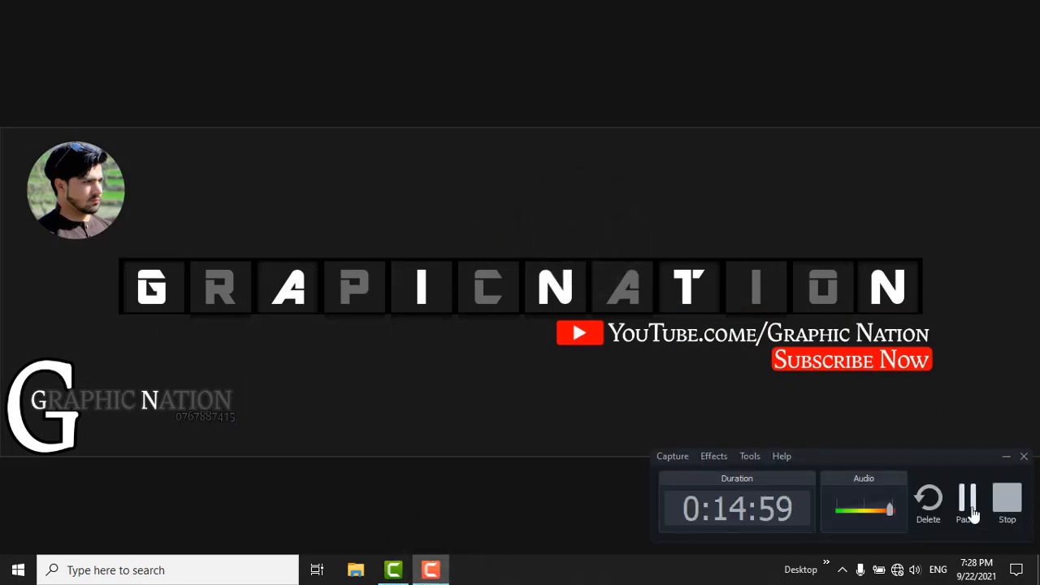
click(968, 495)
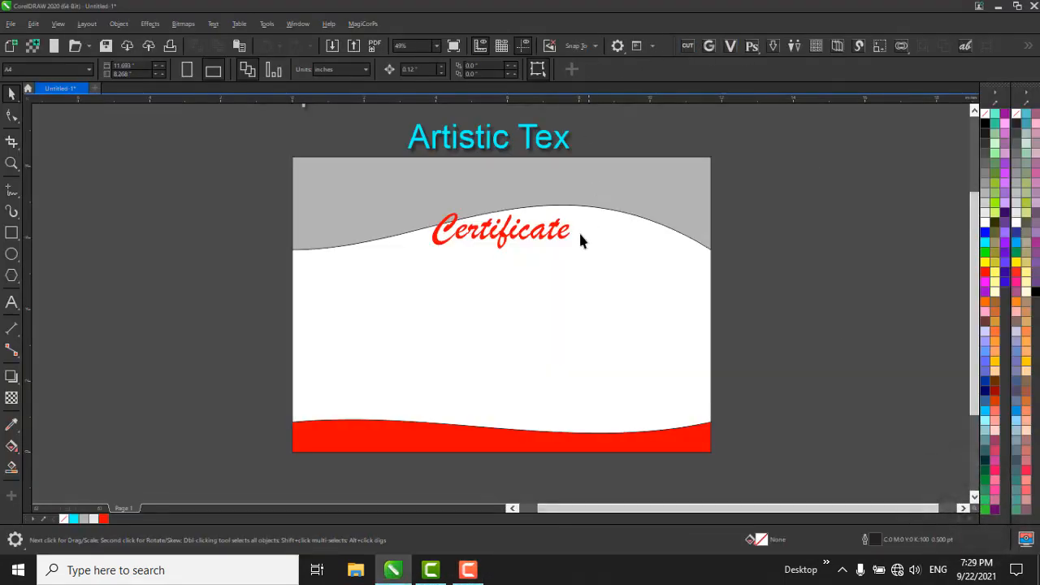
Open the text properties for the "Certificate" title on the reopened certificate page.
click(499, 243)
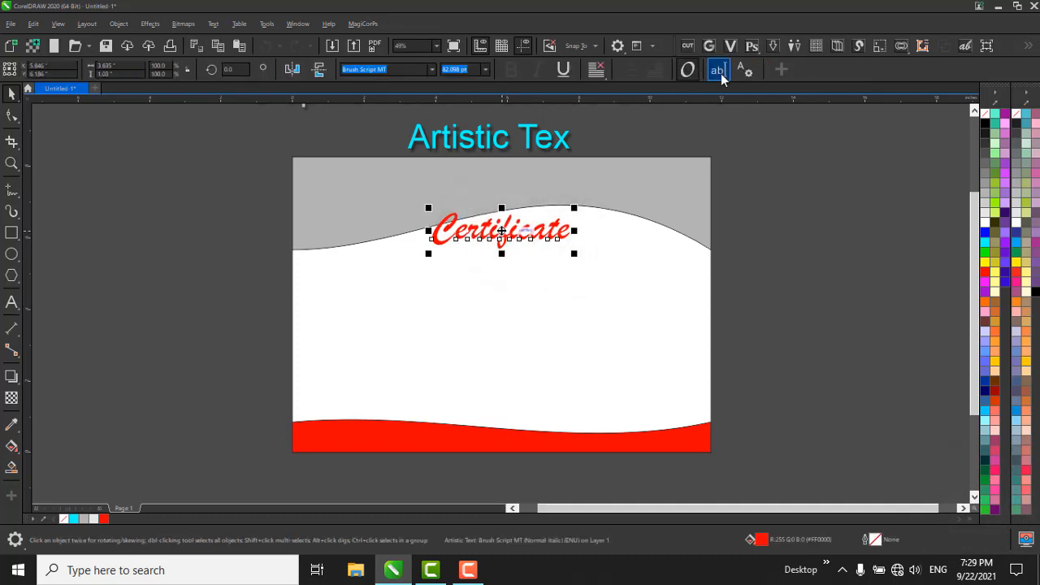
click(745, 70)
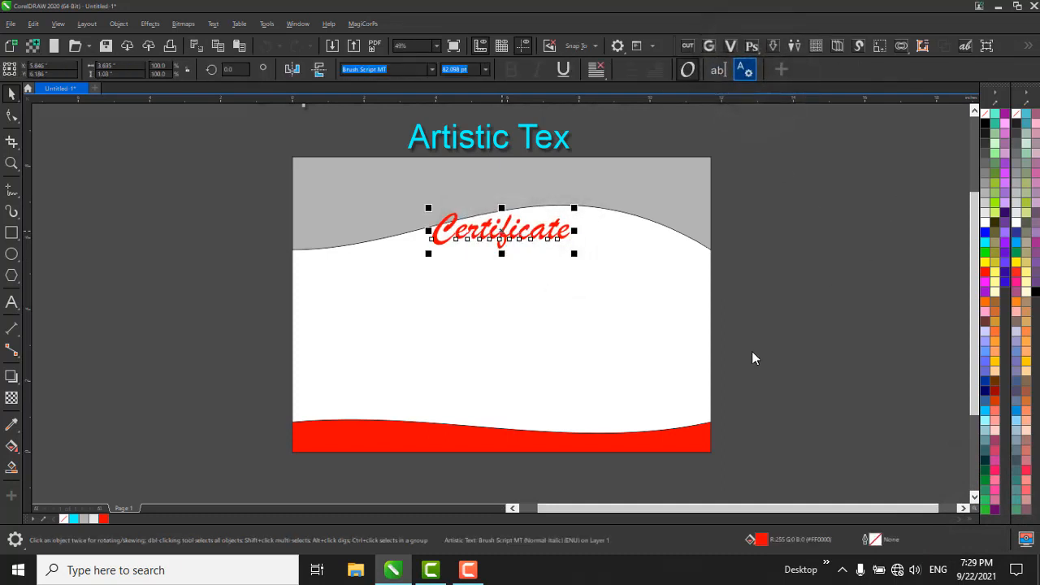
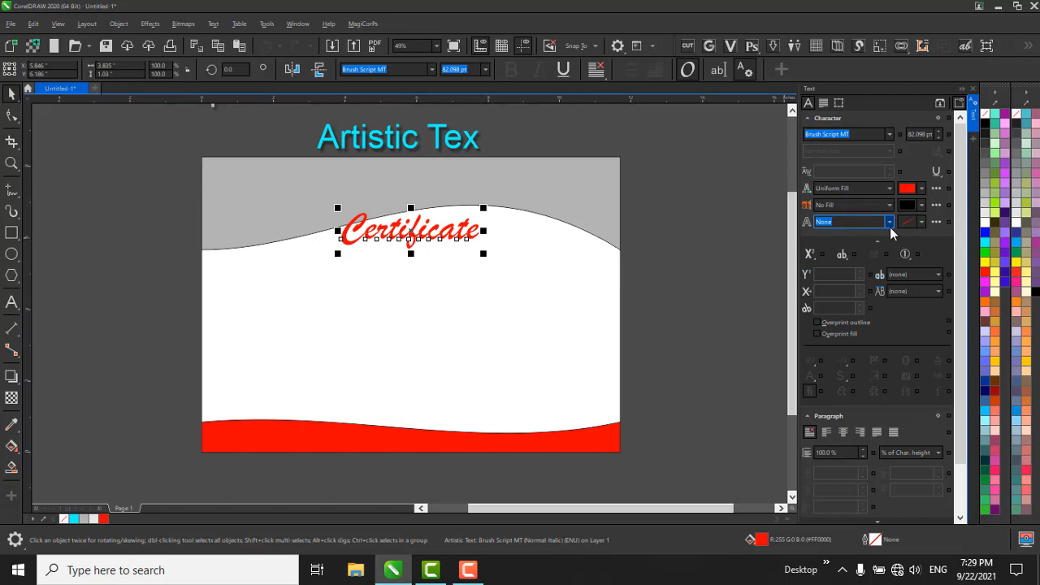
Try a 16 pt outline on the "Certificate" title, and set the outline to 1.5 pt in yellow.
click(891, 223)
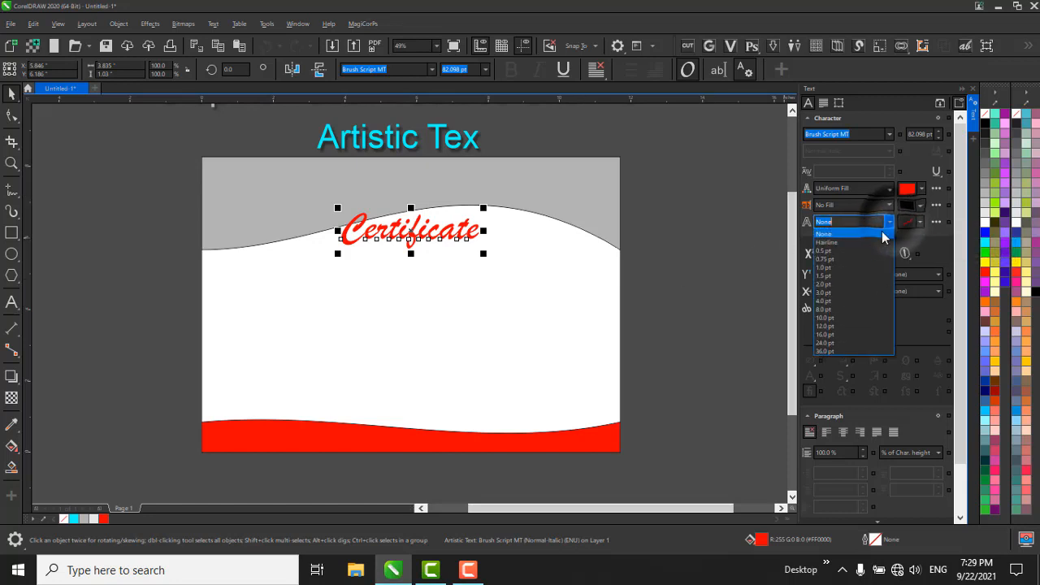
click(848, 334)
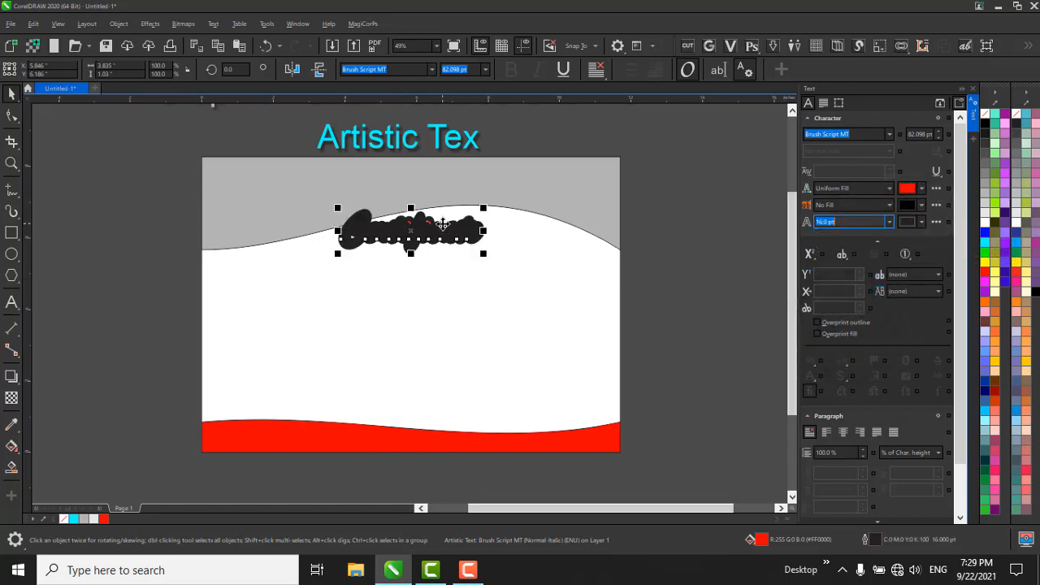
scroll(484, 232, up, 4)
click(891, 221)
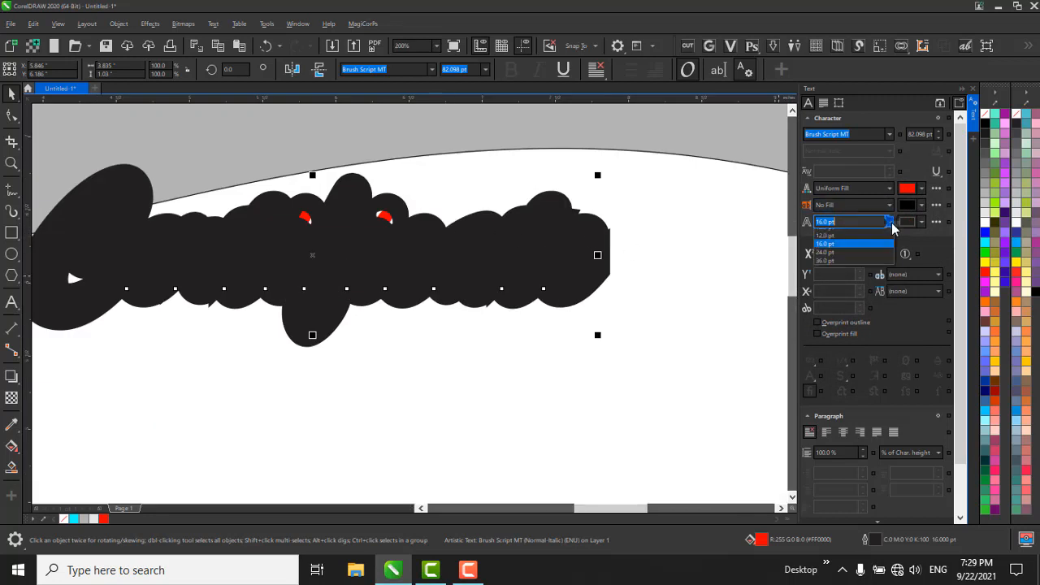
click(877, 268)
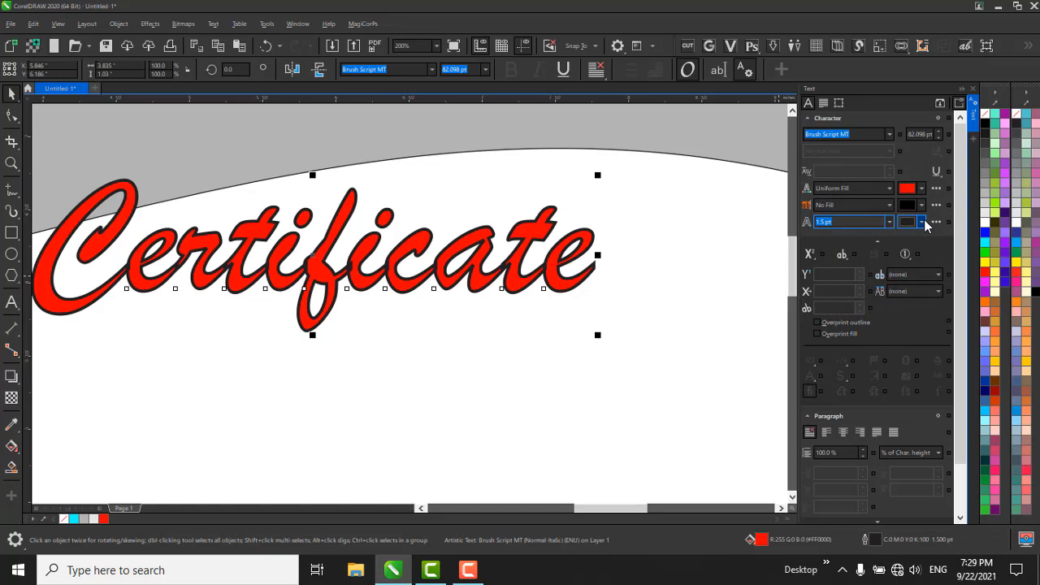
right_click(985, 261)
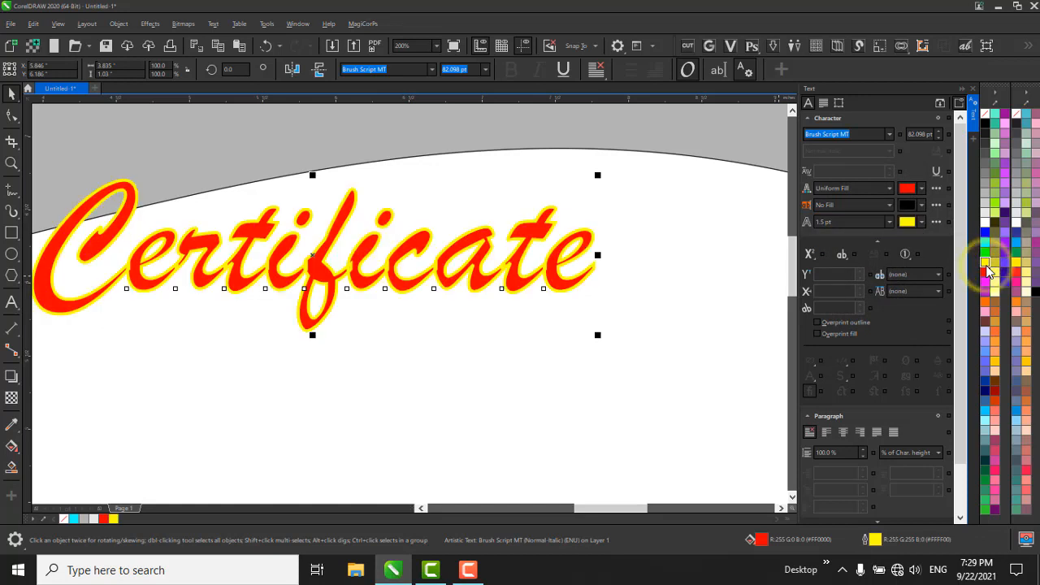
Examine the title's superscript and subscript, strikethrough, overline and overprint options, leaving strikethrough and overline at none.
click(811, 257)
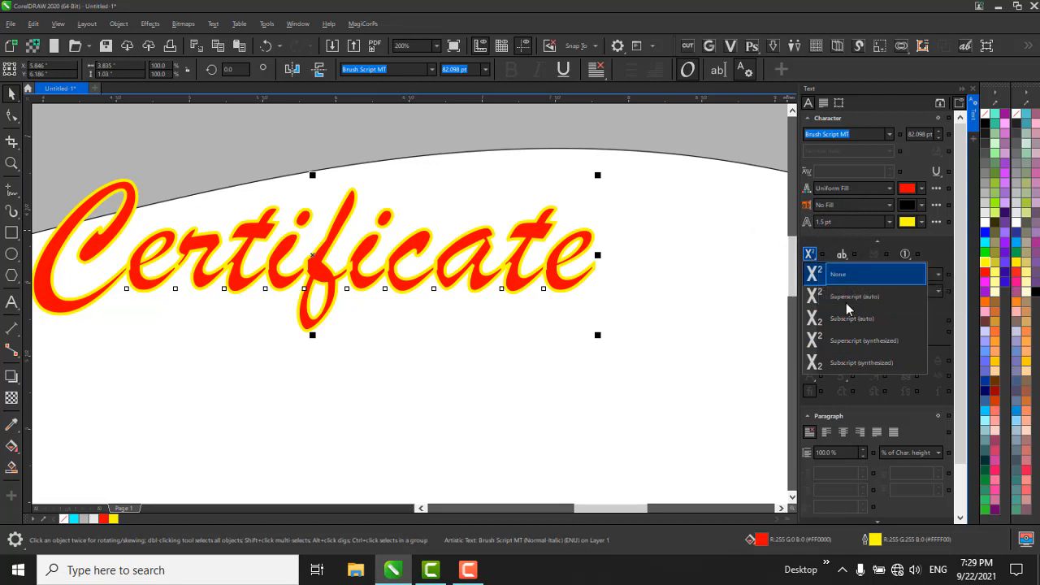
click(811, 255)
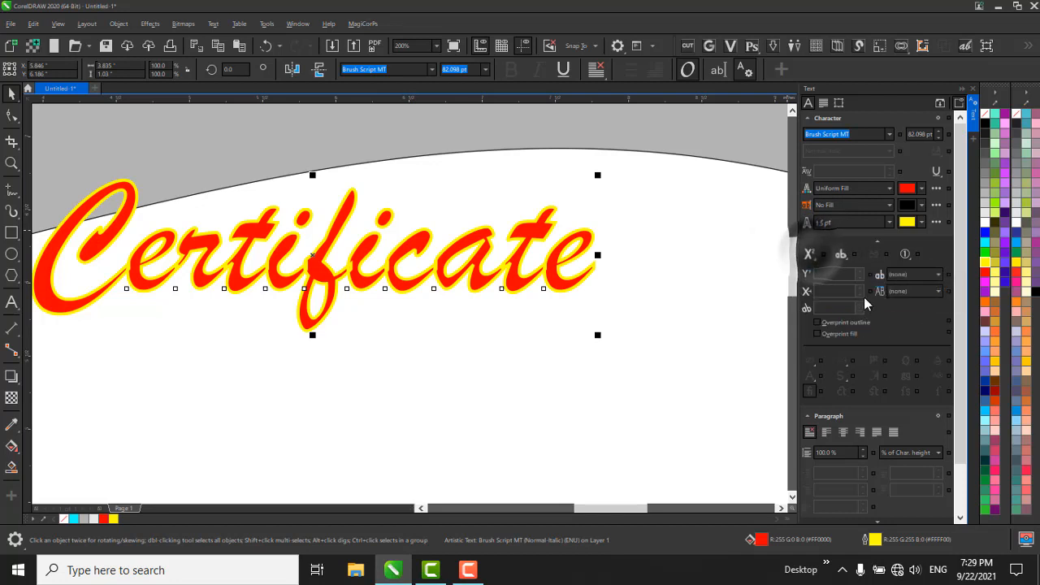
click(861, 273)
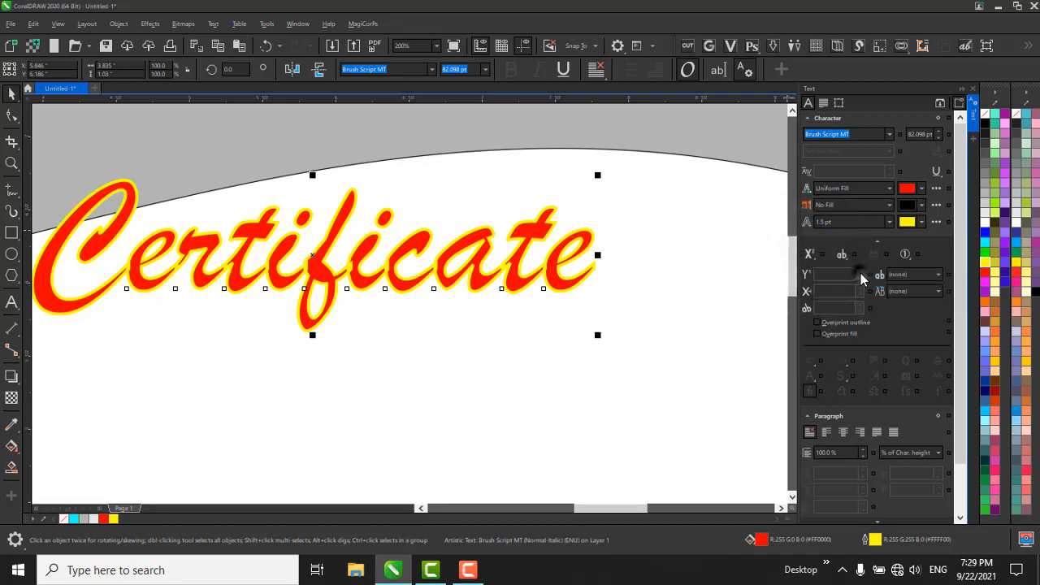
click(935, 276)
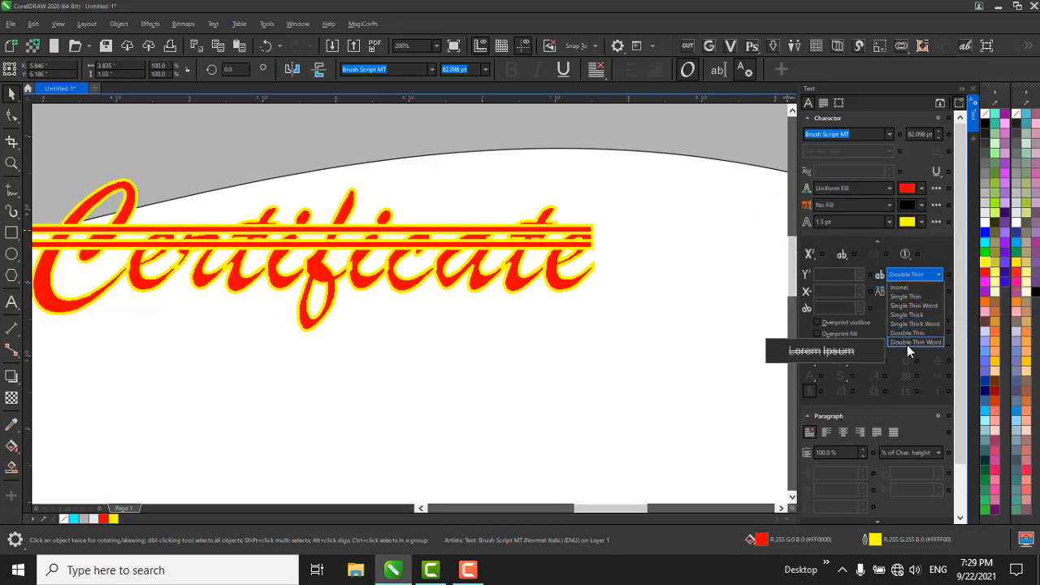
click(921, 288)
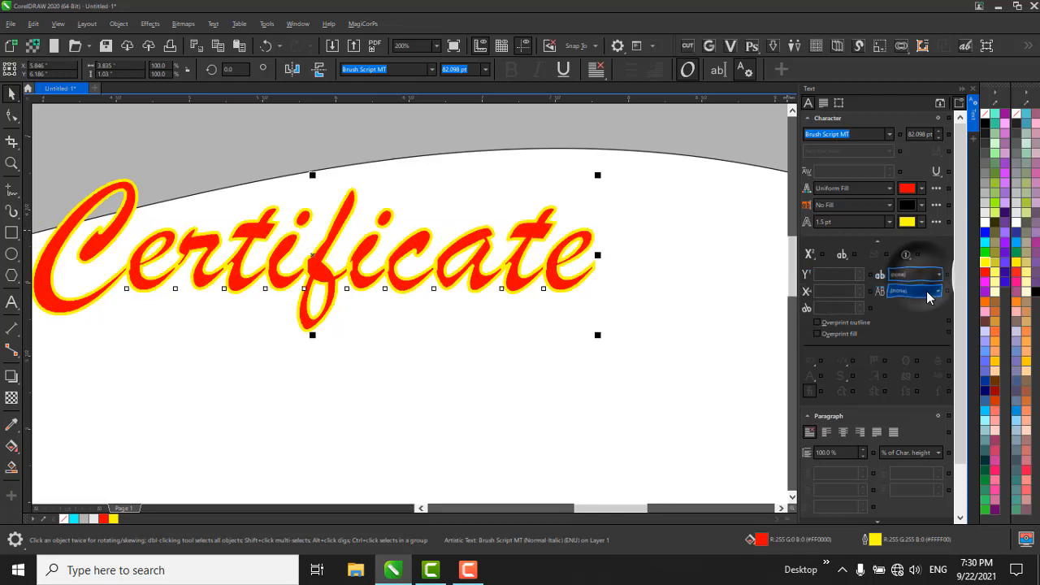
click(927, 292)
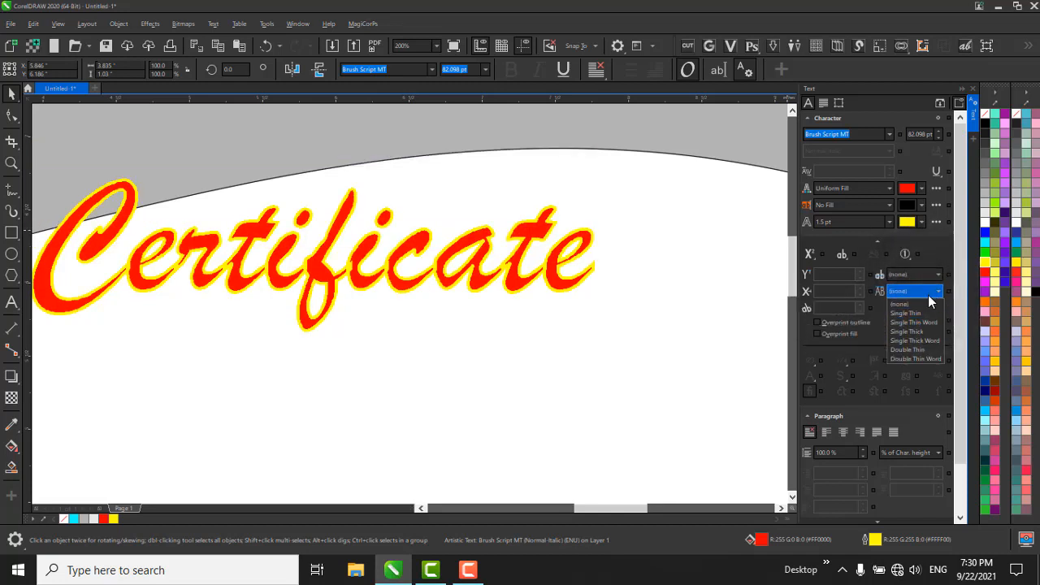
click(926, 304)
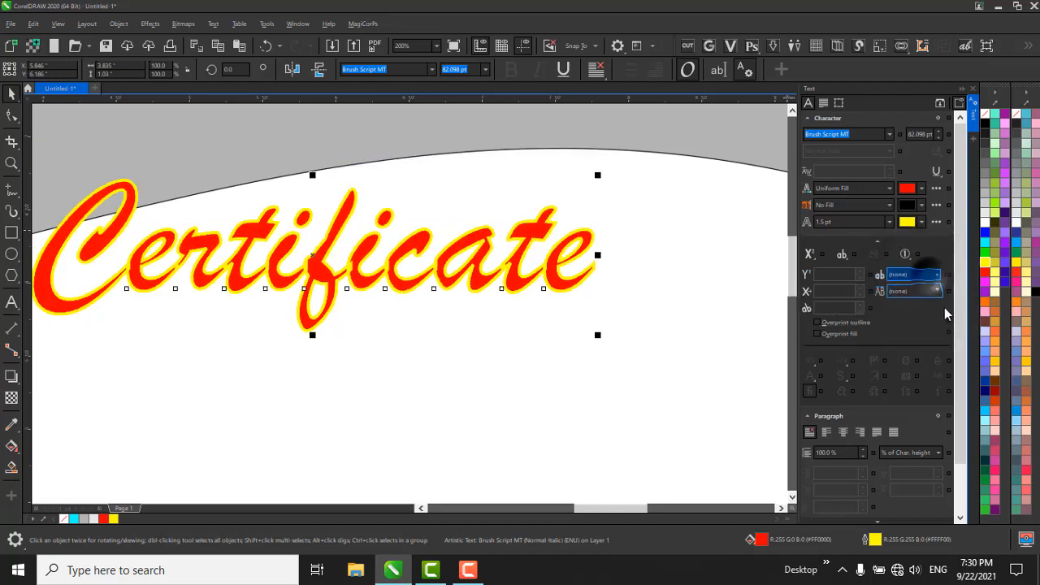
click(838, 333)
click(838, 334)
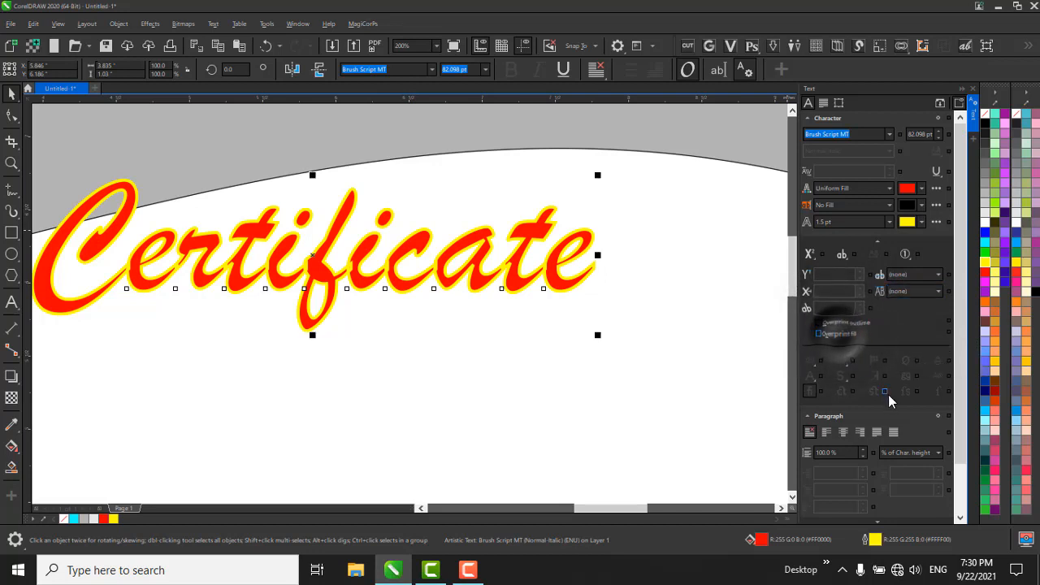
Look at the fraction and figure style options in the title's OpenType character settings, keeping Default Lining and Spacing.
scroll(858, 378, down, 1)
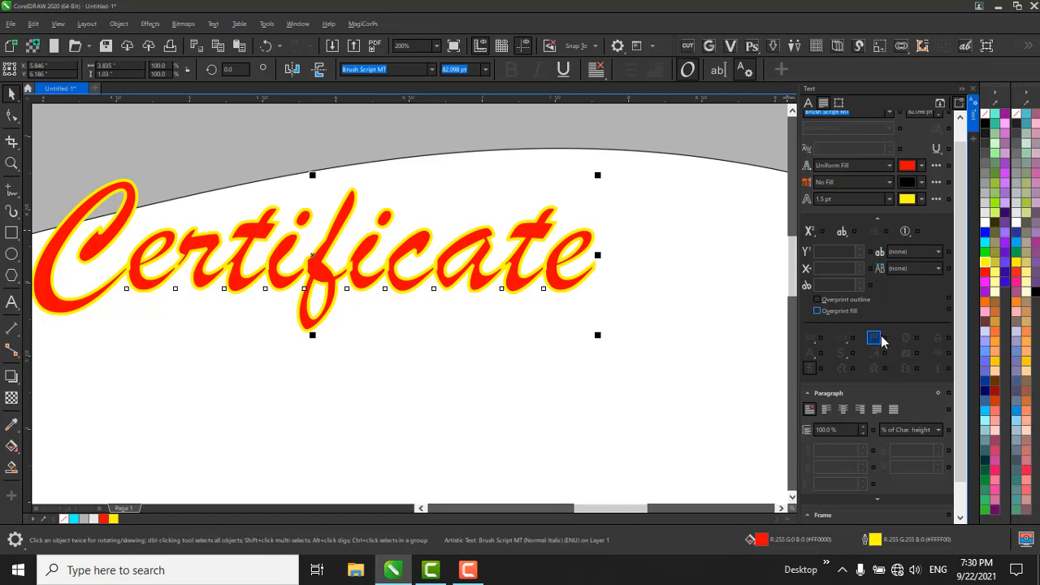
click(869, 340)
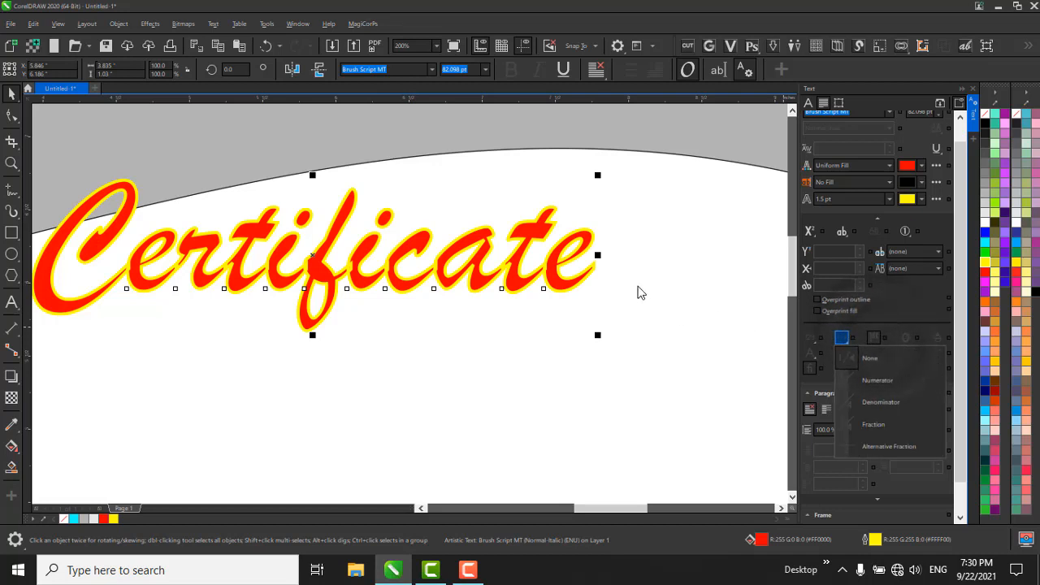
click(879, 348)
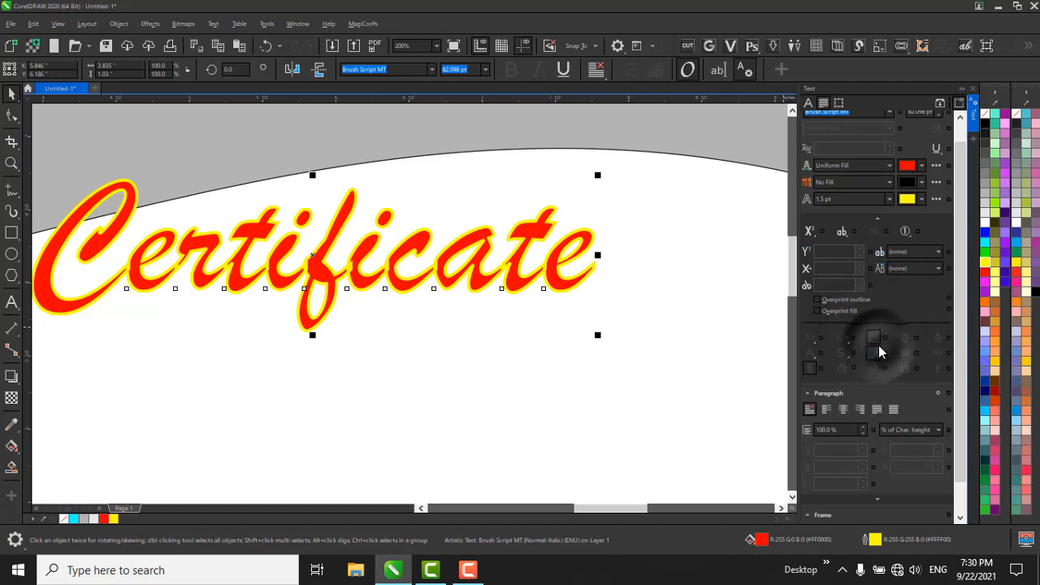
scroll(885, 366, down, 1)
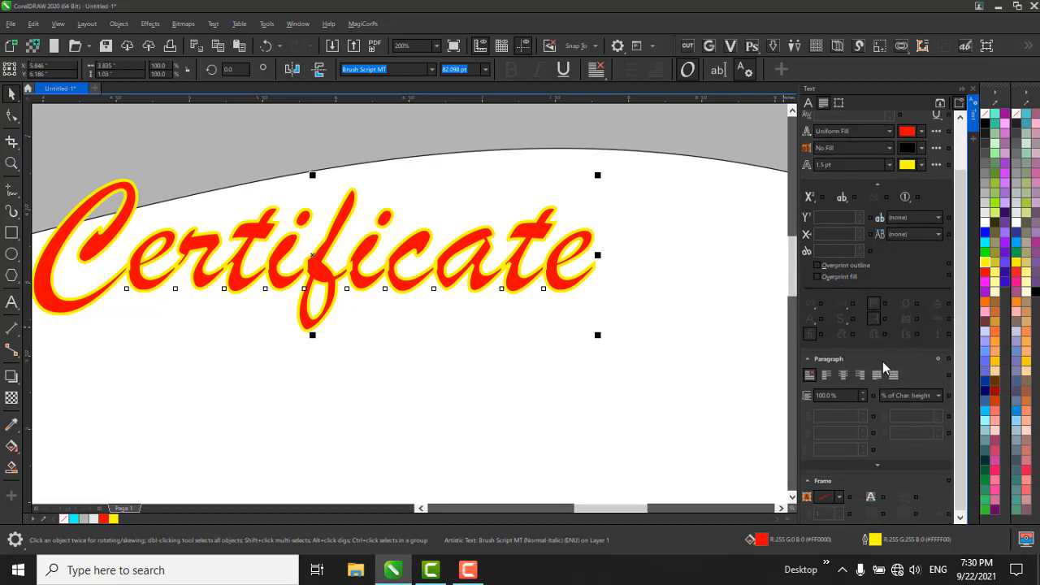
click(809, 305)
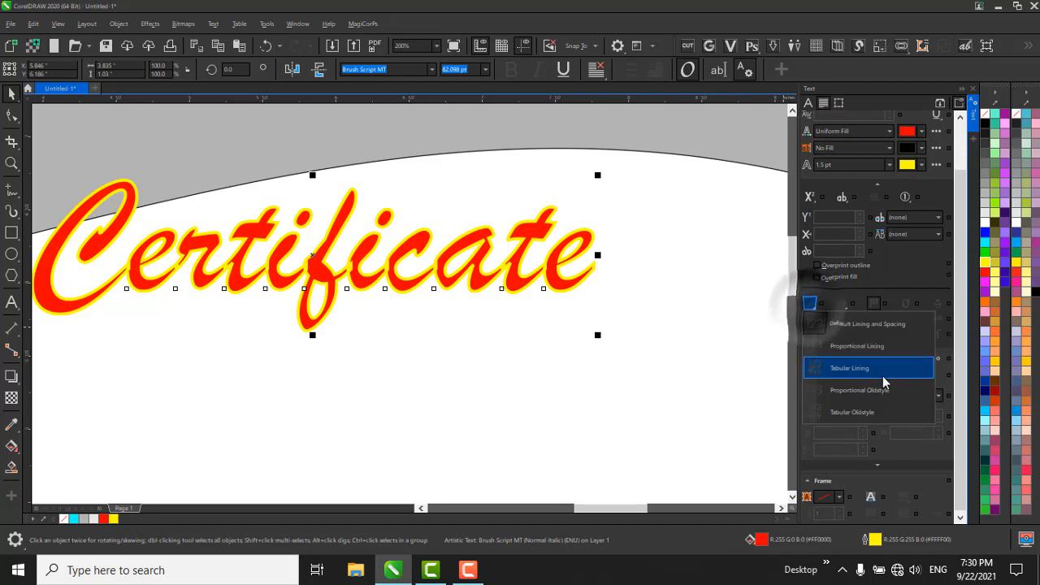
click(857, 324)
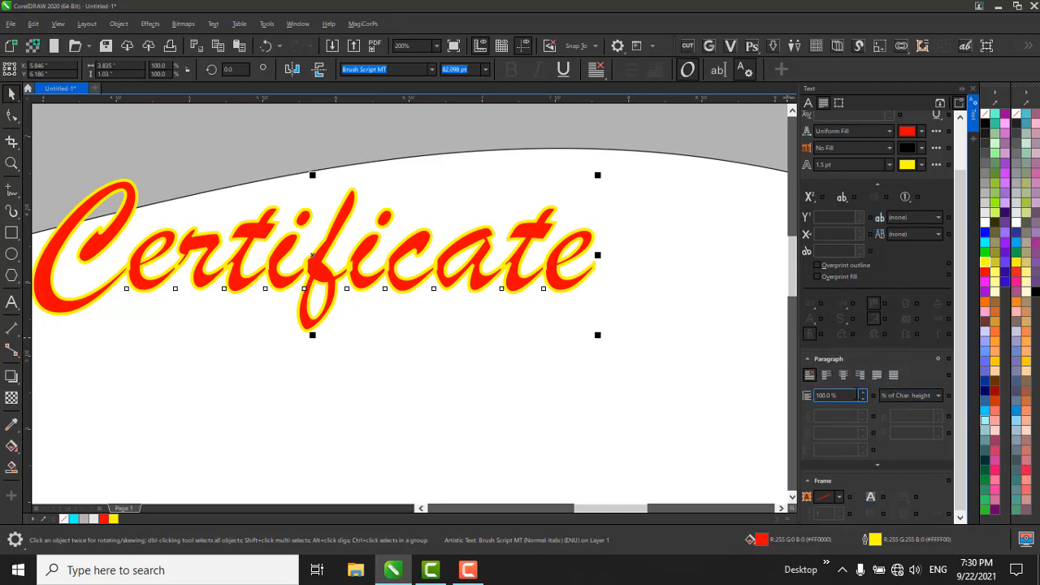
Fill the frame background of the "Certificate" title with red, C 23, M 99, Y 99, K 16.
click(849, 396)
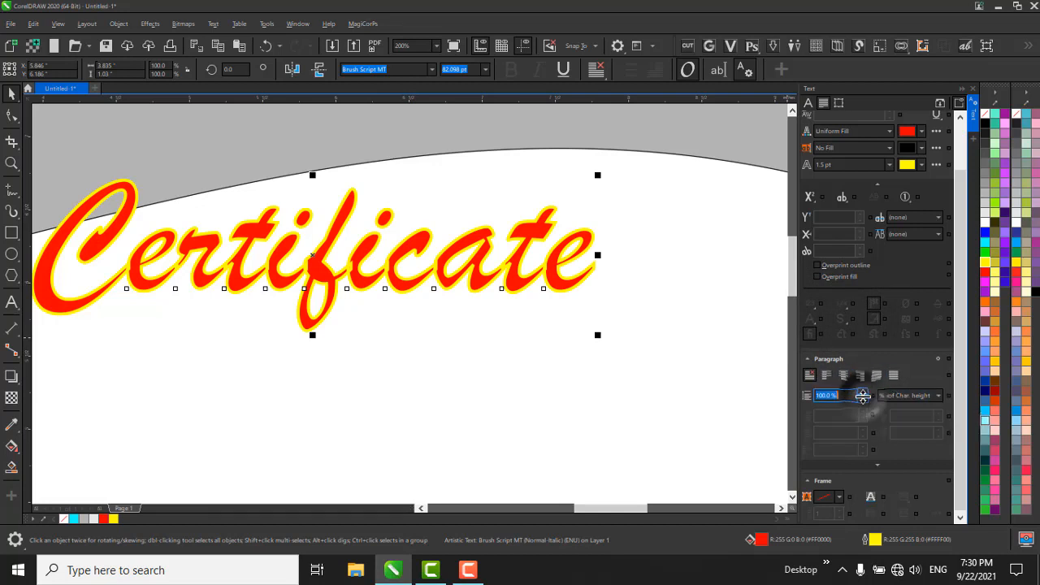
click(820, 500)
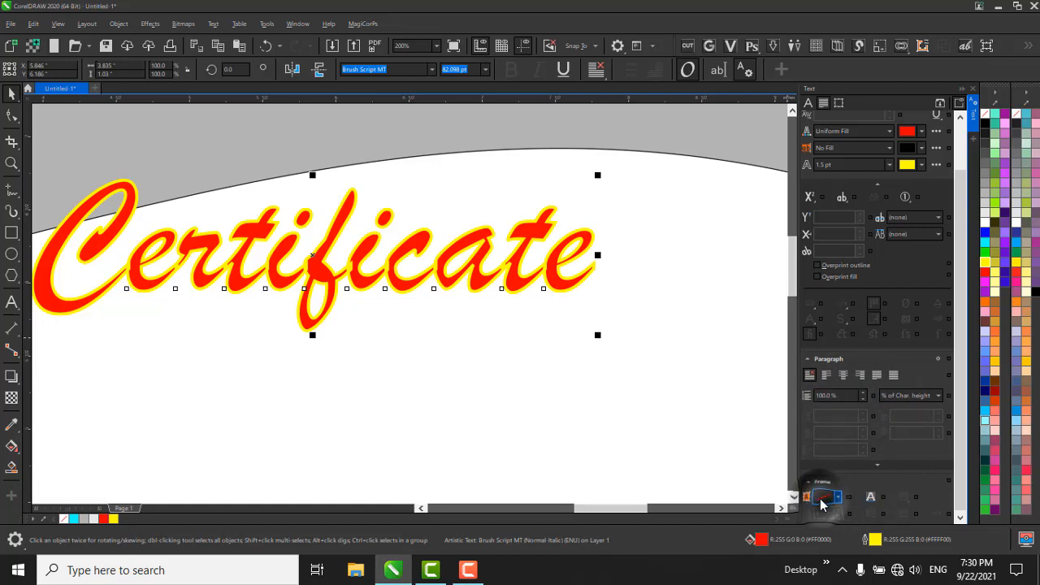
click(839, 499)
click(840, 498)
click(840, 499)
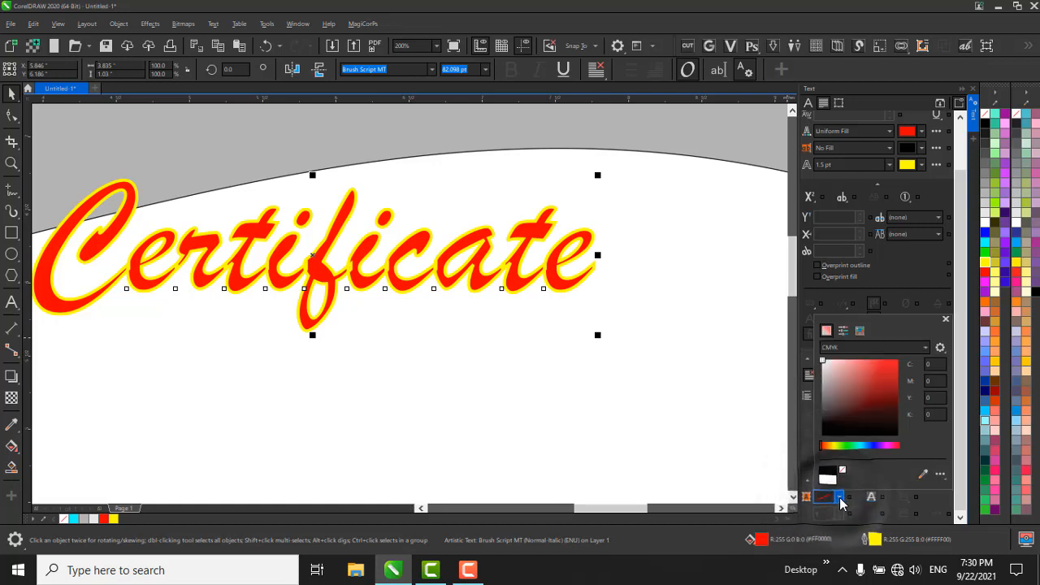
click(840, 499)
click(593, 323)
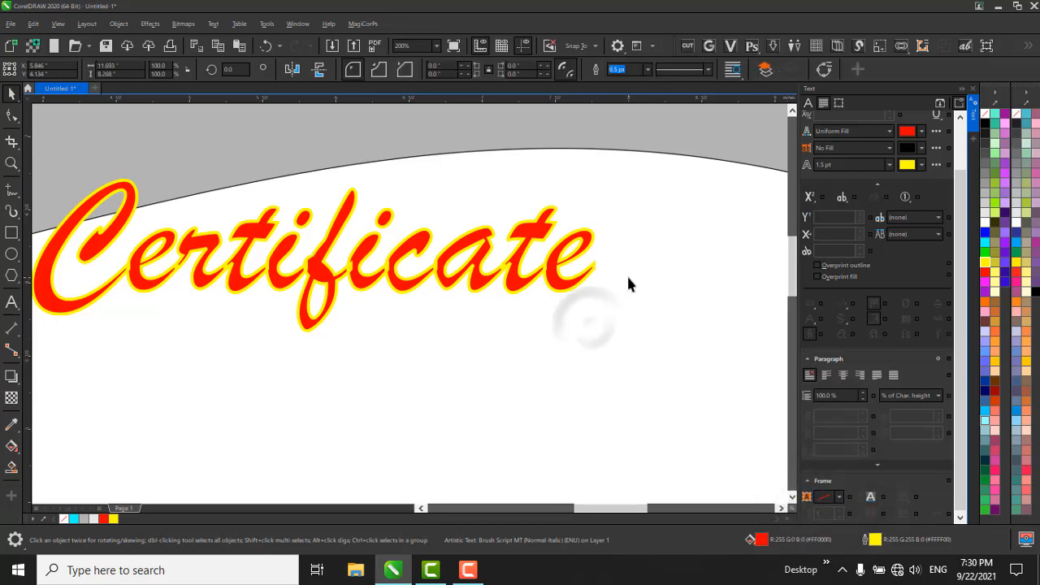
click(834, 498)
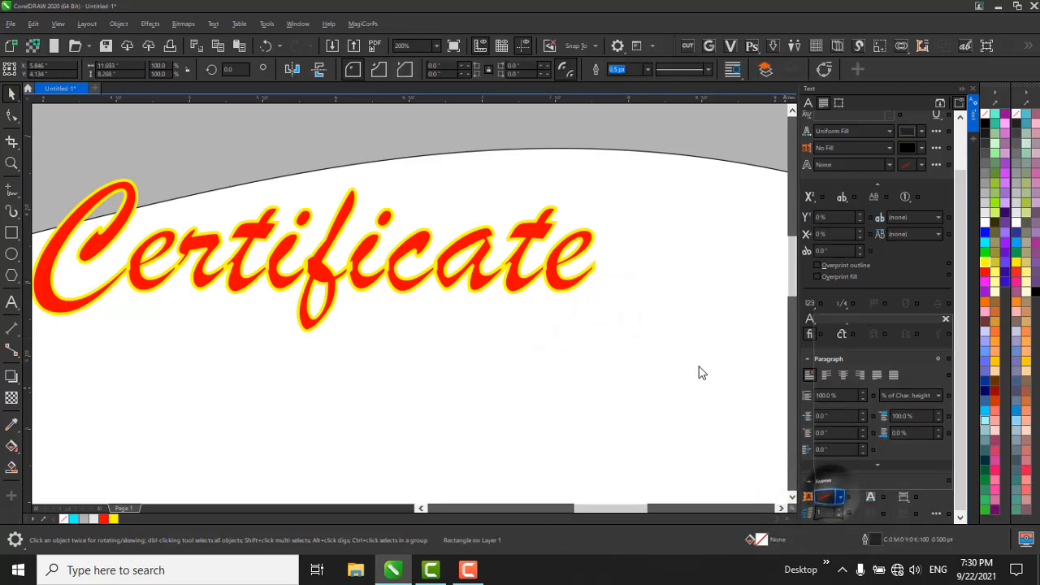
click(549, 244)
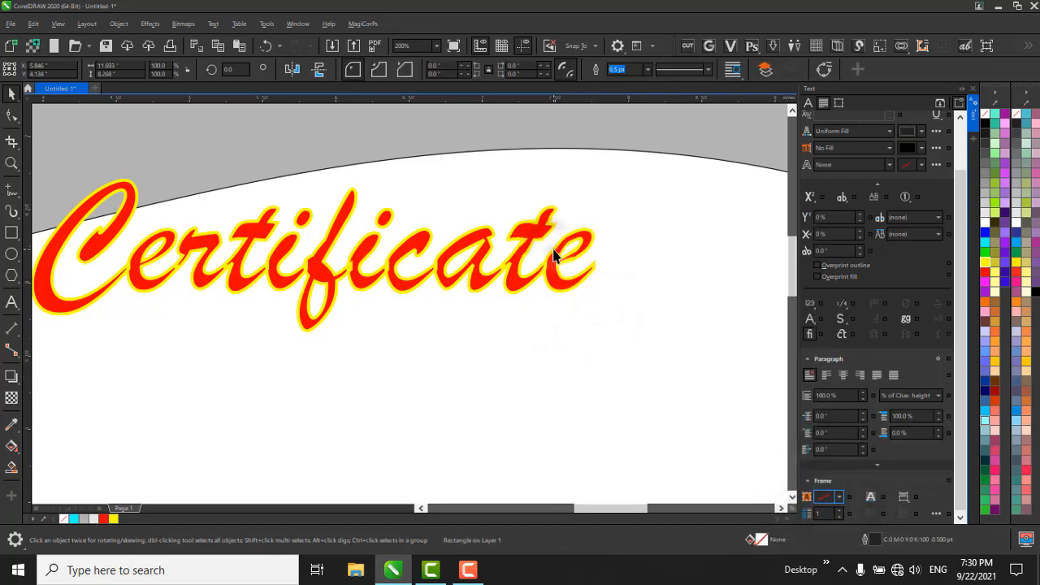
click(837, 498)
click(874, 385)
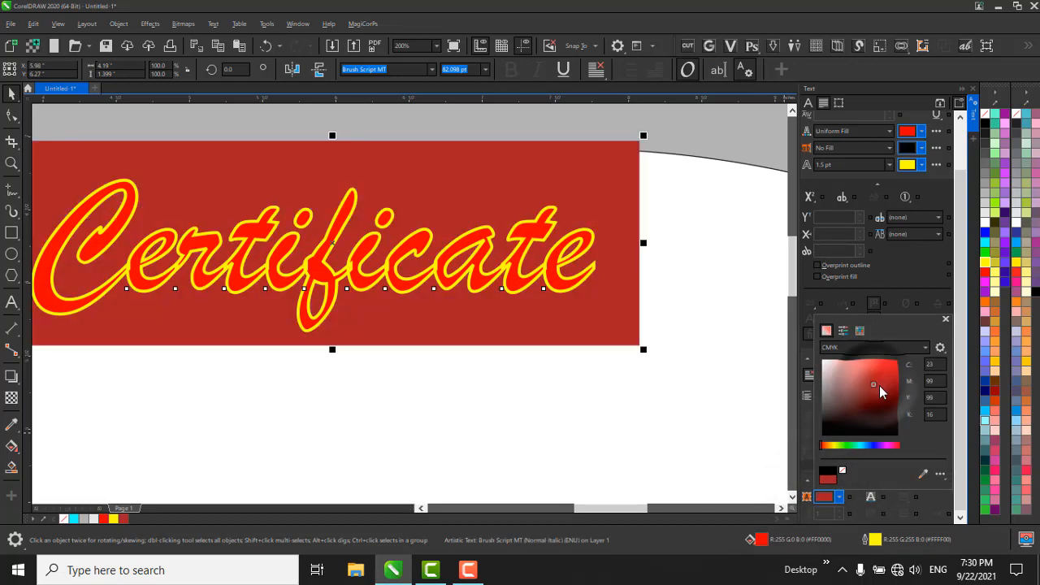
click(550, 470)
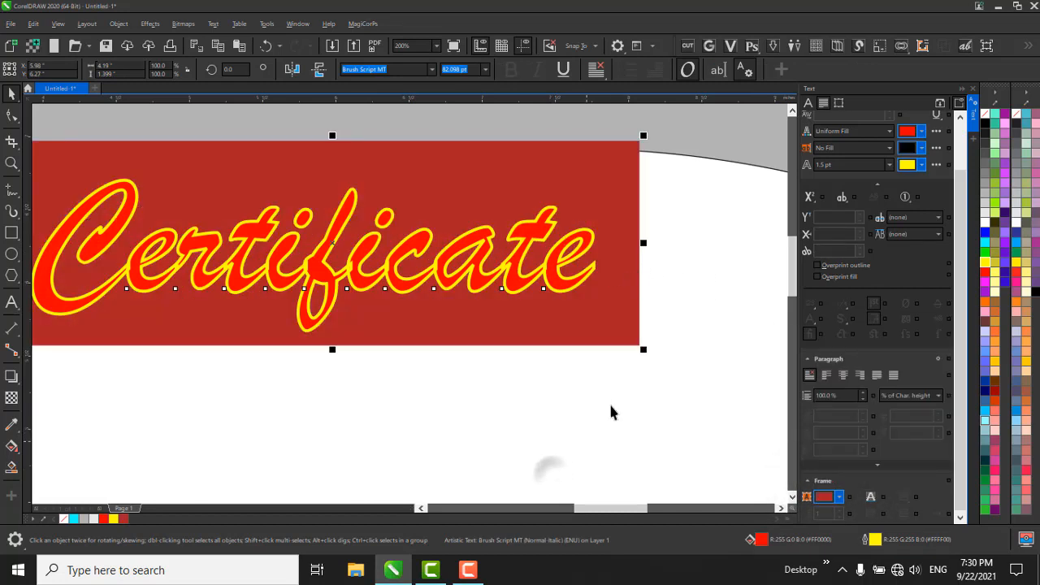
Move the "Certificate" title straight down onto the white area below the grey wave.
click(615, 382)
scroll(617, 360, down, 1)
click(554, 317)
click(534, 310)
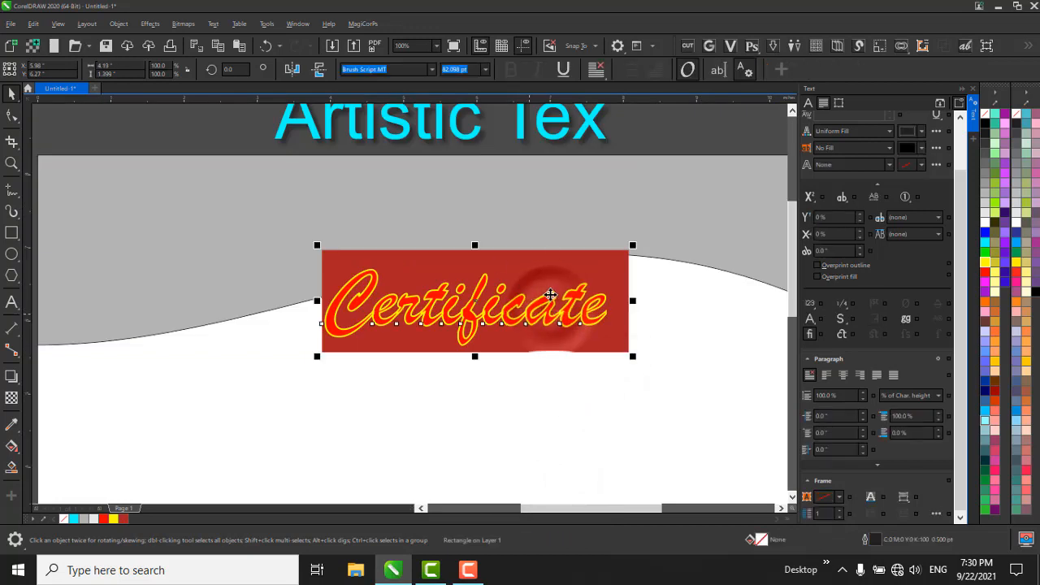
drag(566, 308, 572, 370)
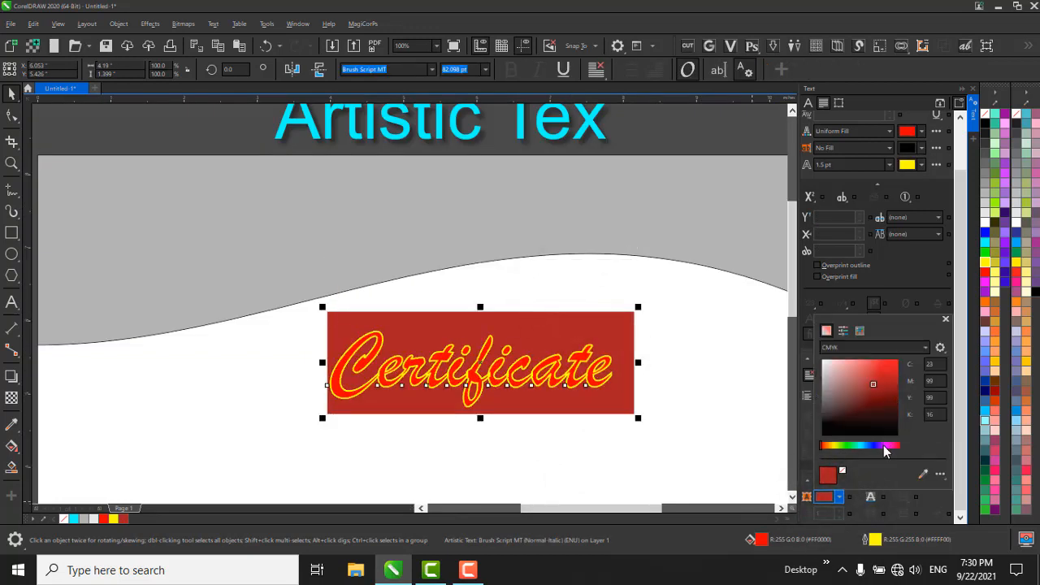
Change the title's frame background to blue, C 87, M 71, Y 0, K 0, and collapse the text properties.
click(875, 446)
drag(875, 446, 869, 446)
drag(875, 400, 914, 335)
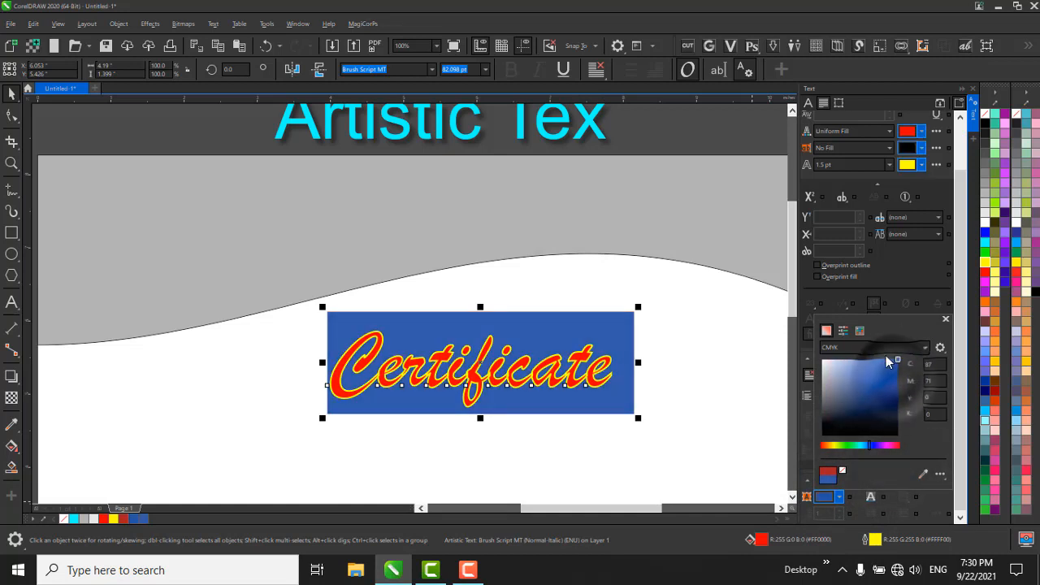
click(828, 499)
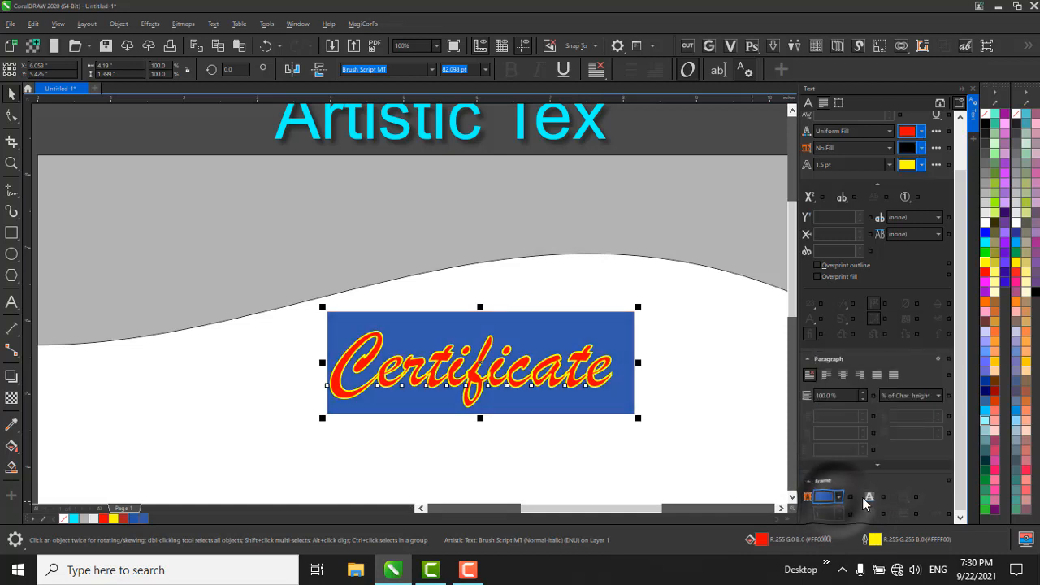
click(872, 497)
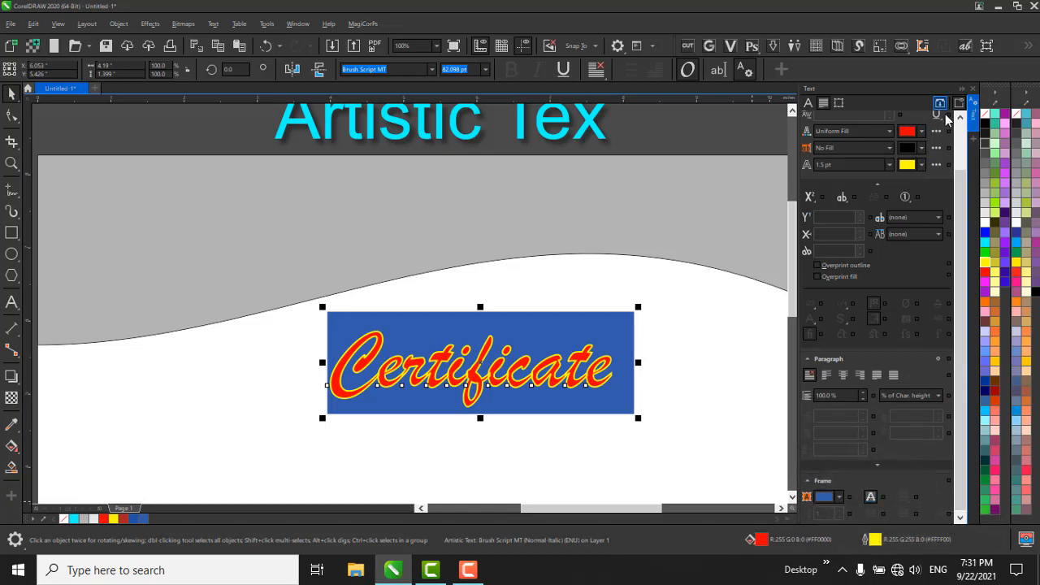
click(975, 130)
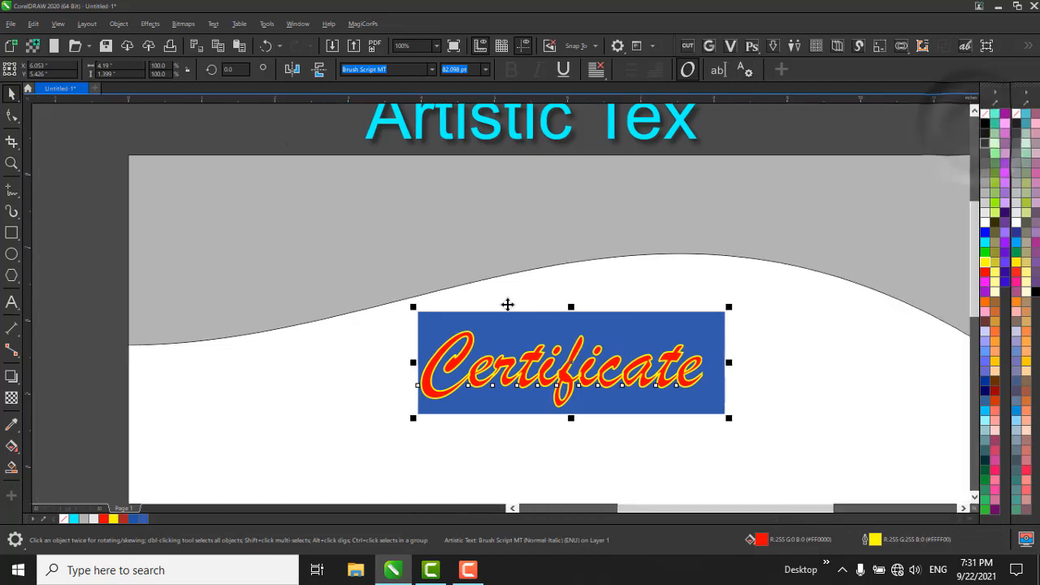
click(703, 407)
drag(703, 399, 833, 471)
scroll(599, 272, down, 1)
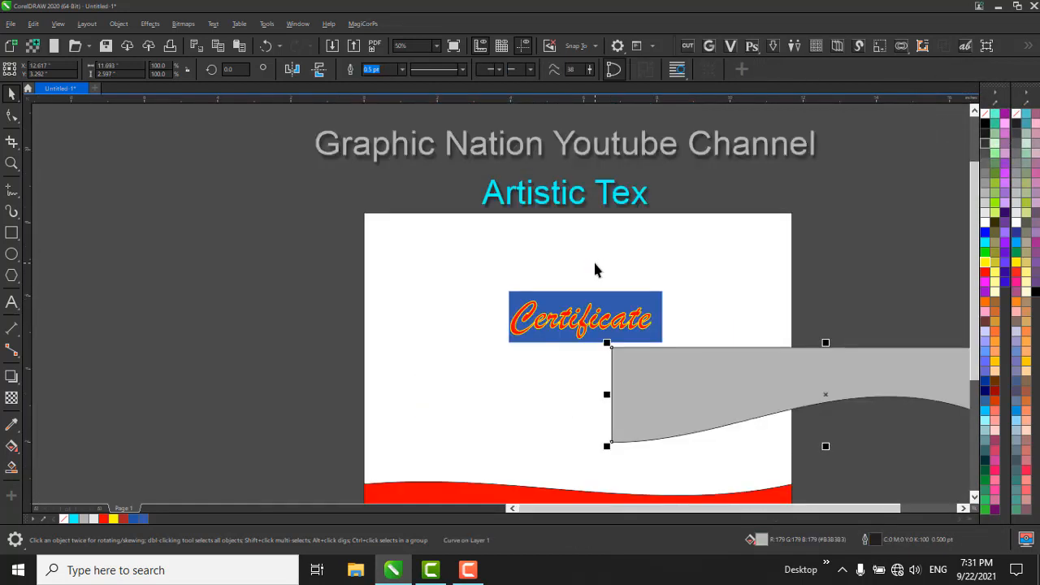
key(ctrl+z)
click(818, 364)
Delete the grey wave and the red wave shape from the certificate page.
click(529, 224)
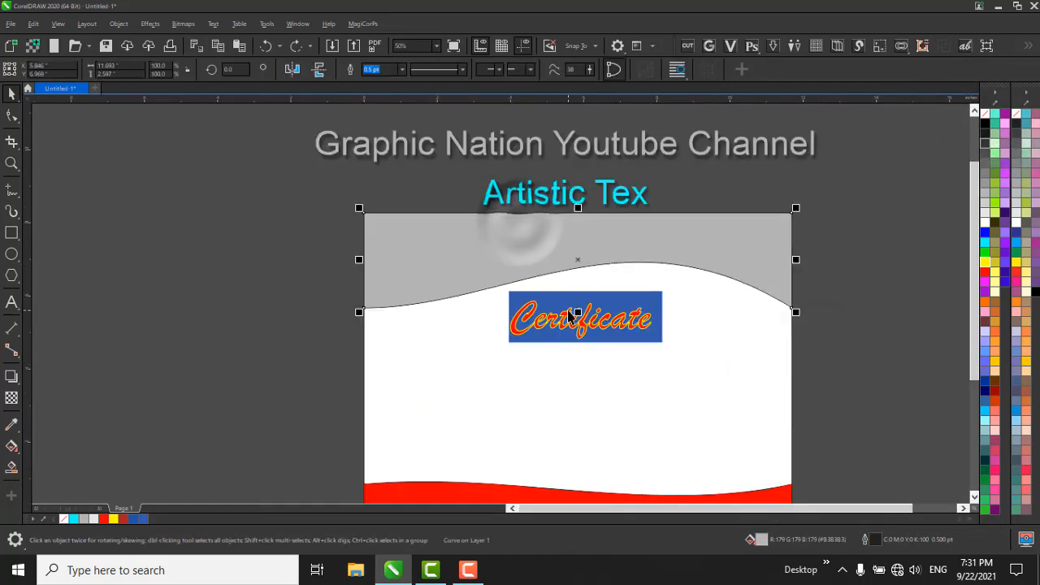
key(Delete)
click(525, 493)
key(Delete)
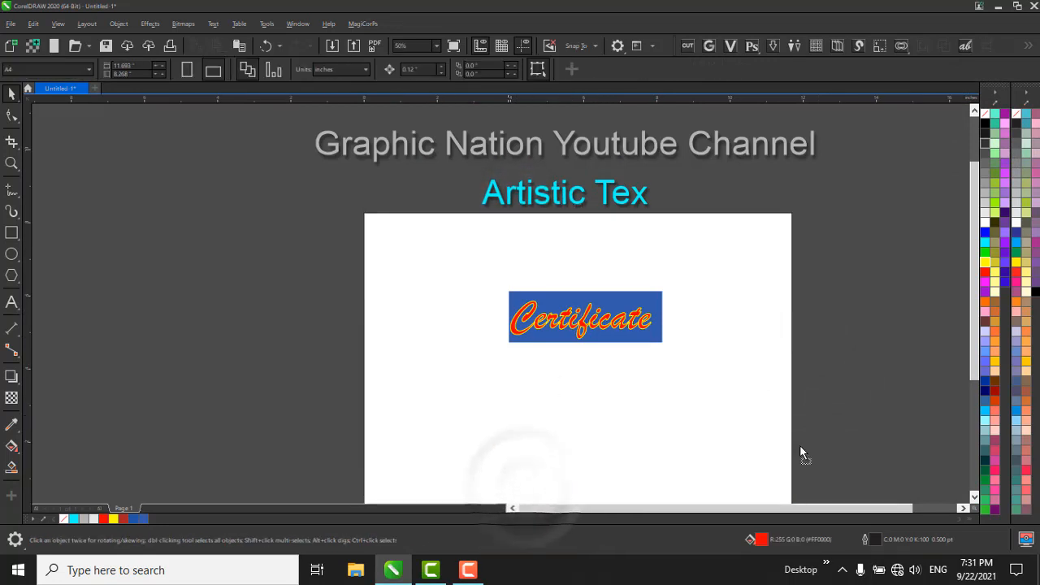
Delete the "Certificate" title with its blue frame background from the page.
click(639, 325)
key(Delete)
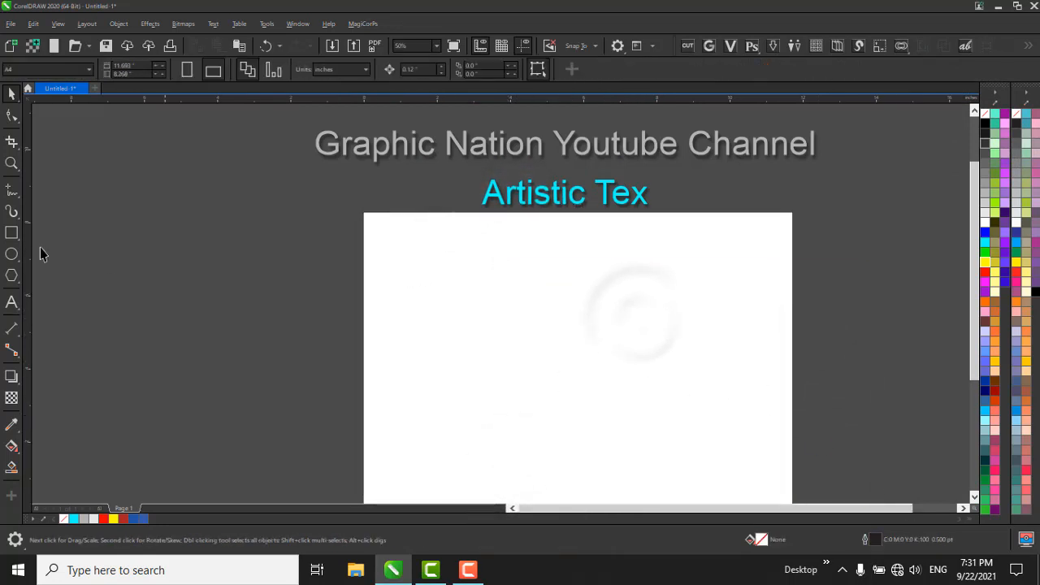
Start a new table with the Table tool, set to 15 rows and 15 columns.
click(11, 304)
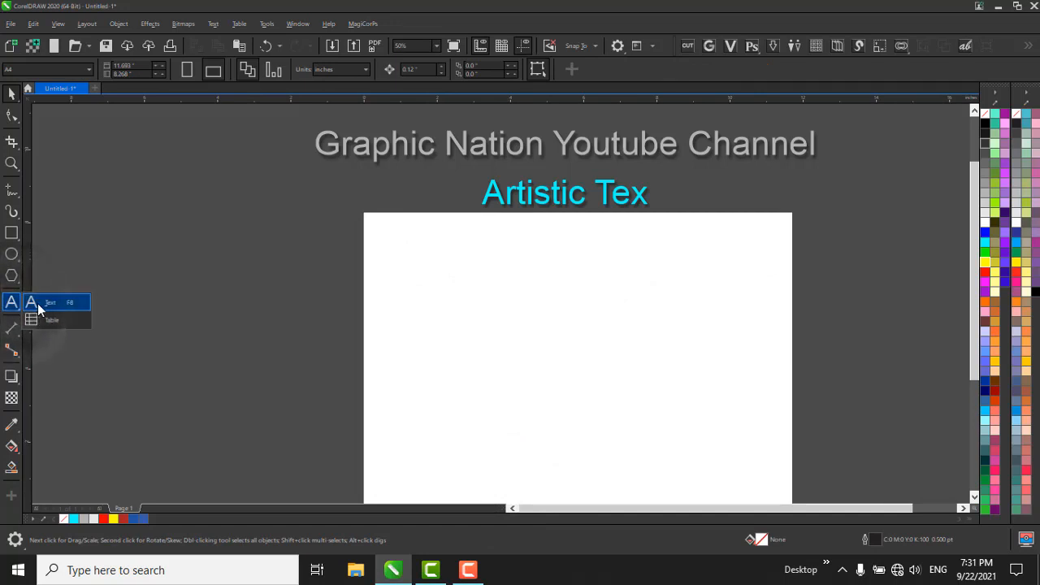
click(45, 322)
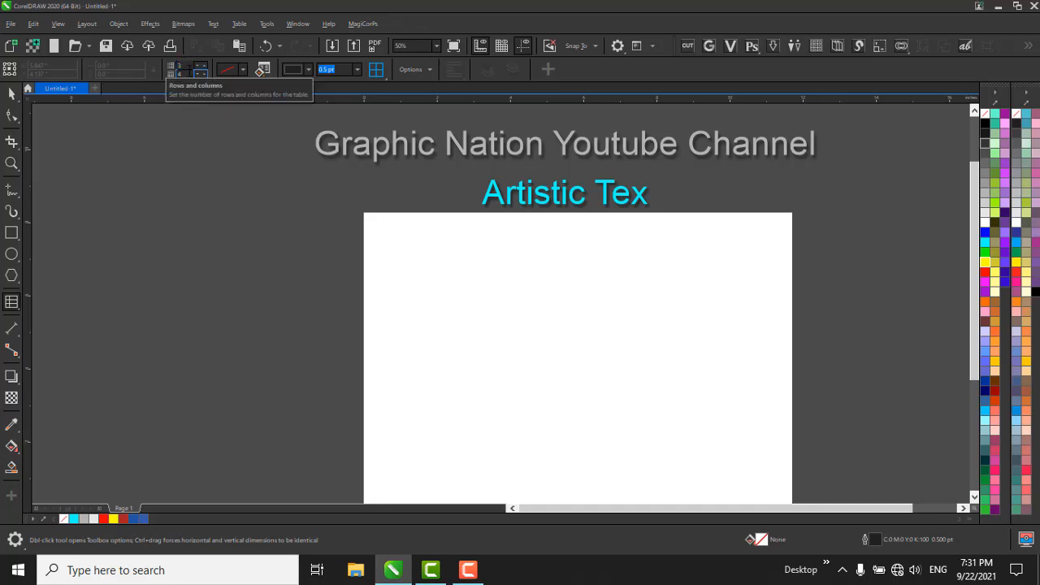
drag(194, 65, 166, 72)
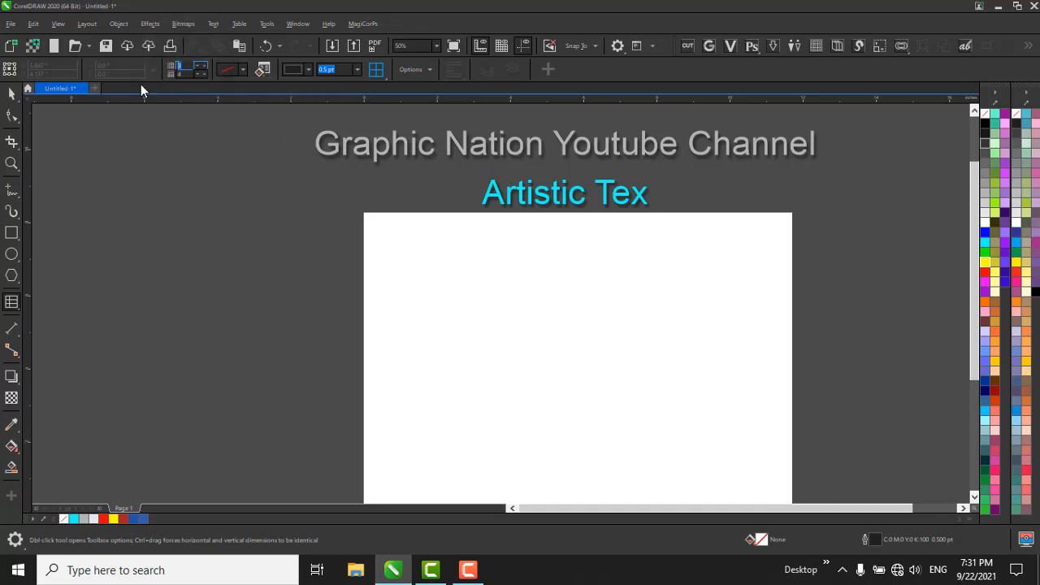
text(15)
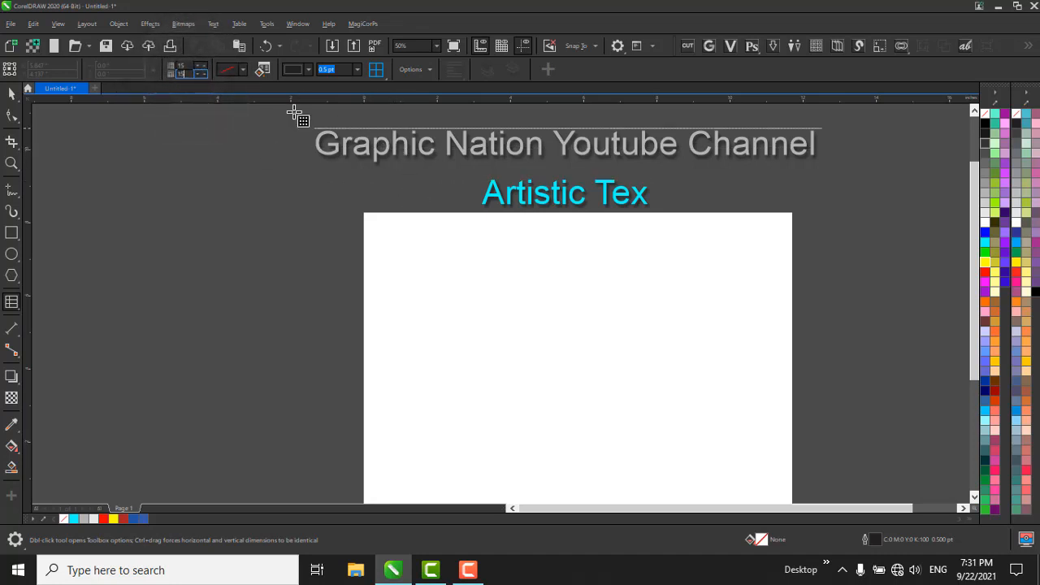
click(241, 70)
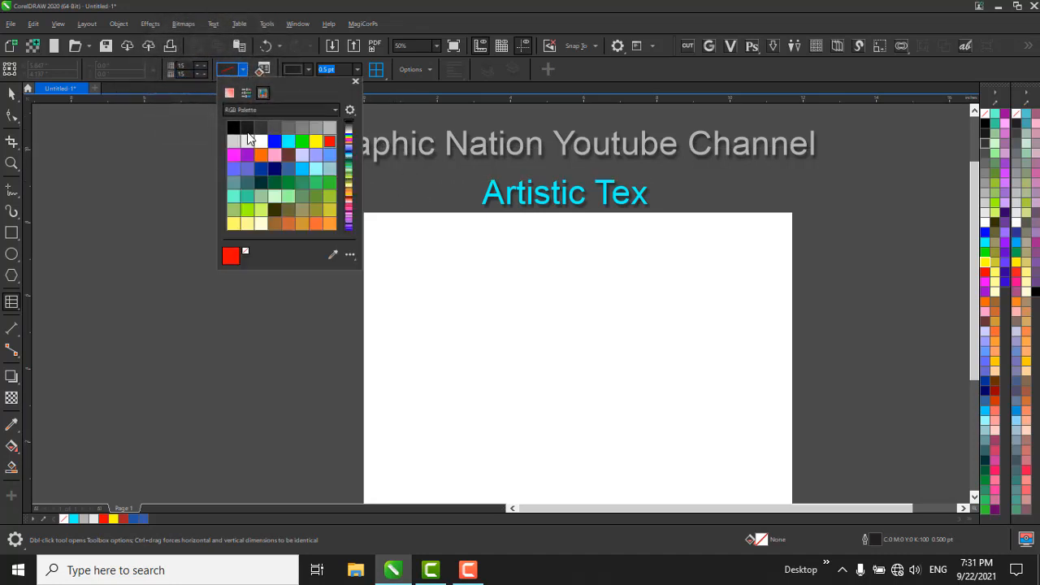
click(259, 142)
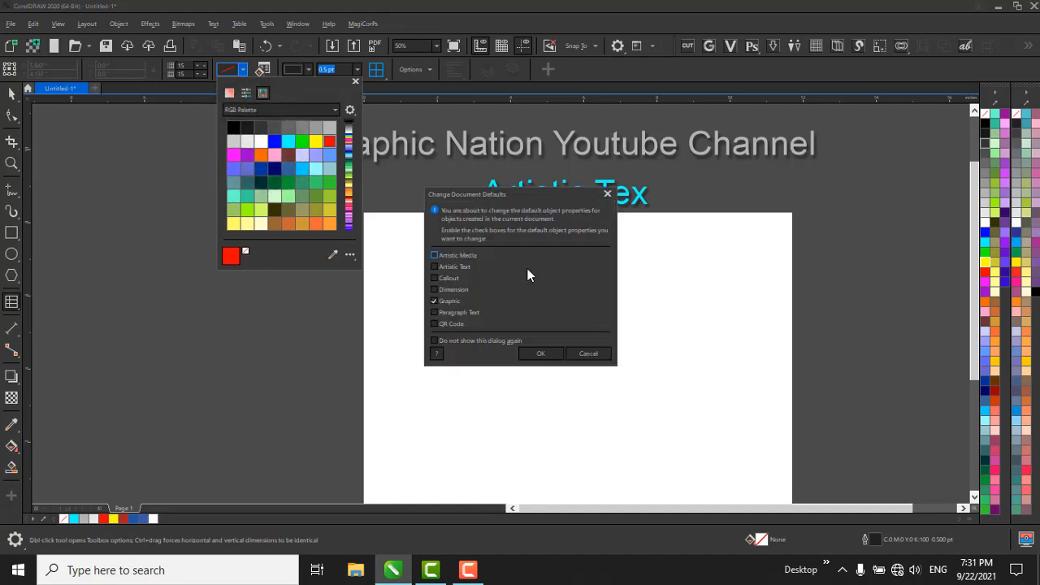
click(588, 354)
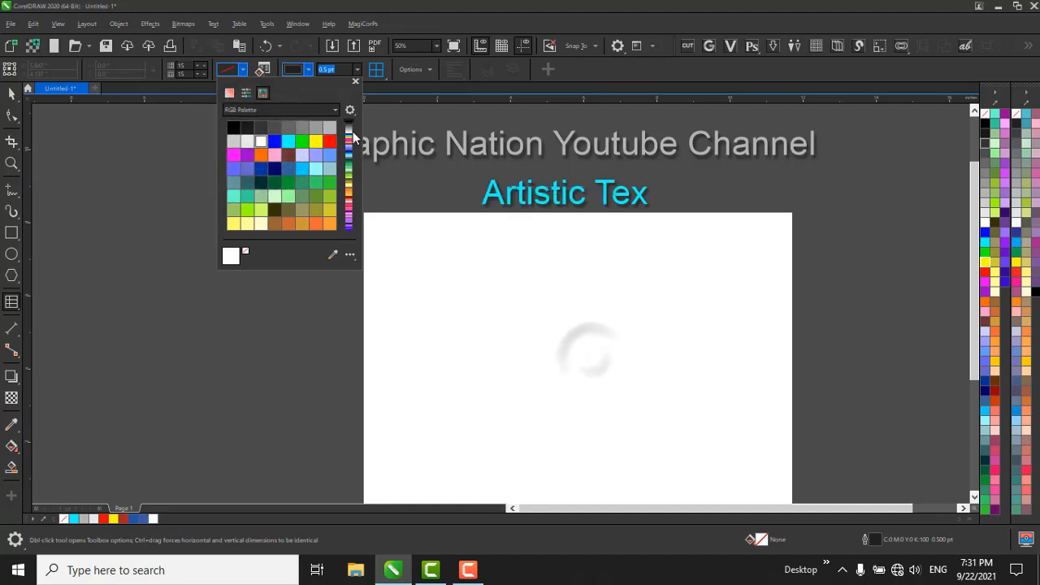
Draw the table about 10.4 by 4.7 inches across the middle of the page and fill it with red.
drag(398, 264, 776, 436)
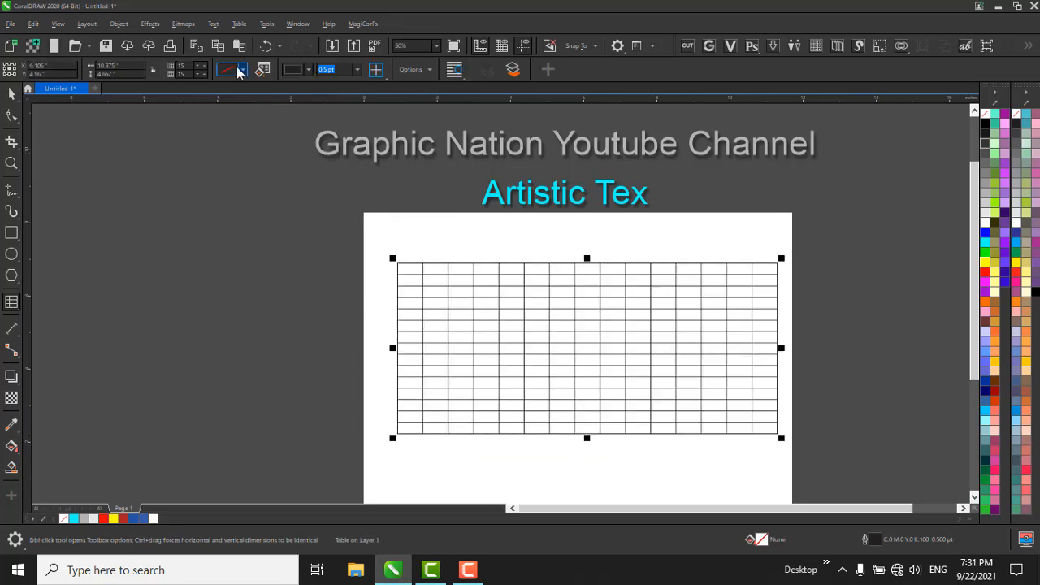
key(space)
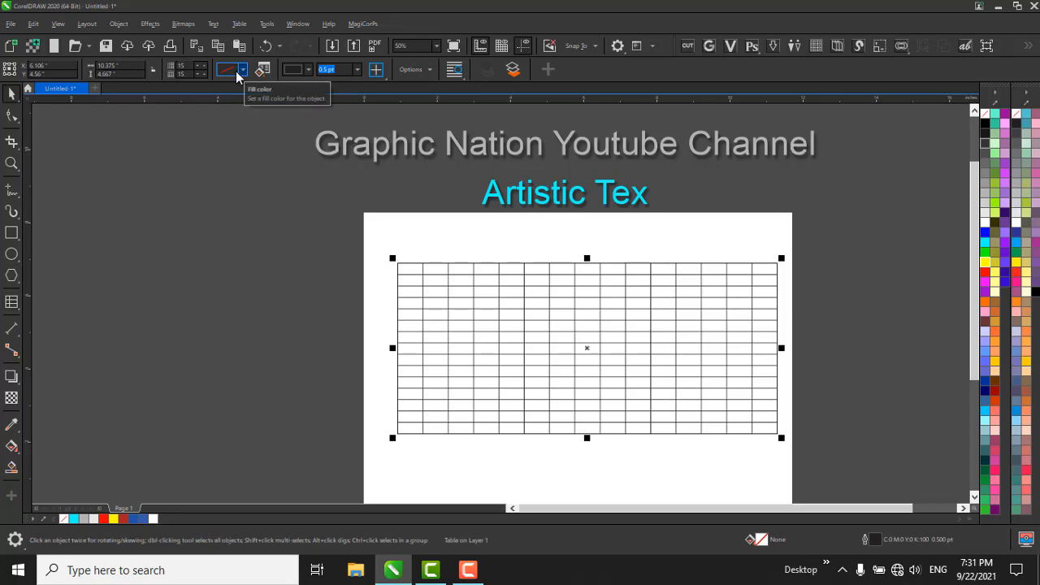
click(241, 72)
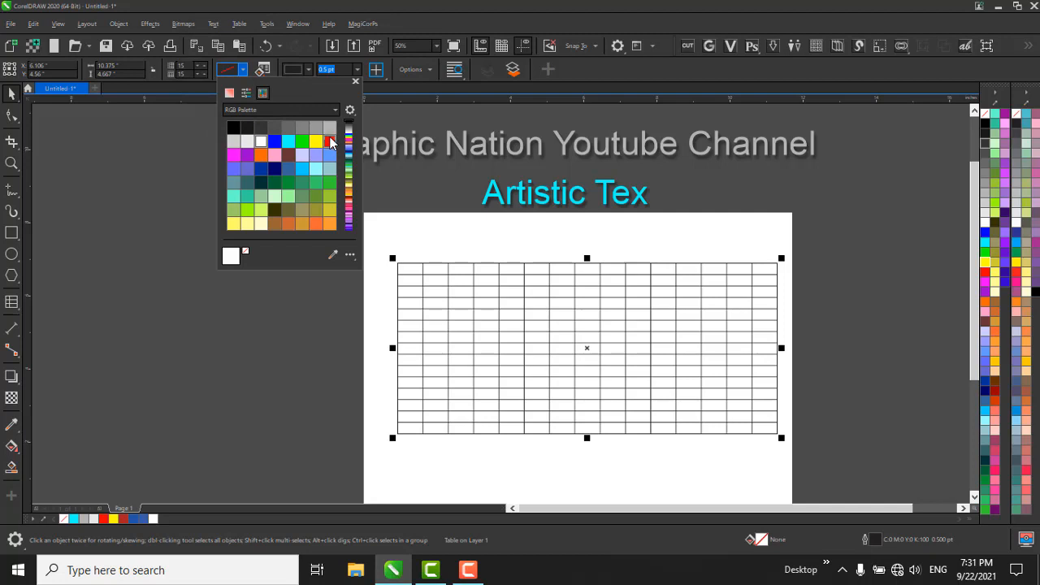
click(329, 141)
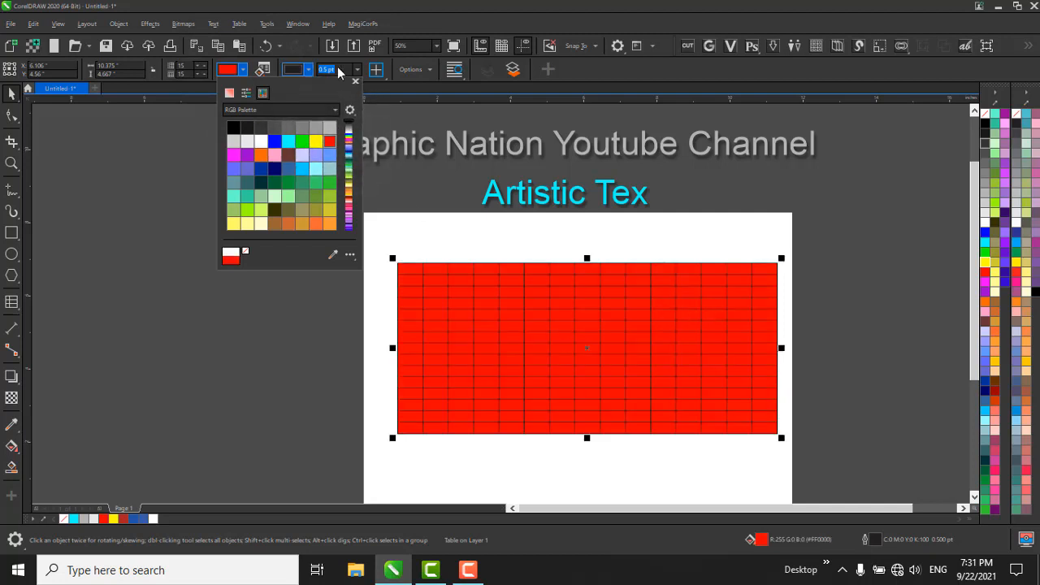
click(248, 70)
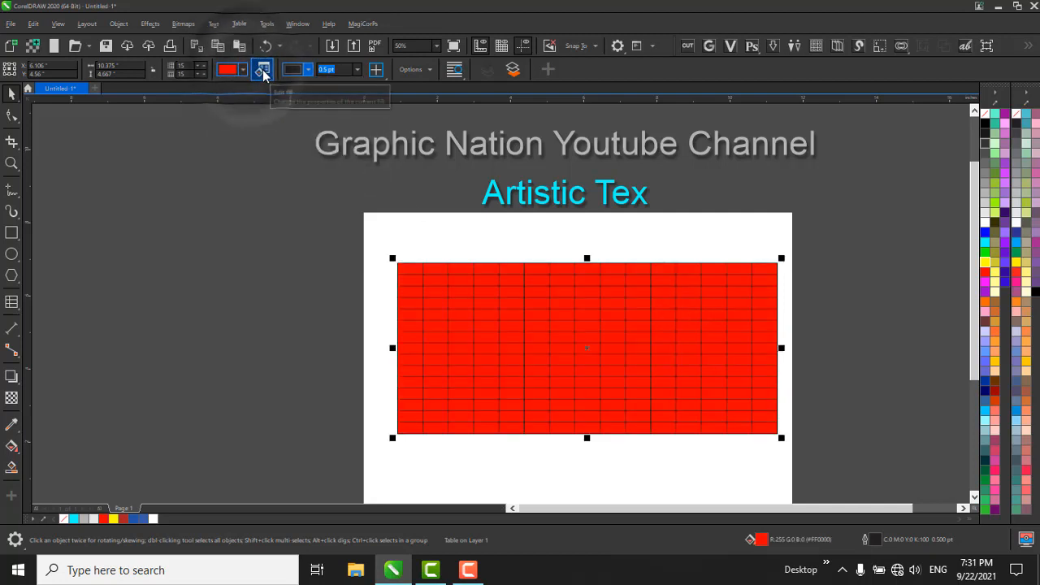
Change the table's fill to a fountain fill and set its end color to black, C 75, M 68, Y 65, K 90.
click(263, 71)
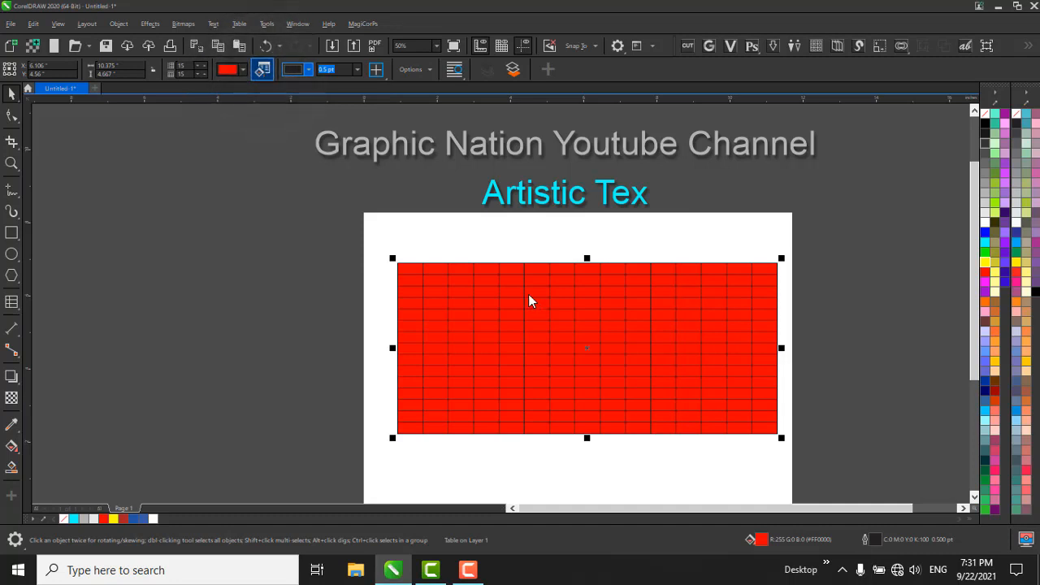
key(shift+F11)
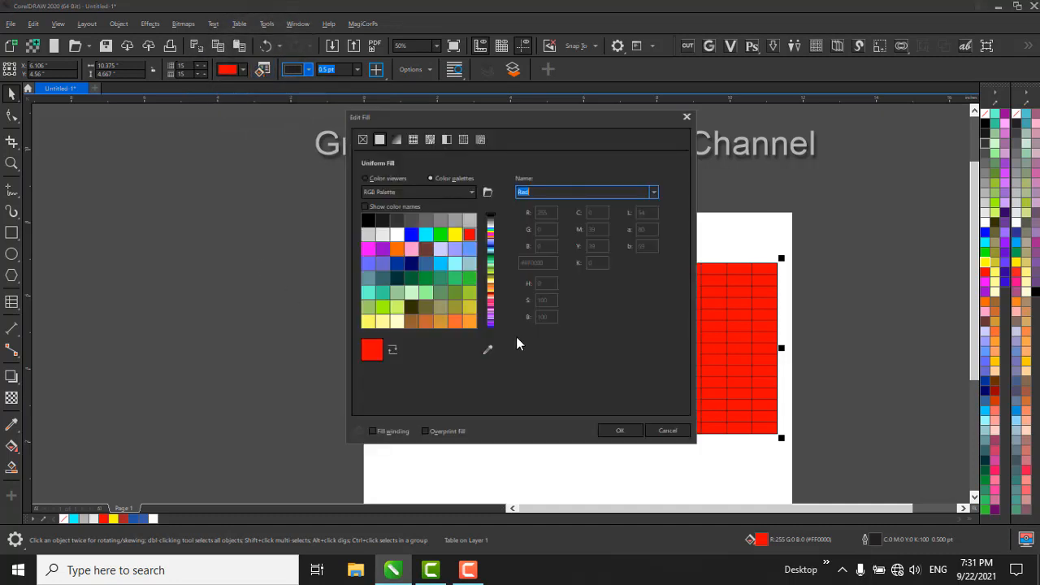
click(394, 140)
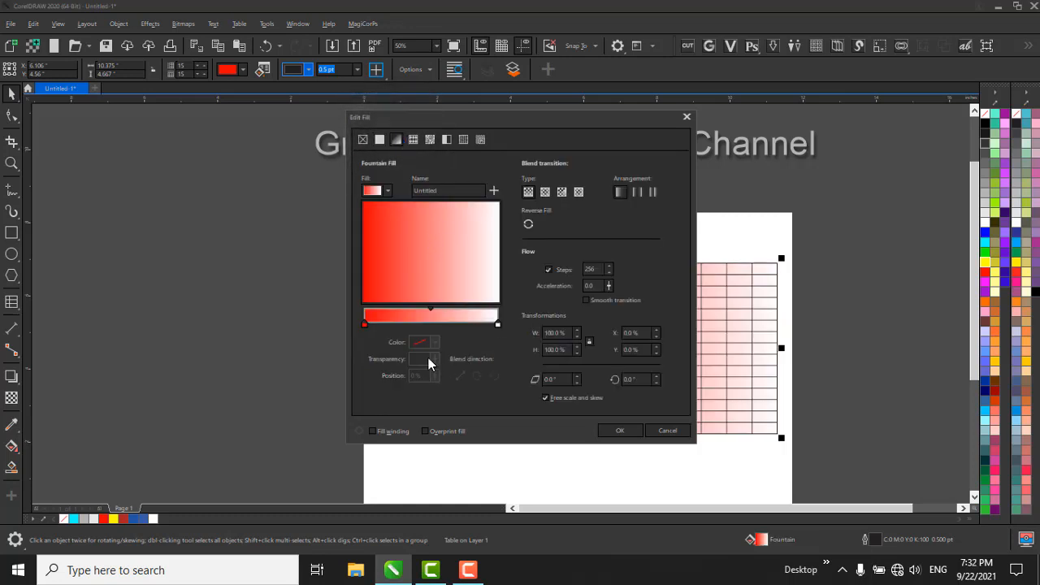
click(497, 324)
click(434, 342)
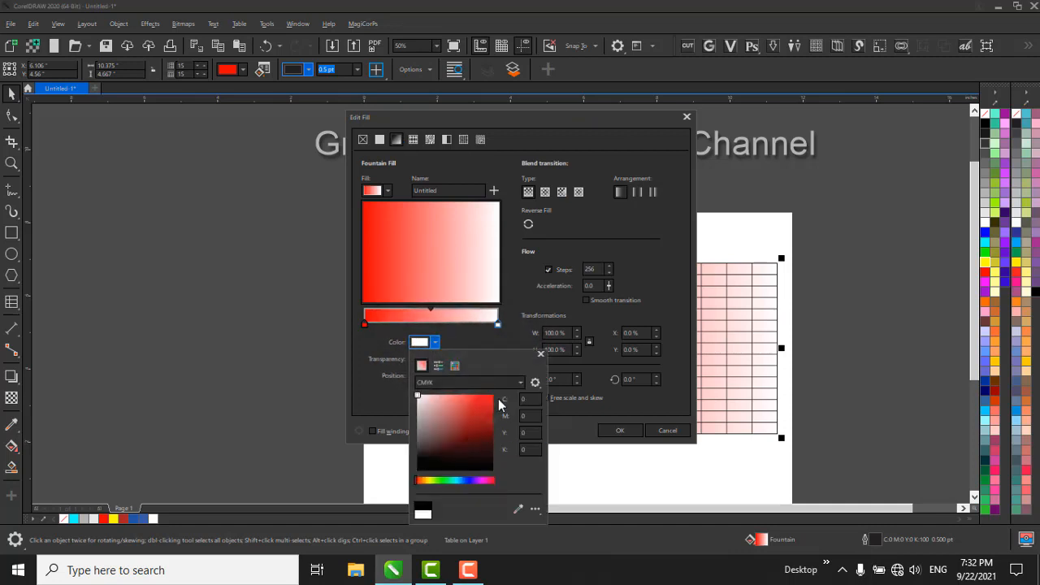
click(491, 396)
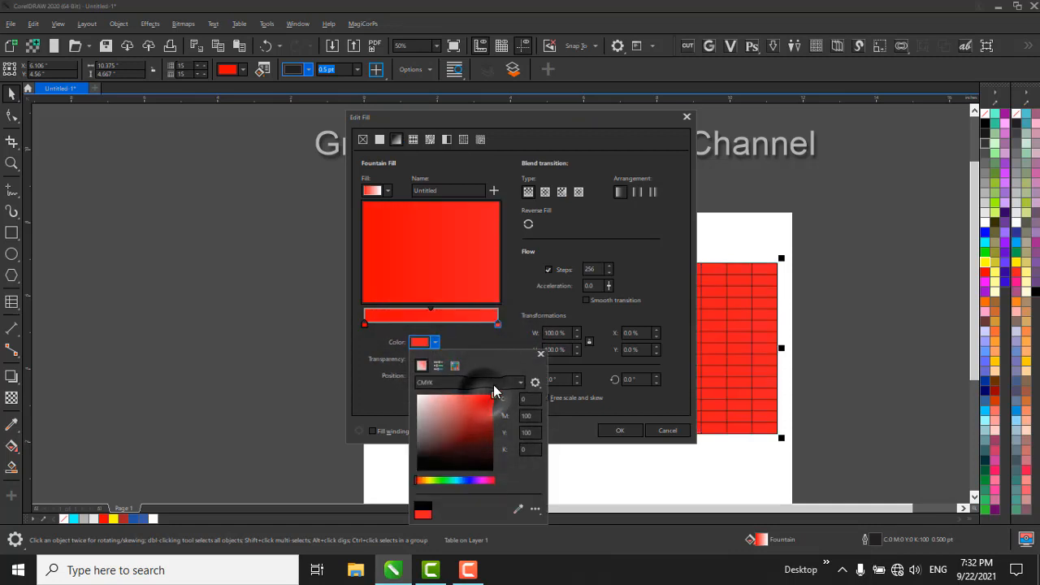
click(356, 312)
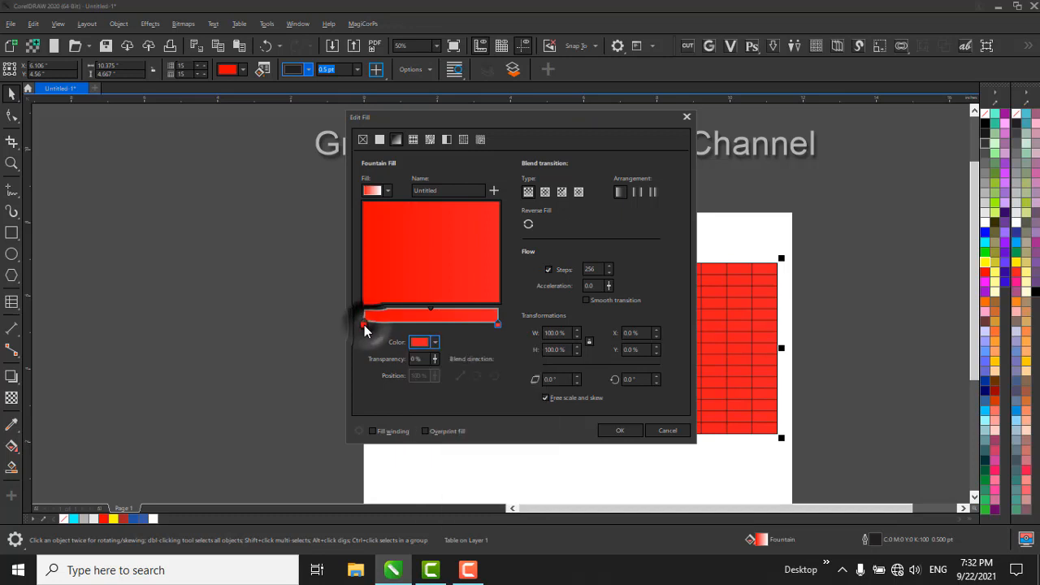
click(435, 342)
click(418, 470)
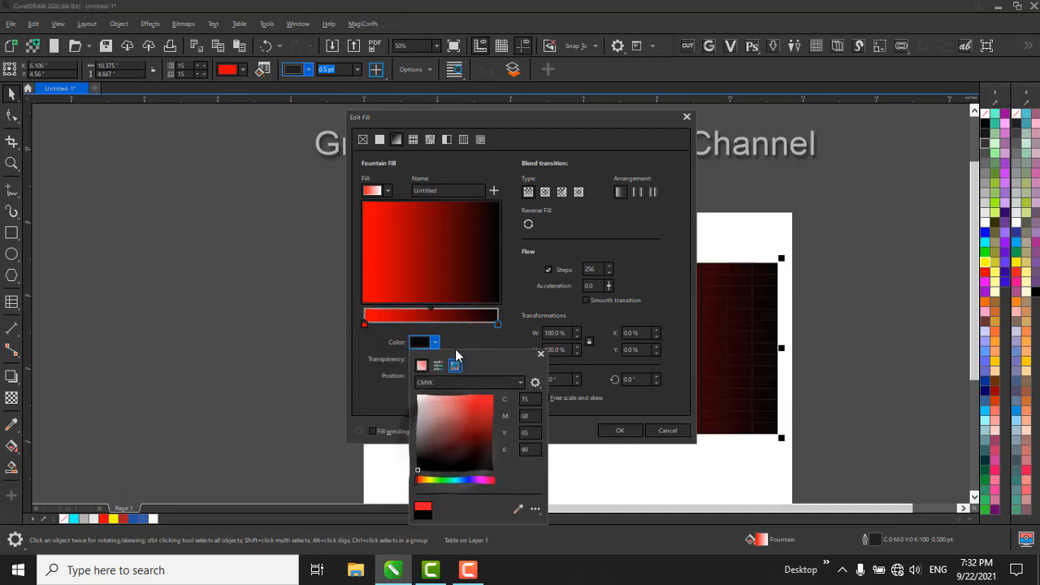
Add a middle color node at 49% of the gradient and set it to green, C 65, M 0, Y 100, K 0.
click(433, 322)
click(429, 319)
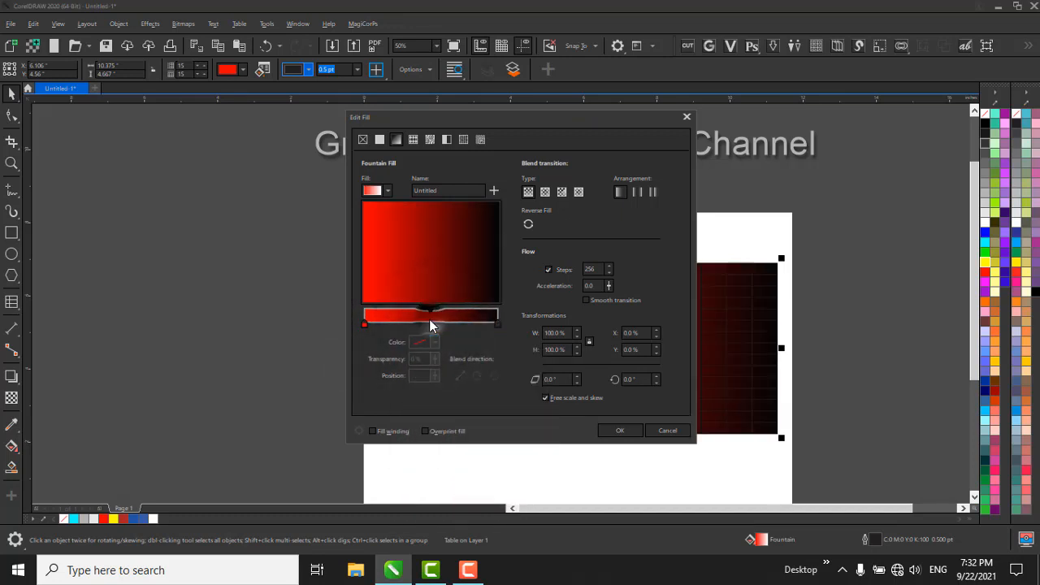
click(498, 324)
click(496, 324)
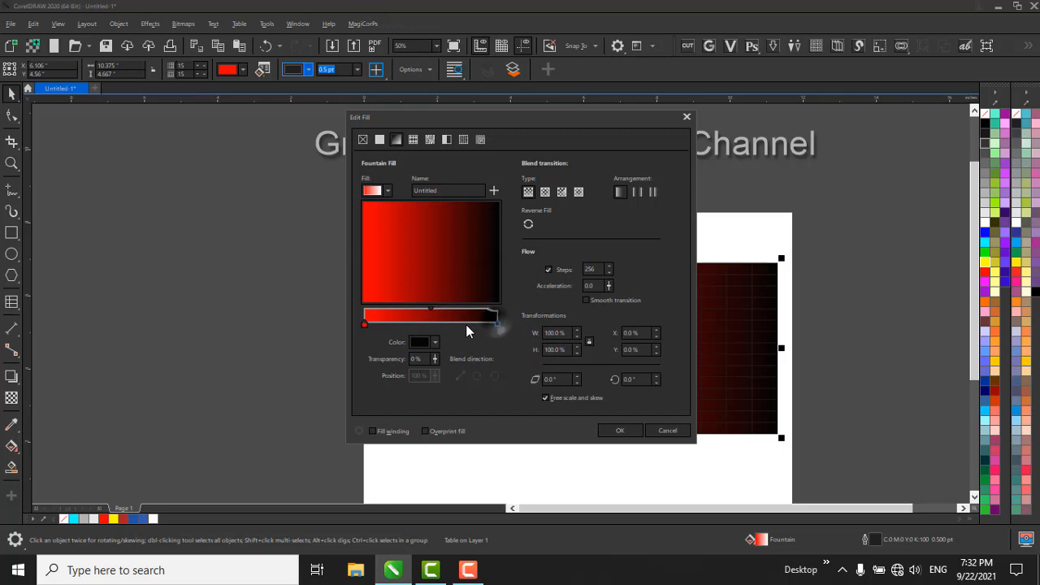
click(434, 321)
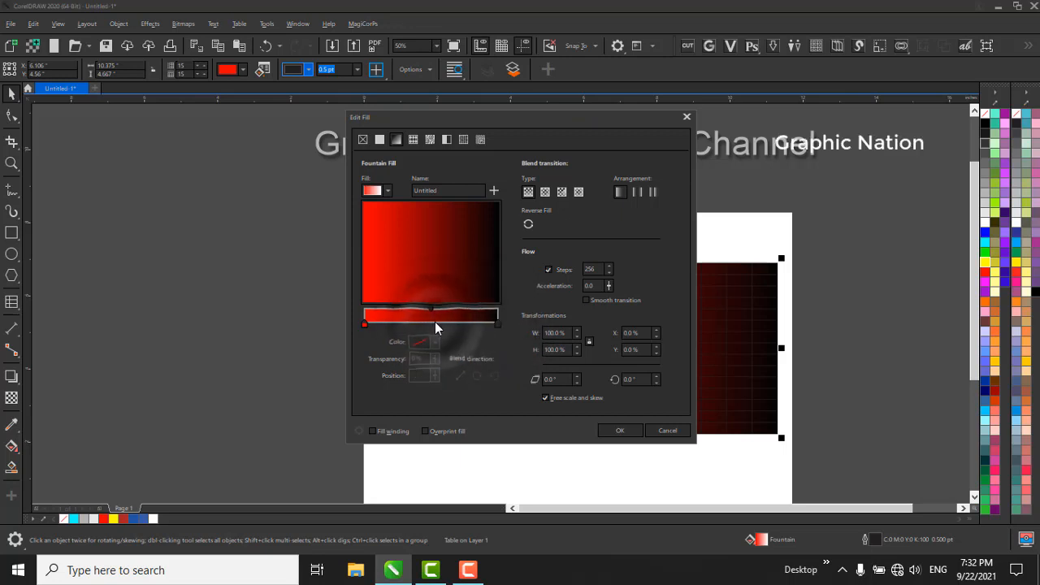
double_click(430, 321)
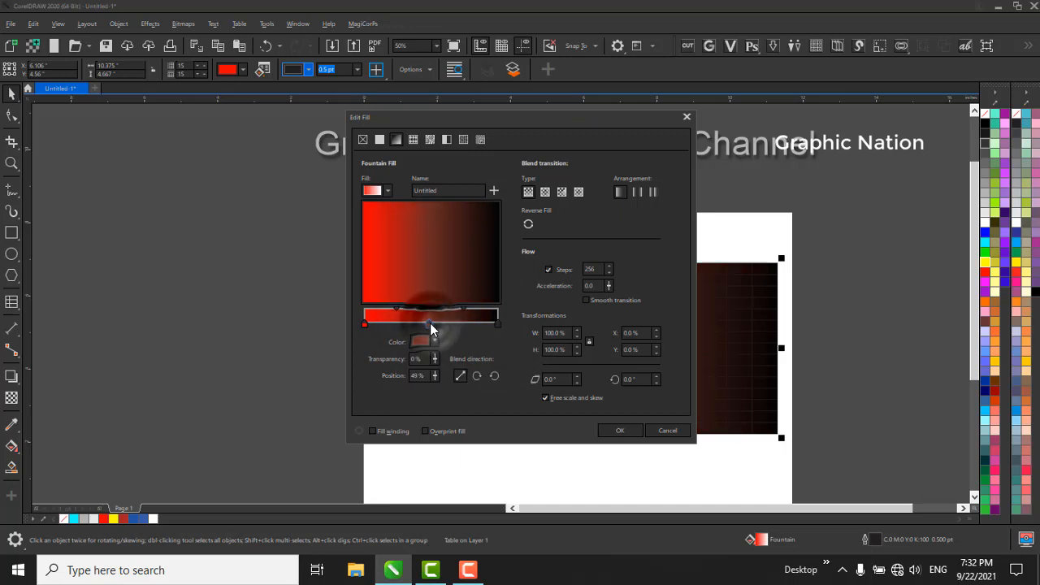
click(424, 342)
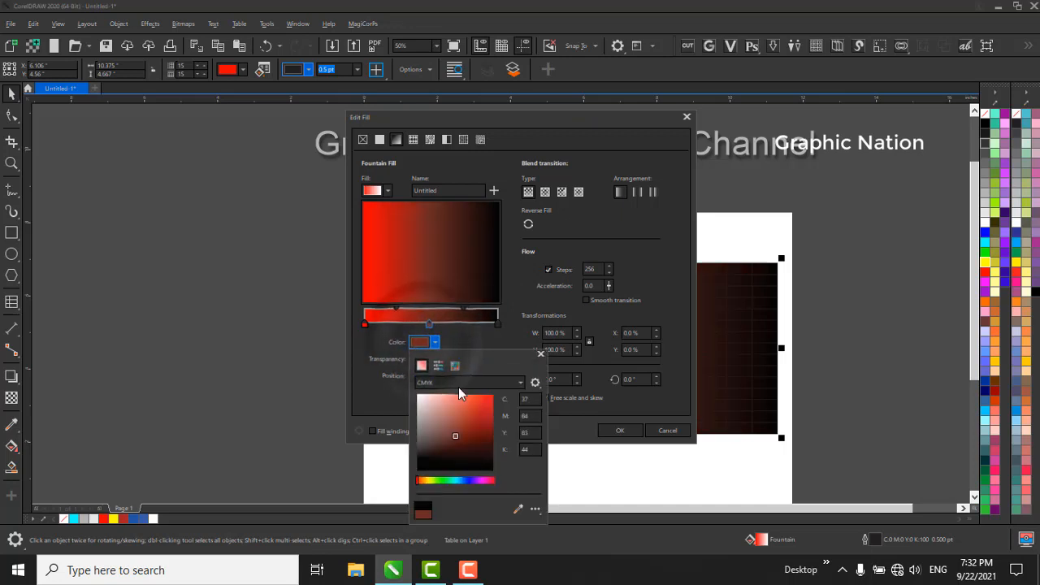
click(443, 480)
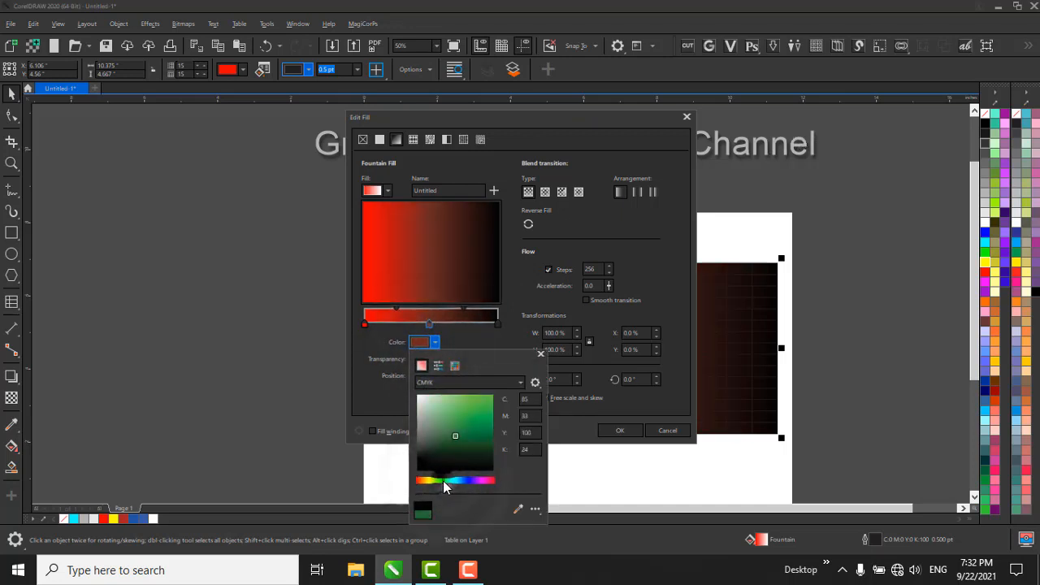
drag(463, 439, 503, 375)
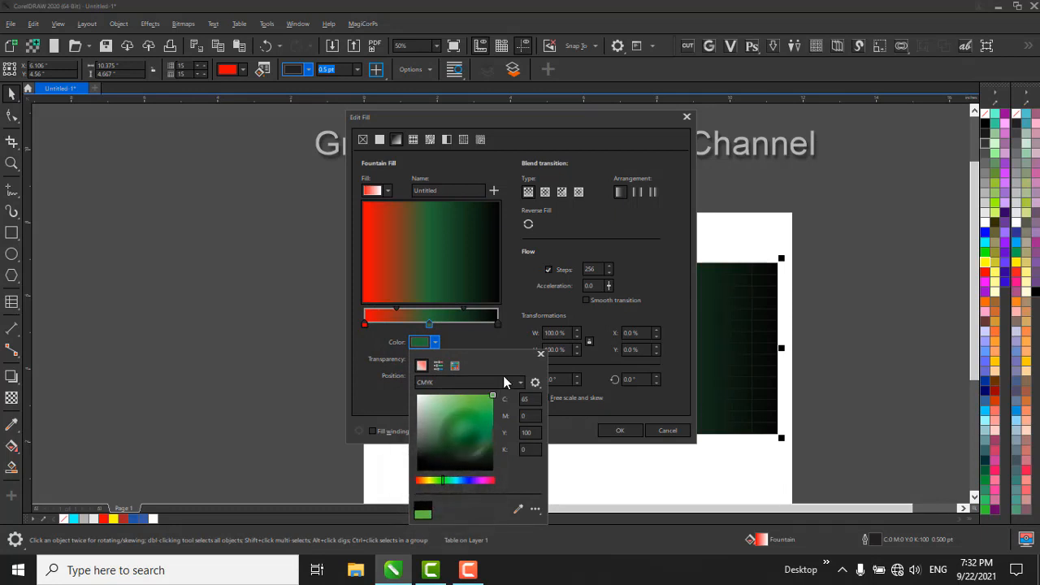
Try red, C 0, M 100, Y 100, K 0, as the gradient's end color and return it to black, C 75, M 68, Y 65, K 90.
click(497, 324)
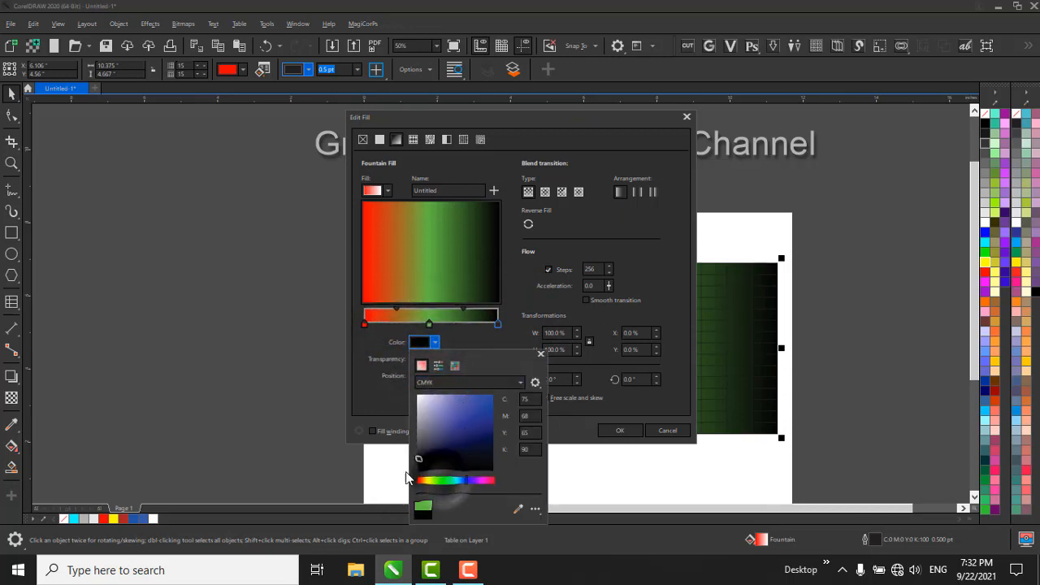
drag(422, 481, 413, 481)
drag(479, 430, 512, 357)
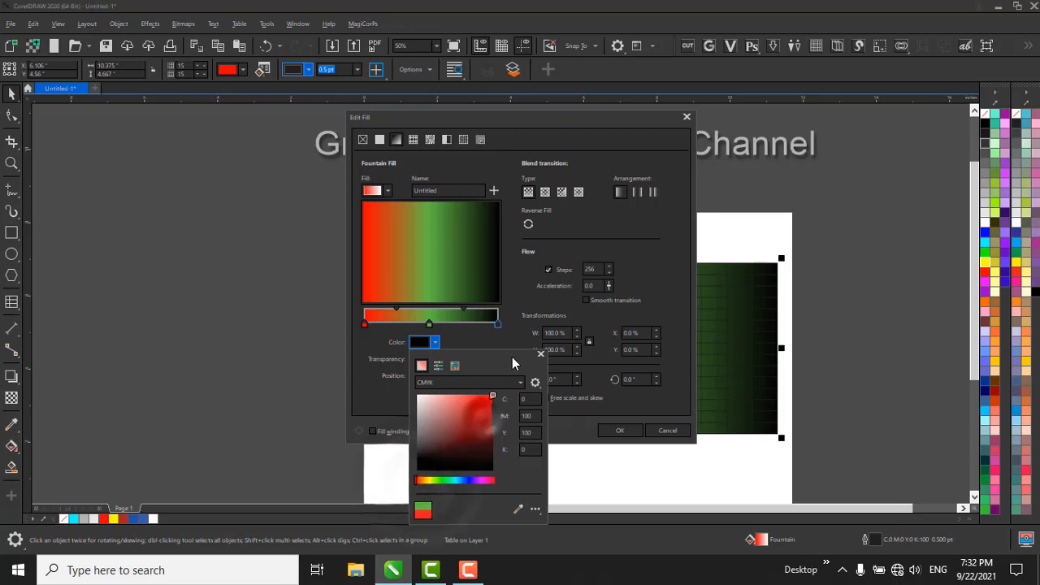
click(365, 326)
click(433, 343)
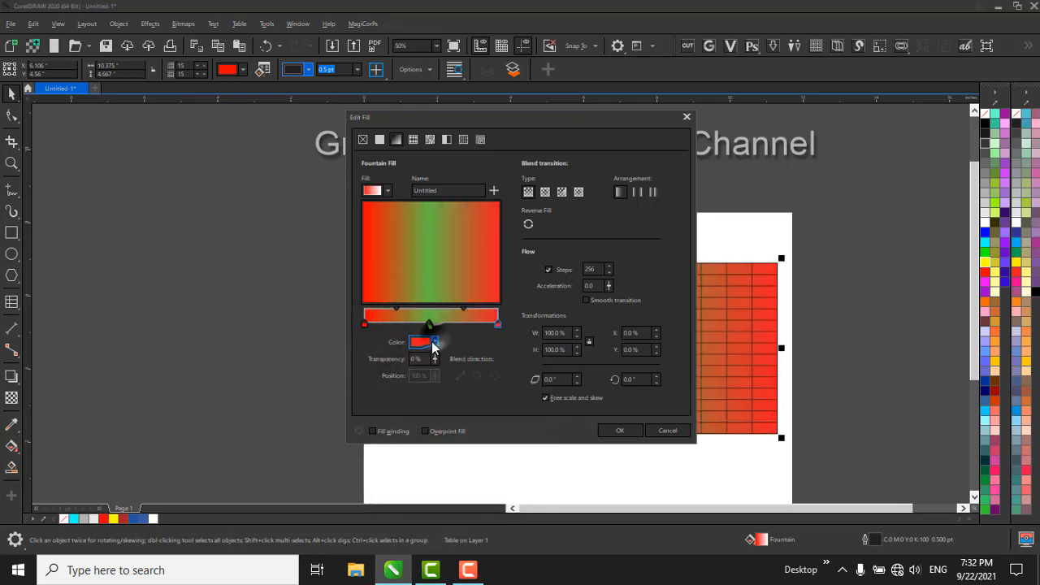
mouse_move(439, 428)
mouse_down()
mouse_move(399, 494)
mouse_move(407, 483)
mouse_up()
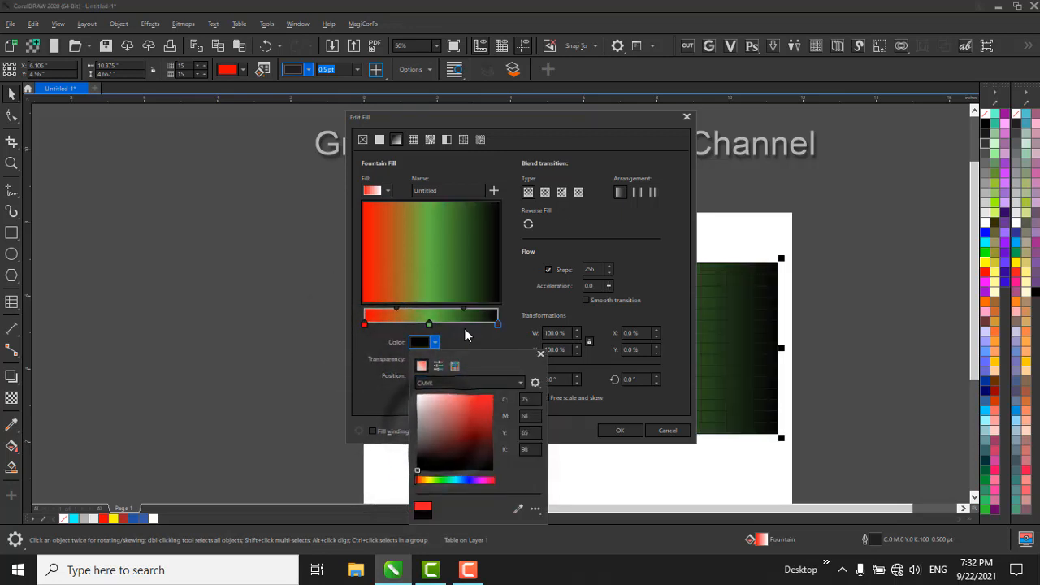
Reverse the red, green and black fountain fill and apply it to the table.
click(590, 270)
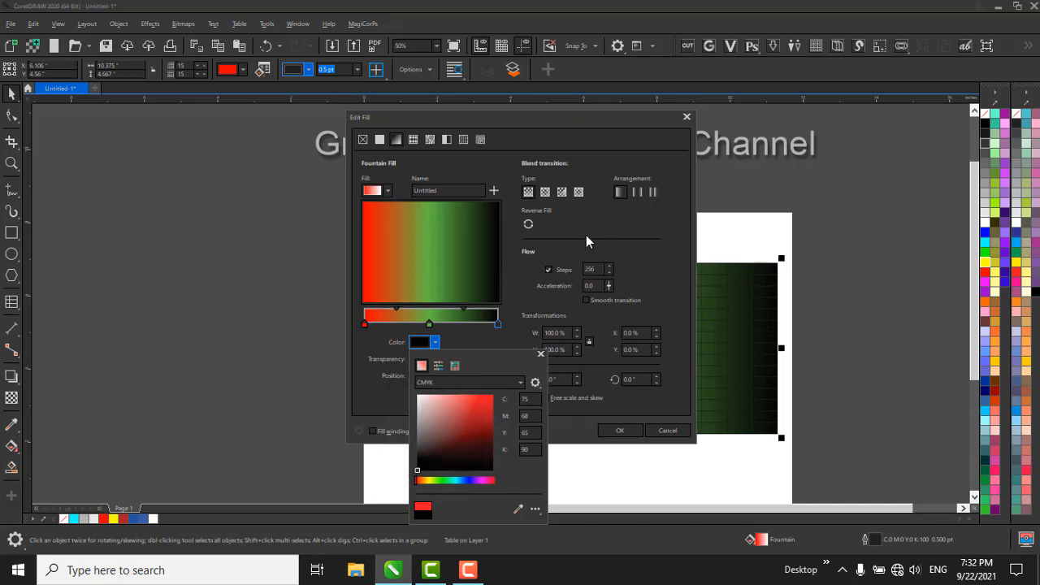
click(585, 224)
click(528, 224)
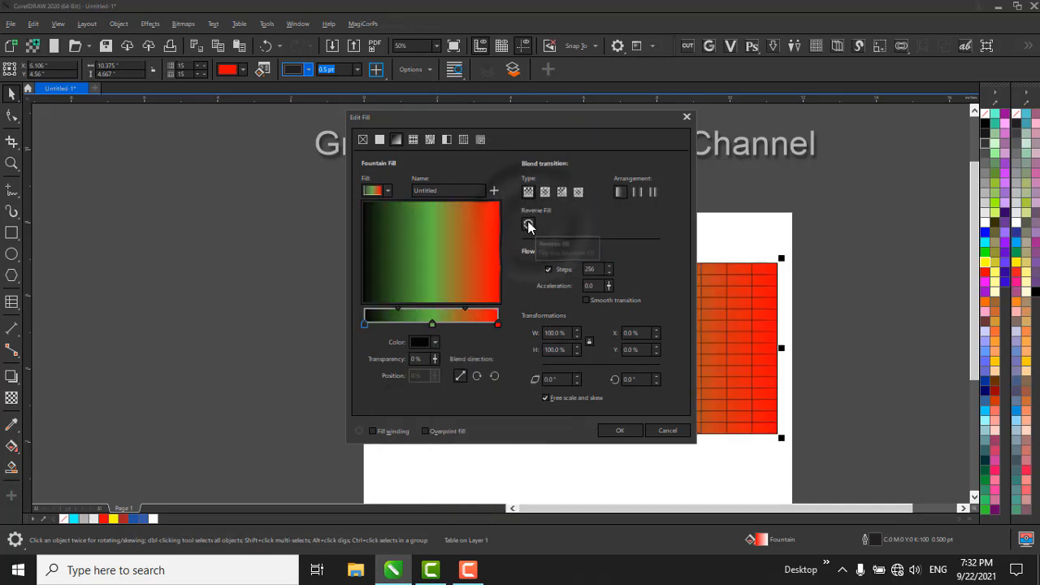
click(619, 431)
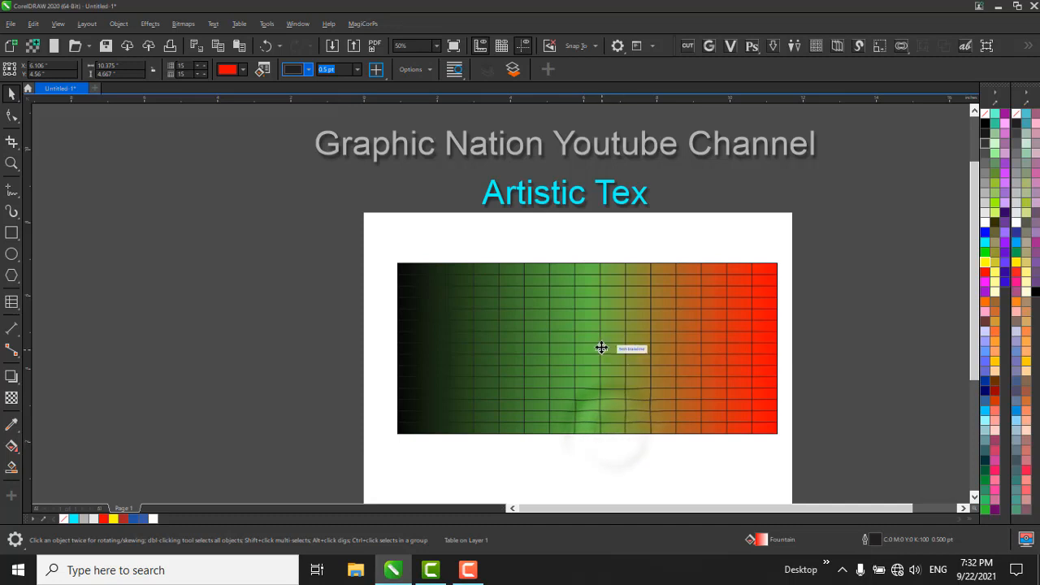
Set the table's outside border color to light blue, C 59, M 0, Y 5, K 0.
click(303, 69)
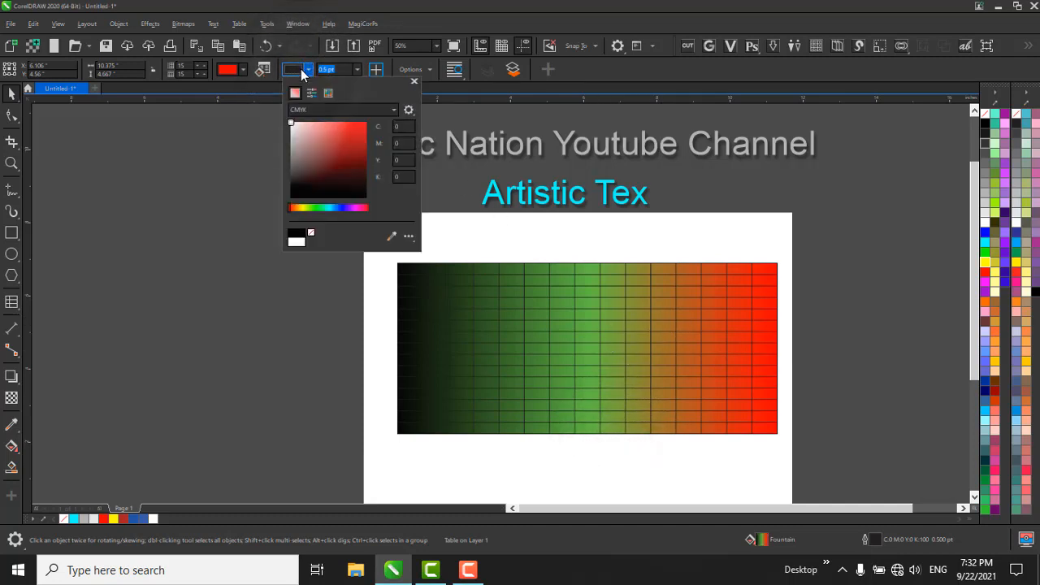
click(320, 208)
click(331, 208)
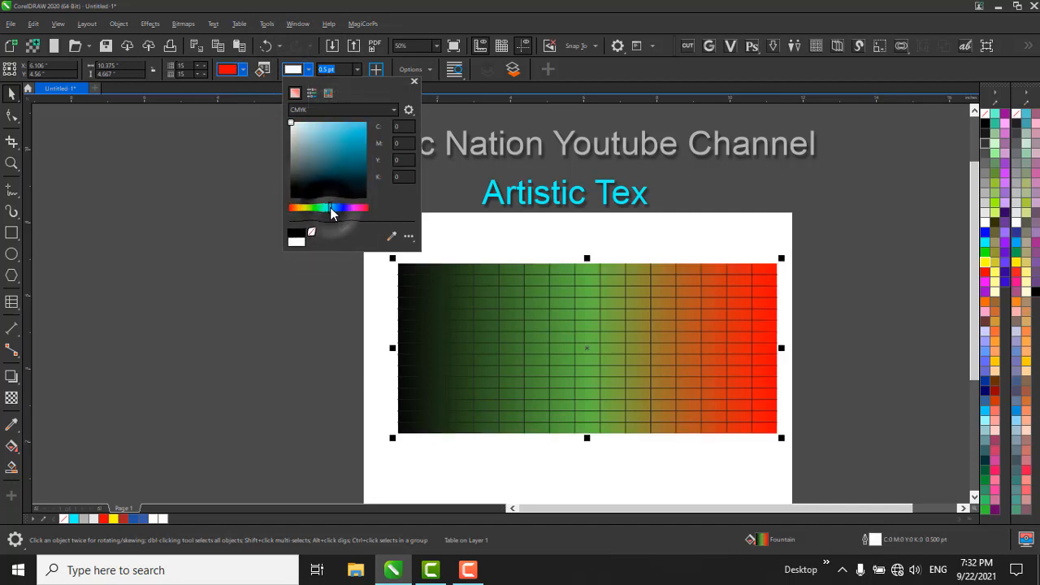
drag(339, 152, 397, 94)
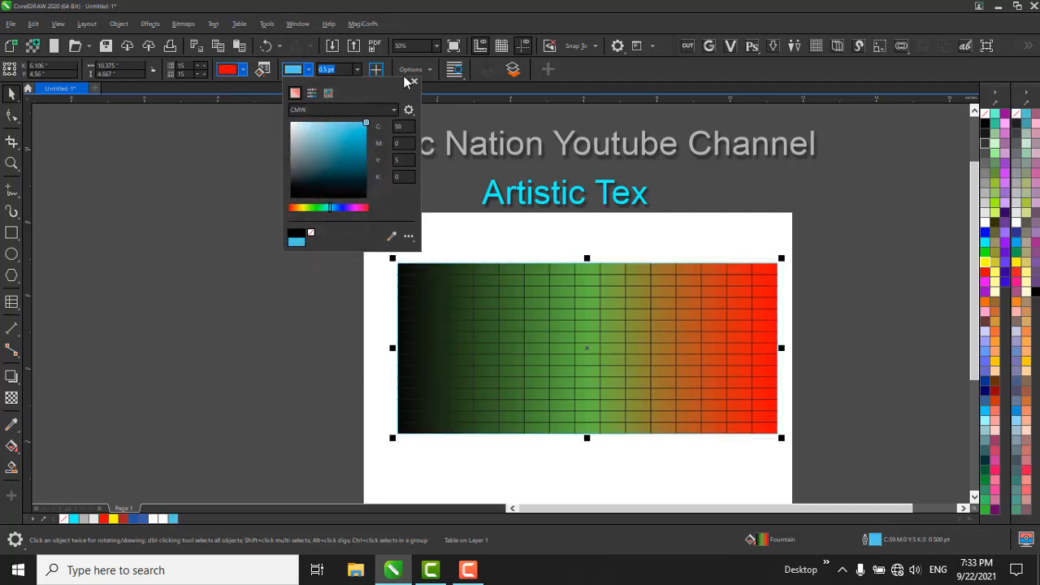
click(406, 80)
Set the width of the table's outside borders to 8 pt.
scroll(626, 210, up, 4)
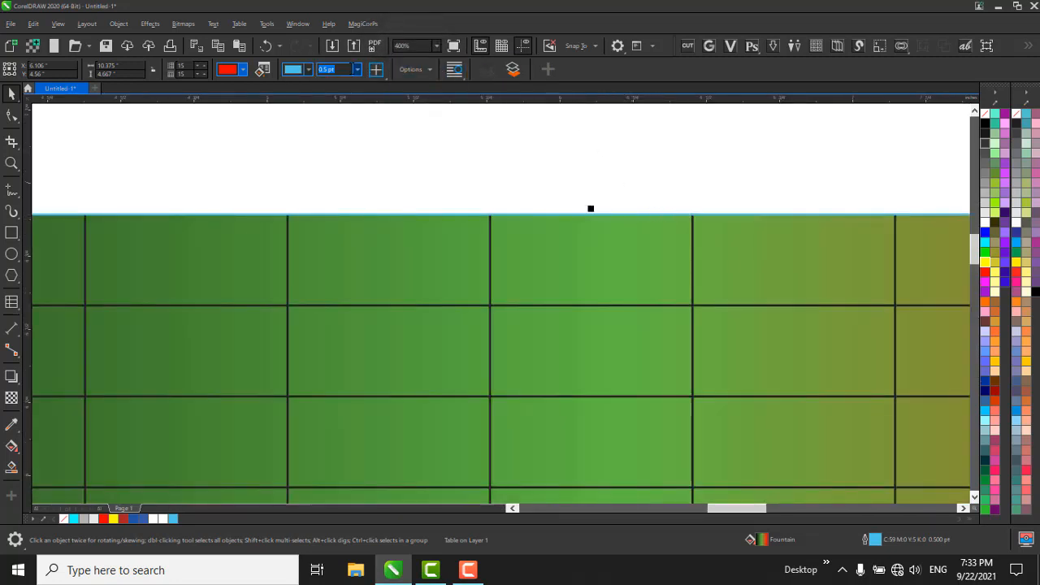
click(356, 69)
click(355, 127)
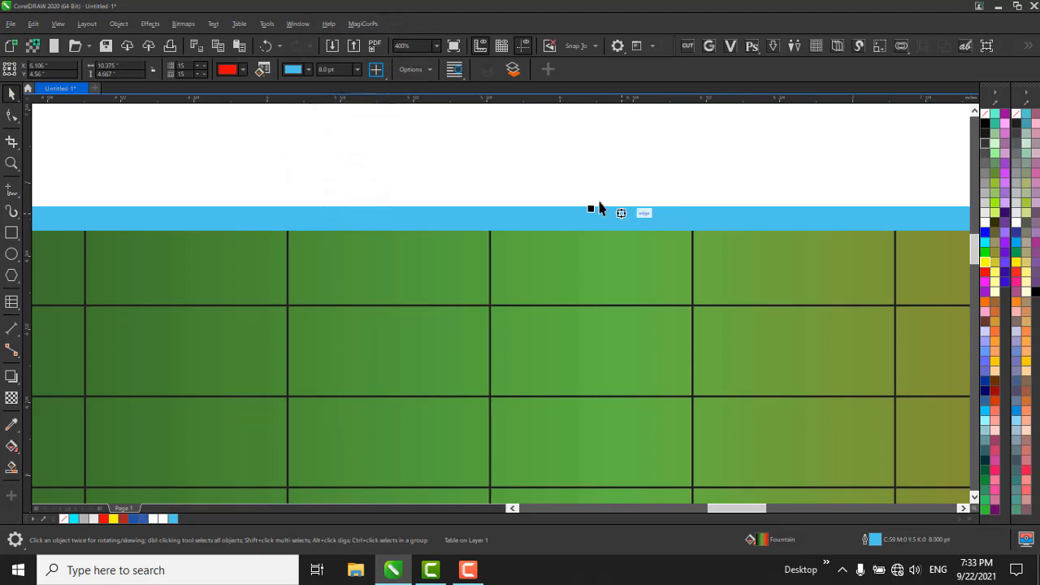
click(328, 69)
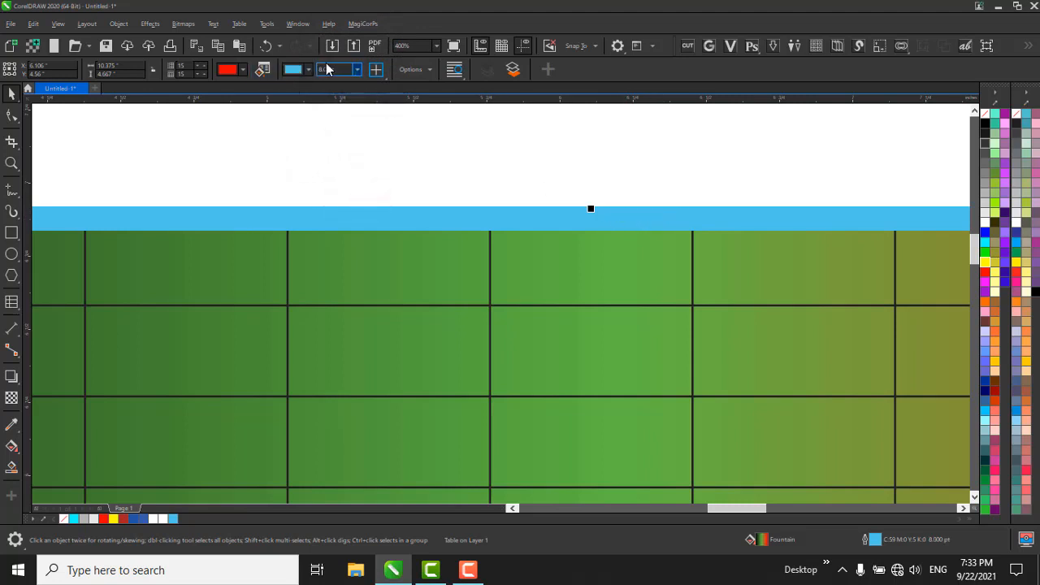
Limit the border selection to the table's top border and set its width to 0.5 pt.
click(378, 74)
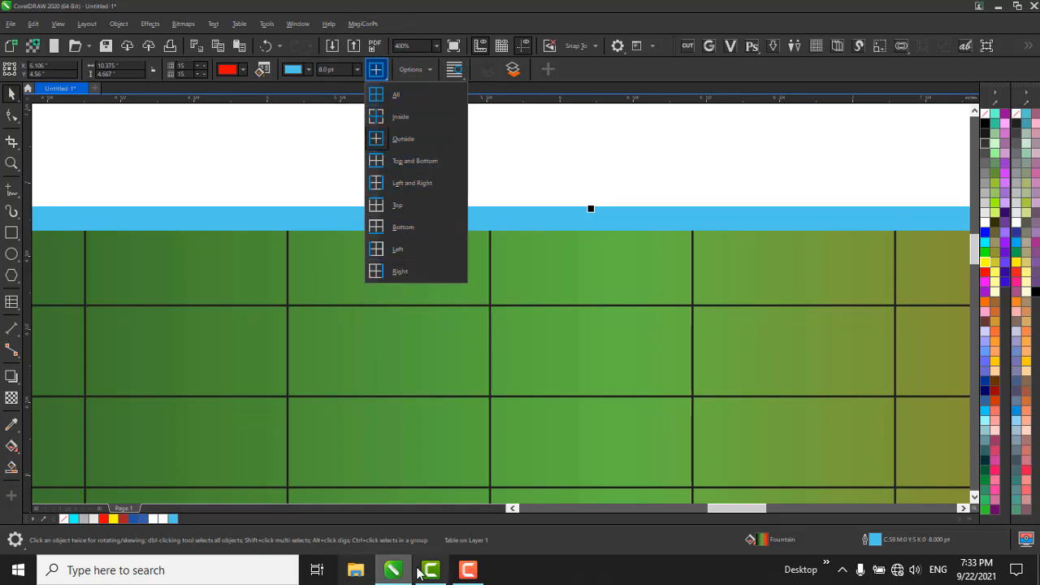
click(423, 209)
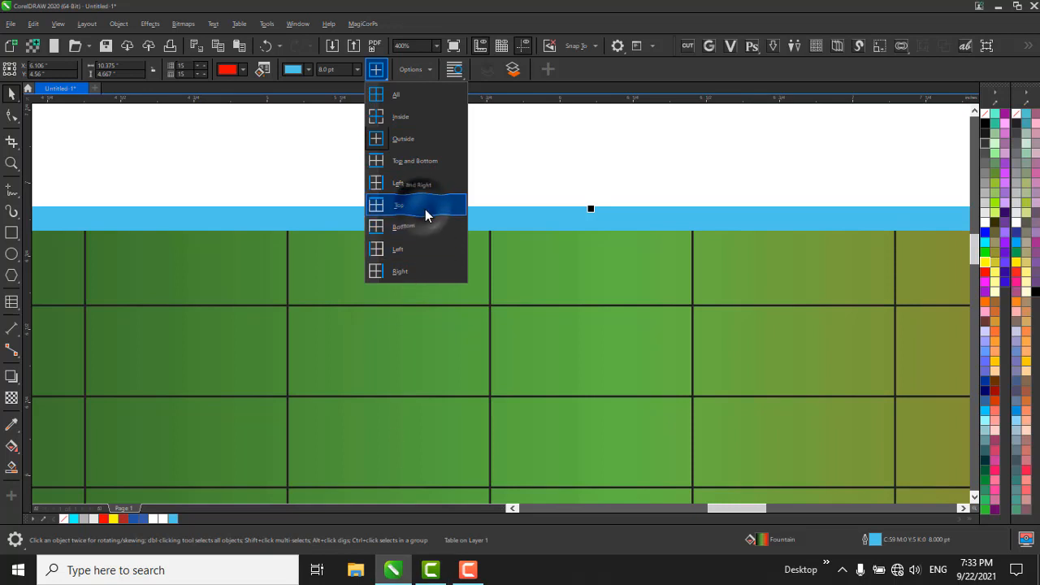
scroll(478, 156, down, 2)
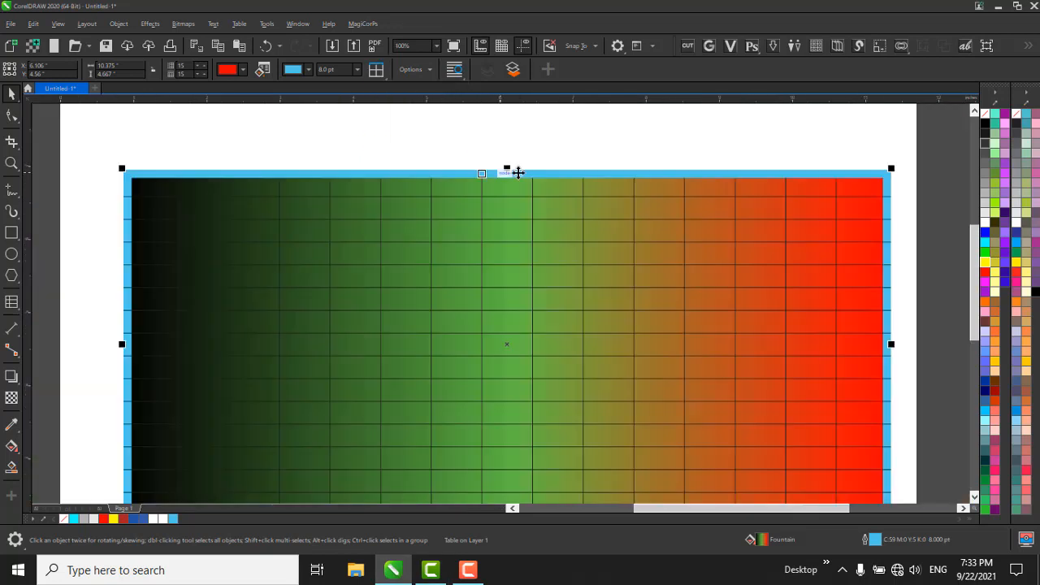
click(358, 73)
click(355, 91)
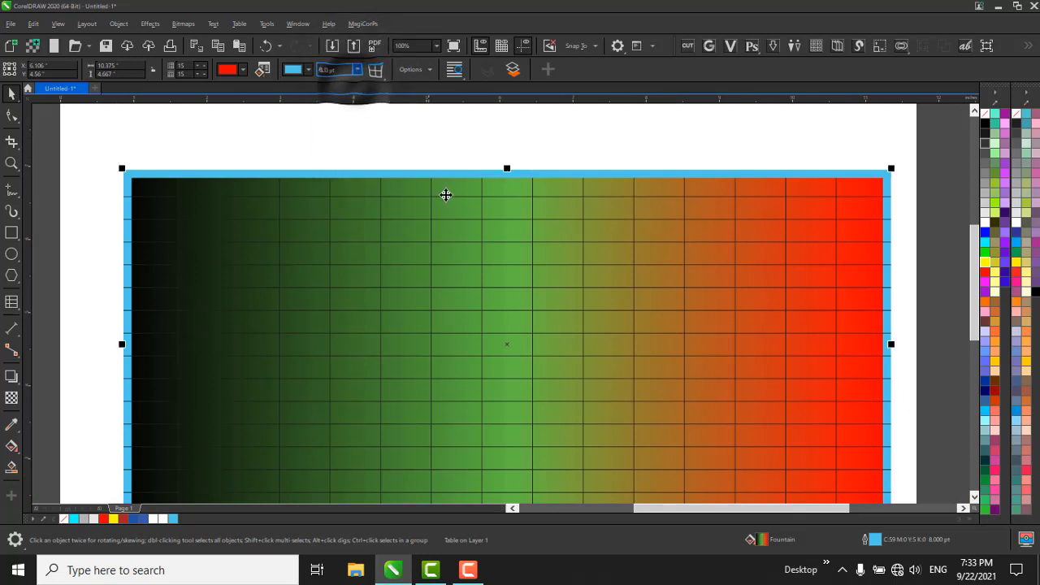
scroll(407, 158, up, 1)
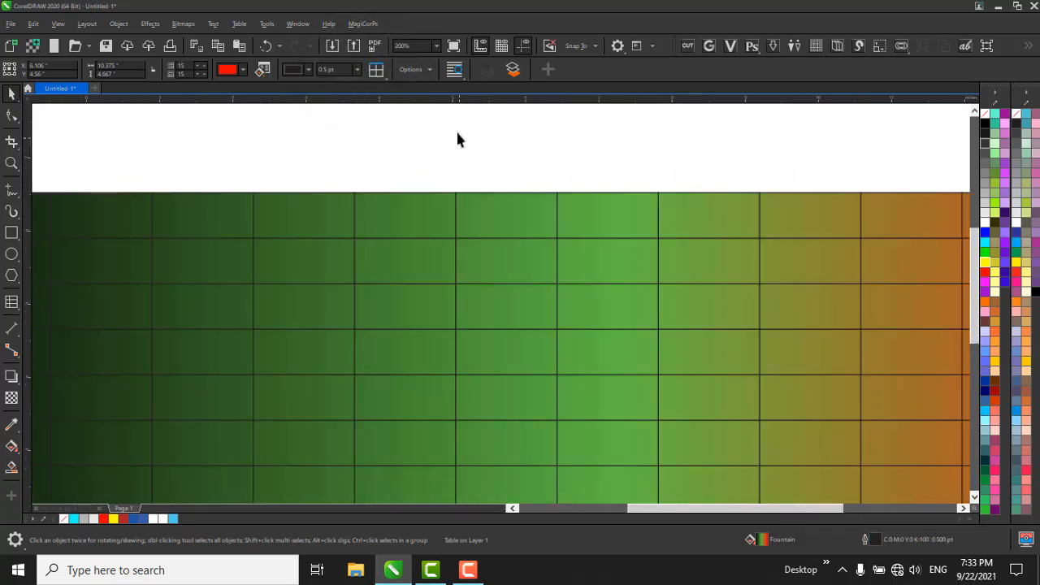
scroll(457, 140, down, 1)
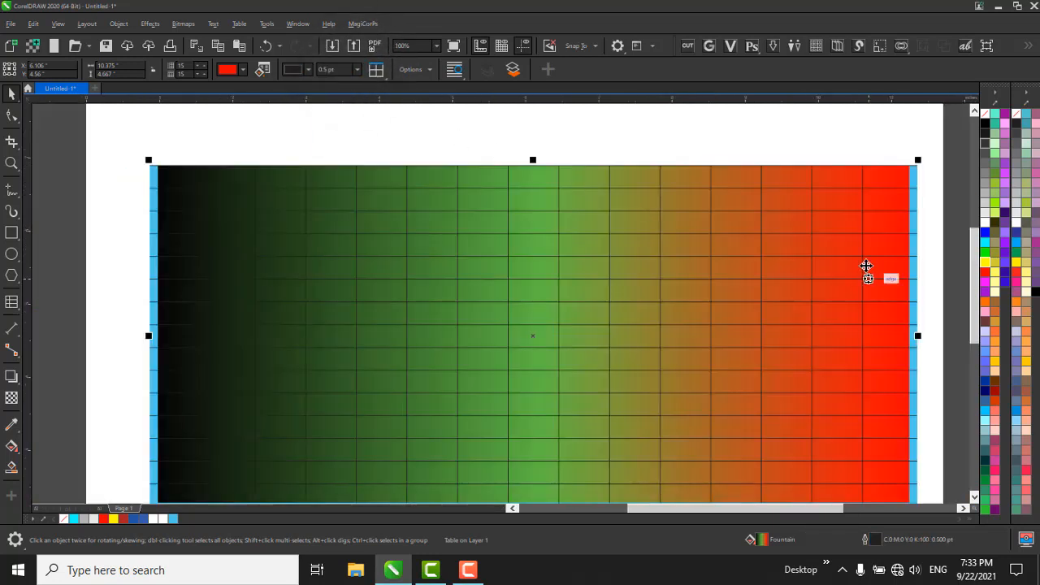
Choose the table's left and right borders as the border selection for editing.
click(376, 69)
click(429, 187)
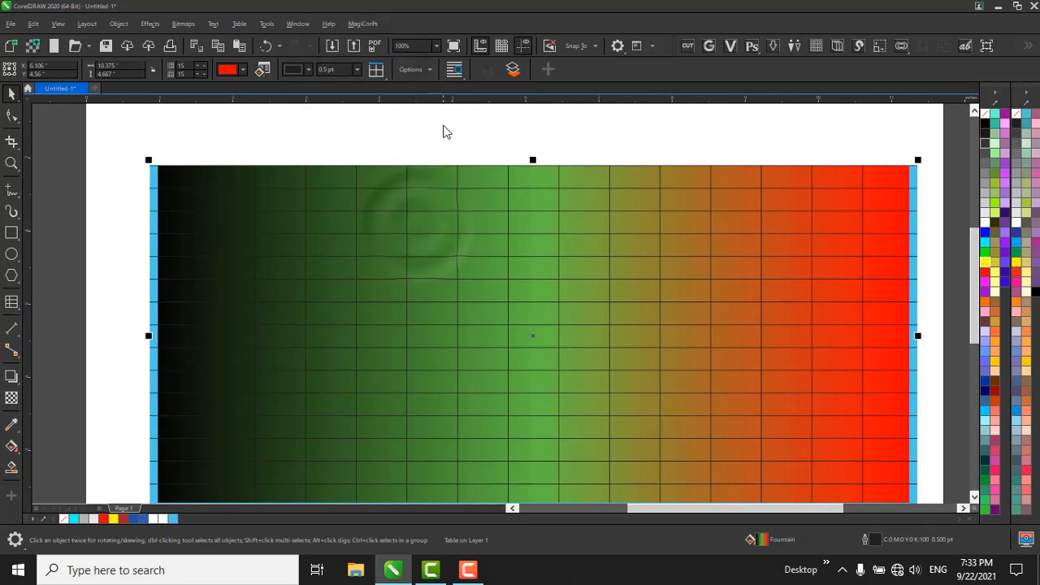
scroll(443, 130, down, 2)
scroll(467, 199, up, 1)
scroll(471, 208, down, 1)
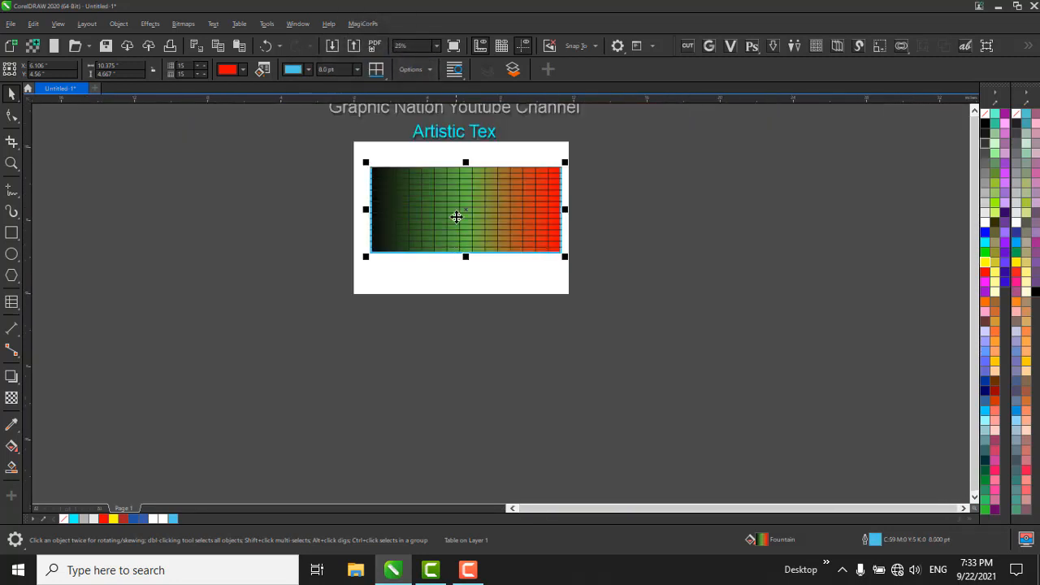
scroll(457, 216, up, 1)
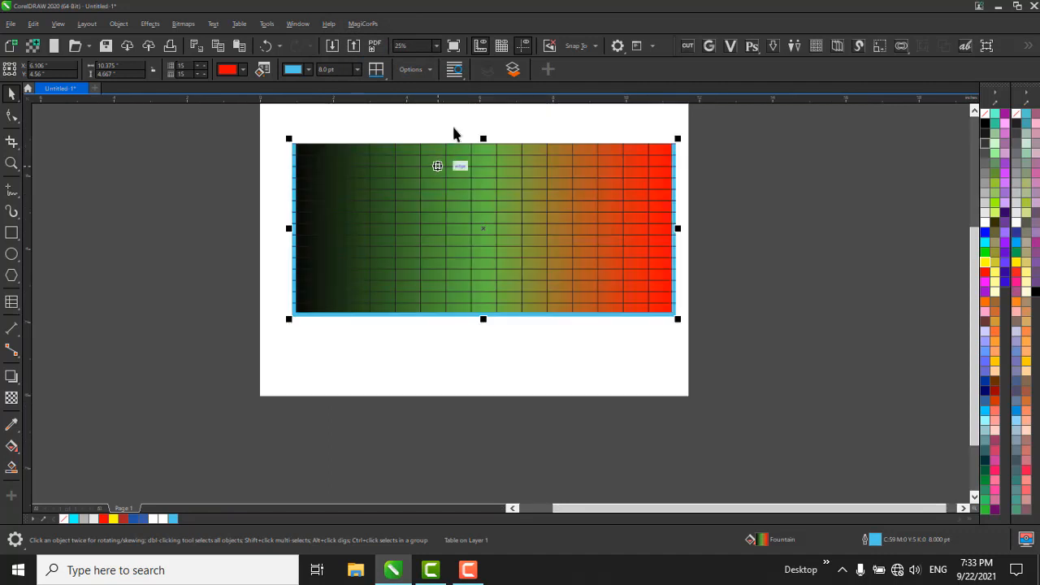
Turn on separated cell borders for the table, keeping automatic cell resizing while typing enabled.
click(413, 69)
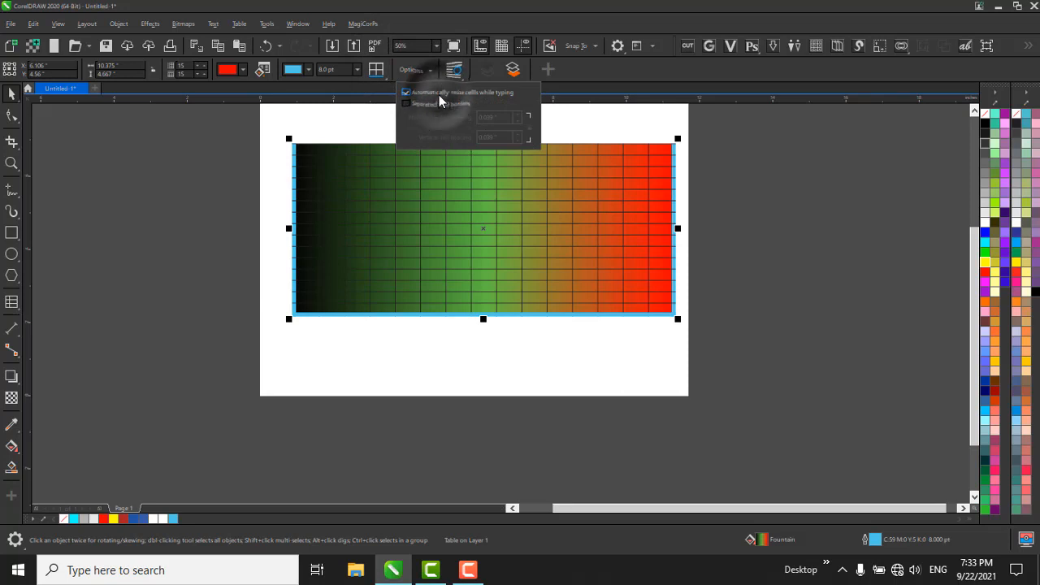
click(439, 95)
click(423, 104)
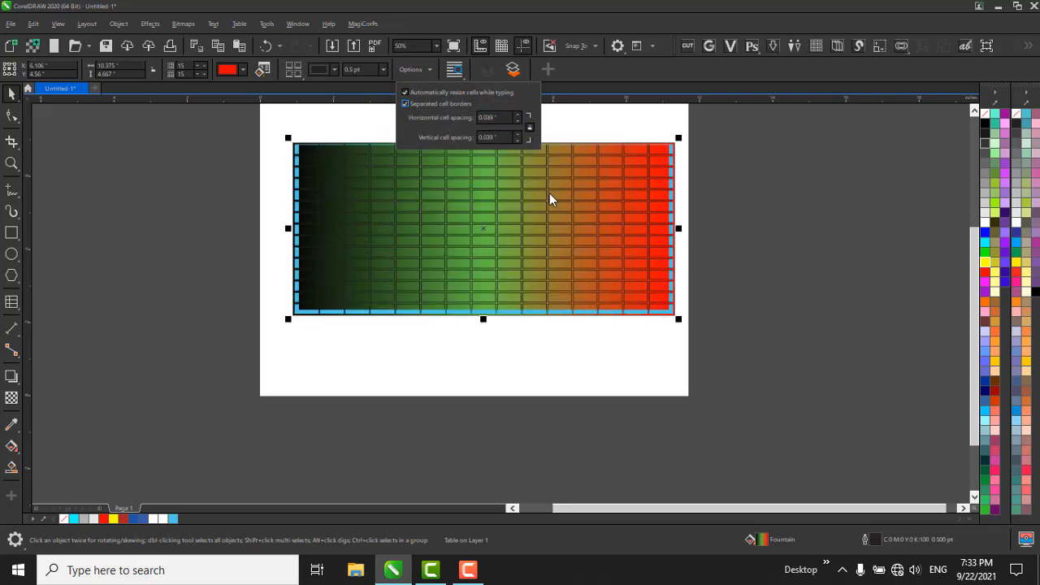
Set the table's horizontal and vertical cell spacing to 0.032 inches, with the two values locked together.
scroll(566, 192, up, 2)
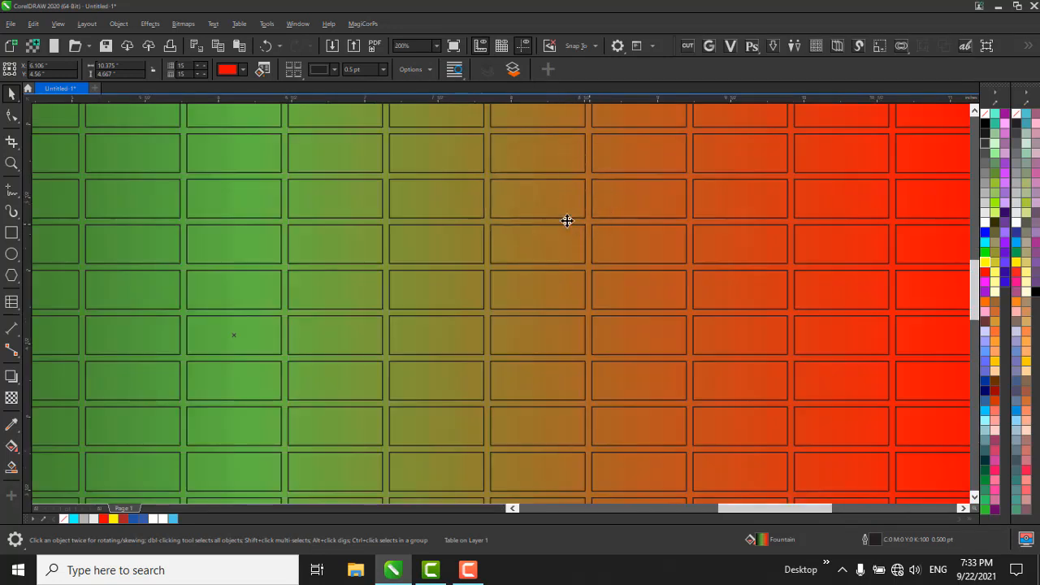
scroll(542, 206, down, 1)
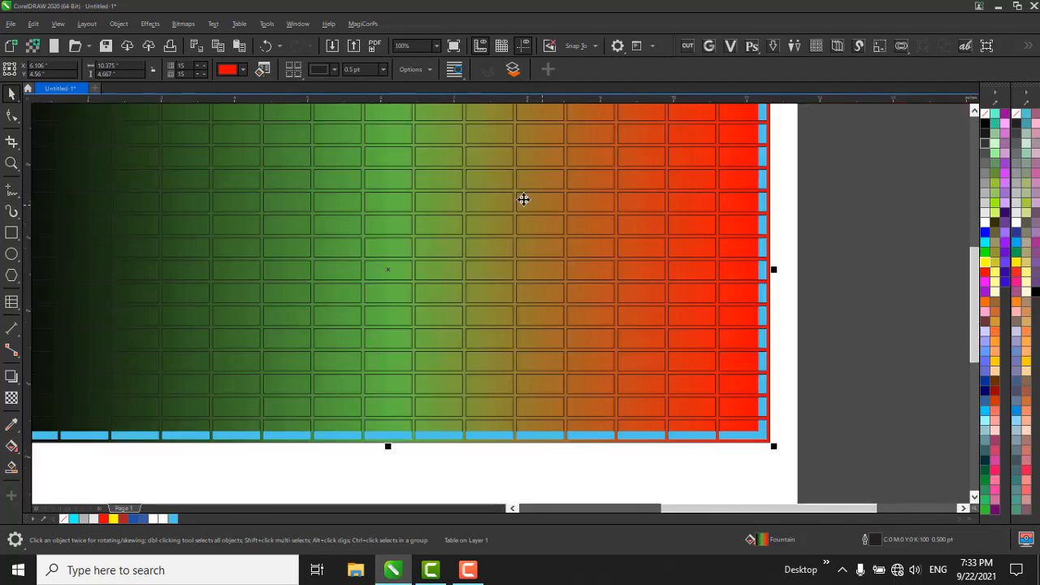
click(416, 70)
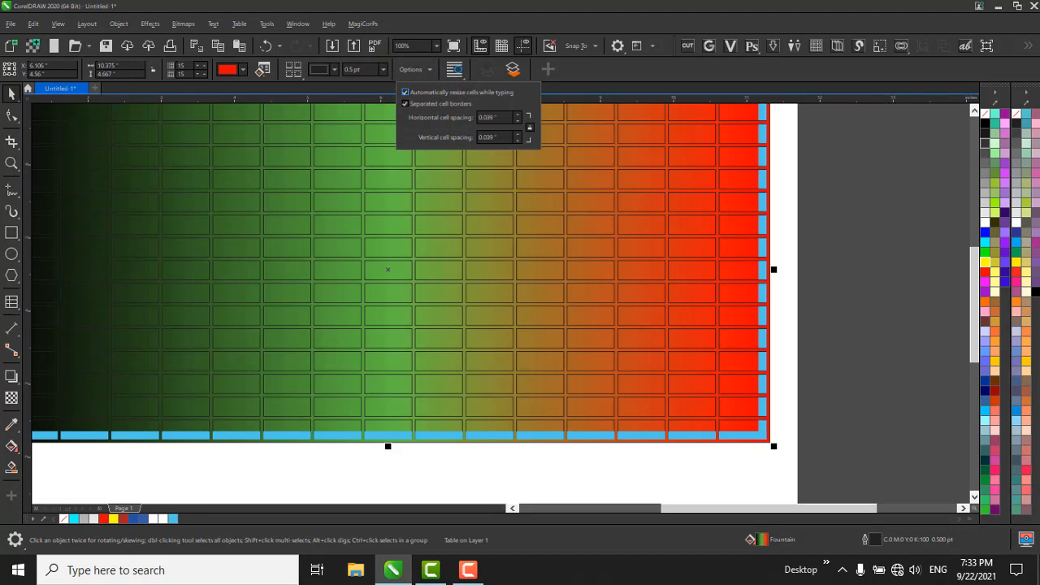
double_click(499, 118)
drag(500, 119, 485, 117)
text(0.032)
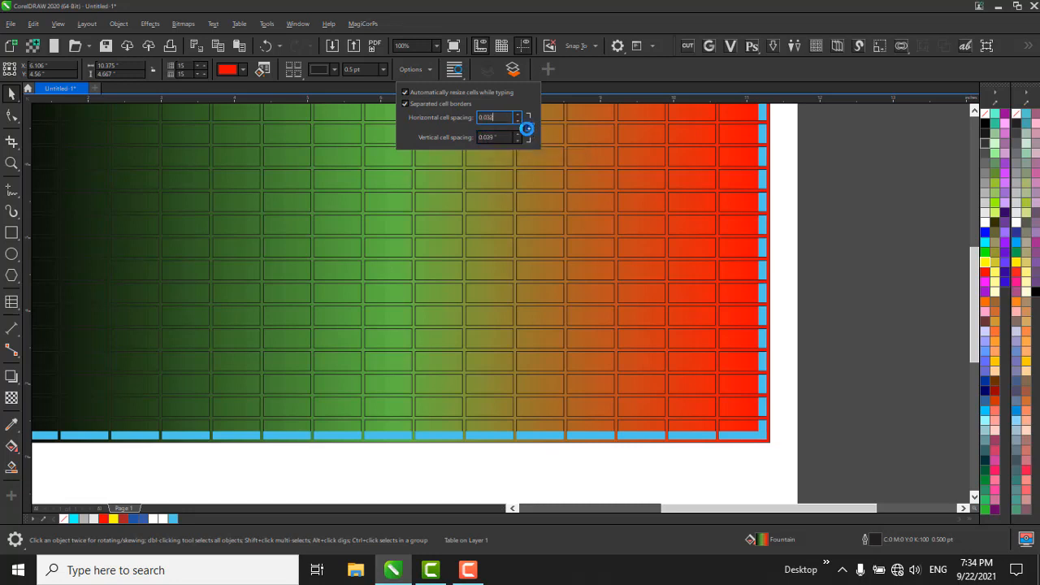
click(527, 127)
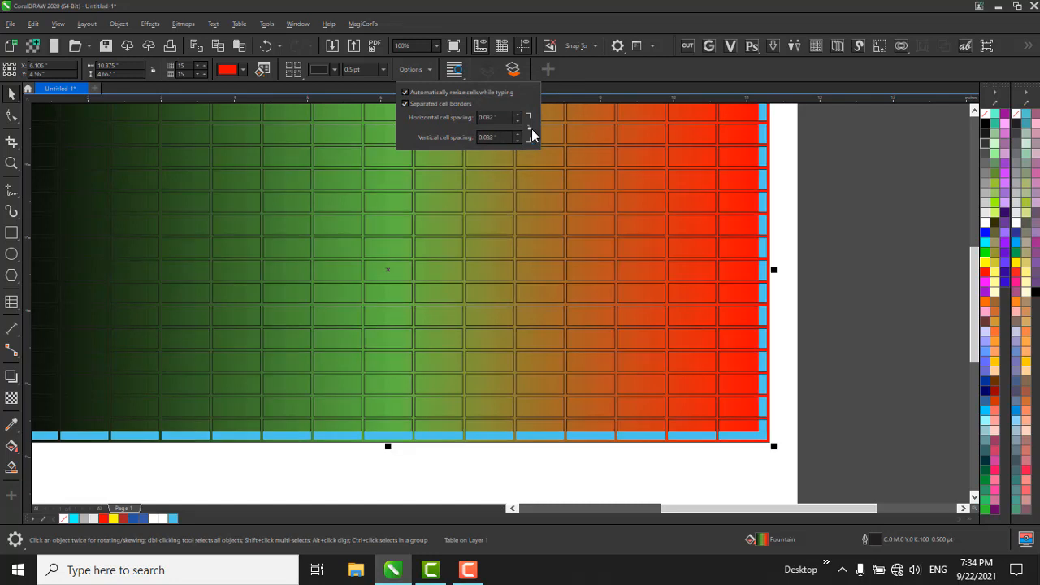
click(527, 127)
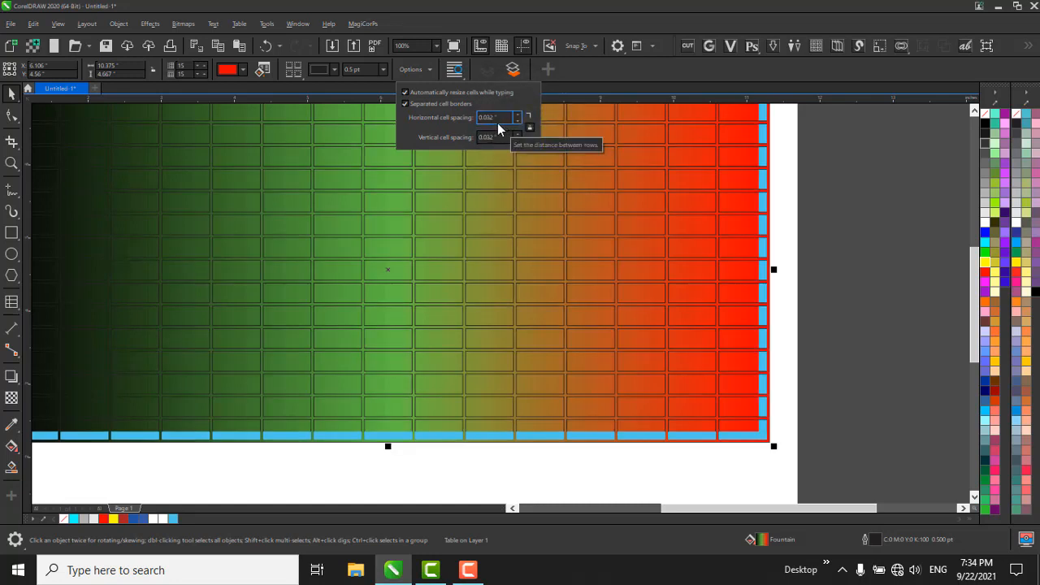
click(481, 136)
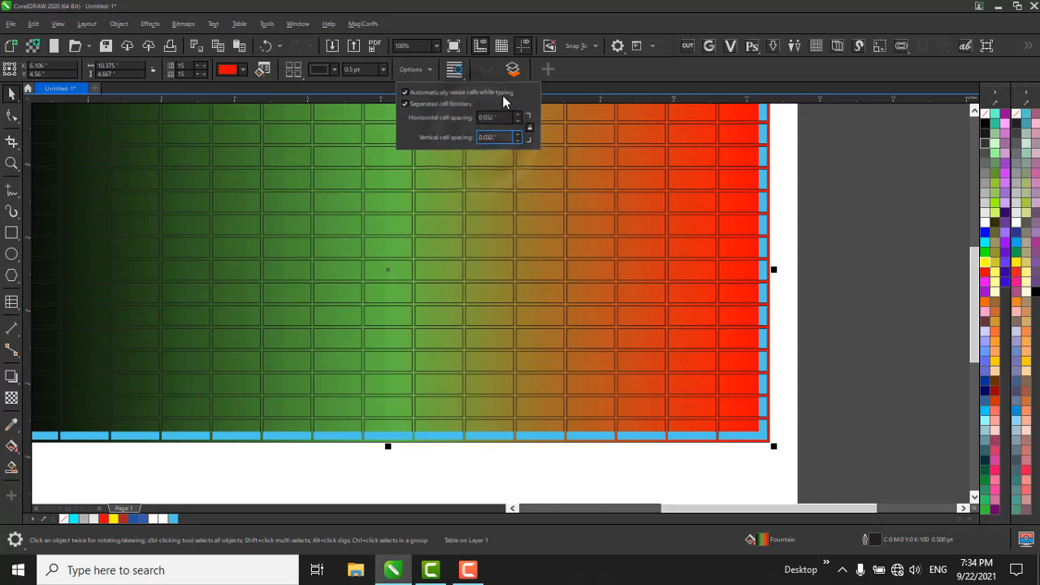
Examine the contour and square text wrapping styles available for the table, without applying one.
click(455, 71)
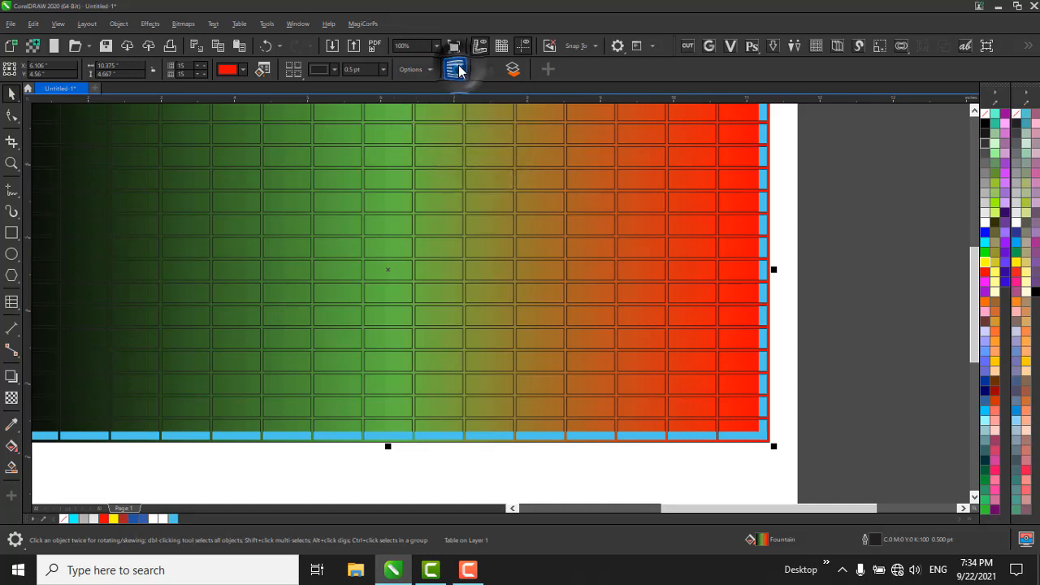
click(455, 71)
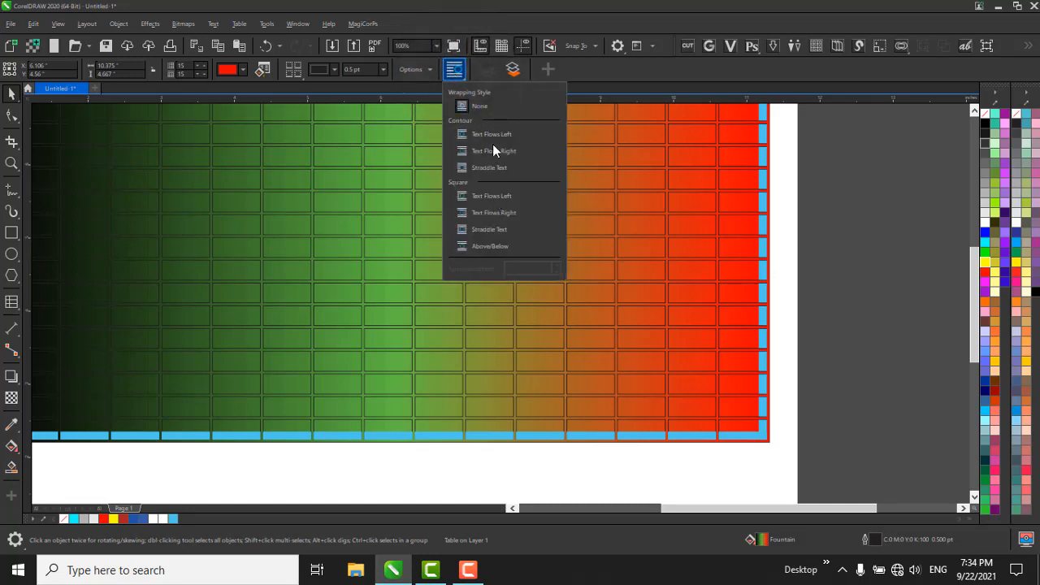
click(457, 68)
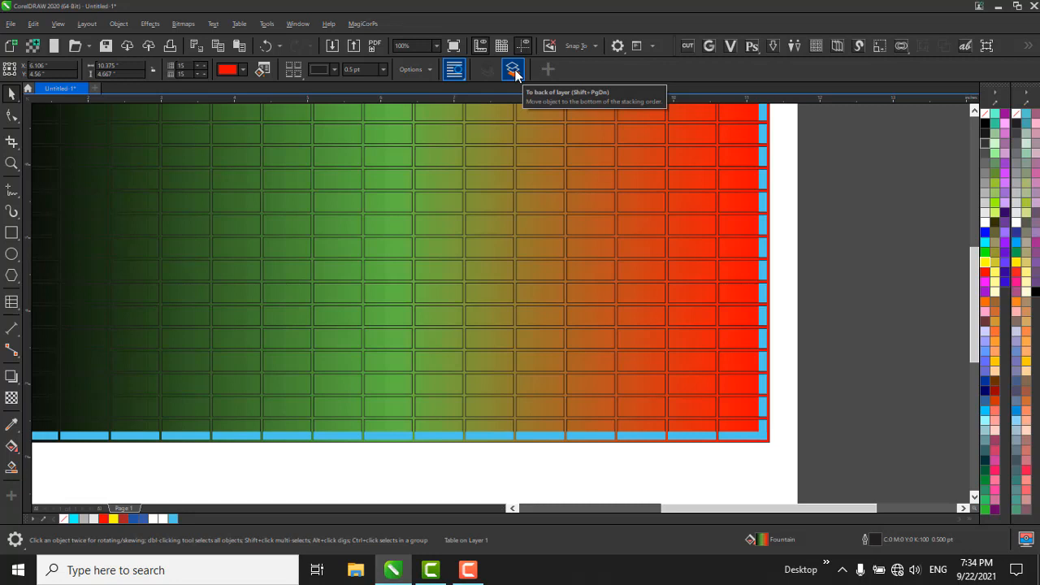
Send the table to the back of the layer, bring it to the front again and deselect it.
click(514, 71)
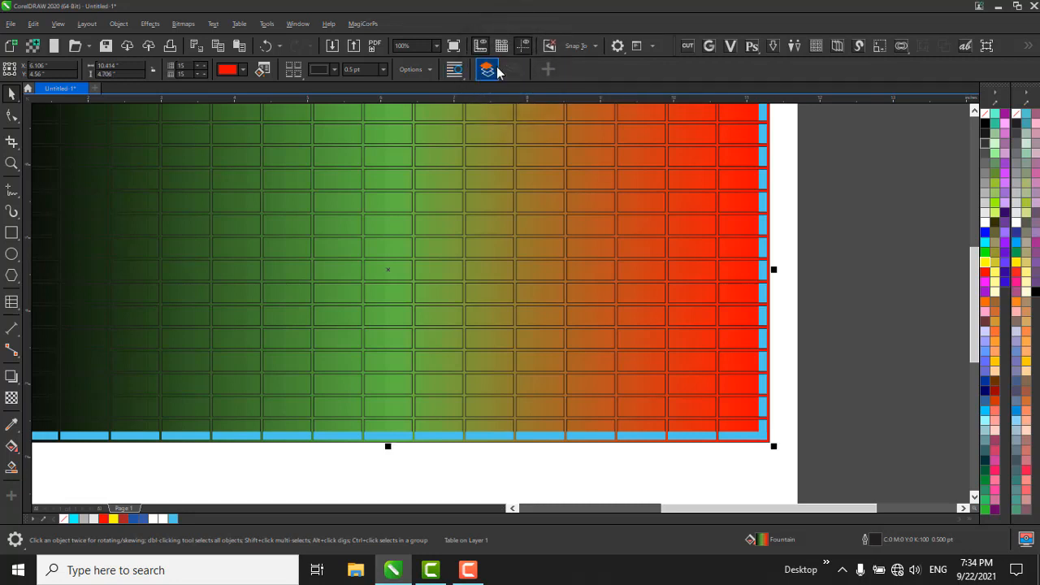
click(497, 72)
scroll(693, 226, down, 1)
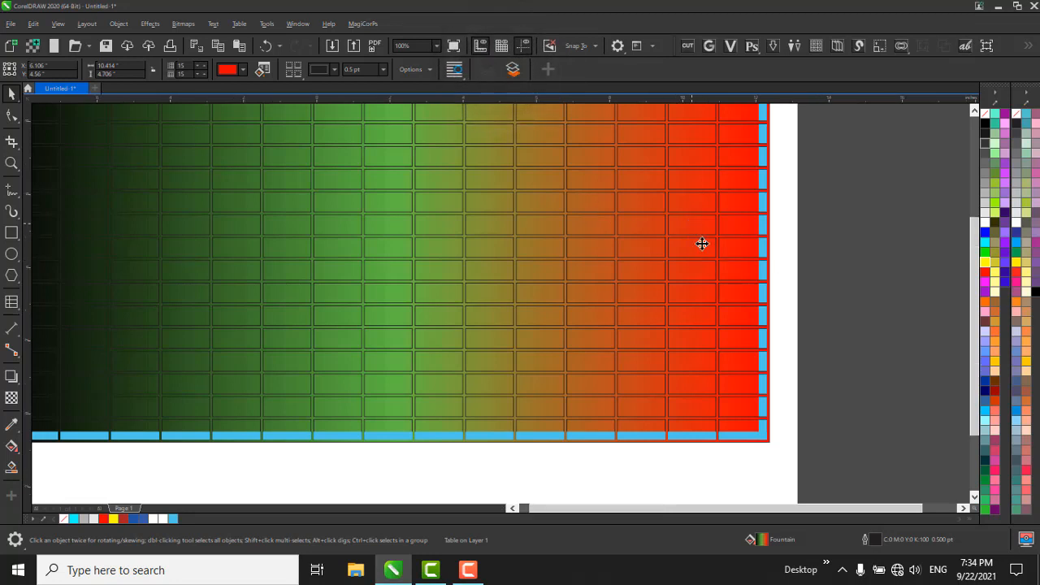
click(773, 339)
Select the gradient-filled table and delete it from the page.
drag(306, 137, 840, 414)
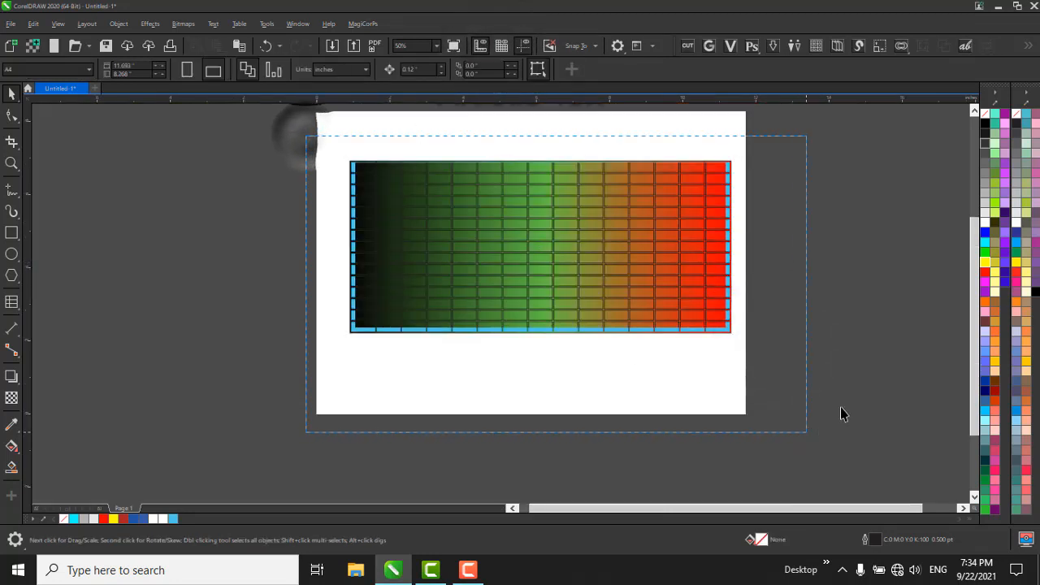
click(647, 289)
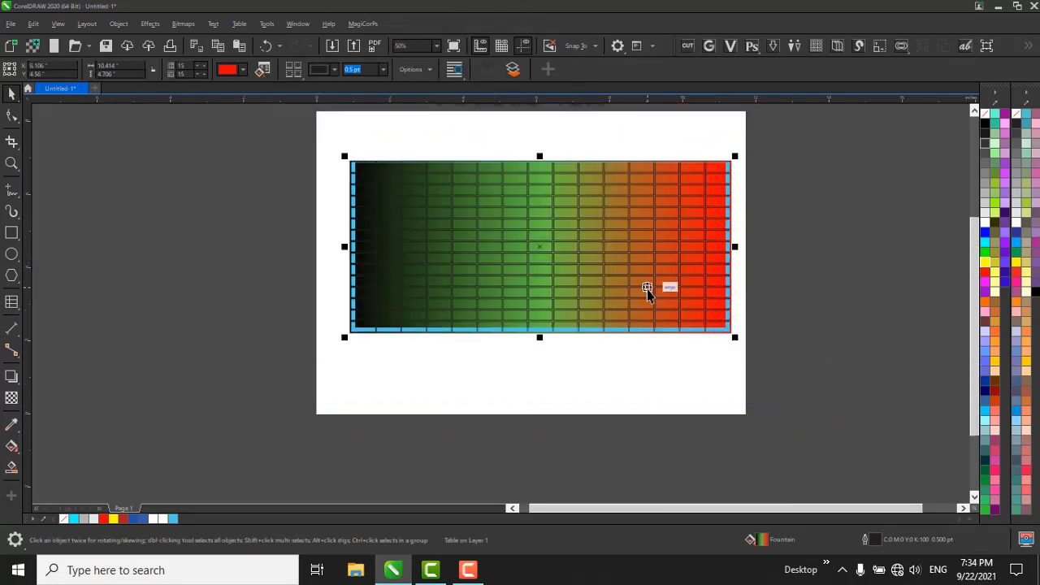
key(Delete)
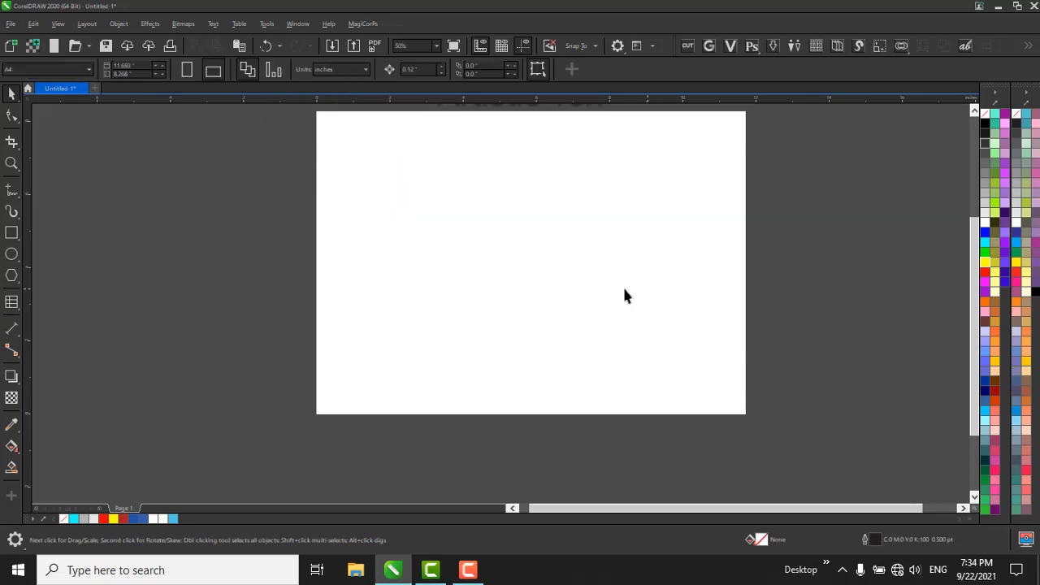
Switch the toolbox from the Table tool back to the Text tool and return to the Pick tool with nothing selected.
click(11, 301)
click(59, 305)
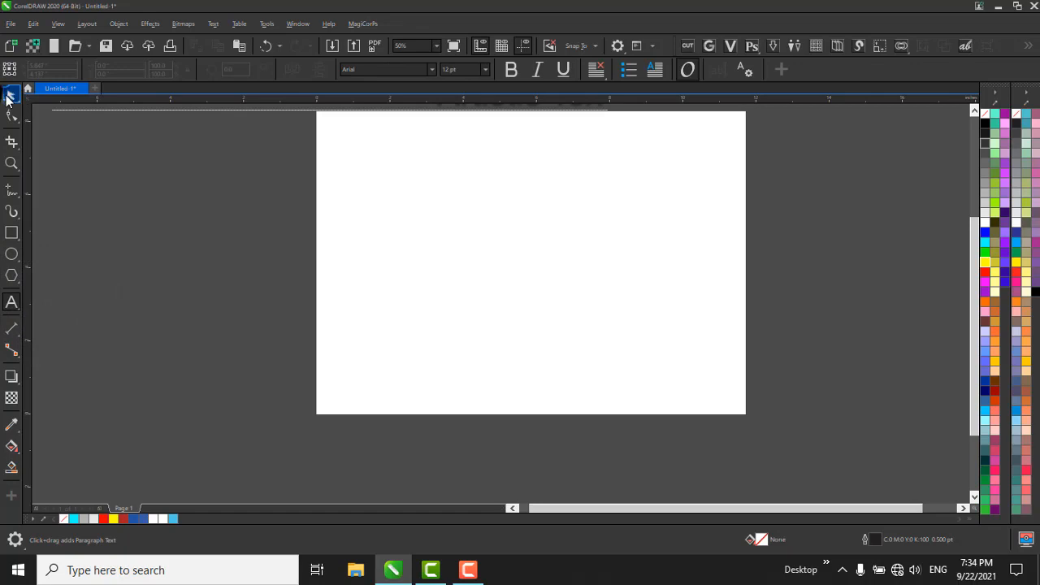
click(8, 96)
click(567, 273)
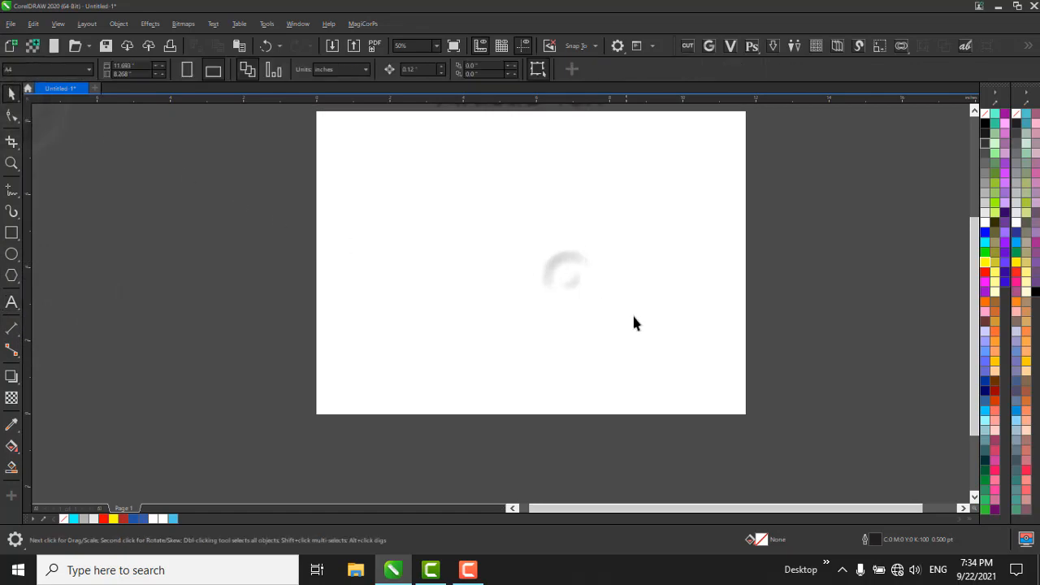
Minimize CorelDRAW and refresh the Windows desktop.
click(998, 6)
right_click(443, 165)
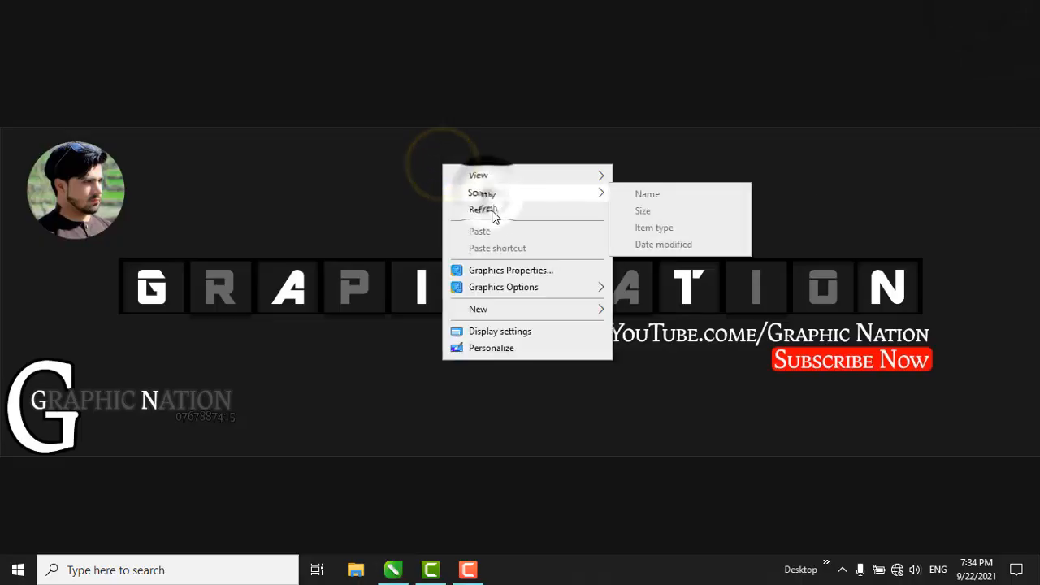
click(492, 210)
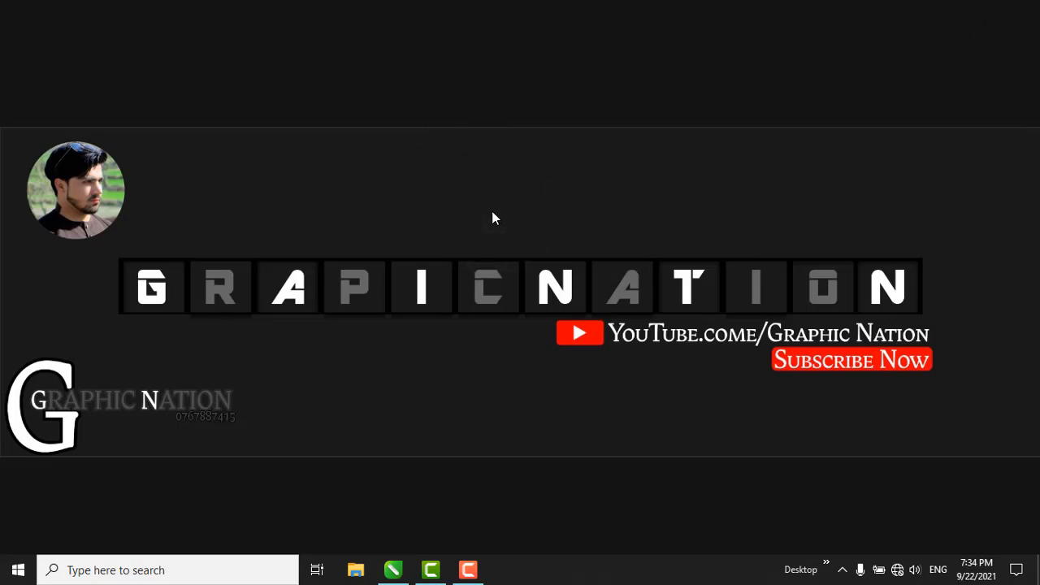